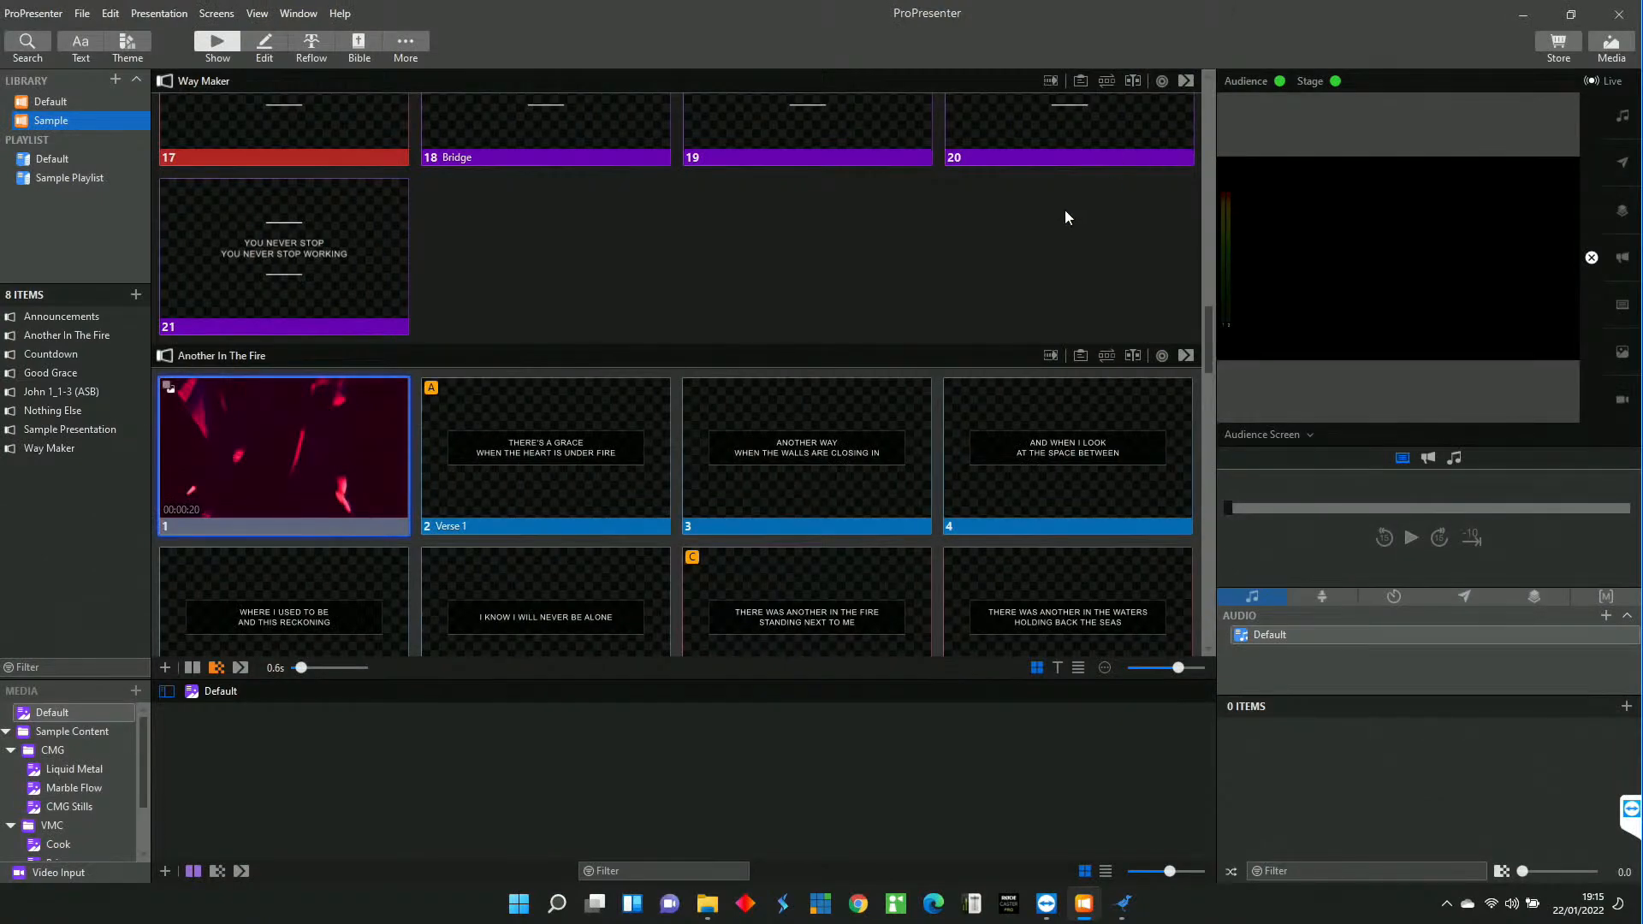
Show the Verse 1 slide of Way Maker on the audience output.
scroll(561, 320, "up", 3)
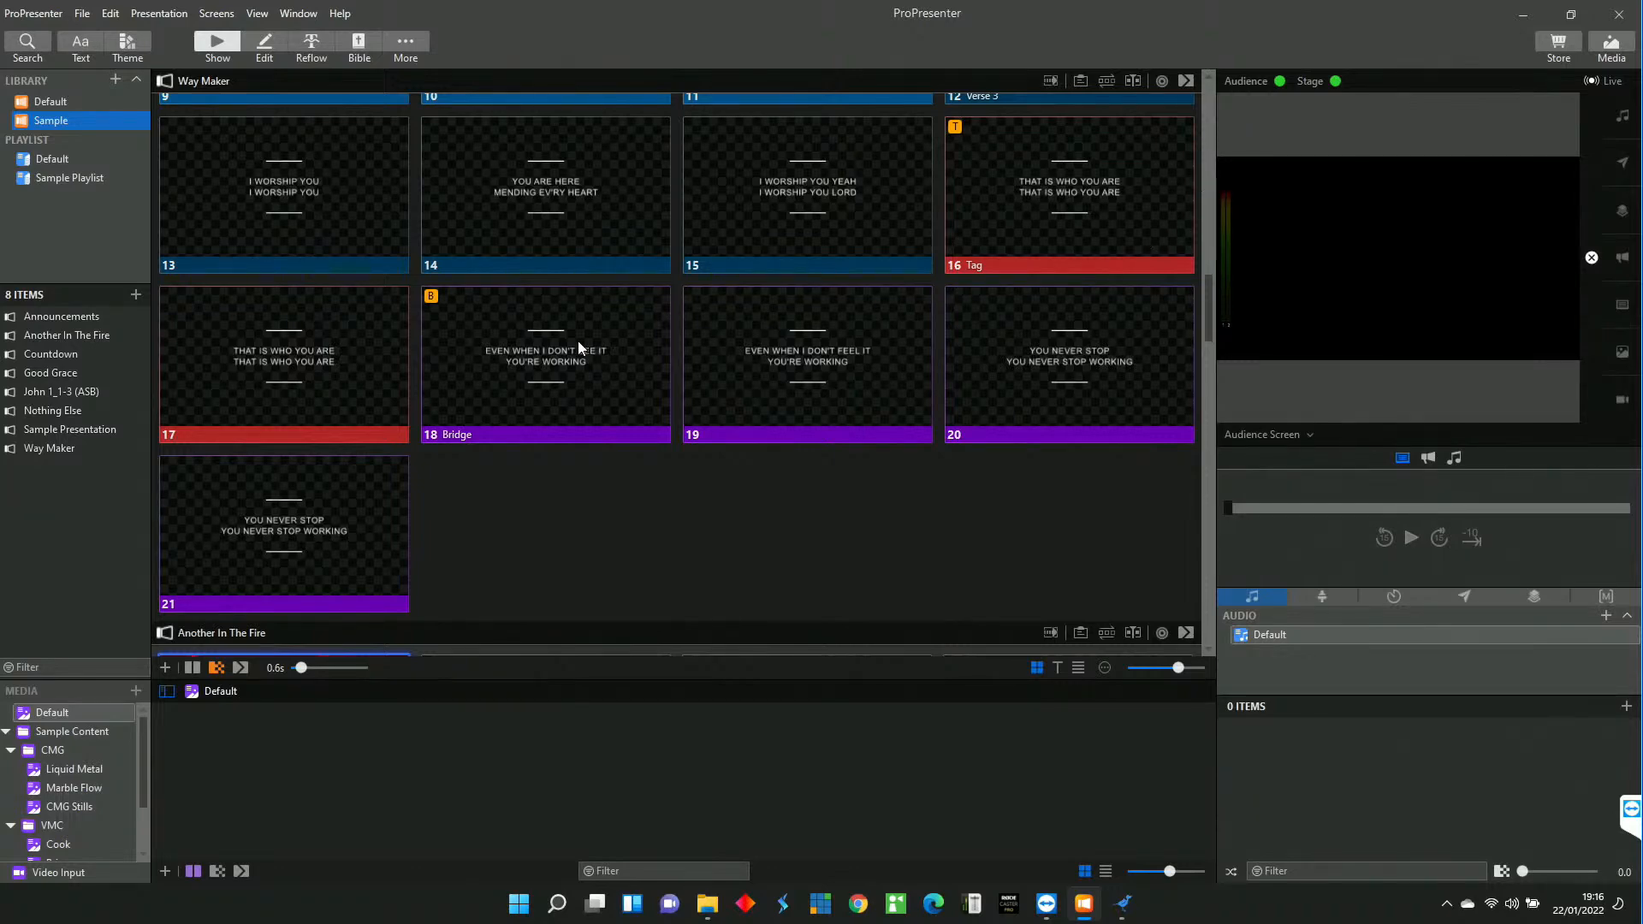
scroll(581, 338, "up", 3)
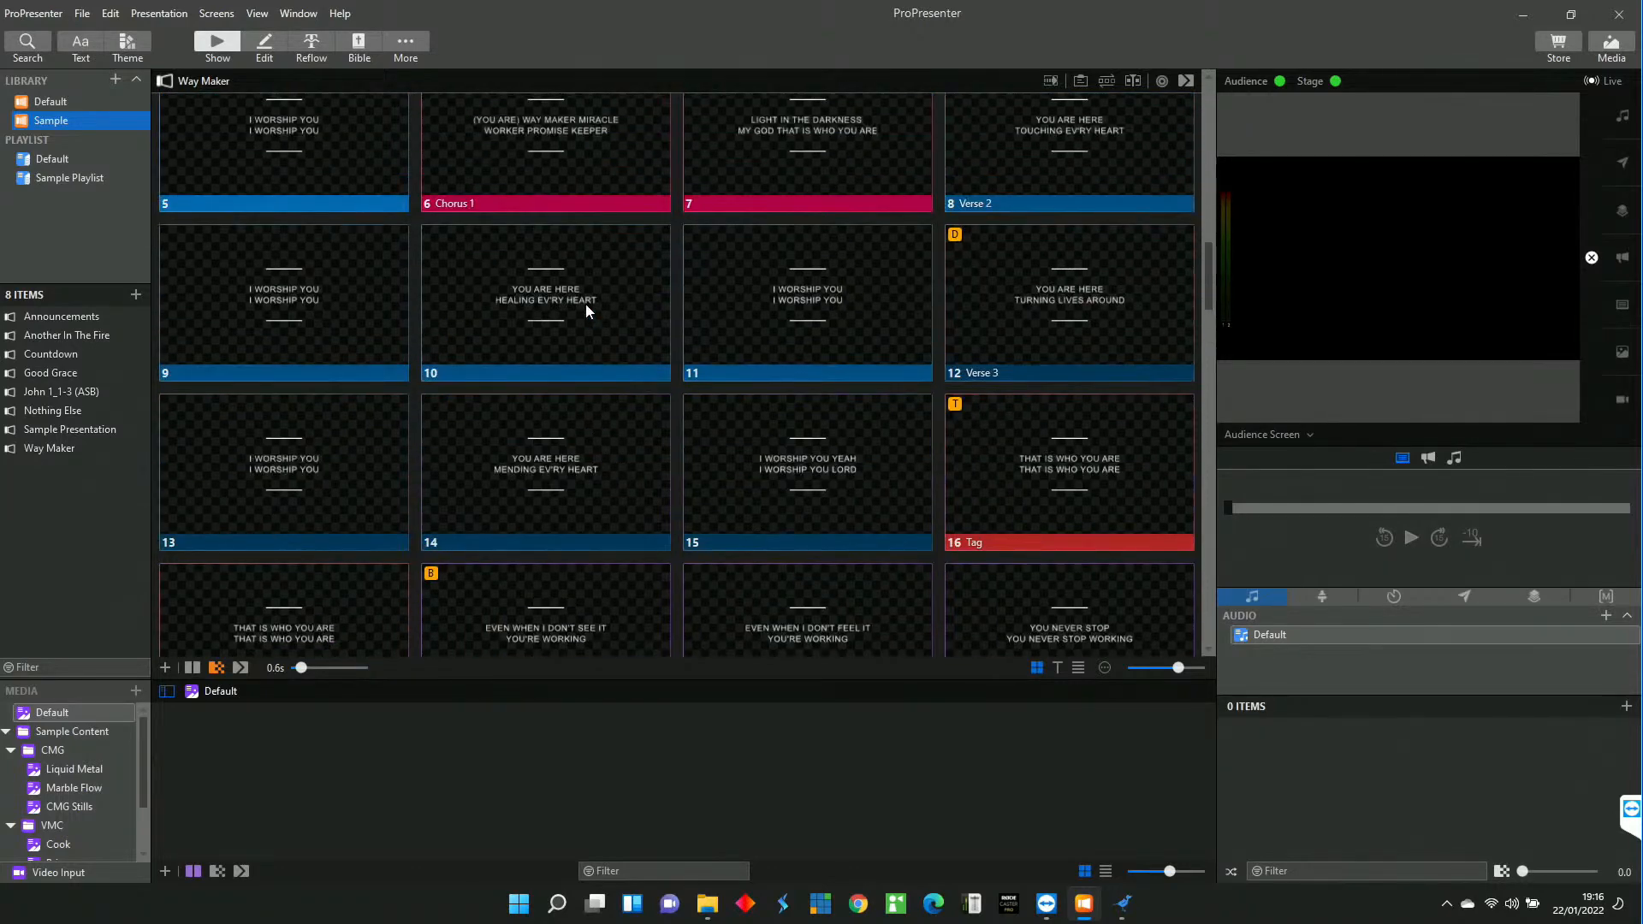
scroll(587, 304, "up", 4)
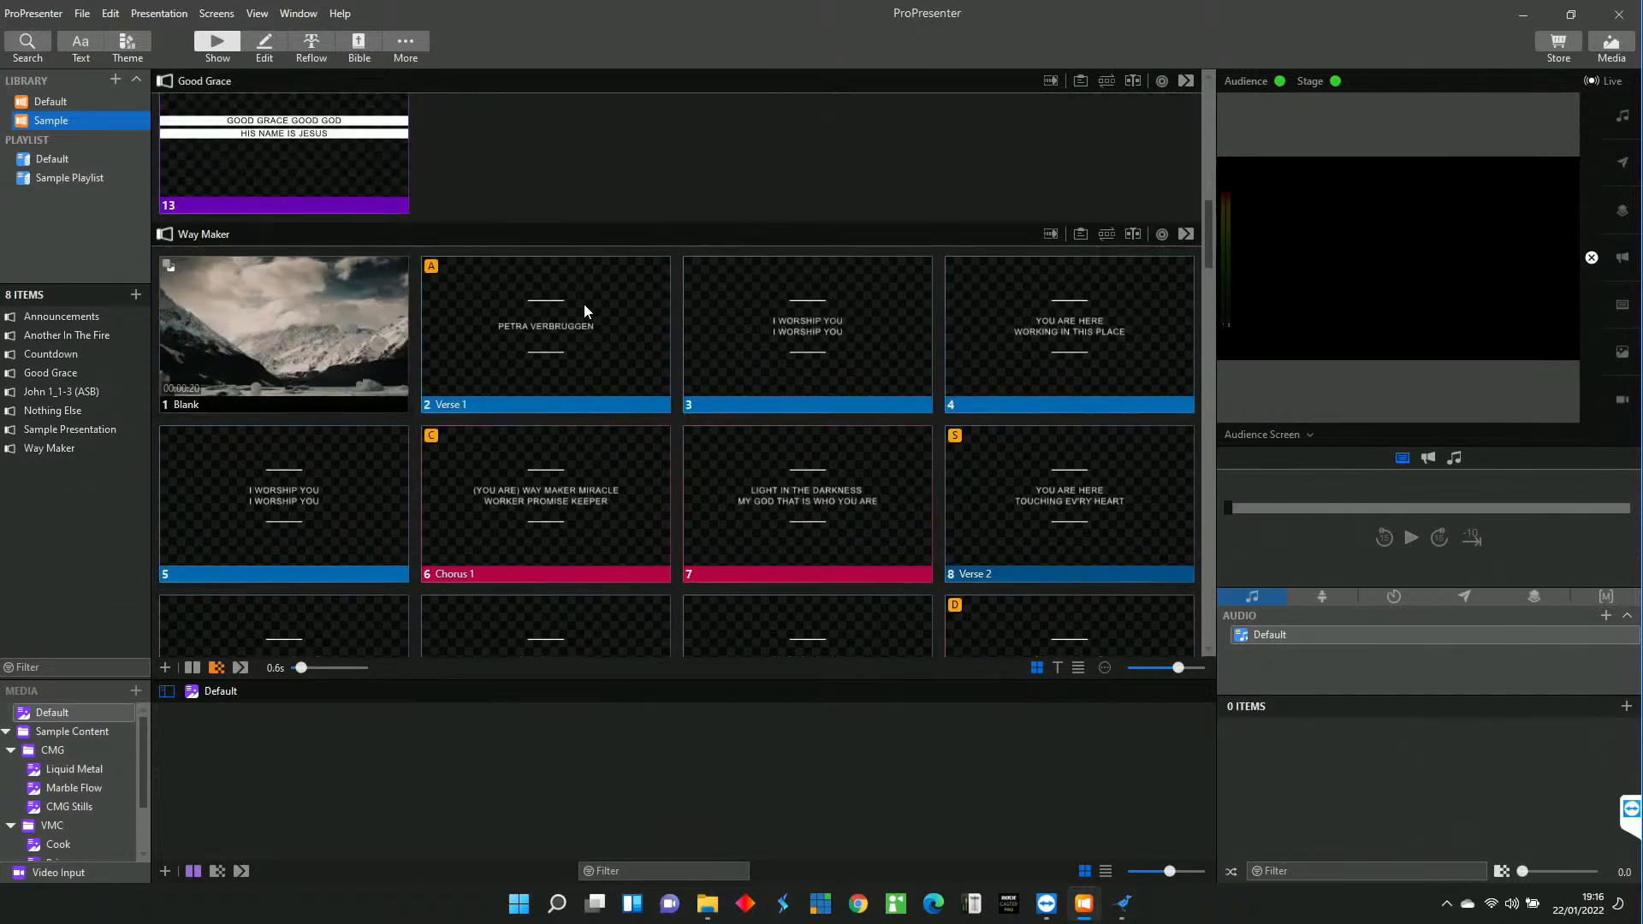
scroll(584, 309, "up", 1)
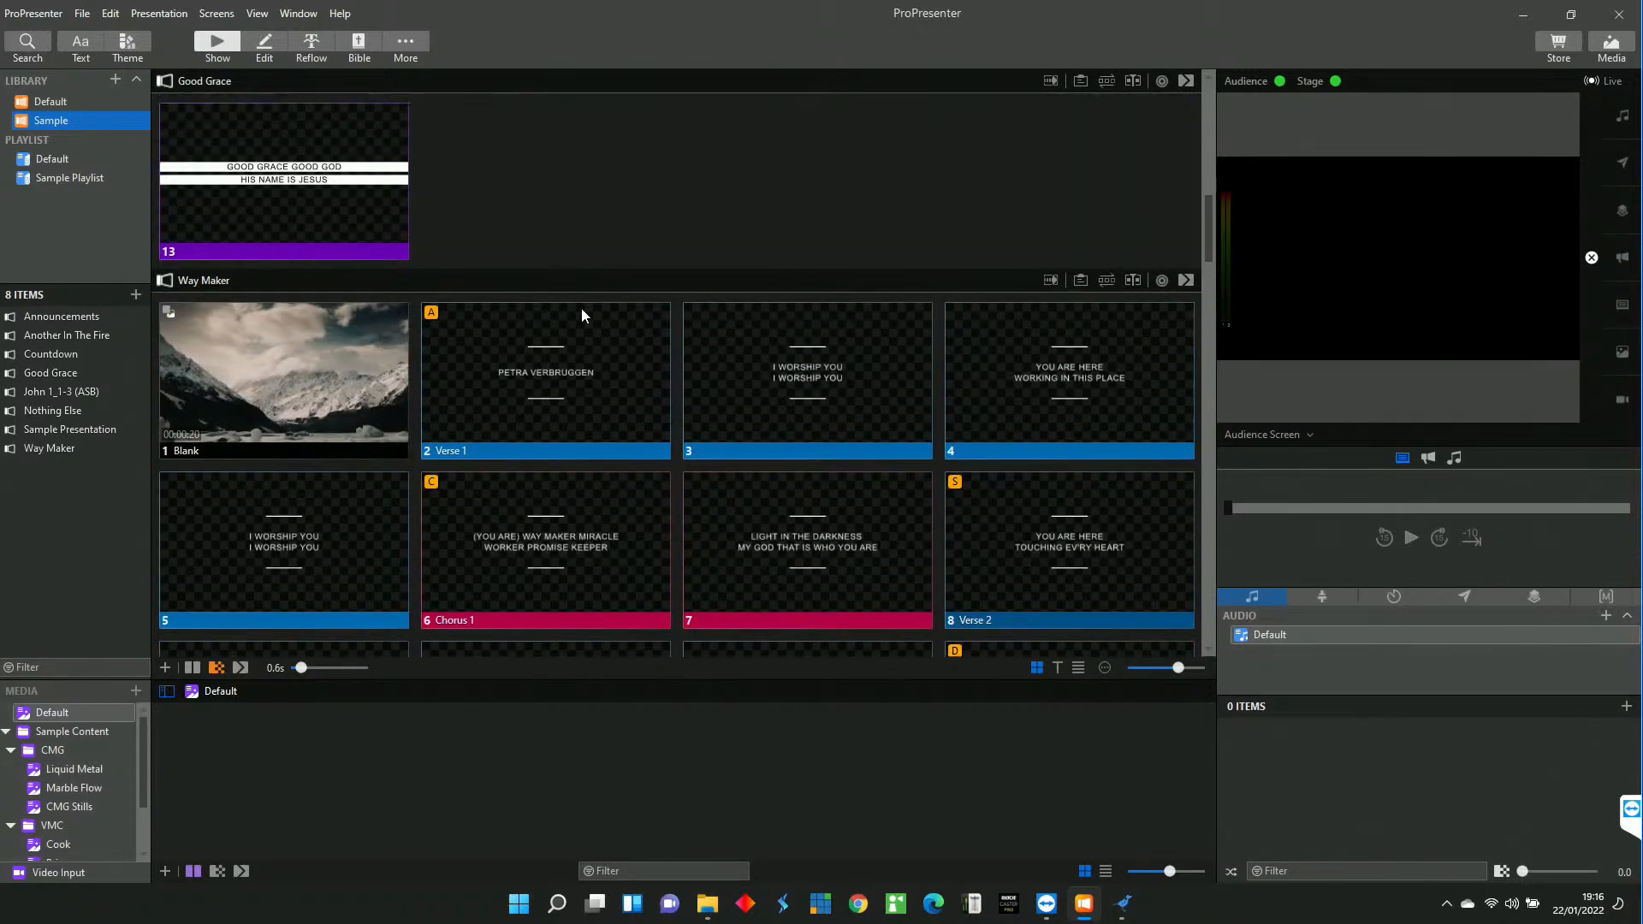
left_click(517, 369)
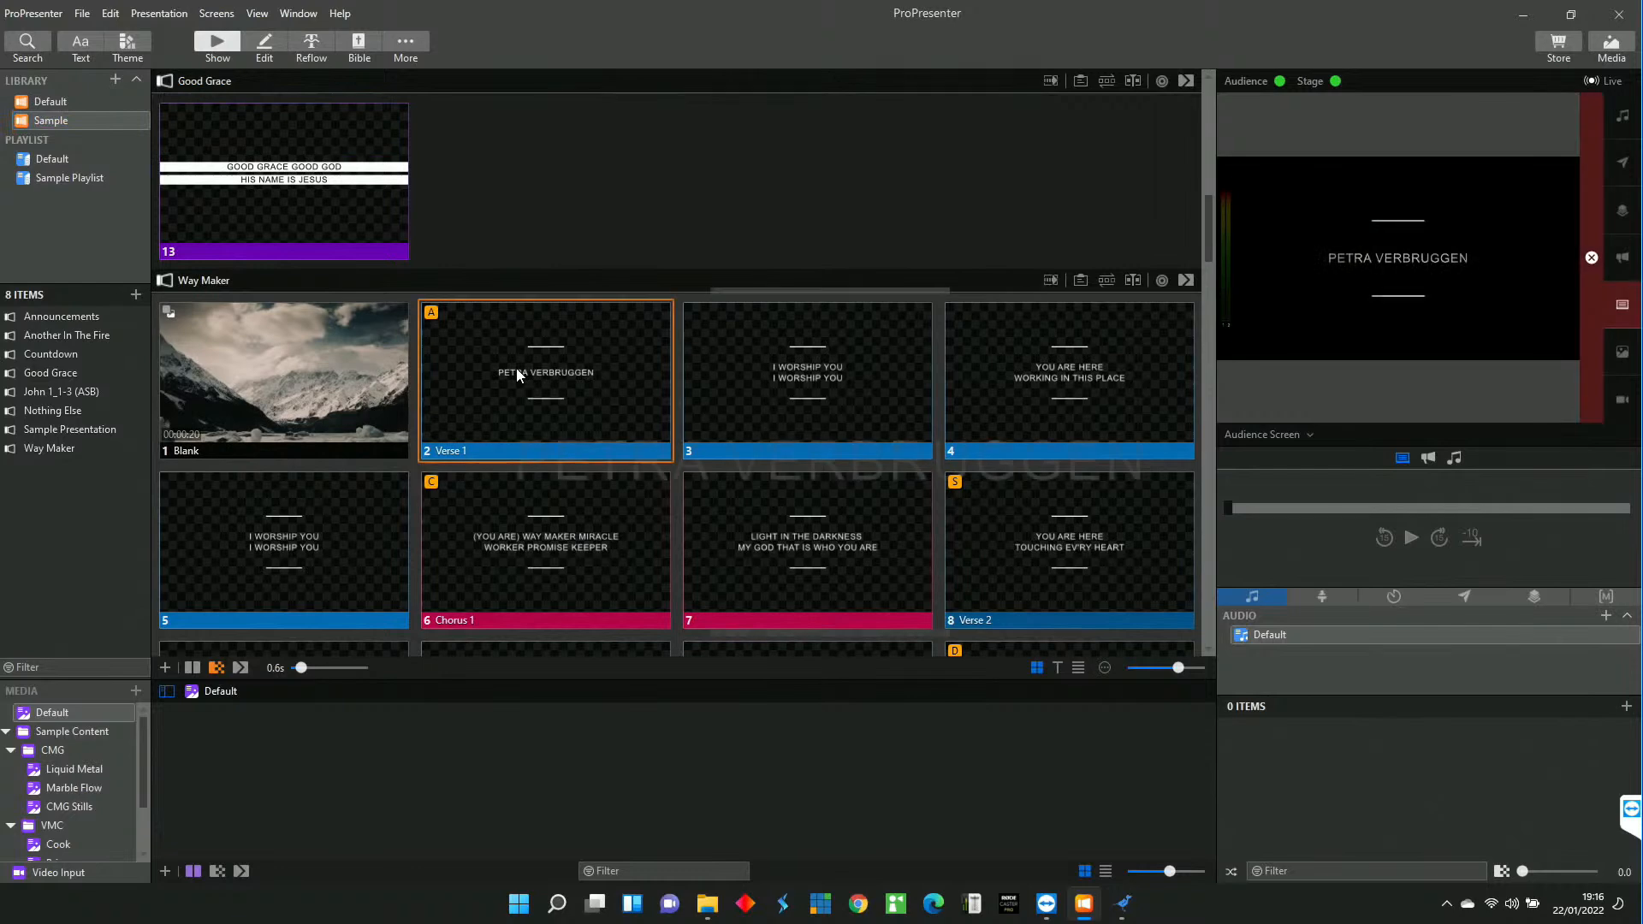
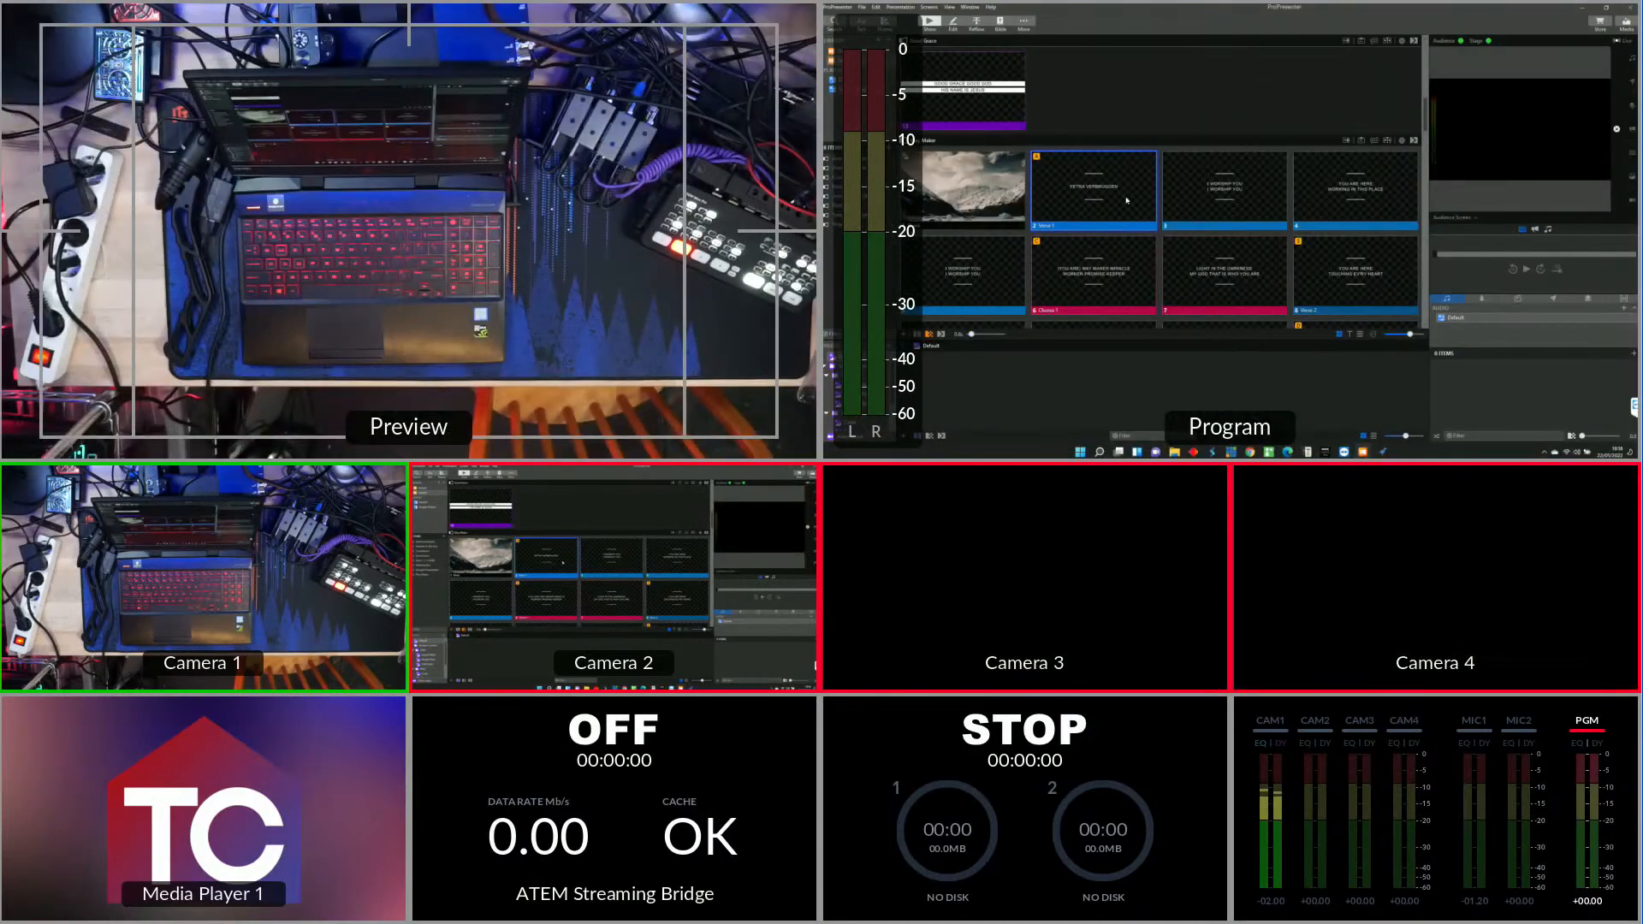
left_click(1127, 200)
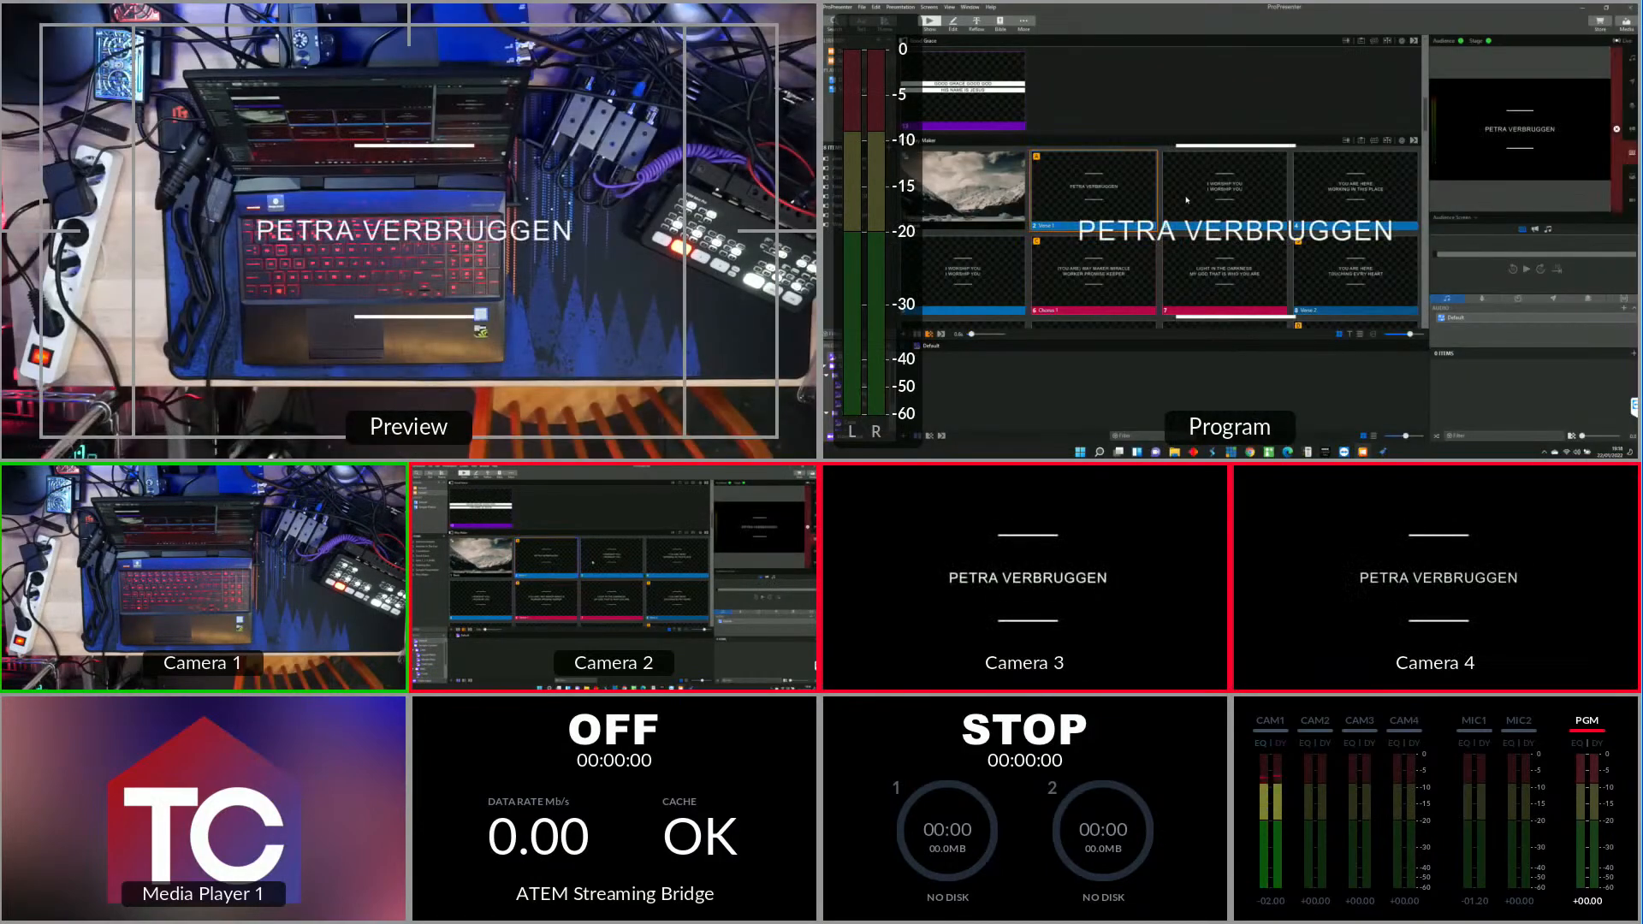
Show slide 3 of Another In The Fire, "Another way when the walls are closing in", on the audience output.
scroll(1186, 200, "down", 2)
scroll(1084, 220, "down", 6)
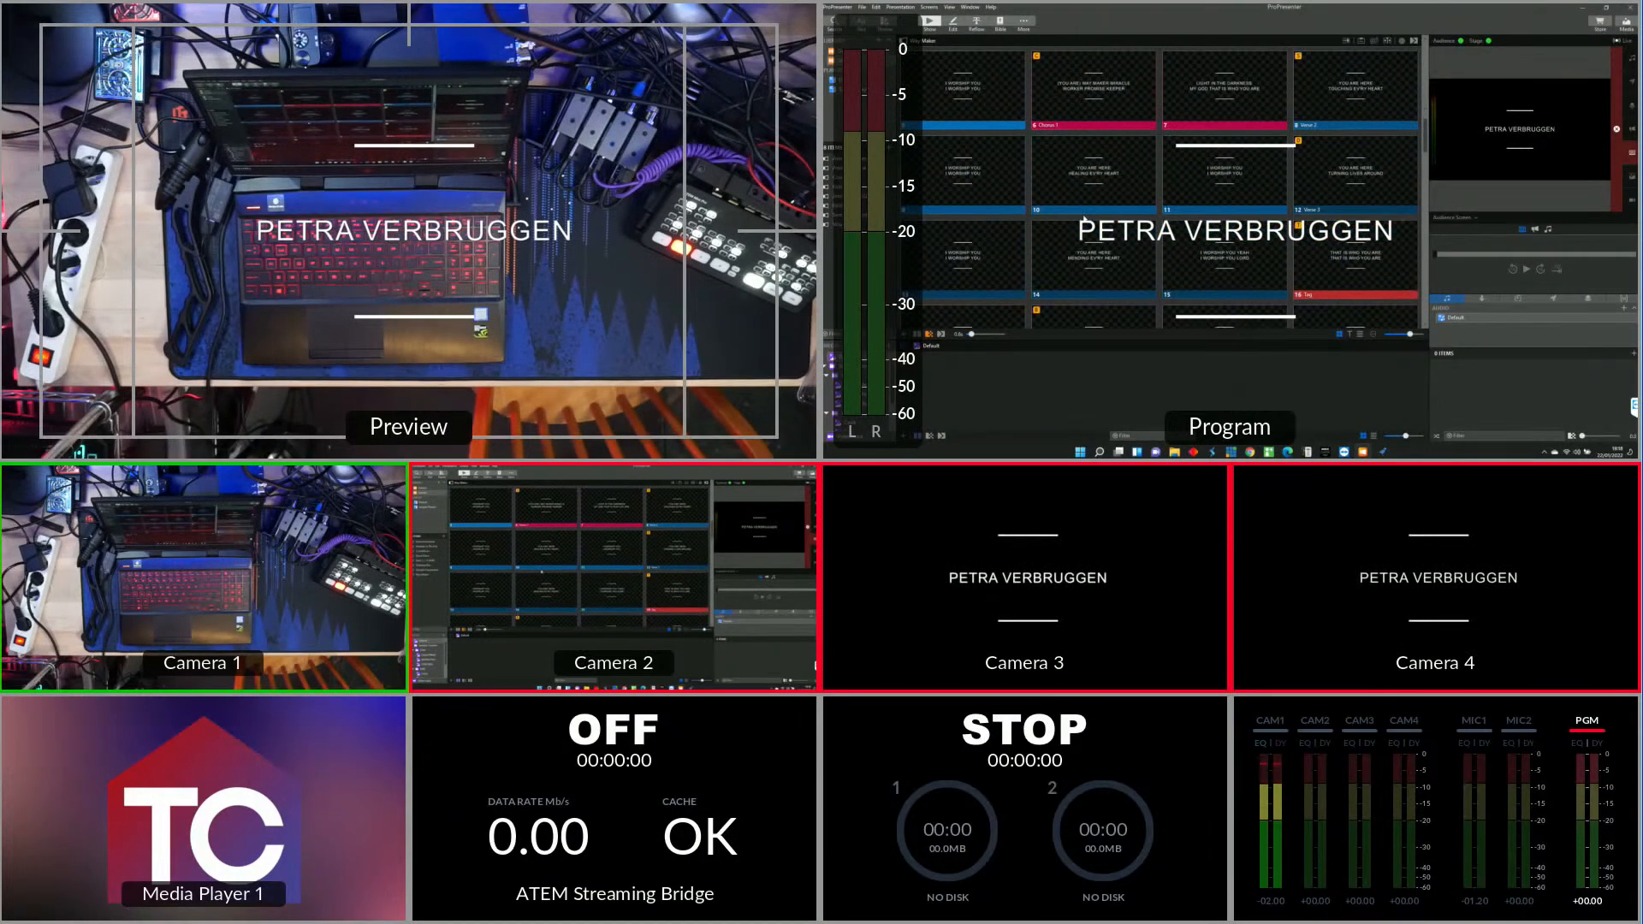
scroll(1083, 221, "down", 1)
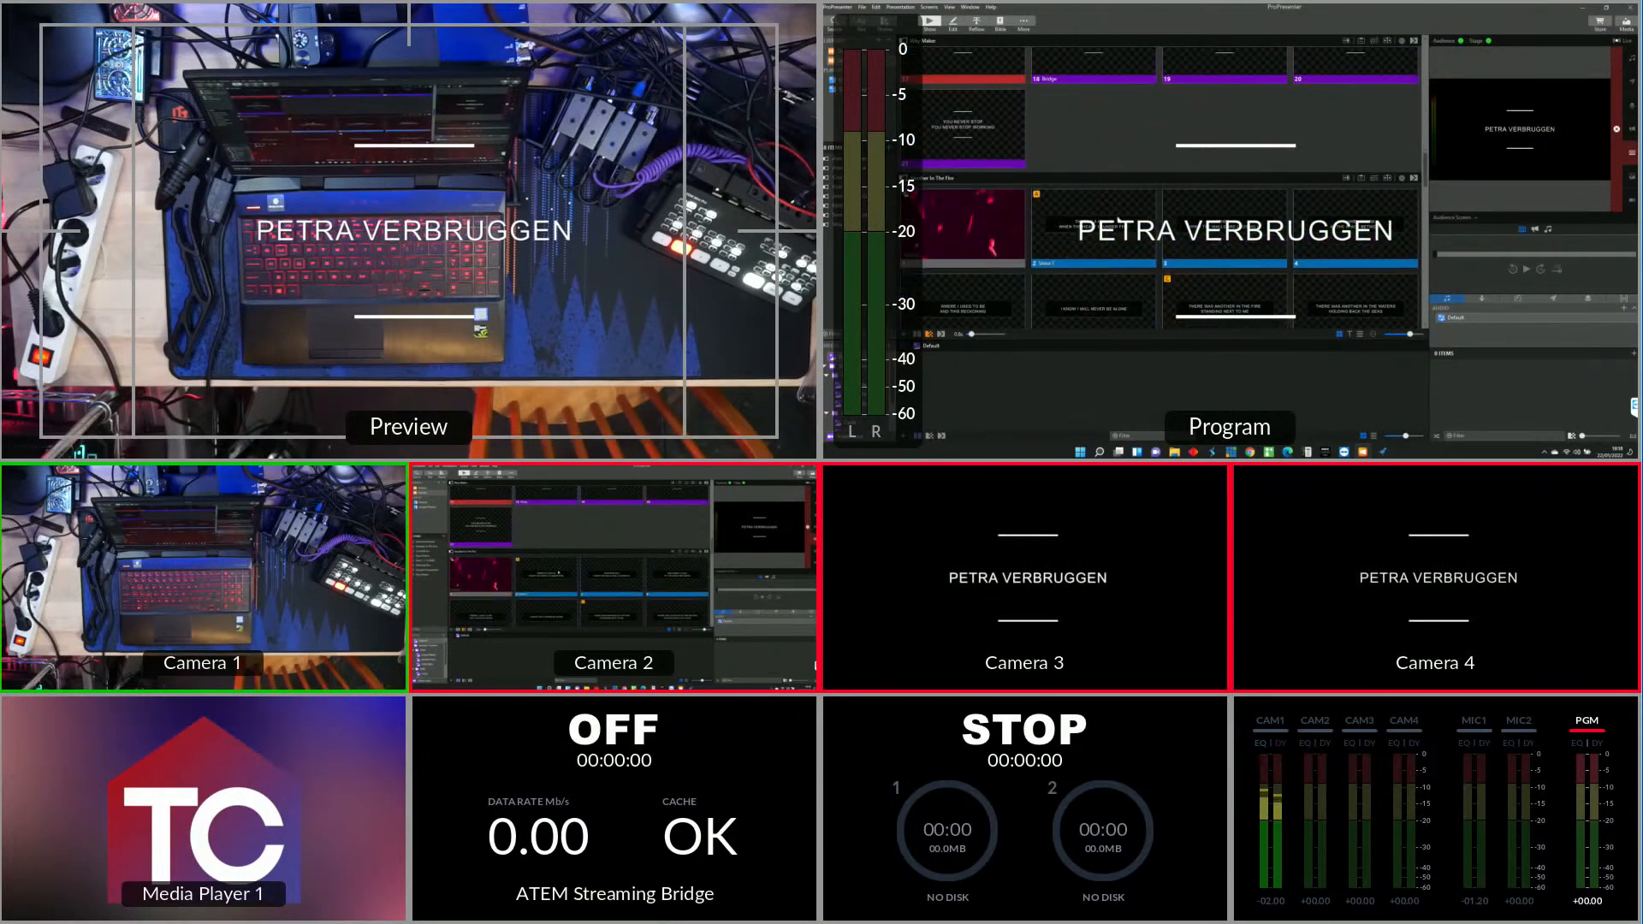
left_click(1221, 235)
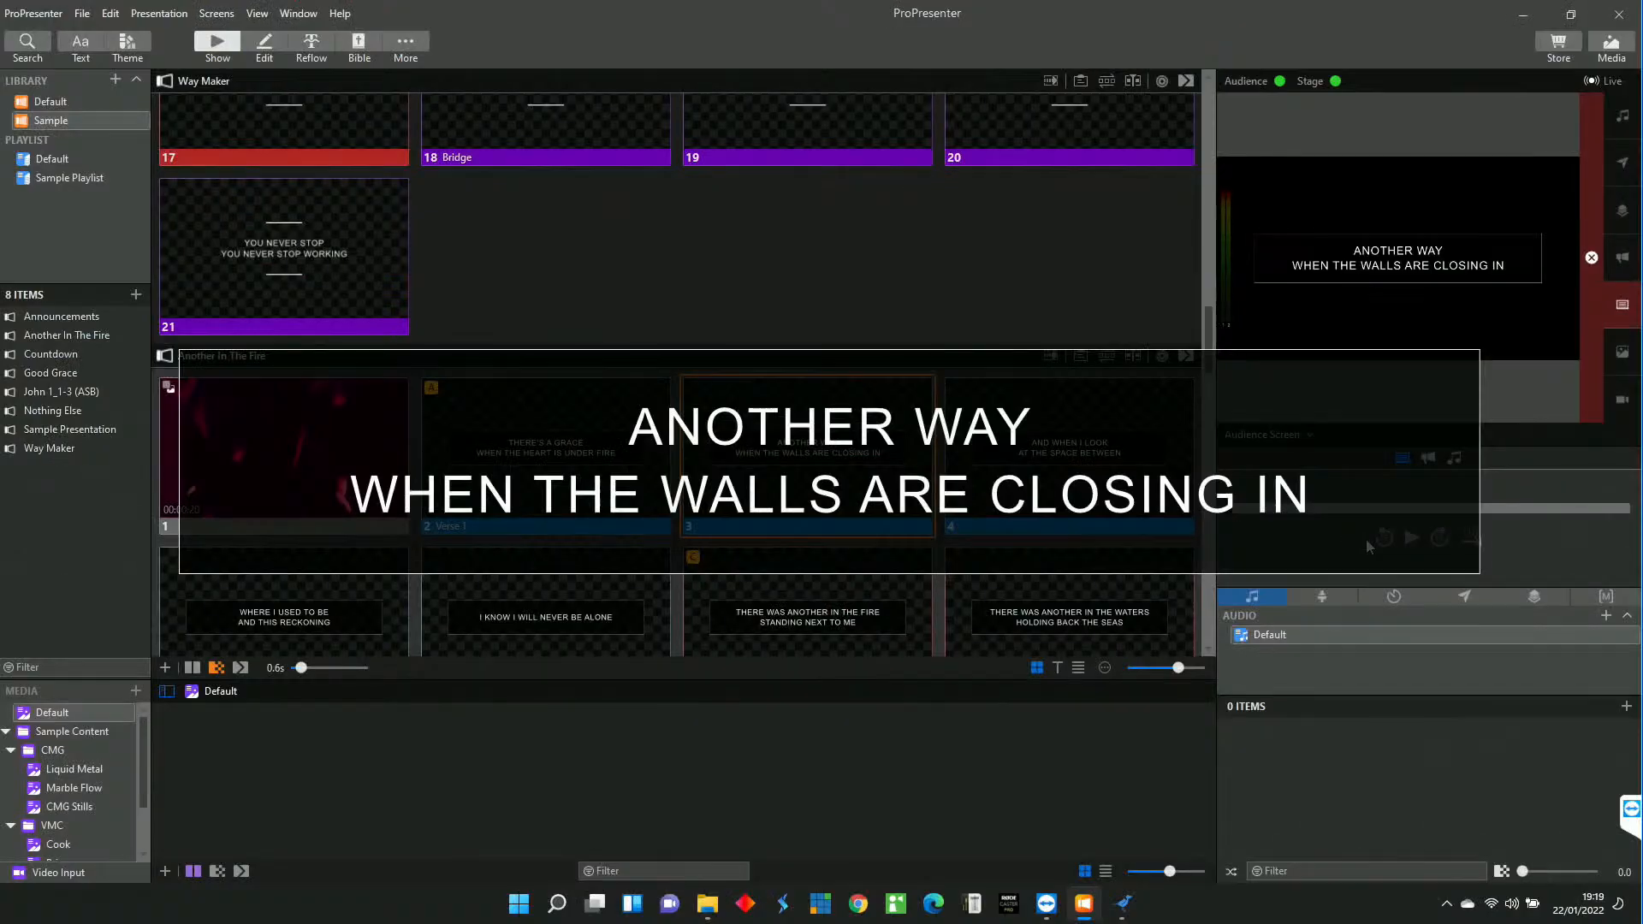
Clear the live Another In The Fire slide from the audience output.
scroll(788, 539, "up", 2)
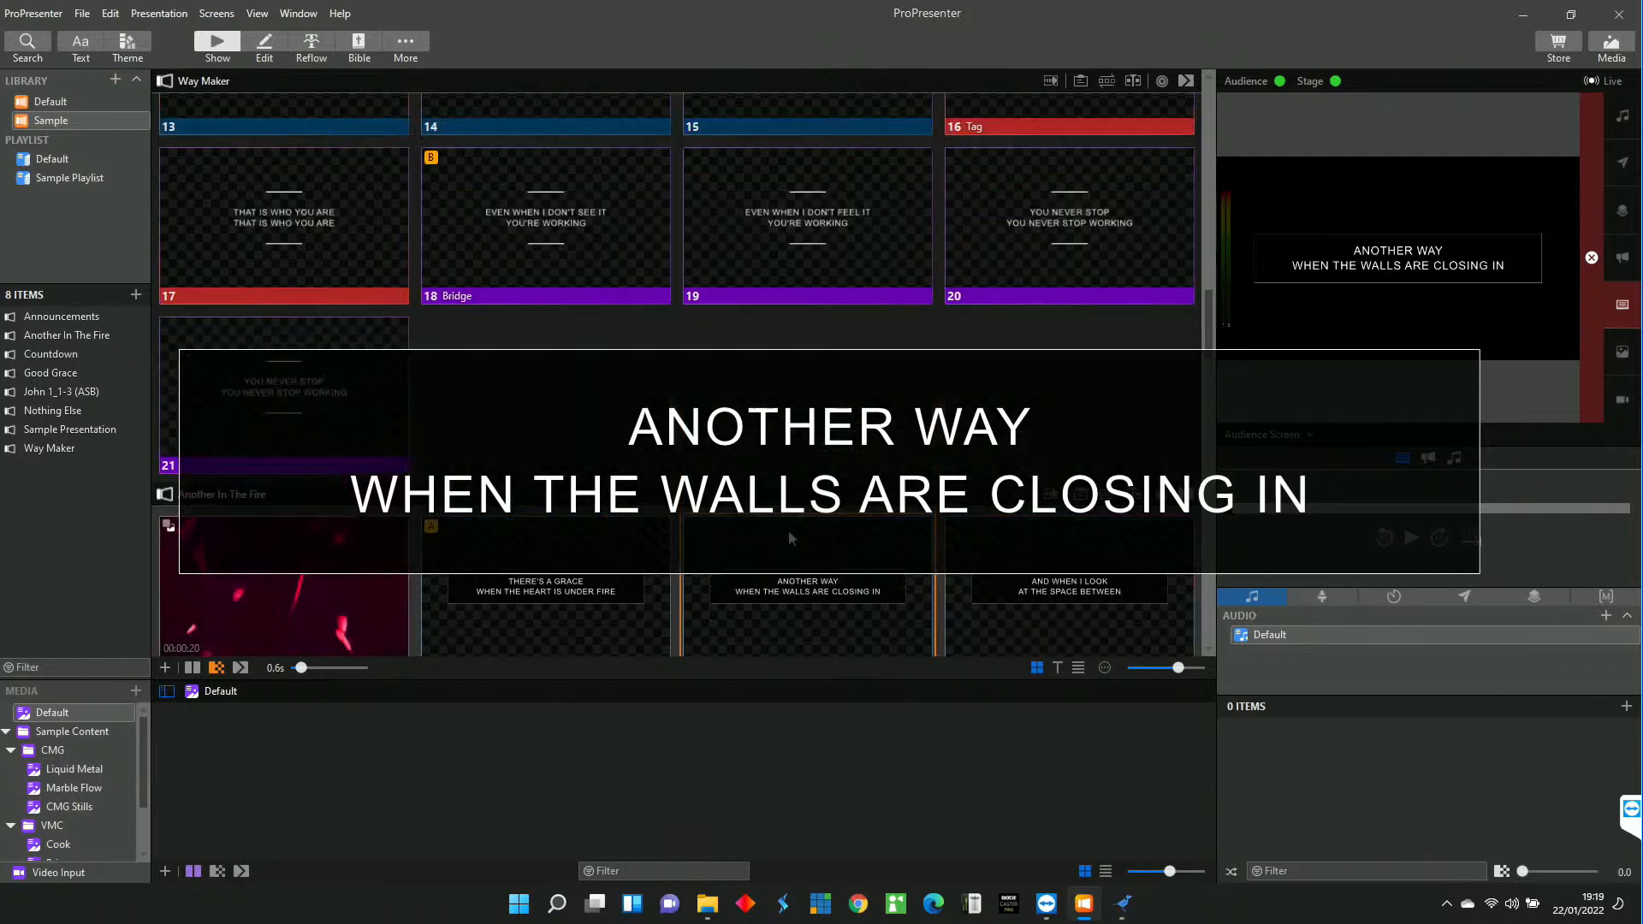
scroll(788, 538, "down", 3)
scroll(788, 531, "down", 1)
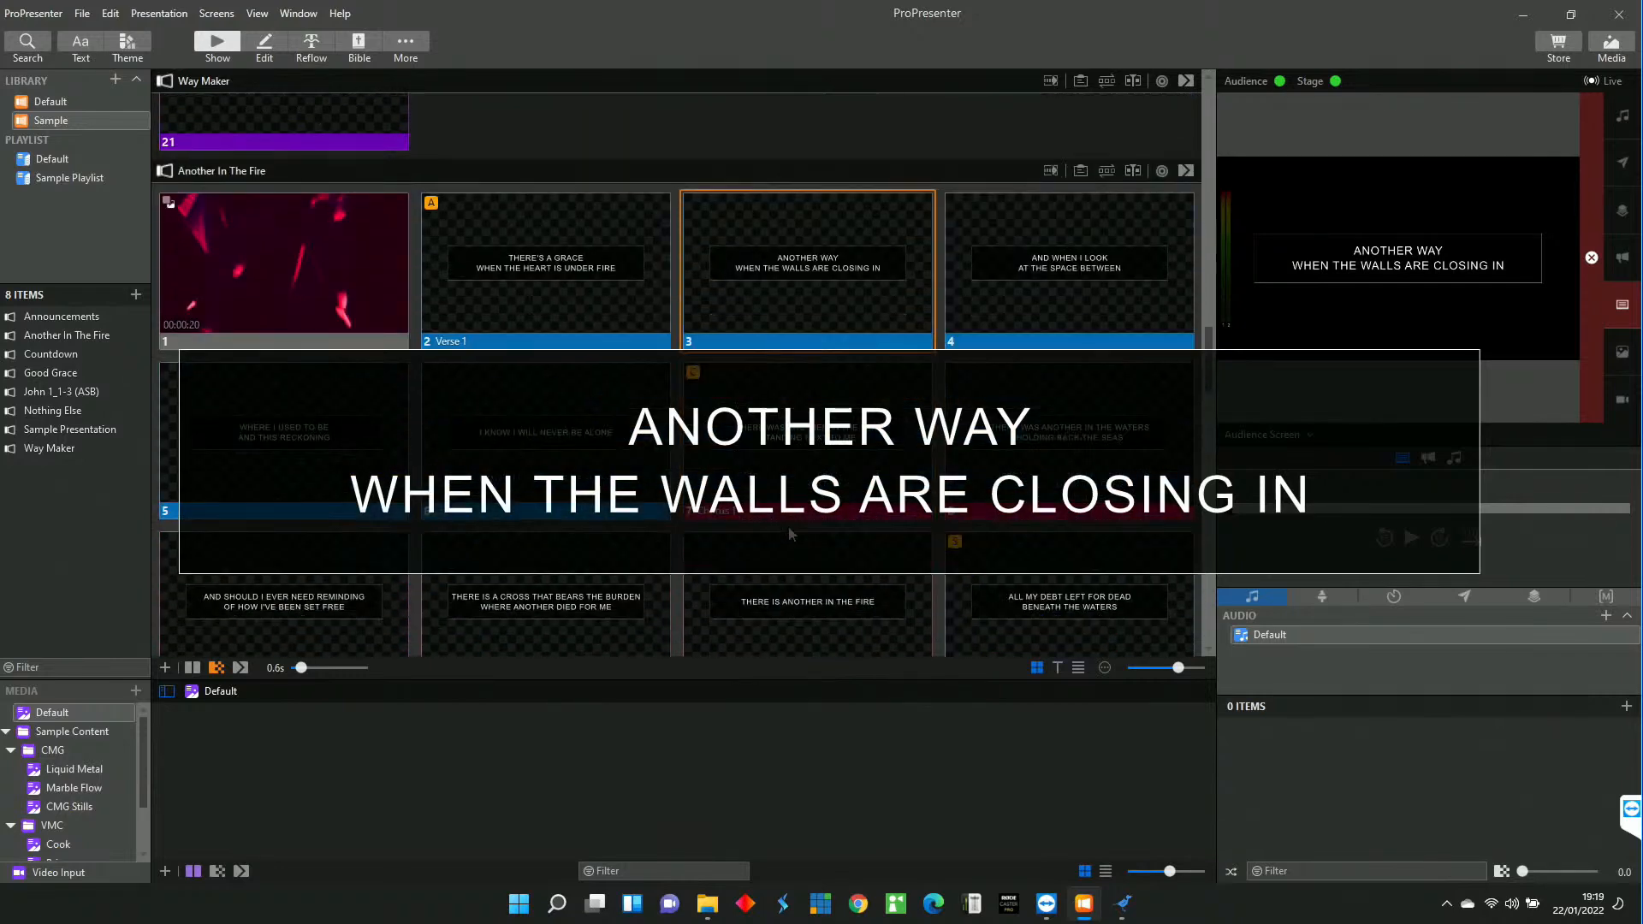
scroll(788, 526, "up", 3)
scroll(793, 522, "down", 3)
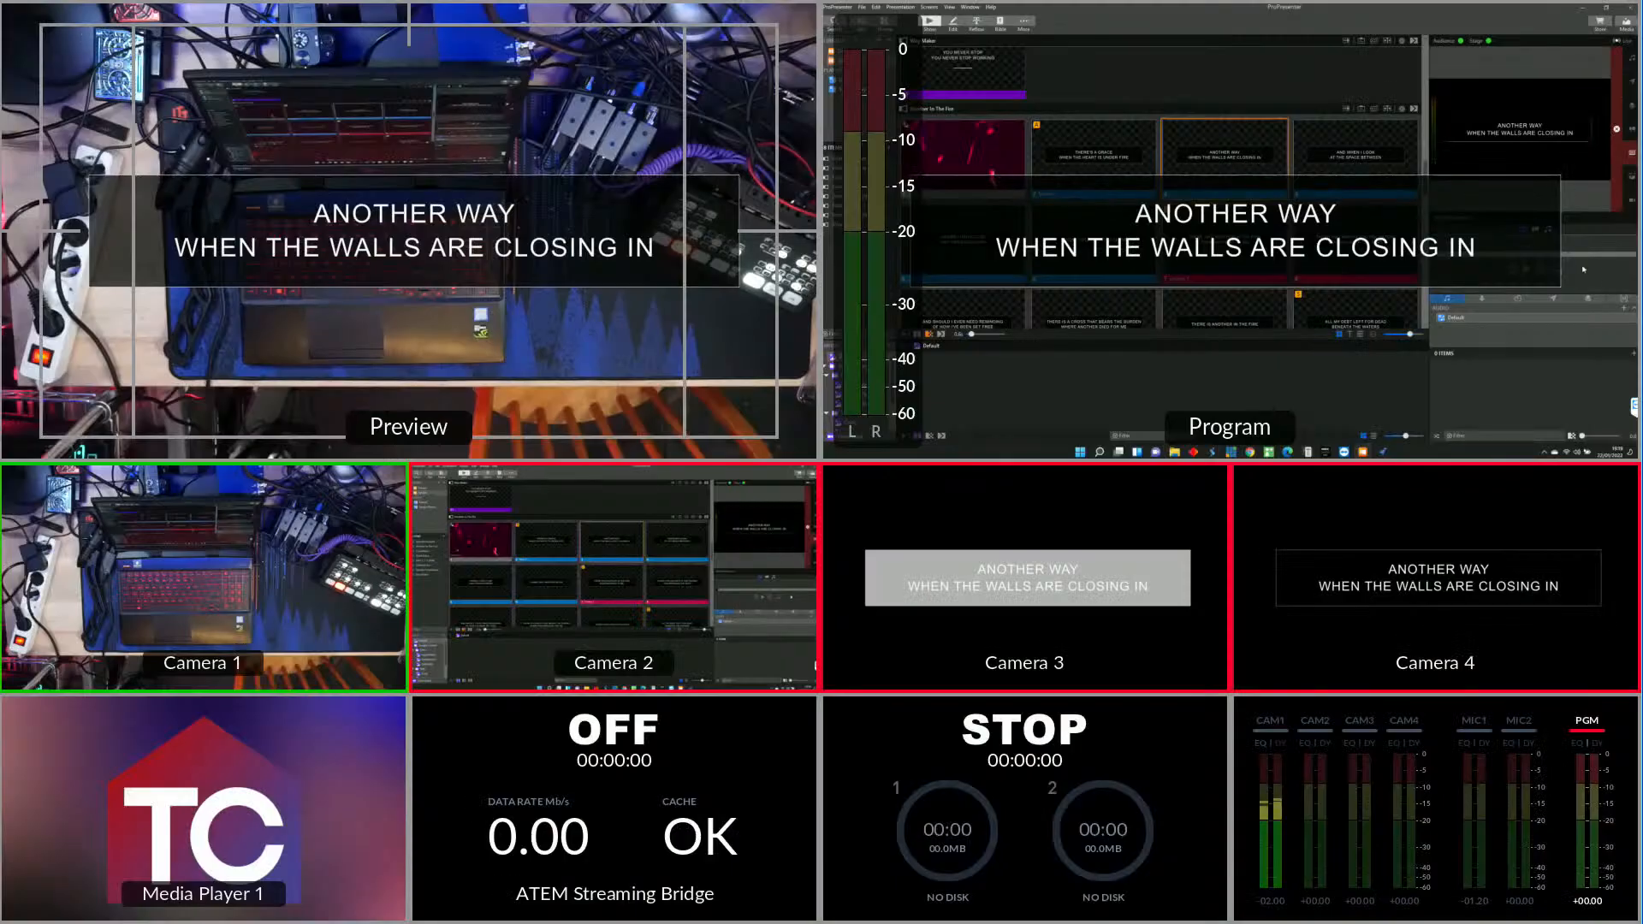
scroll(1238, 235, "up", 2)
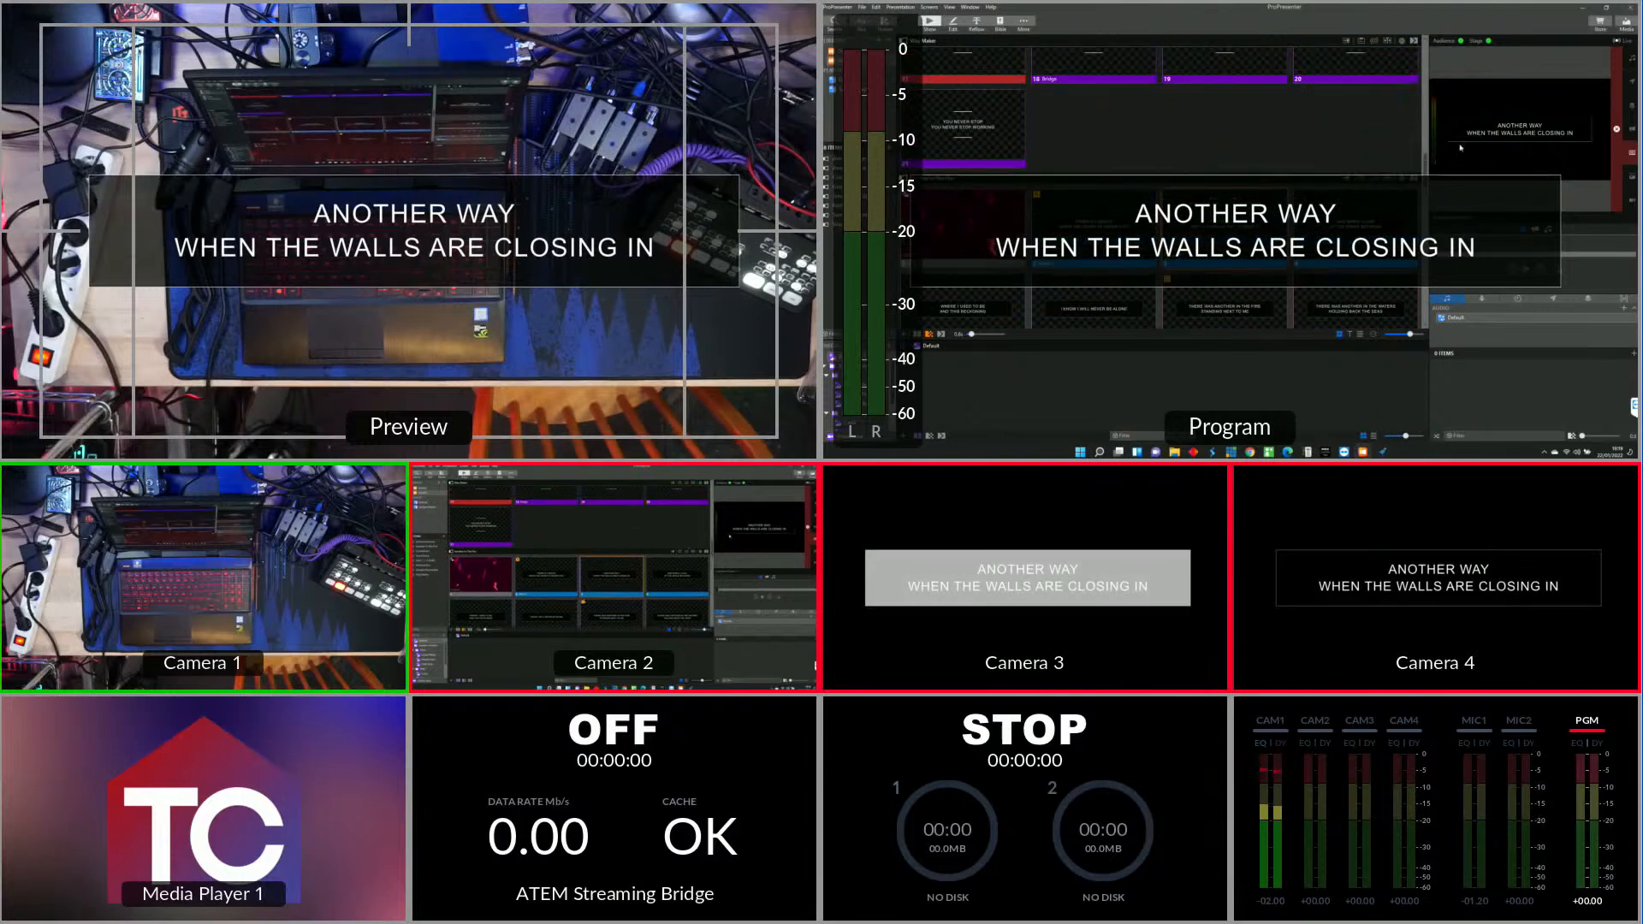
left_click(1616, 130)
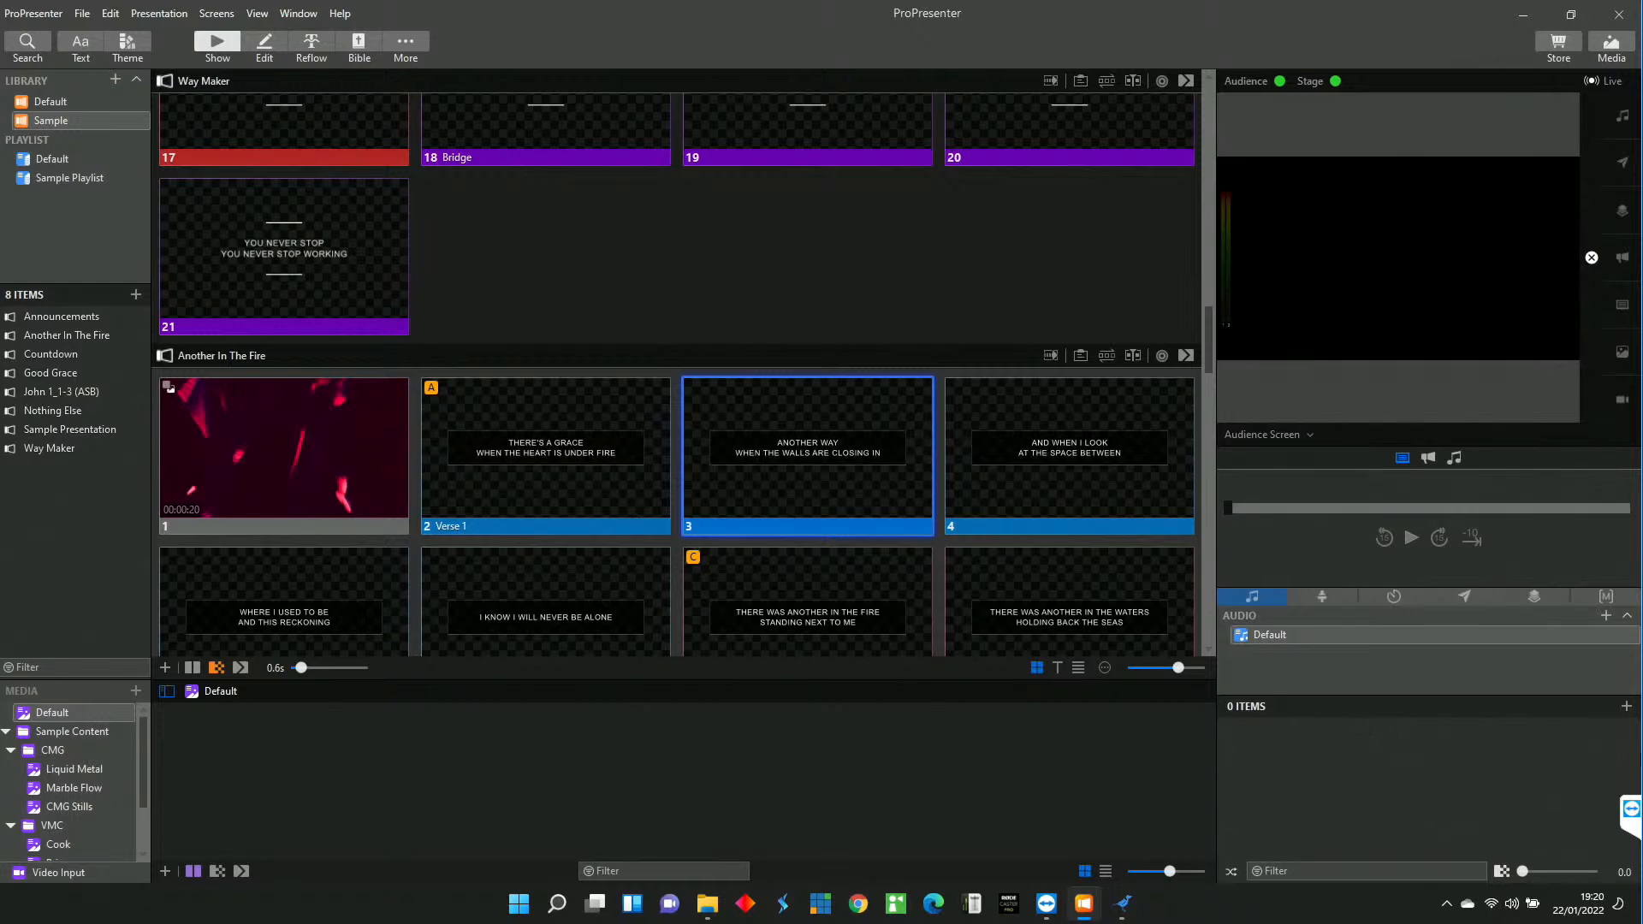
right_click(49, 122)
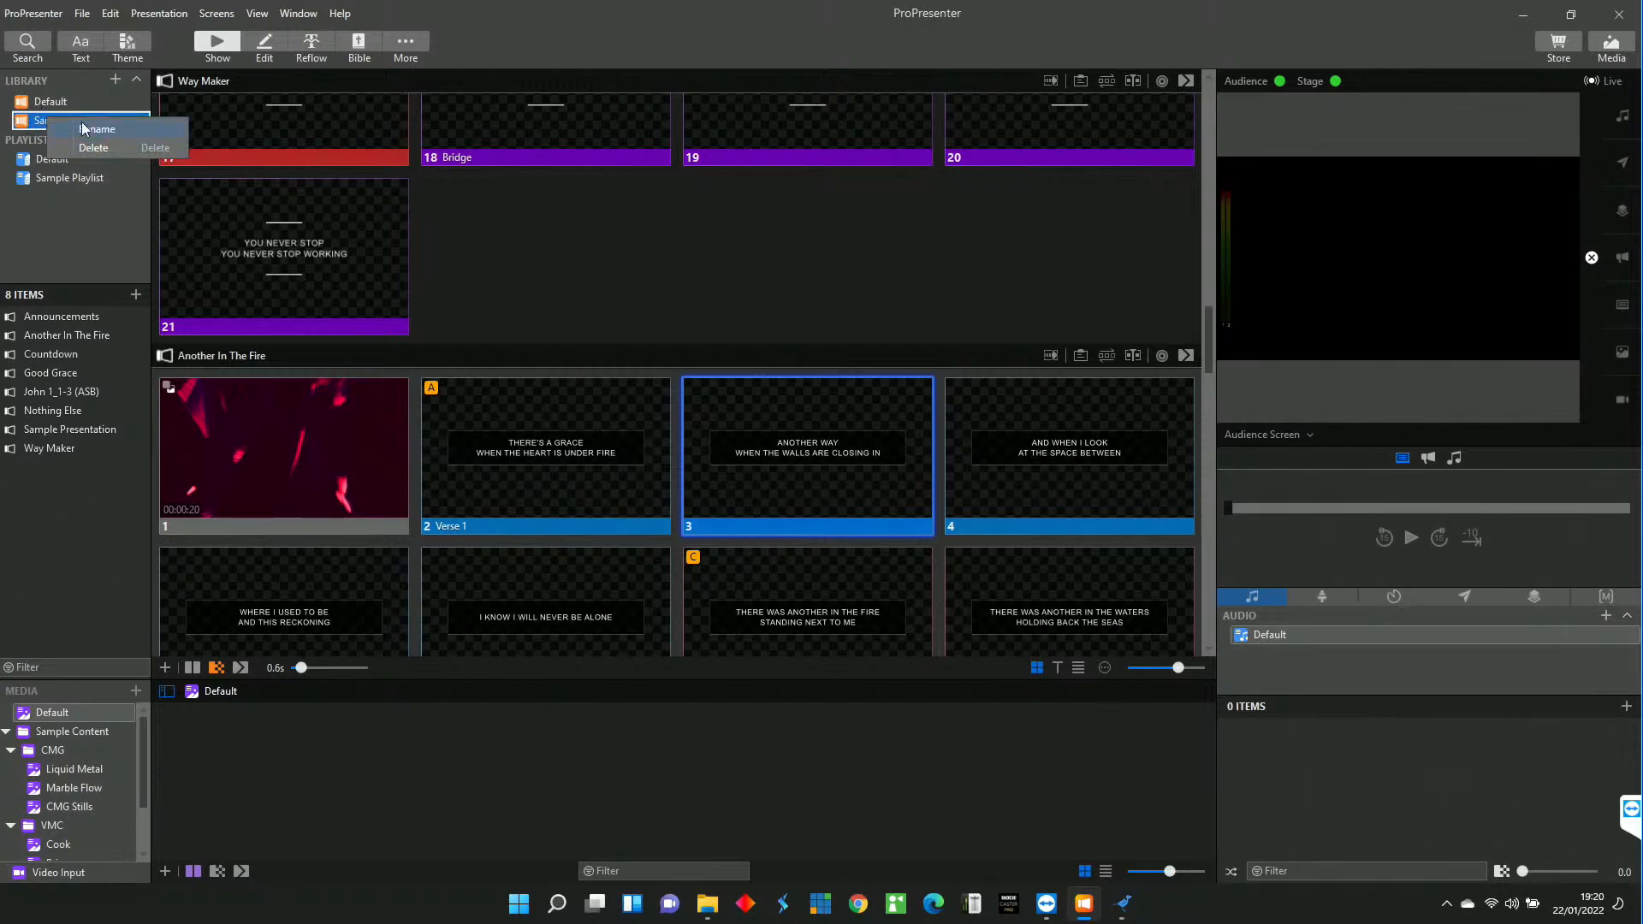
left_click(53, 220)
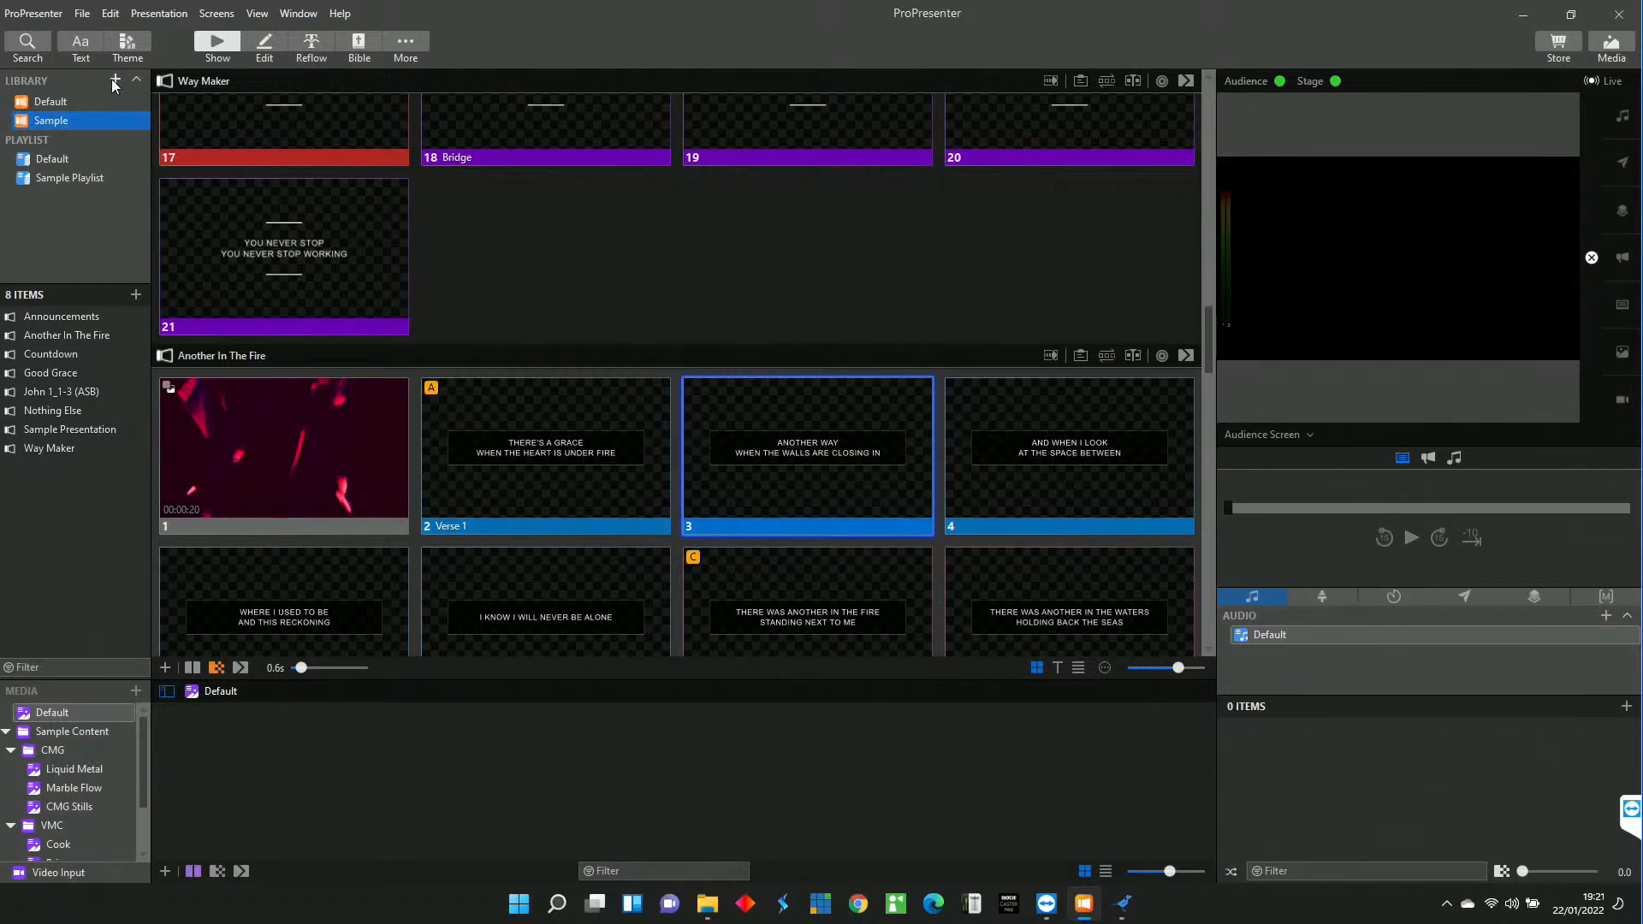
left_click(115, 80)
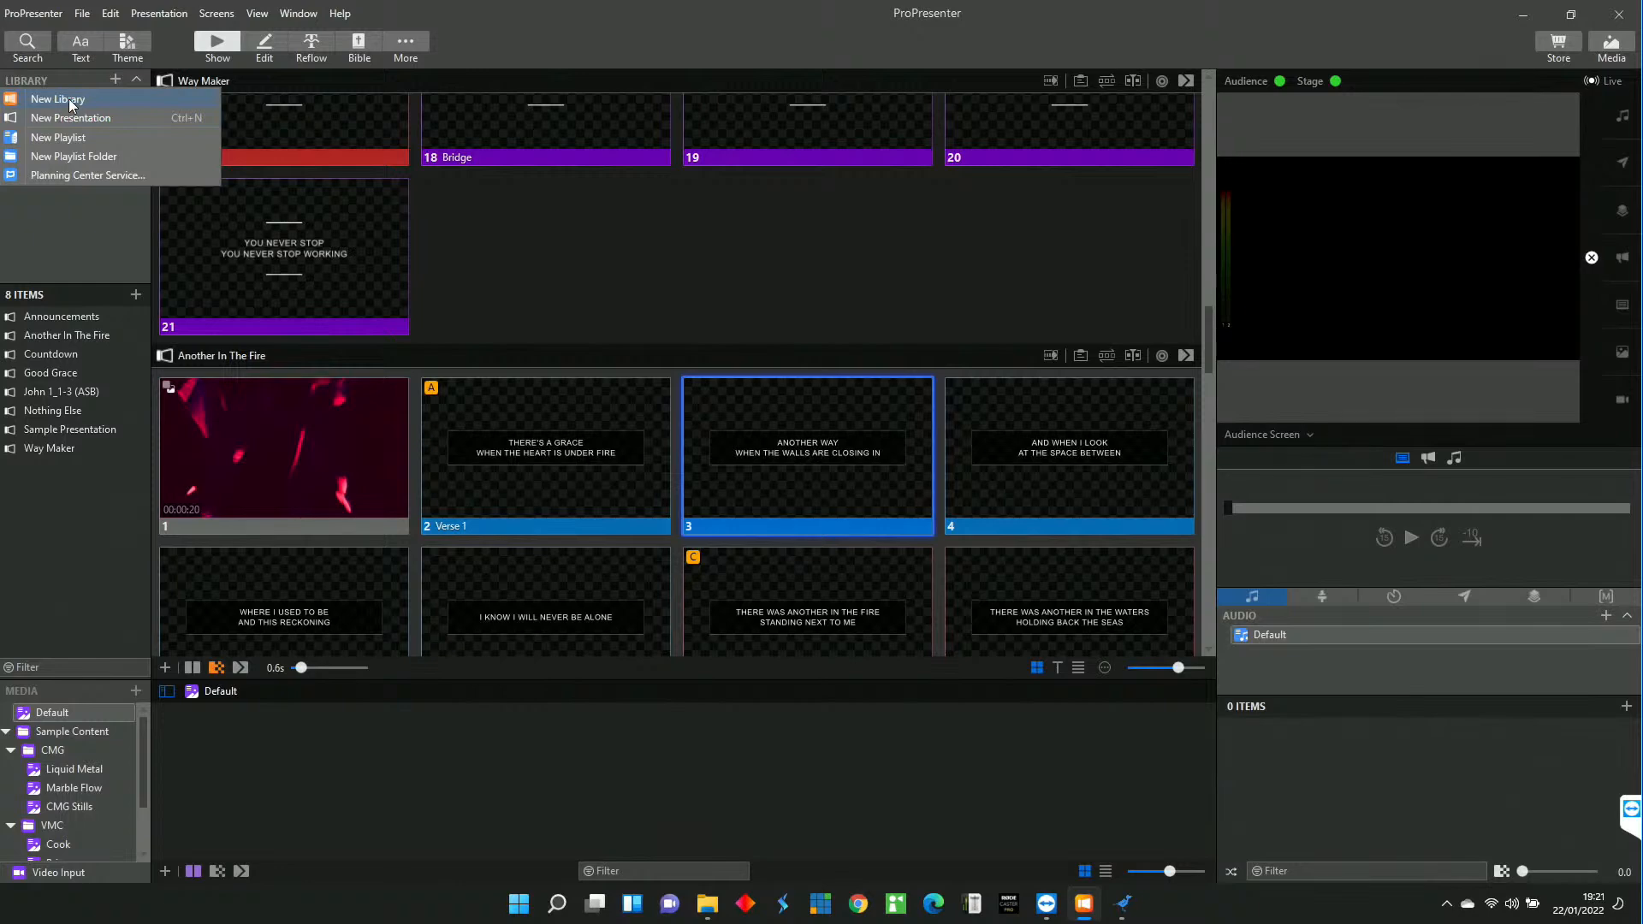
left_click(120, 176)
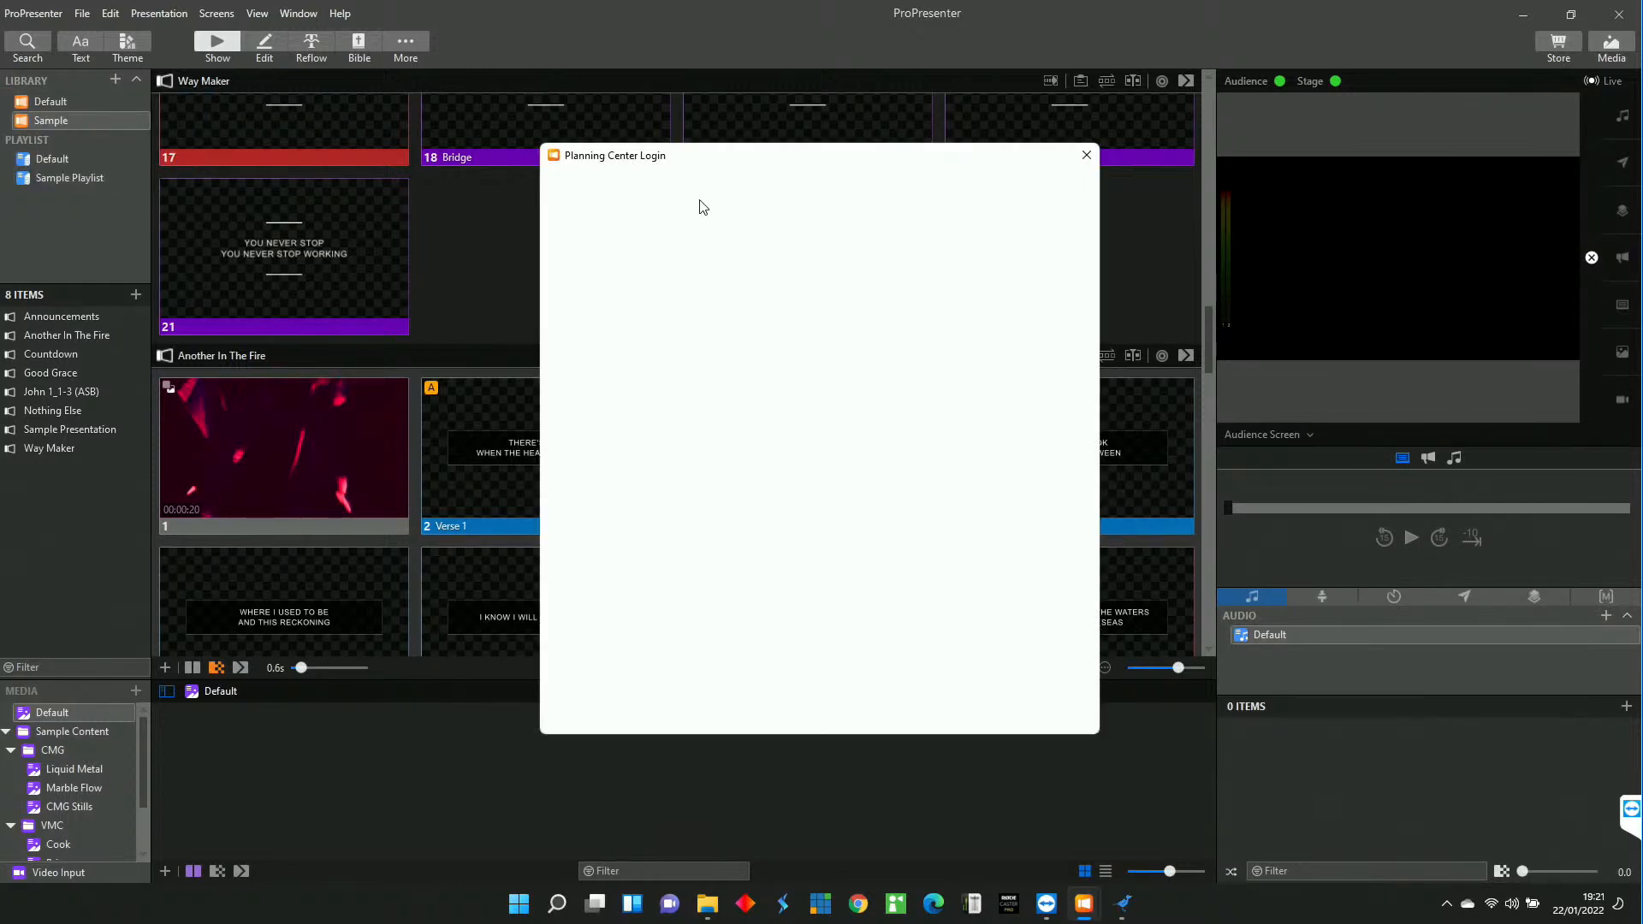
left_click(1086, 155)
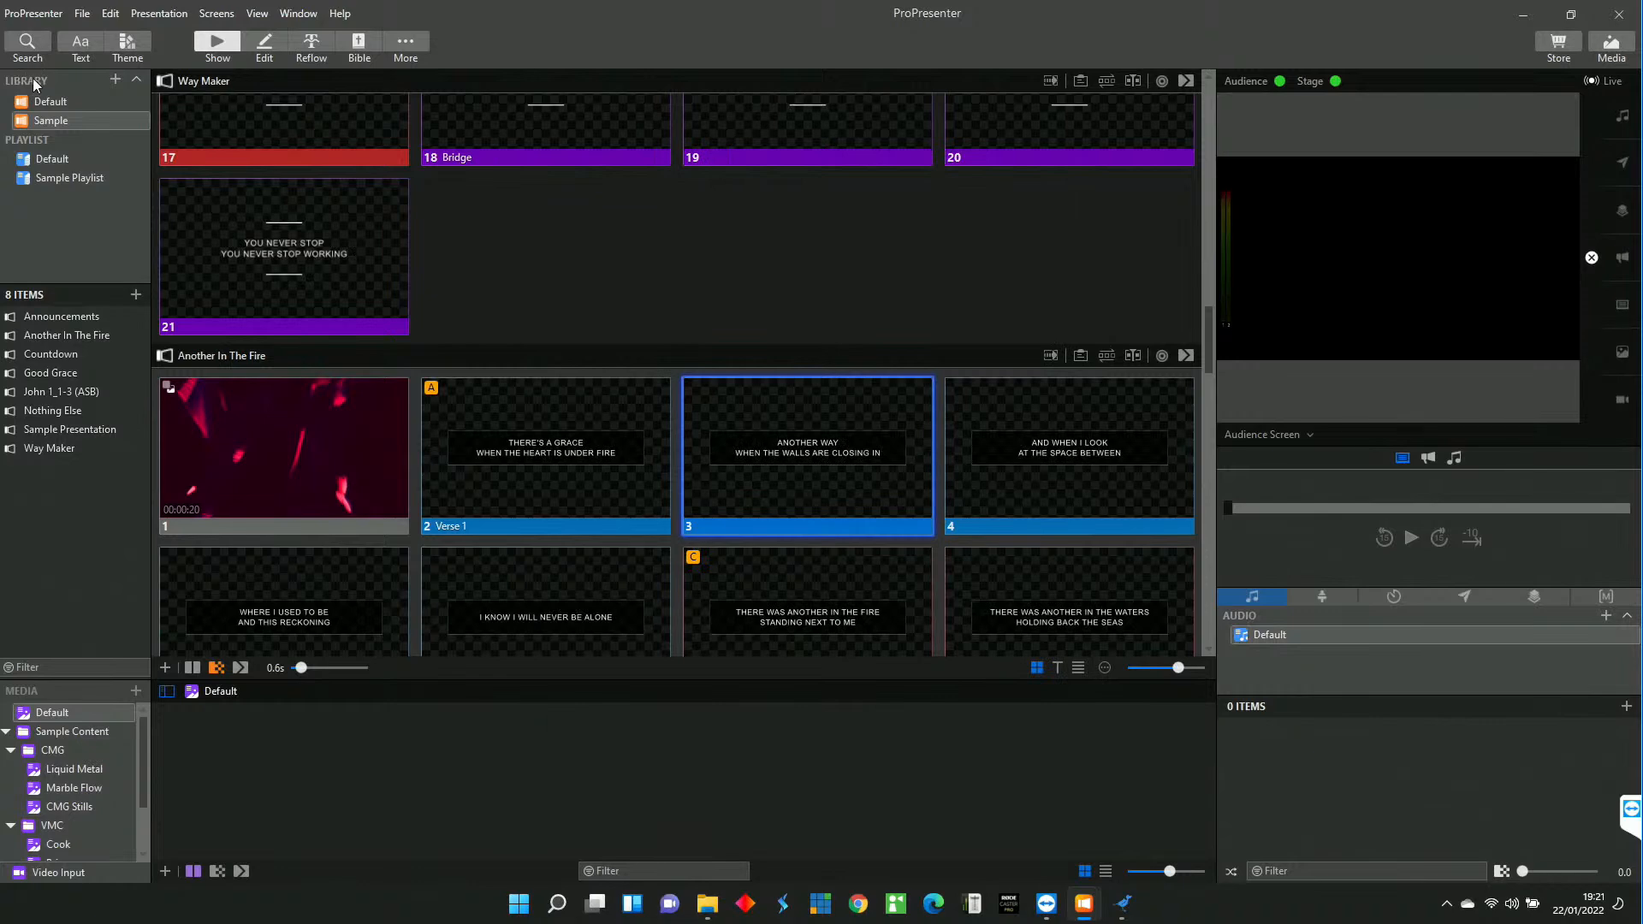
Create a new library named TechCondo Demo.
left_click(116, 79)
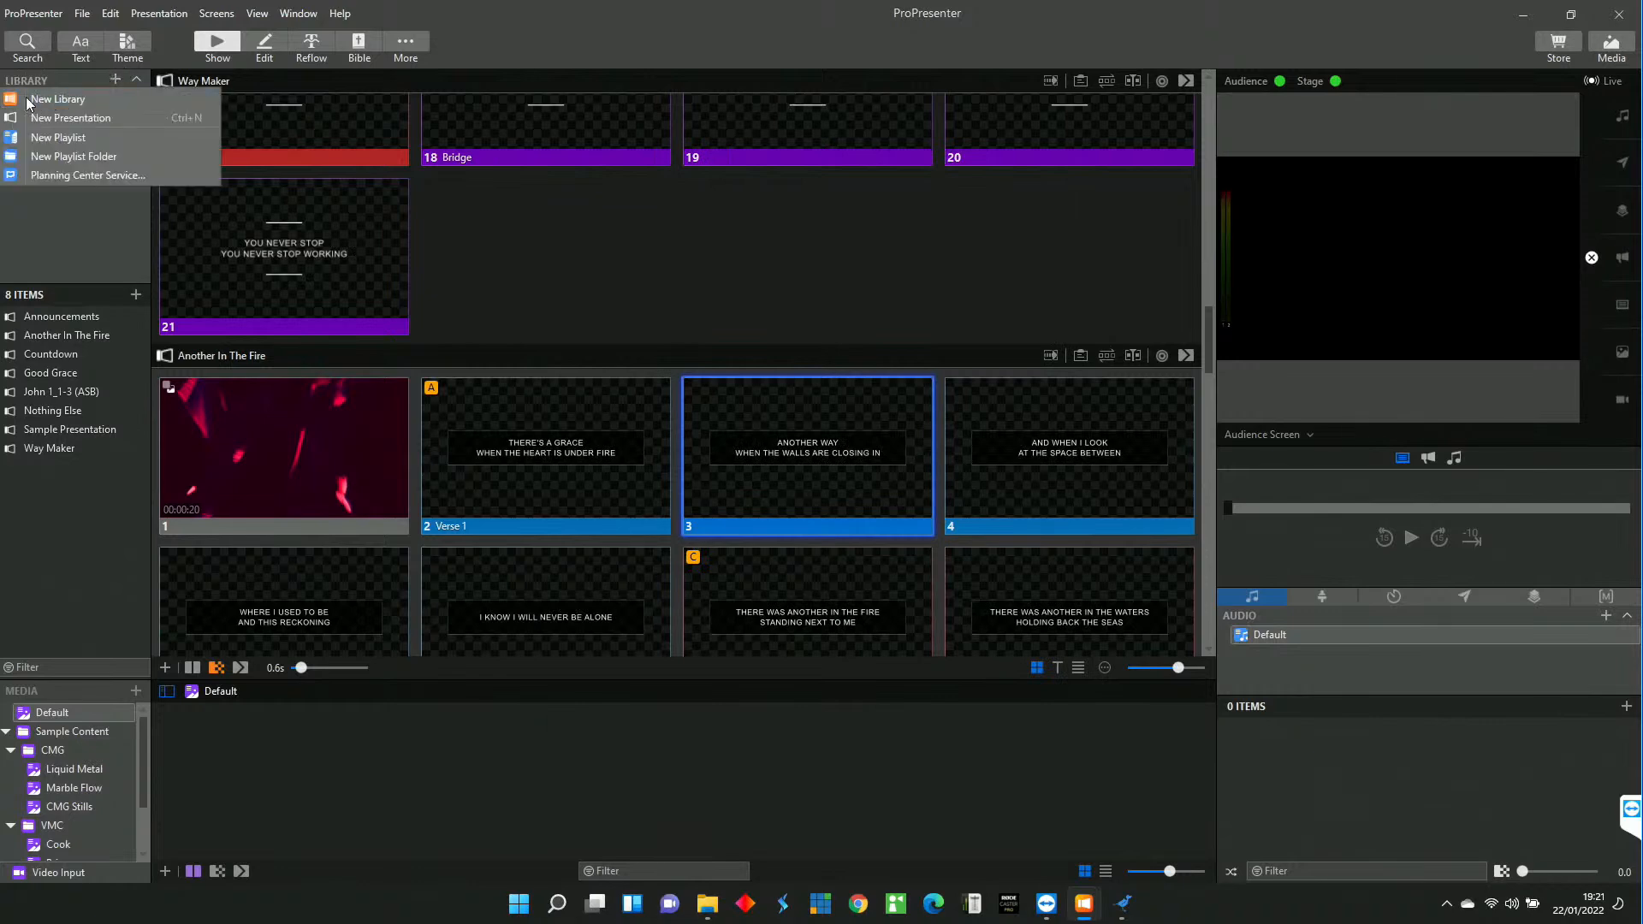
left_click(60, 100)
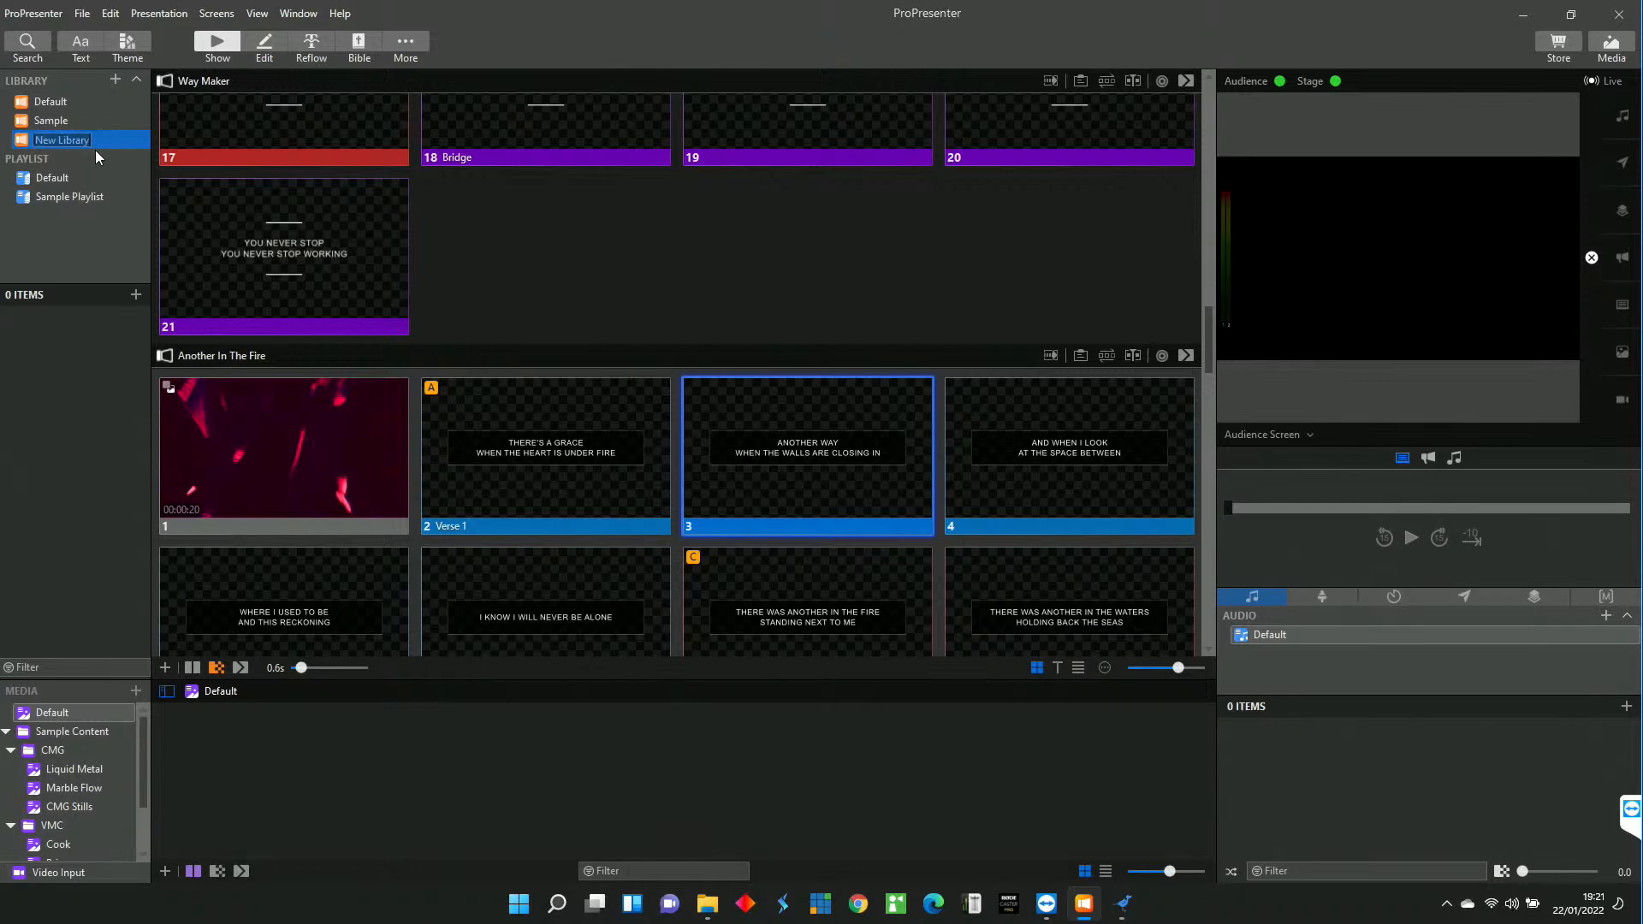
type("TechCond")
key("Return")
right_click(77, 140)
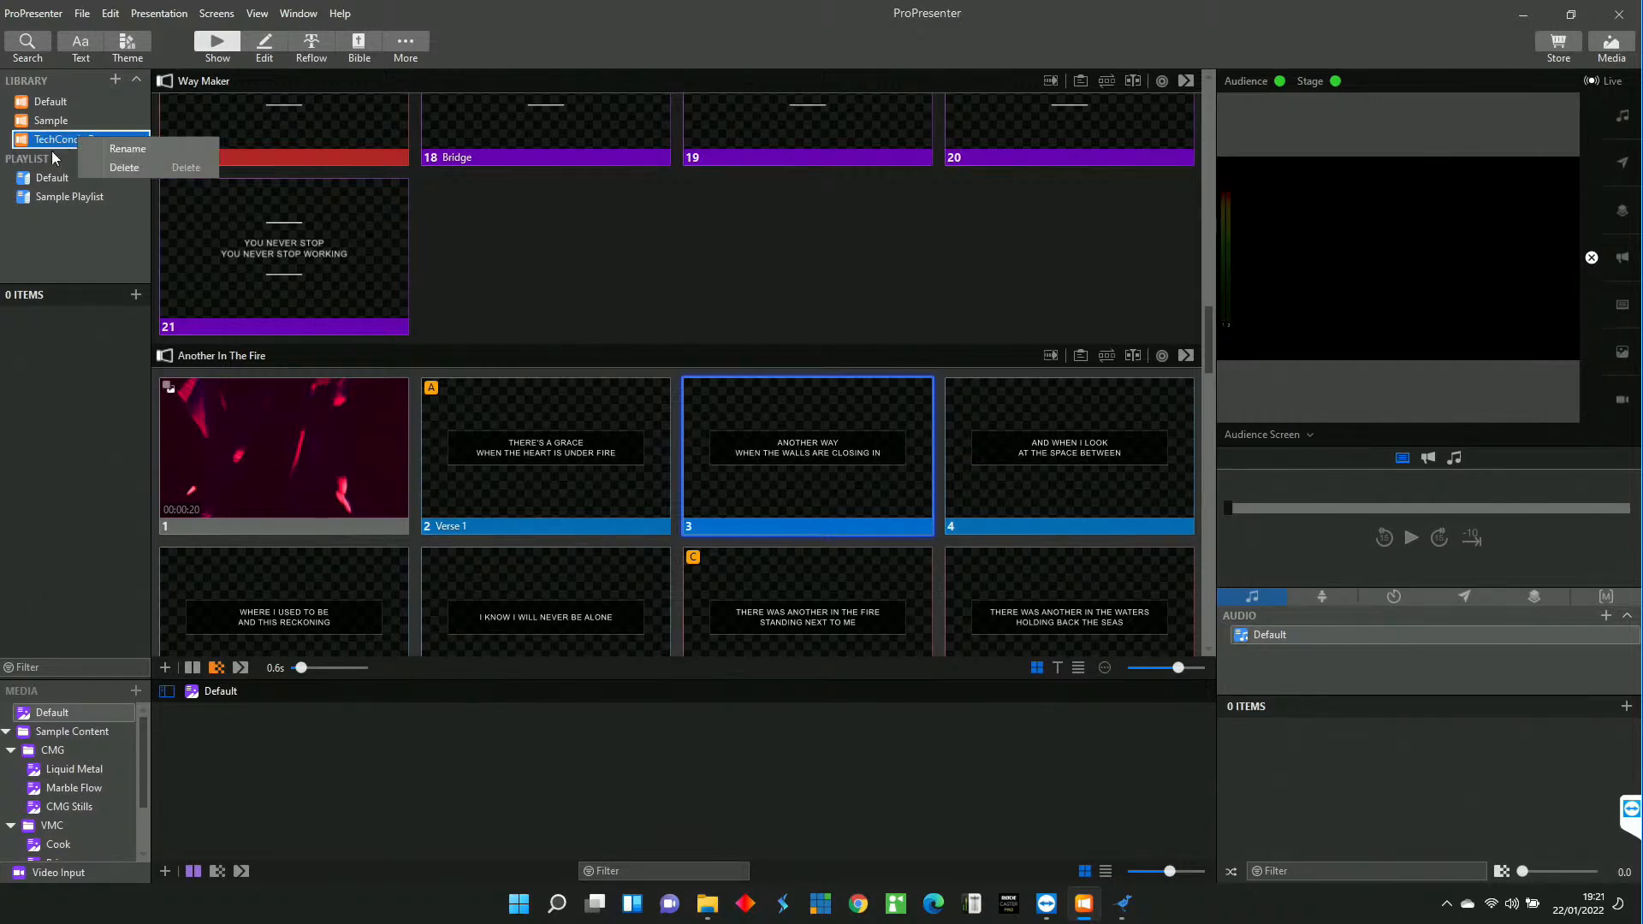
left_click(59, 272)
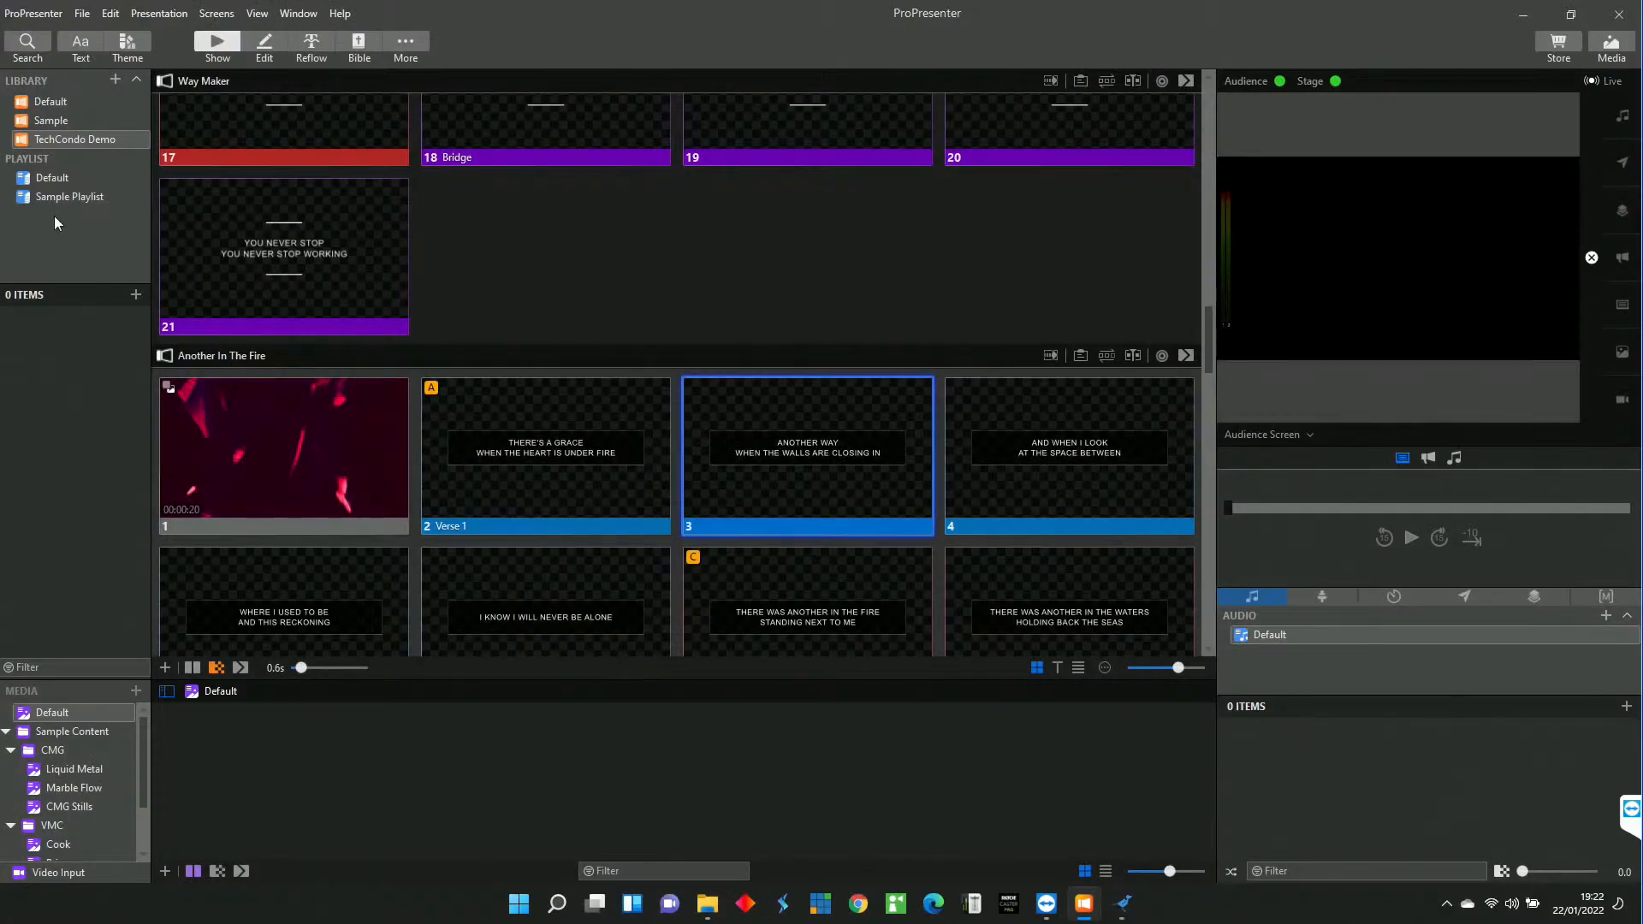
Create a new presentation named People in the TechCondo Demo library, using the Default theme at 1920 x 1080.
left_click(135, 295)
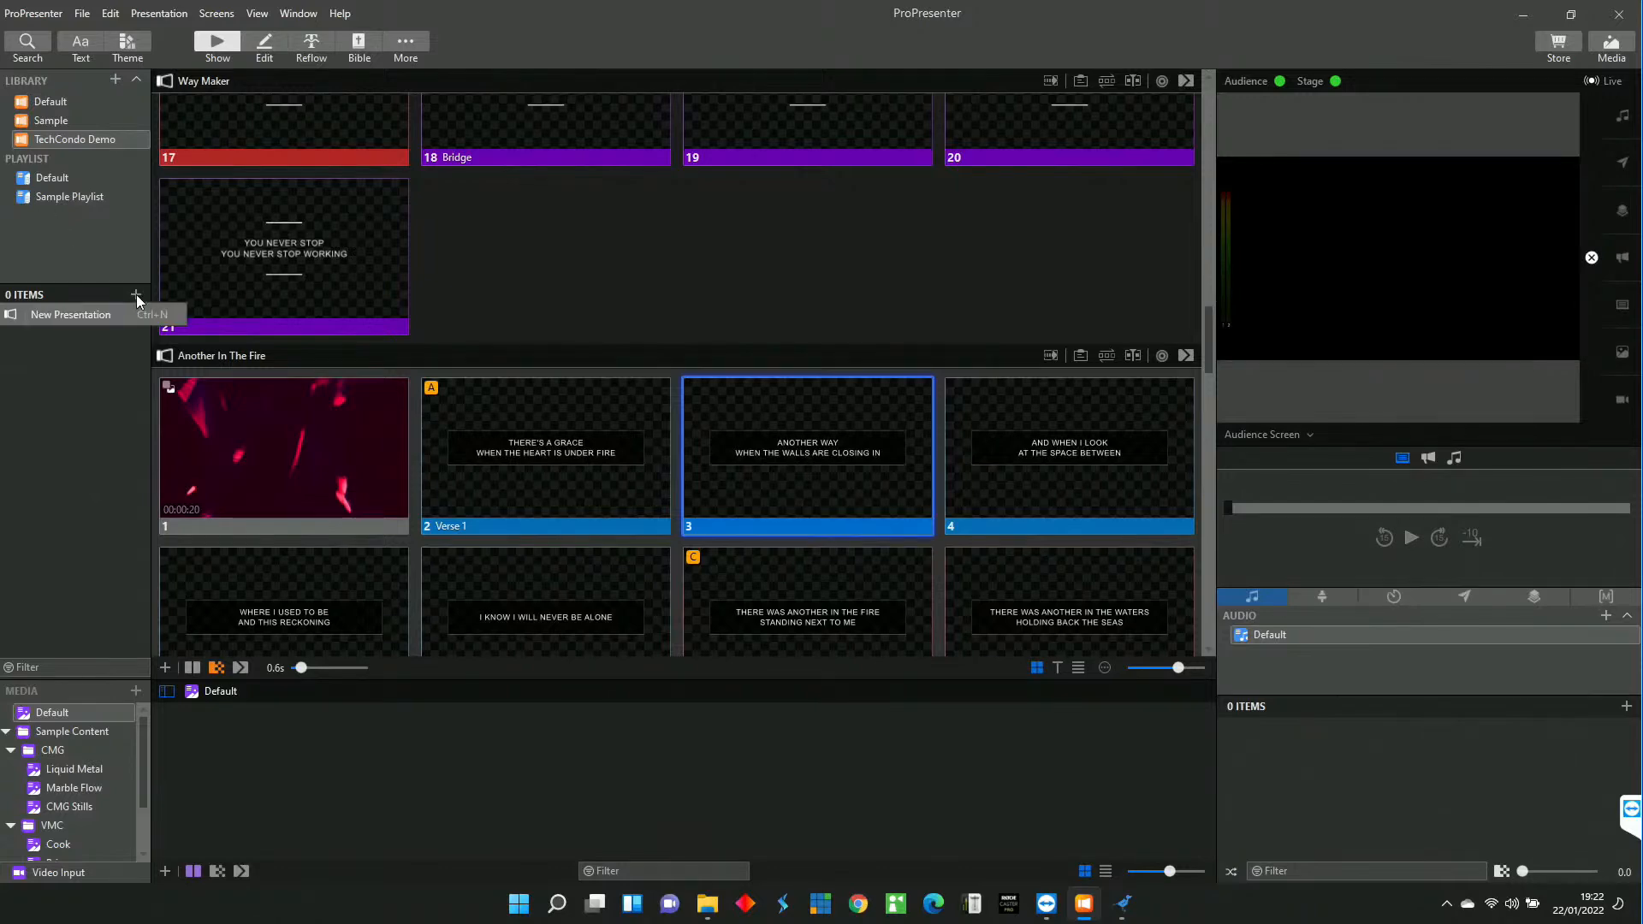
left_click(74, 316)
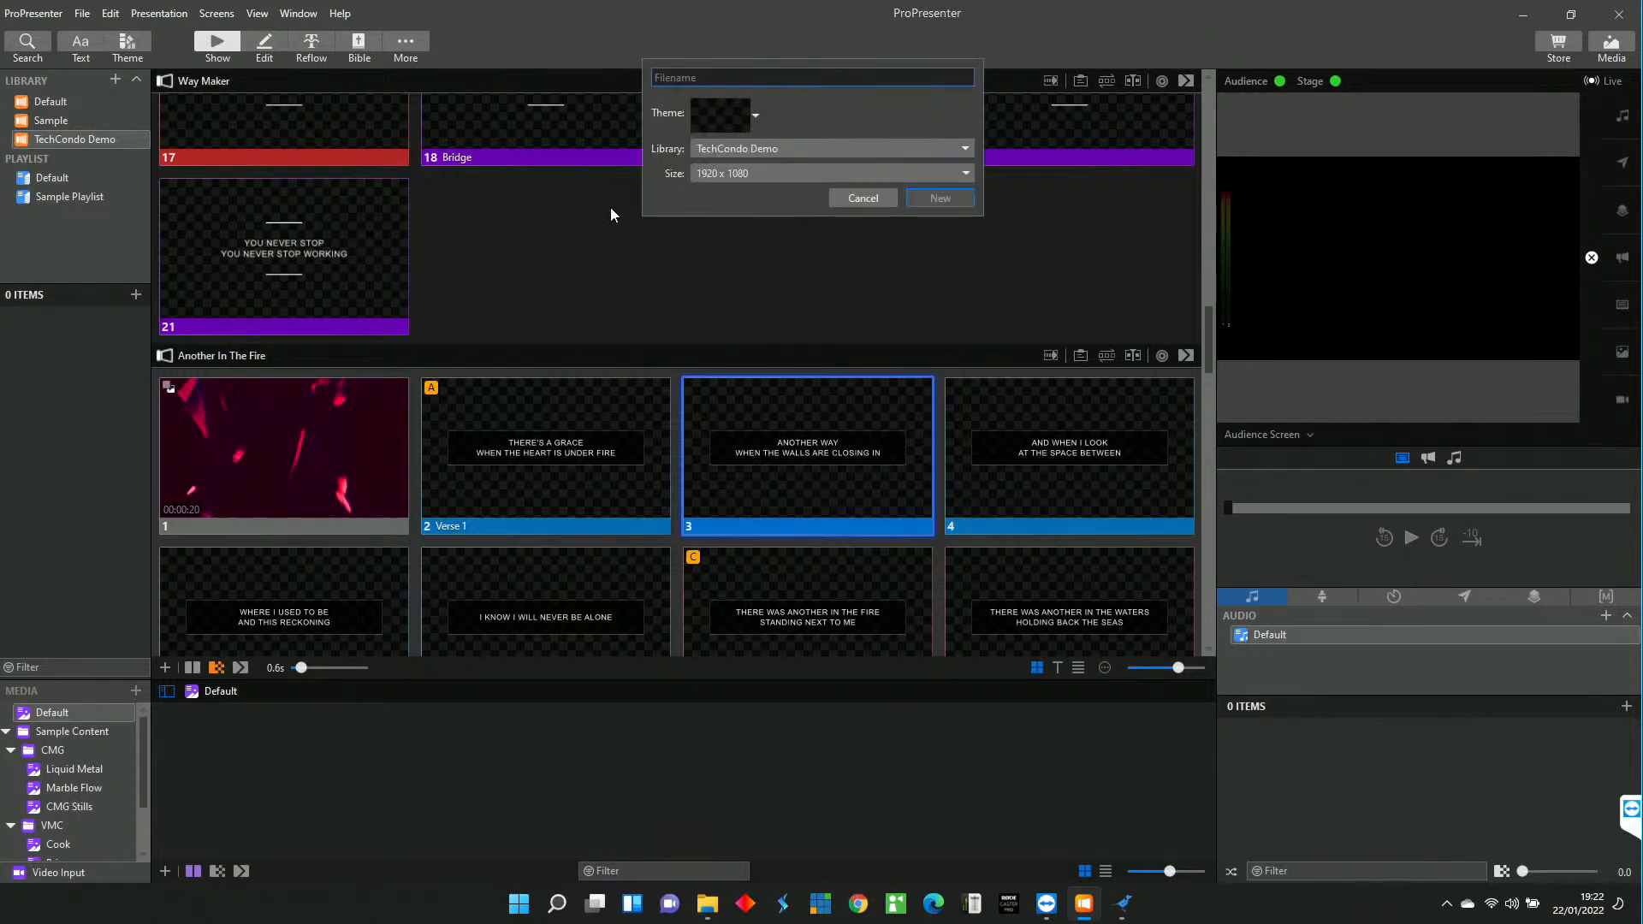
left_click(751, 115)
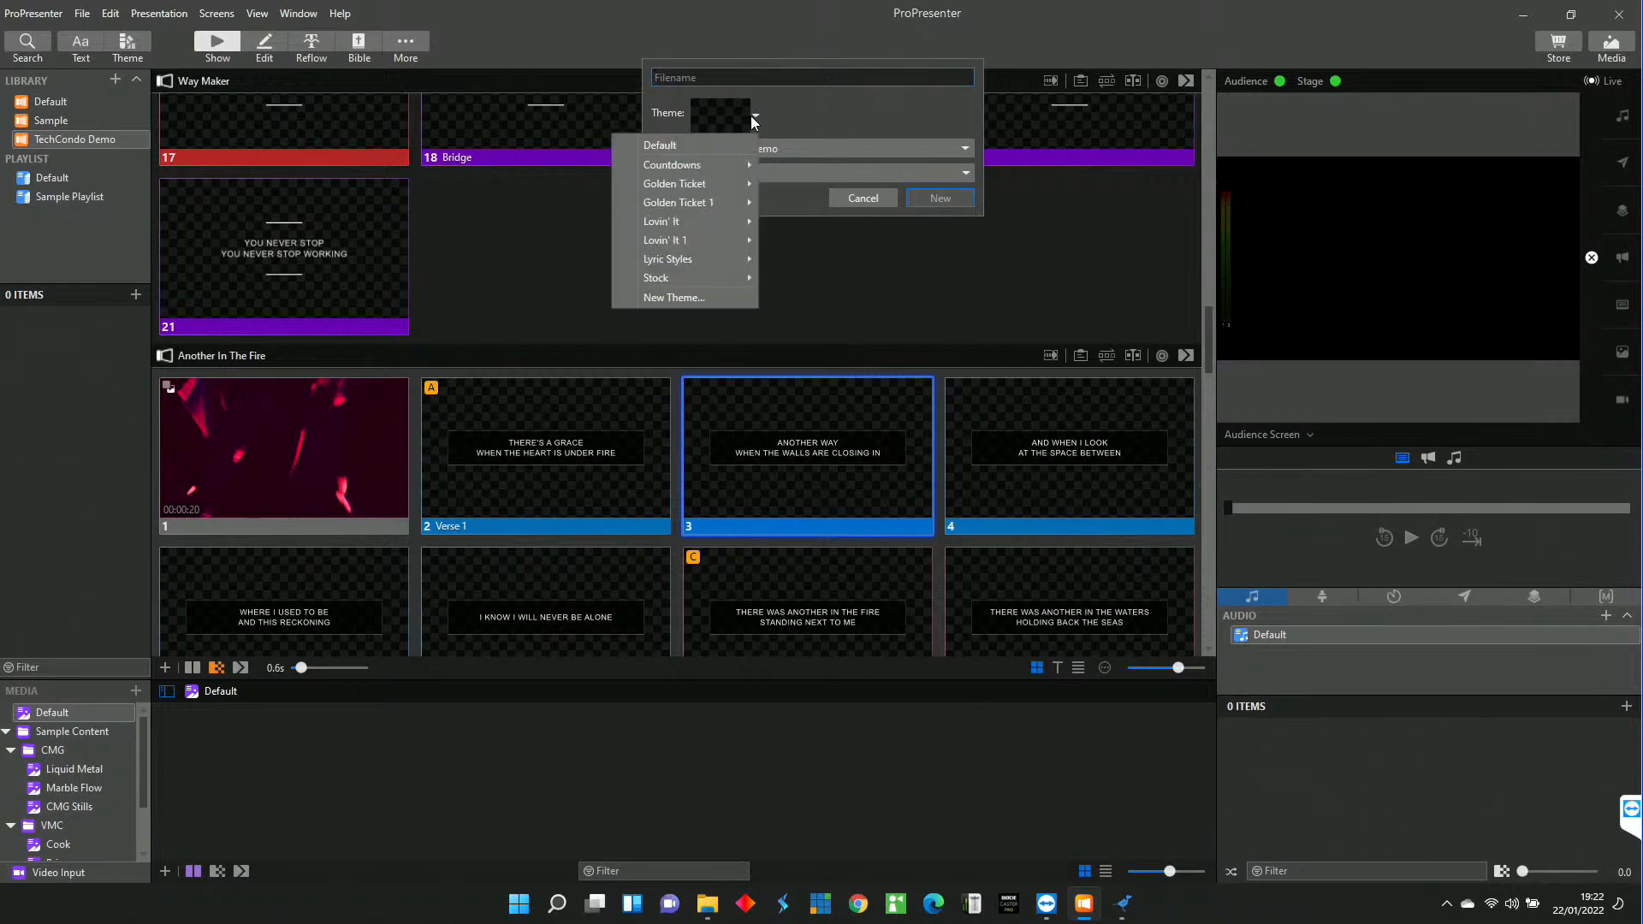
mouse_move(694, 227)
left_click(716, 142)
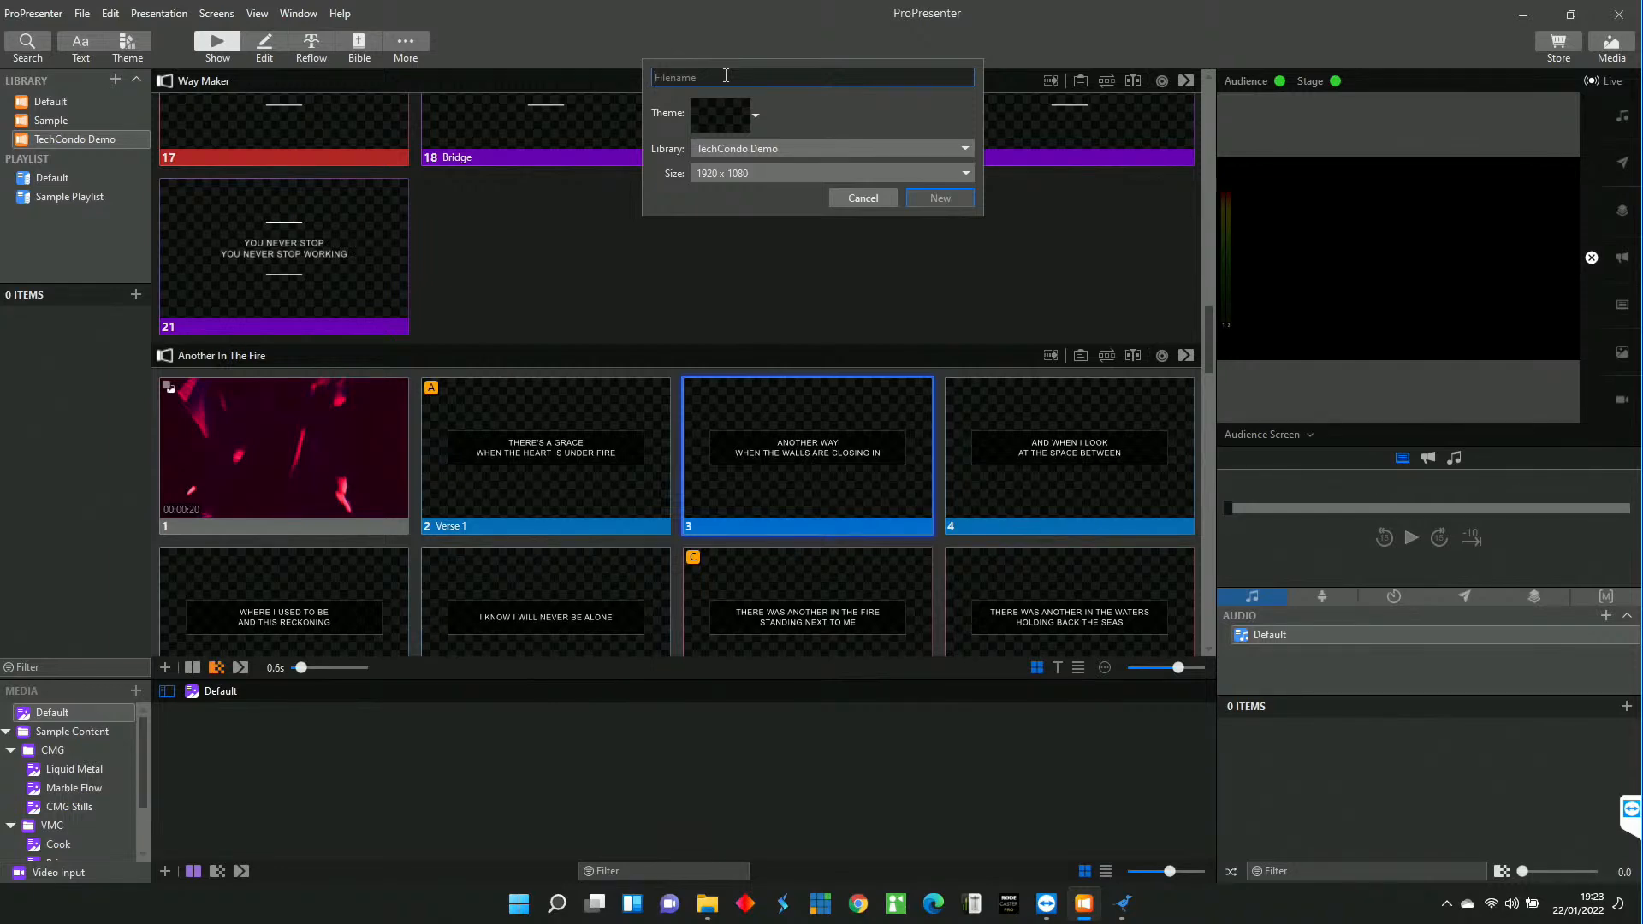
type("People")
left_click(946, 202)
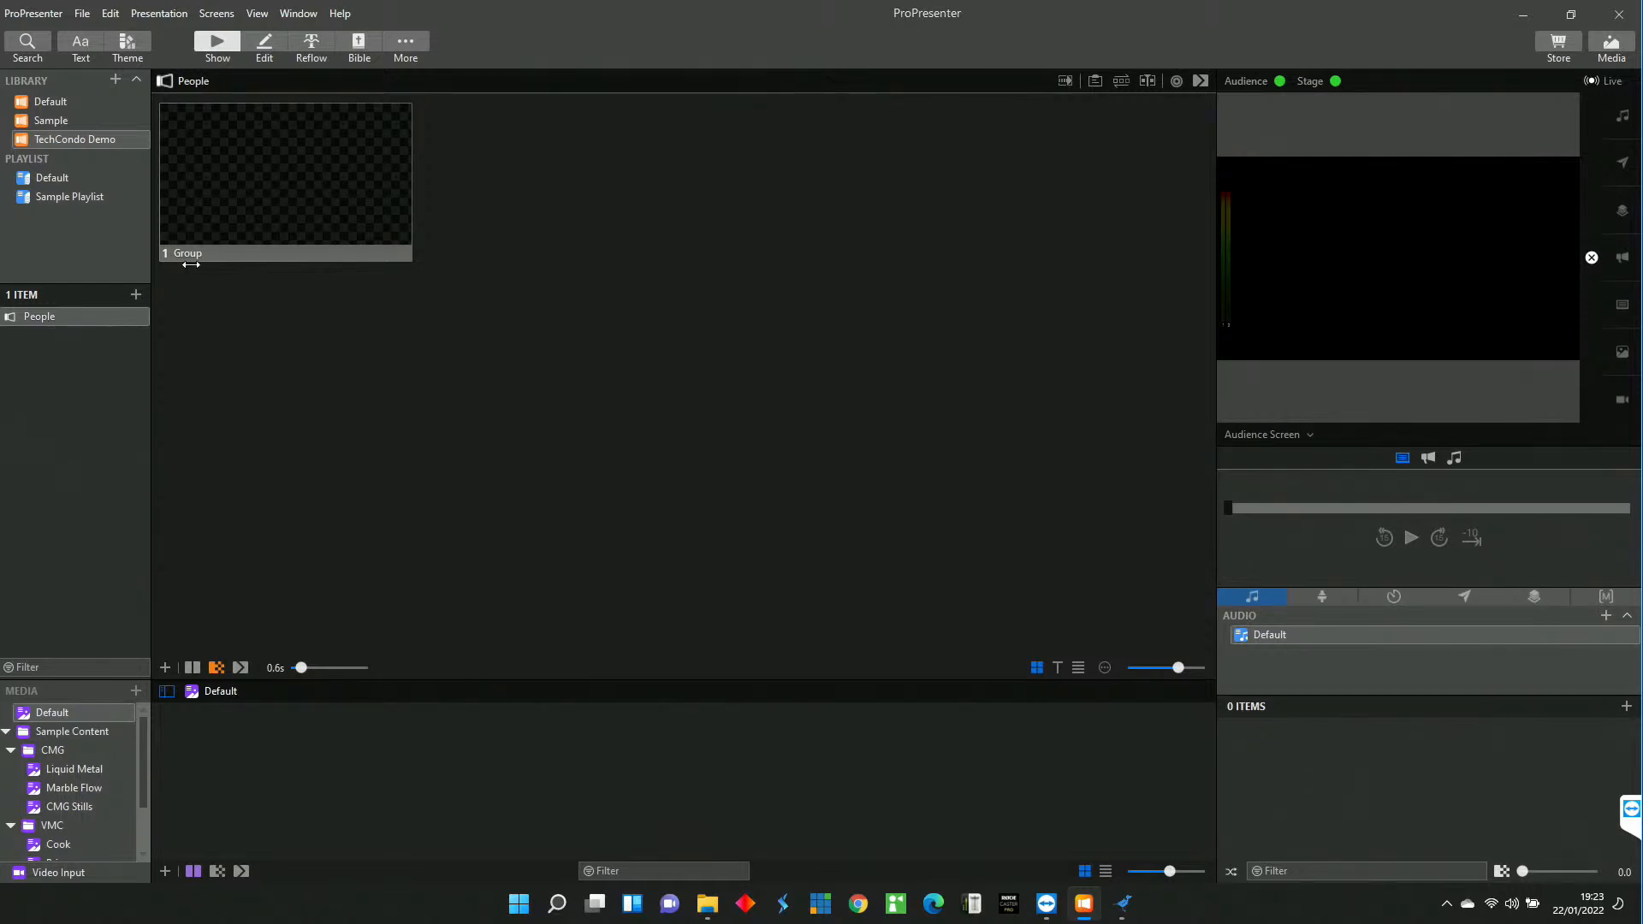
Show the blank first slide of People on the audience output and clear it again.
left_click(311, 220)
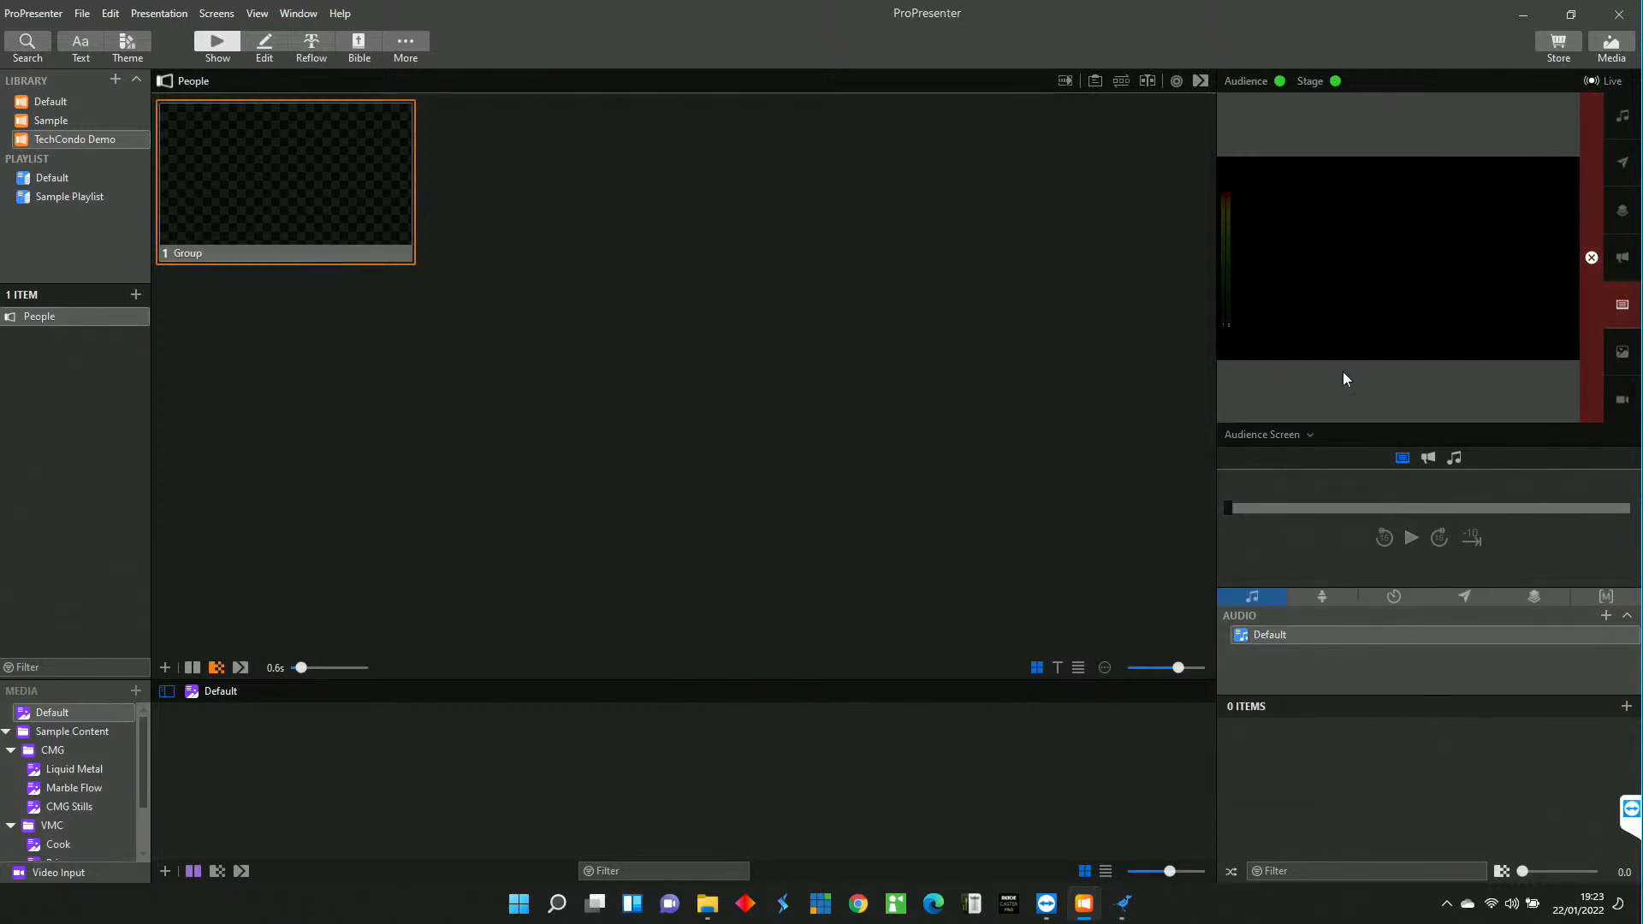
left_click(1591, 258)
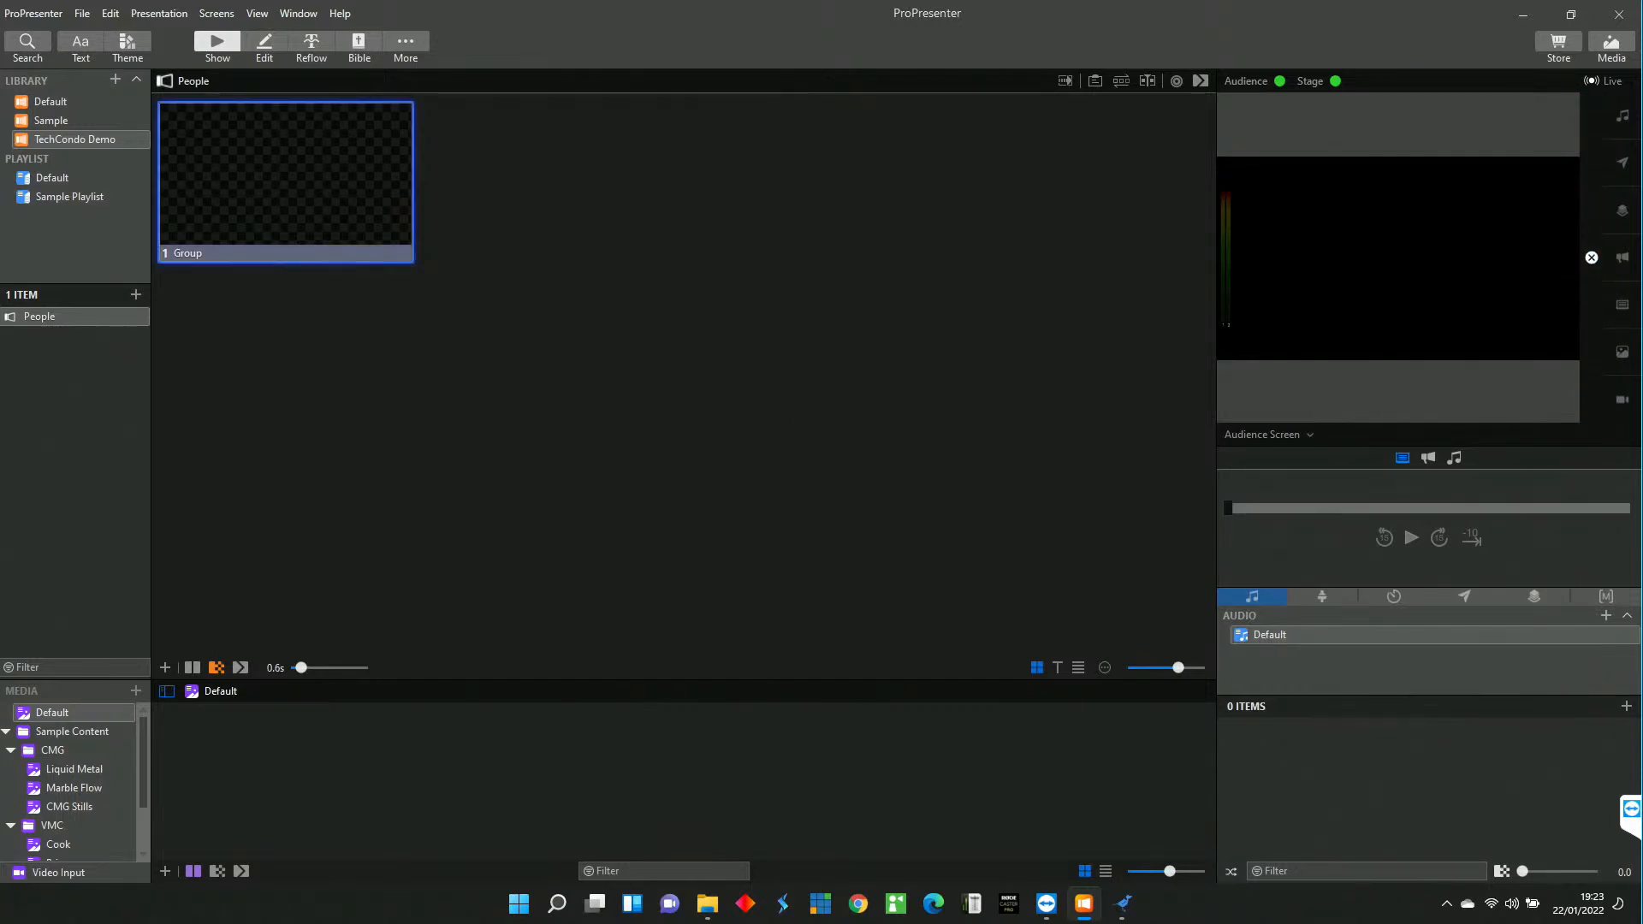
Add host-l3.mov from the Demo folder as a second slide in People and show it on the audience output.
left_click(708, 905)
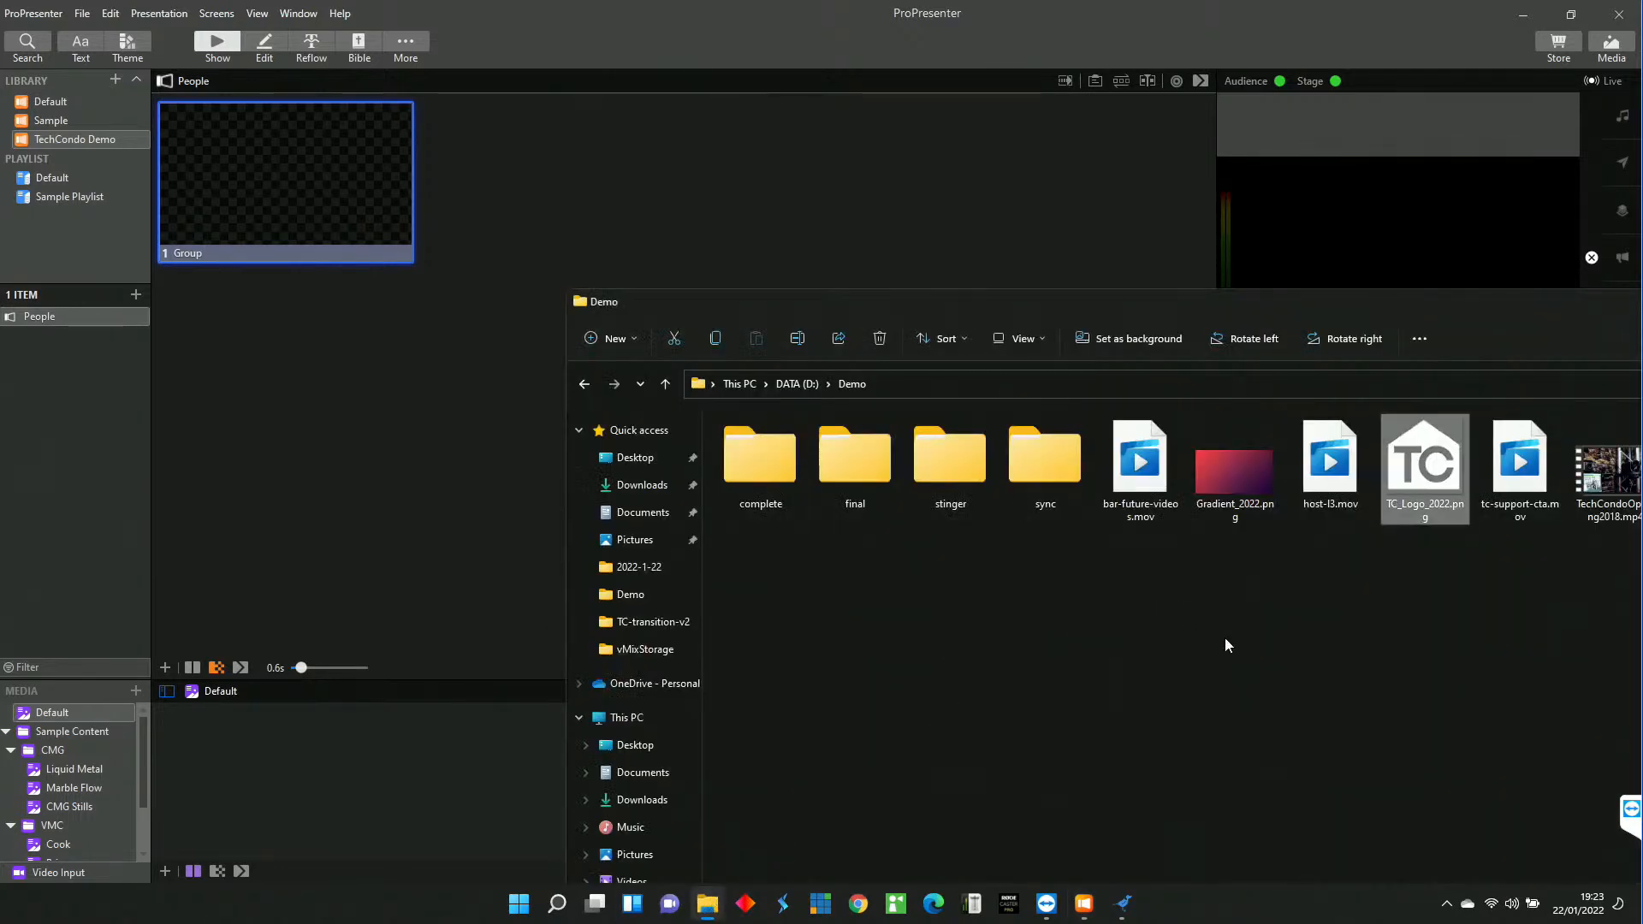
left_click(1338, 461)
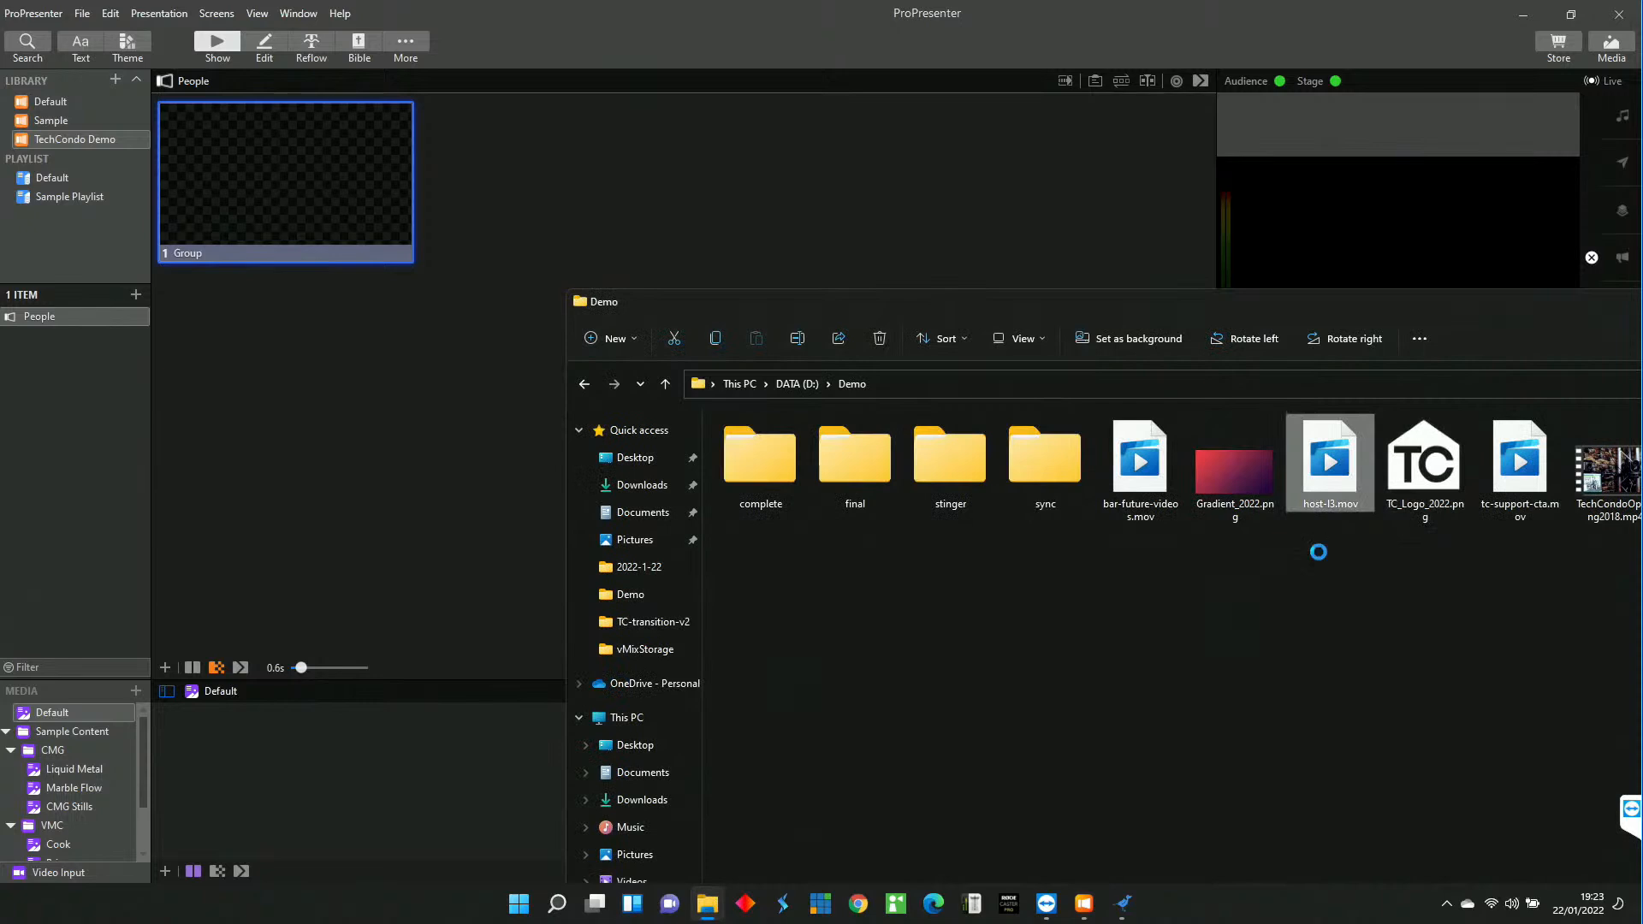
left_click_drag(1329, 492, 559, 180)
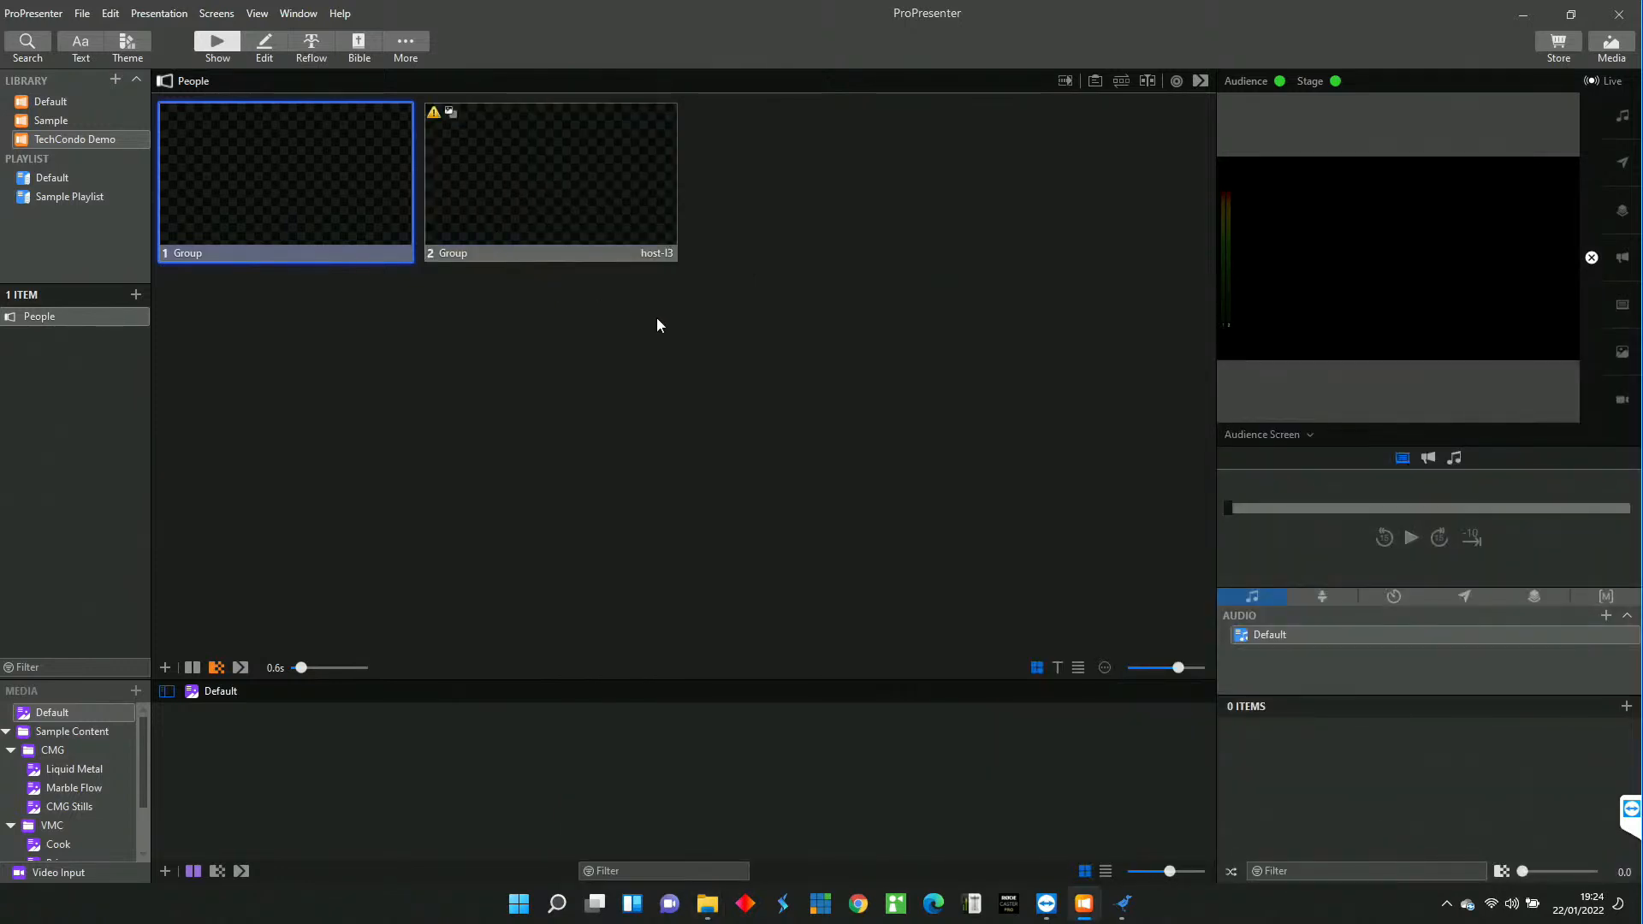
left_click(544, 187)
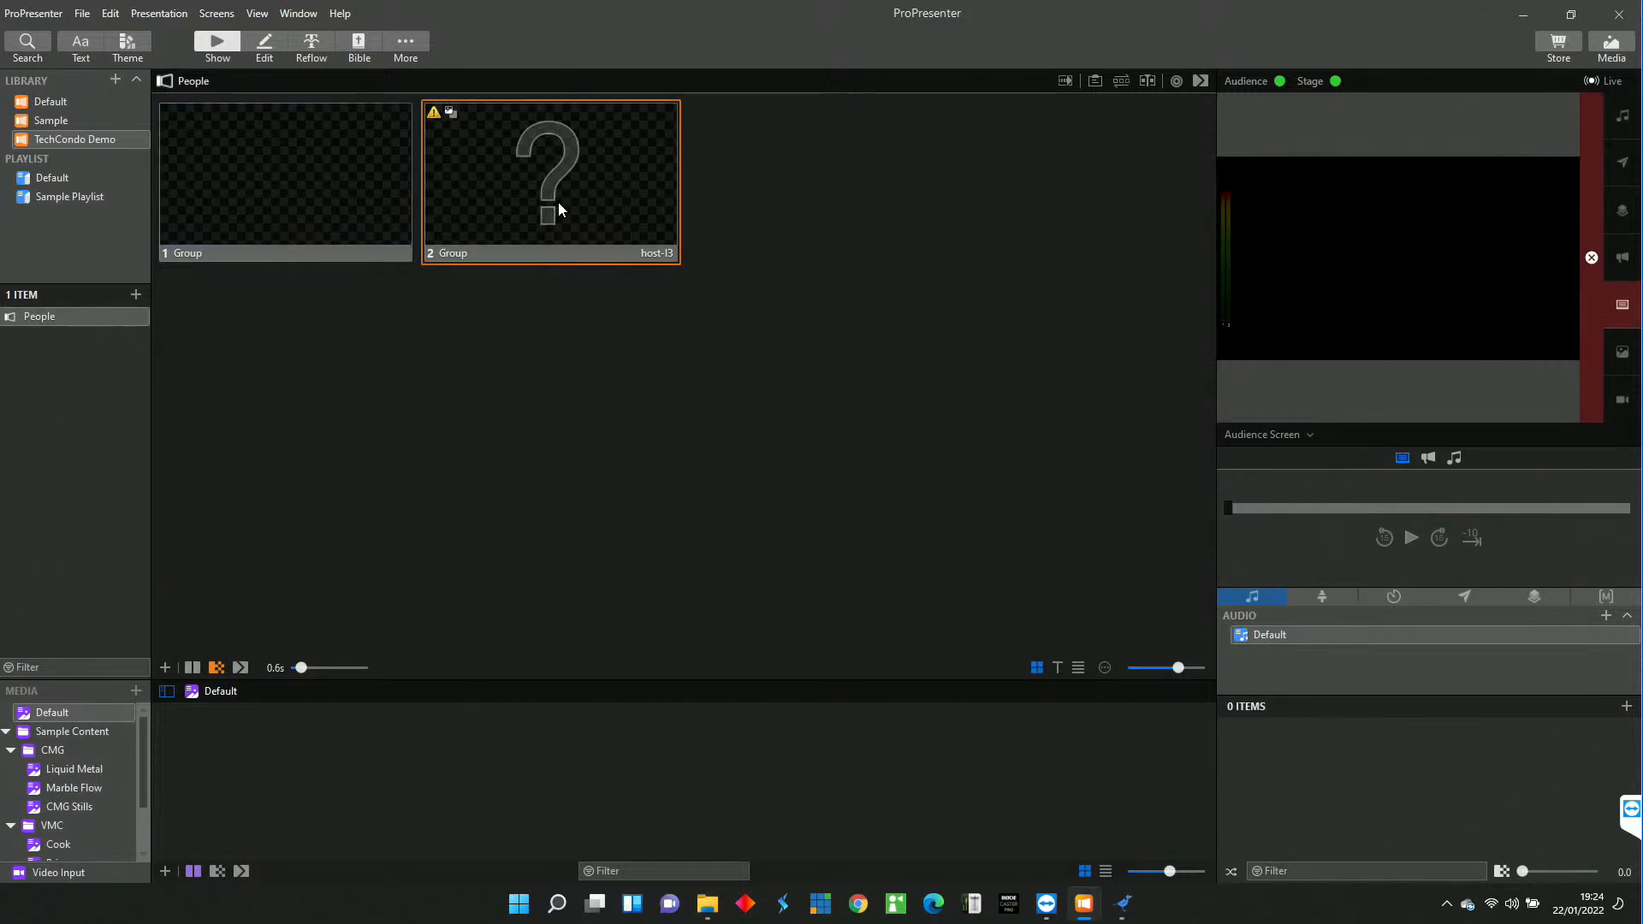
Examine the options of the second People slide and of host-l3.mov in the Demo folder.
right_click(443, 120)
left_click(598, 238)
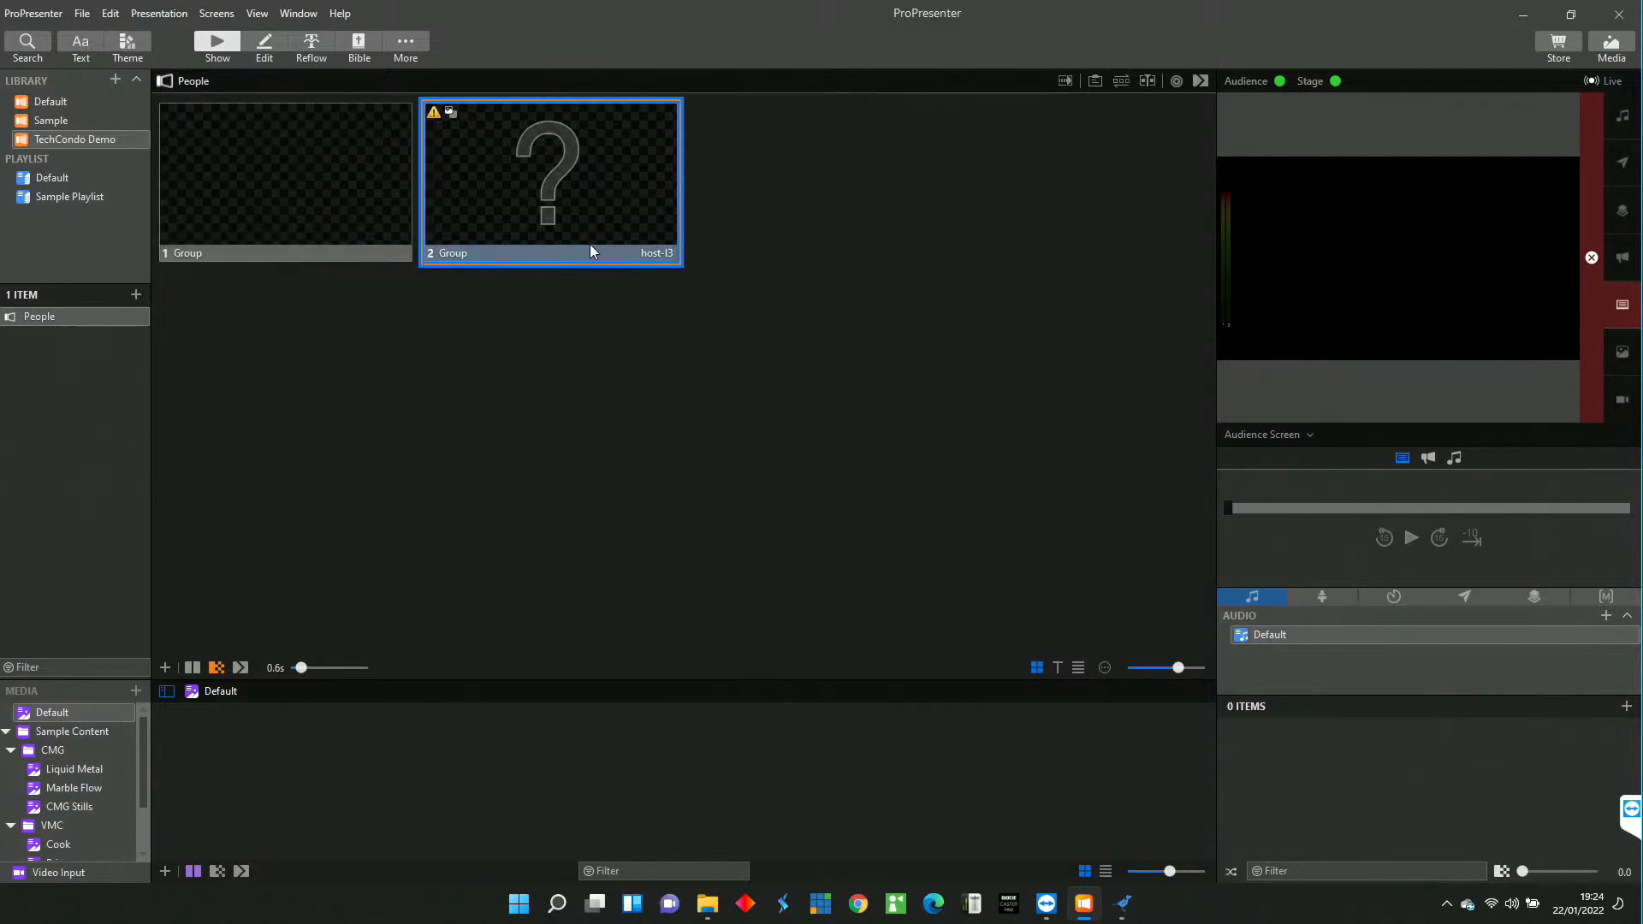
right_click(532, 222)
left_click(671, 233)
mouse_move(707, 902)
left_click(715, 808)
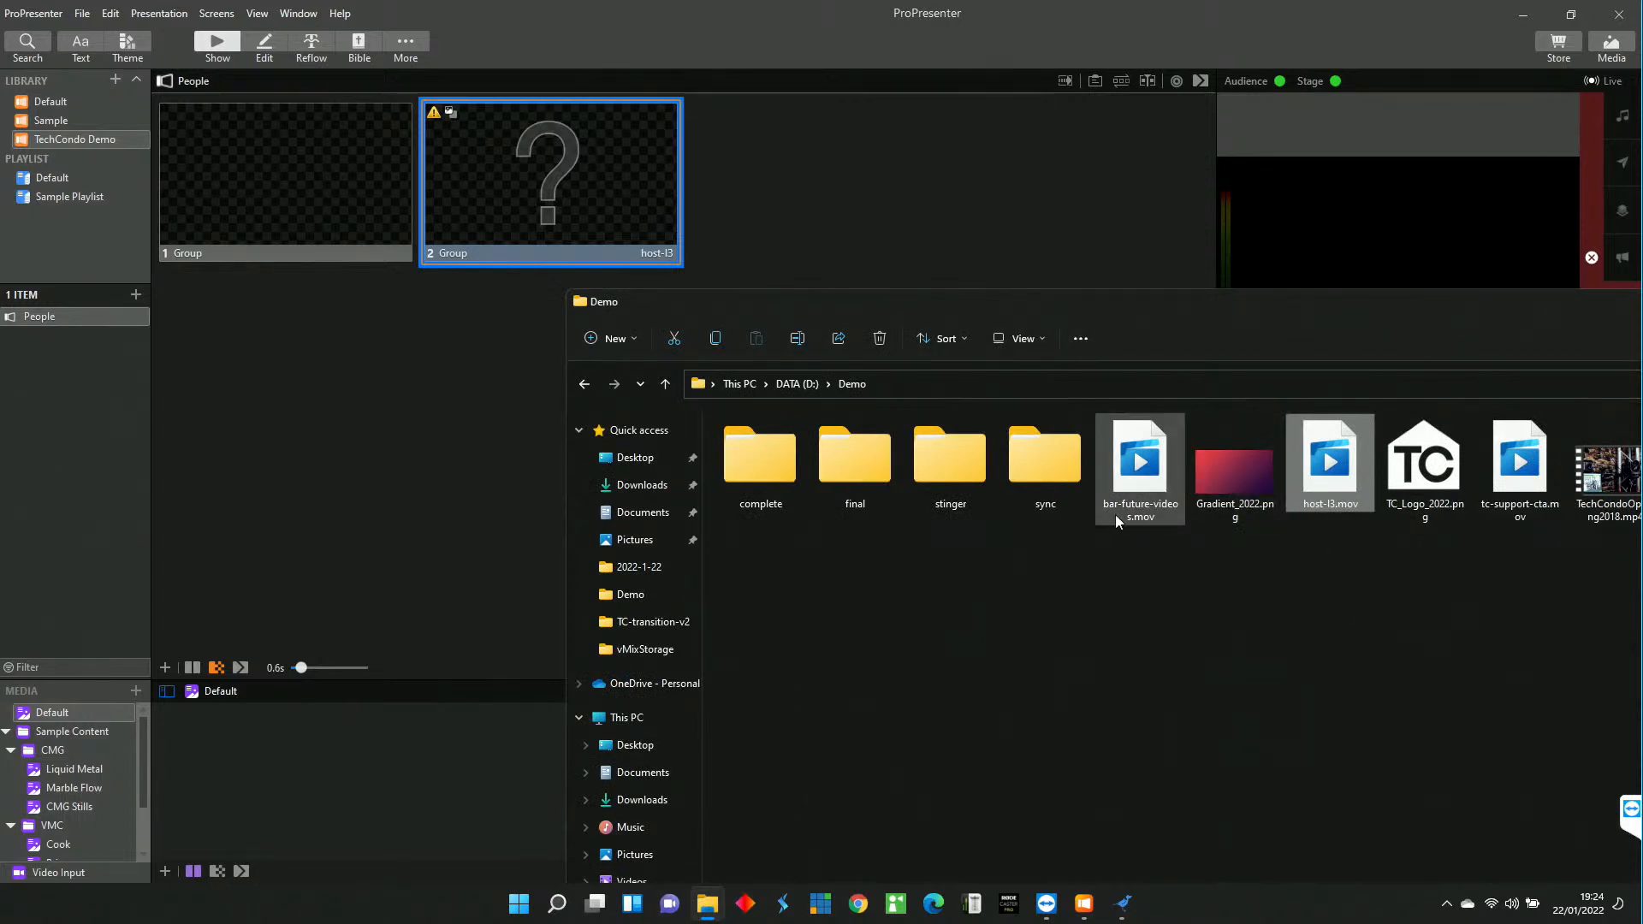
right_click(1329, 481)
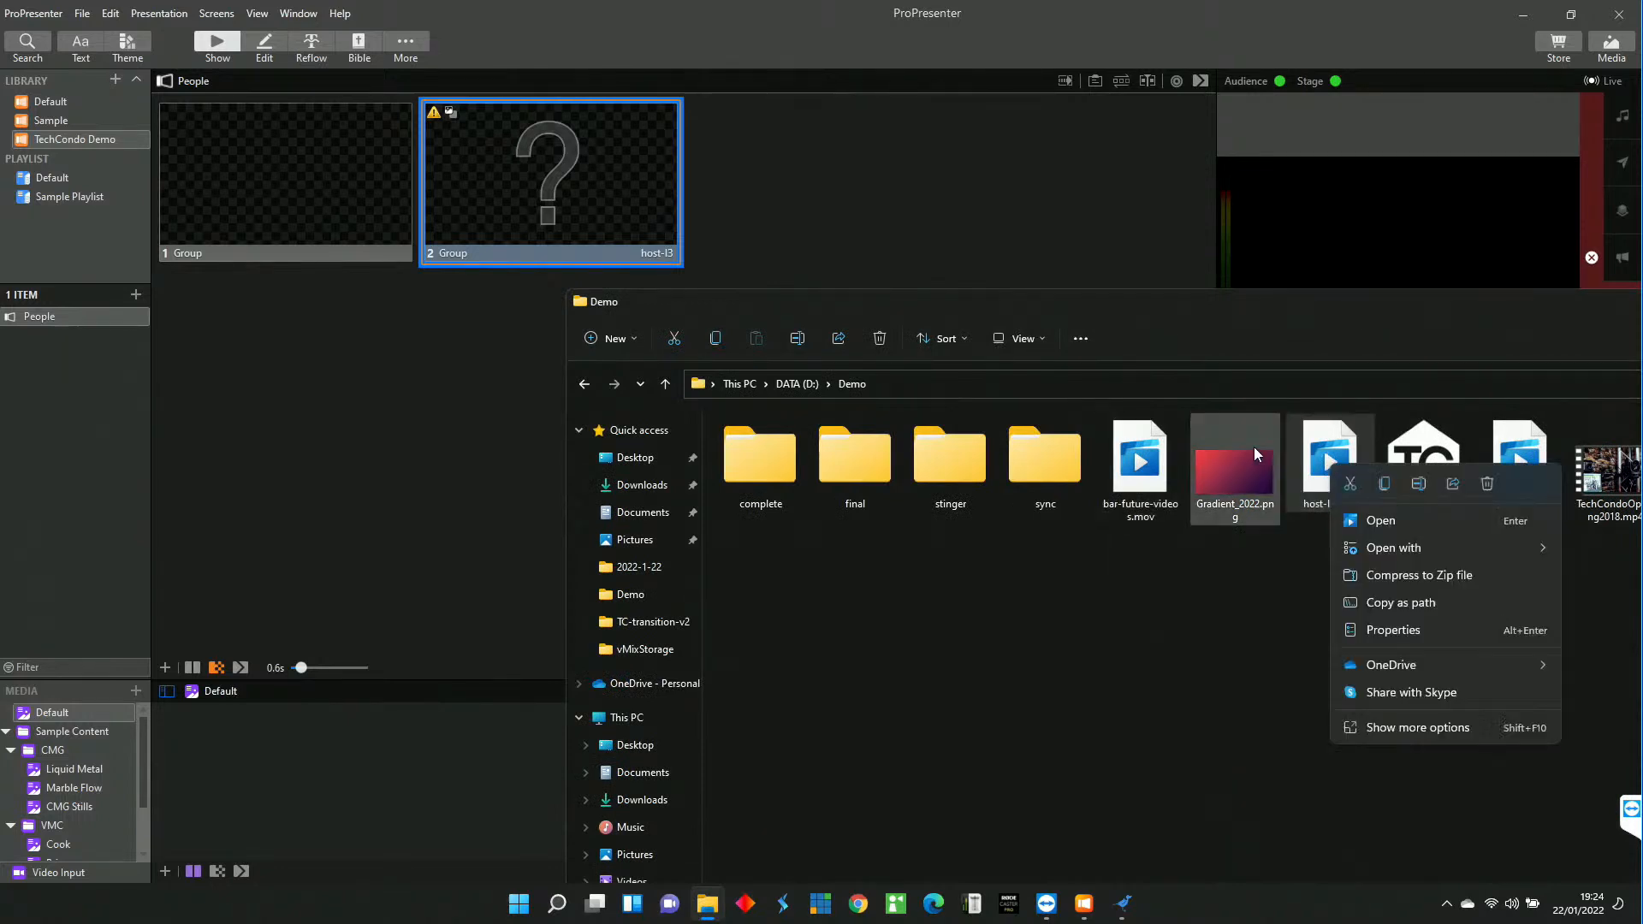
left_click(1261, 592)
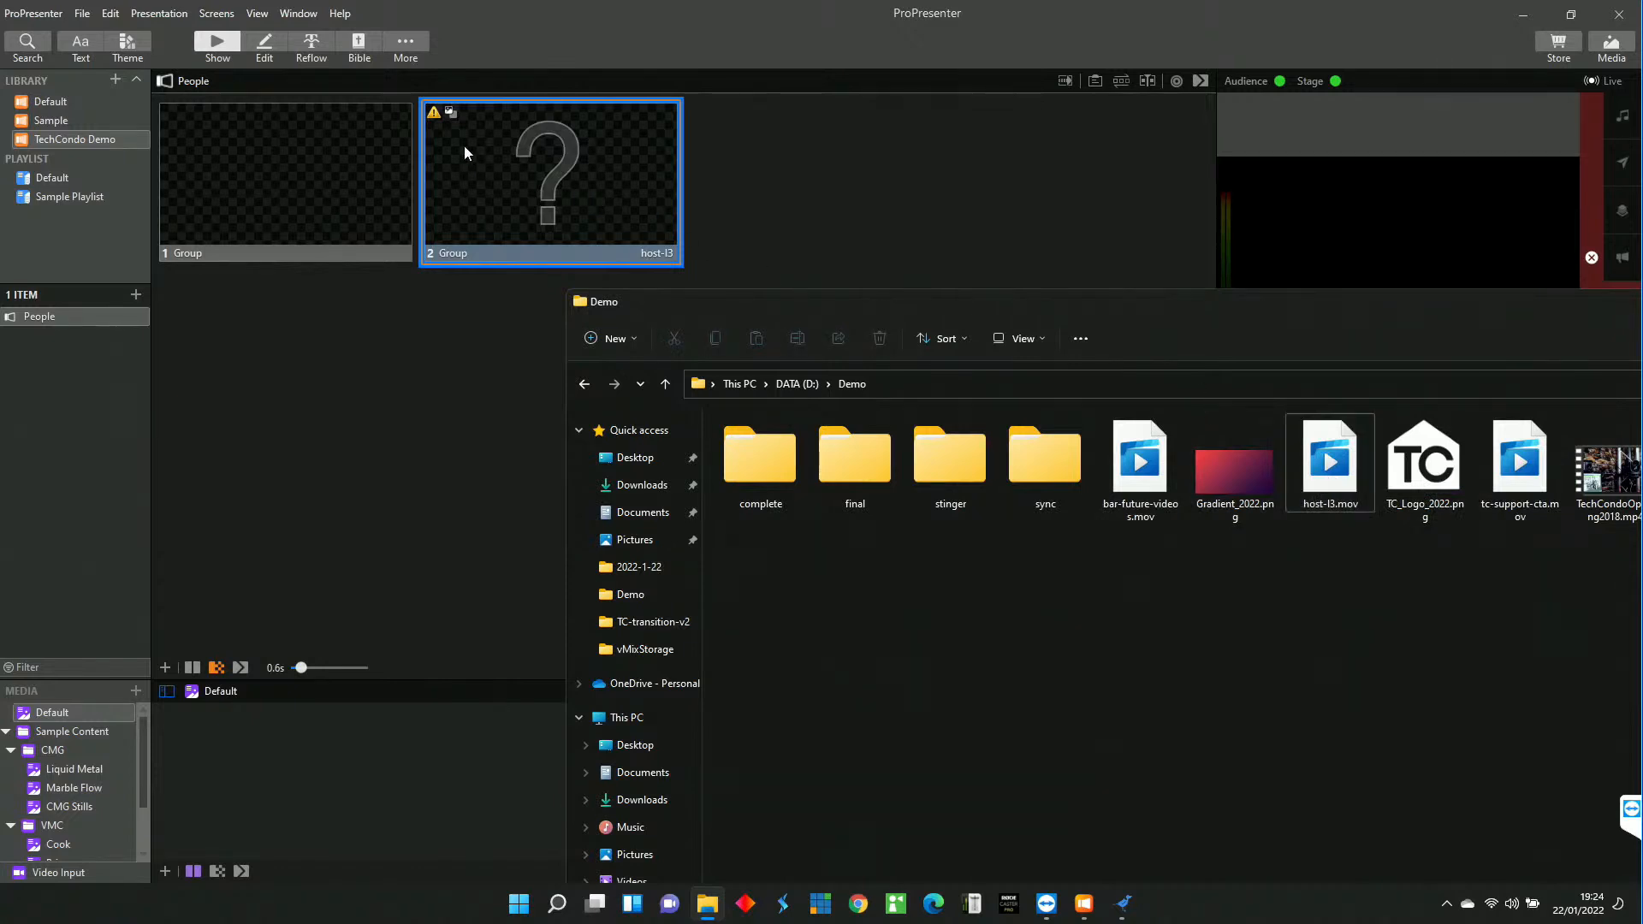
Delete the second slide with the host-l3 media action from the People presentation.
left_click(435, 118)
right_click(434, 112)
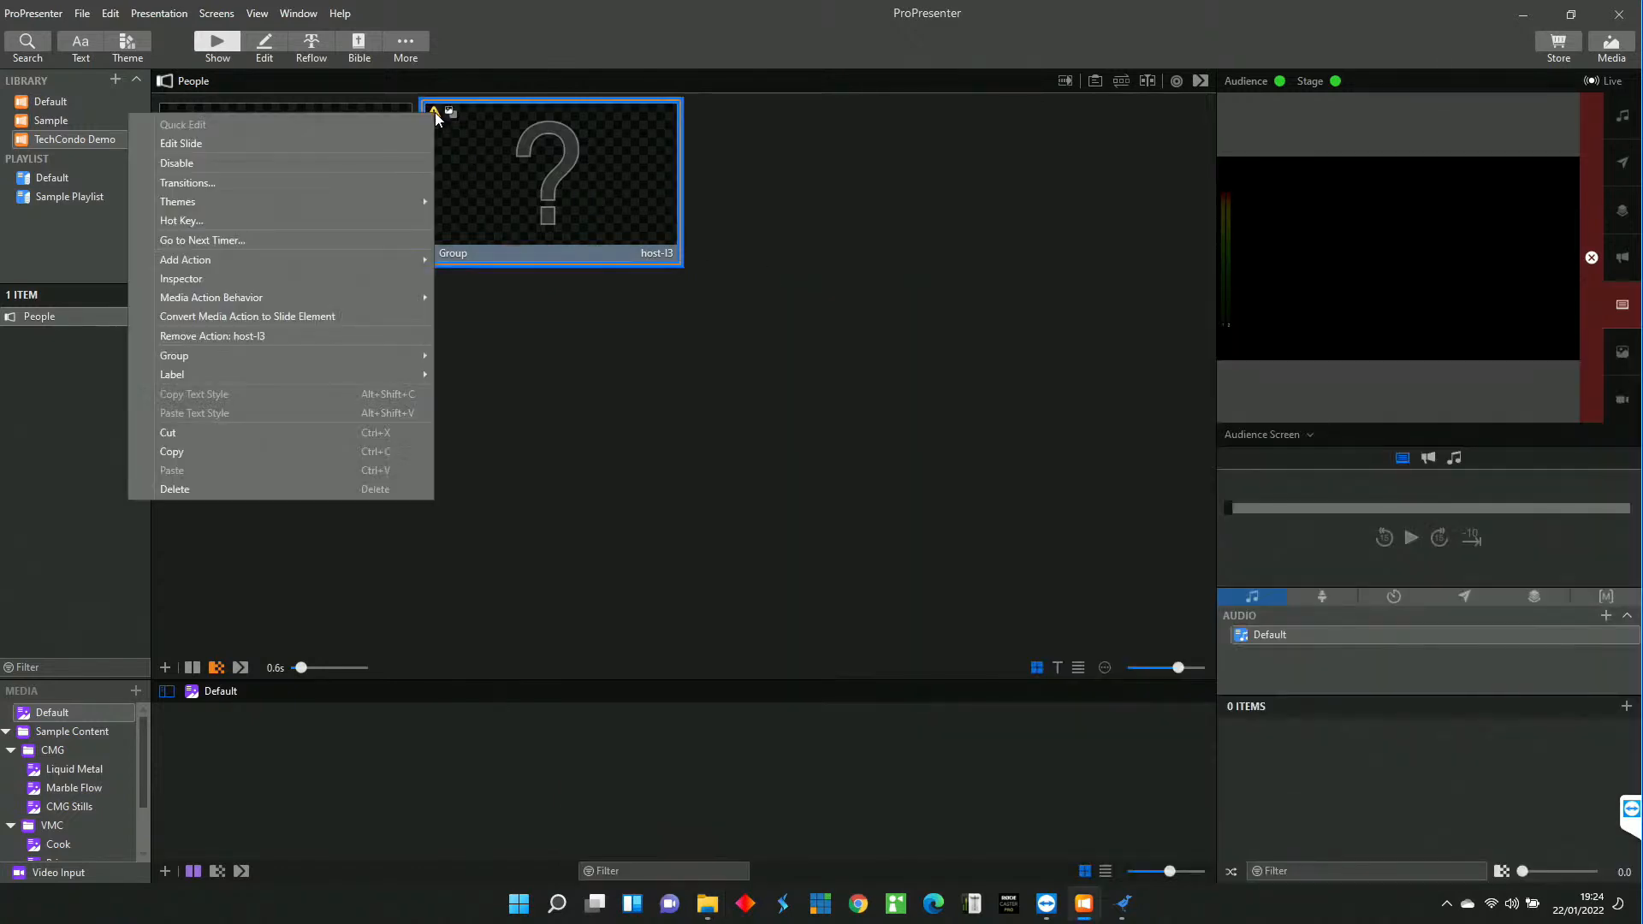
left_click(489, 219)
right_click(492, 223)
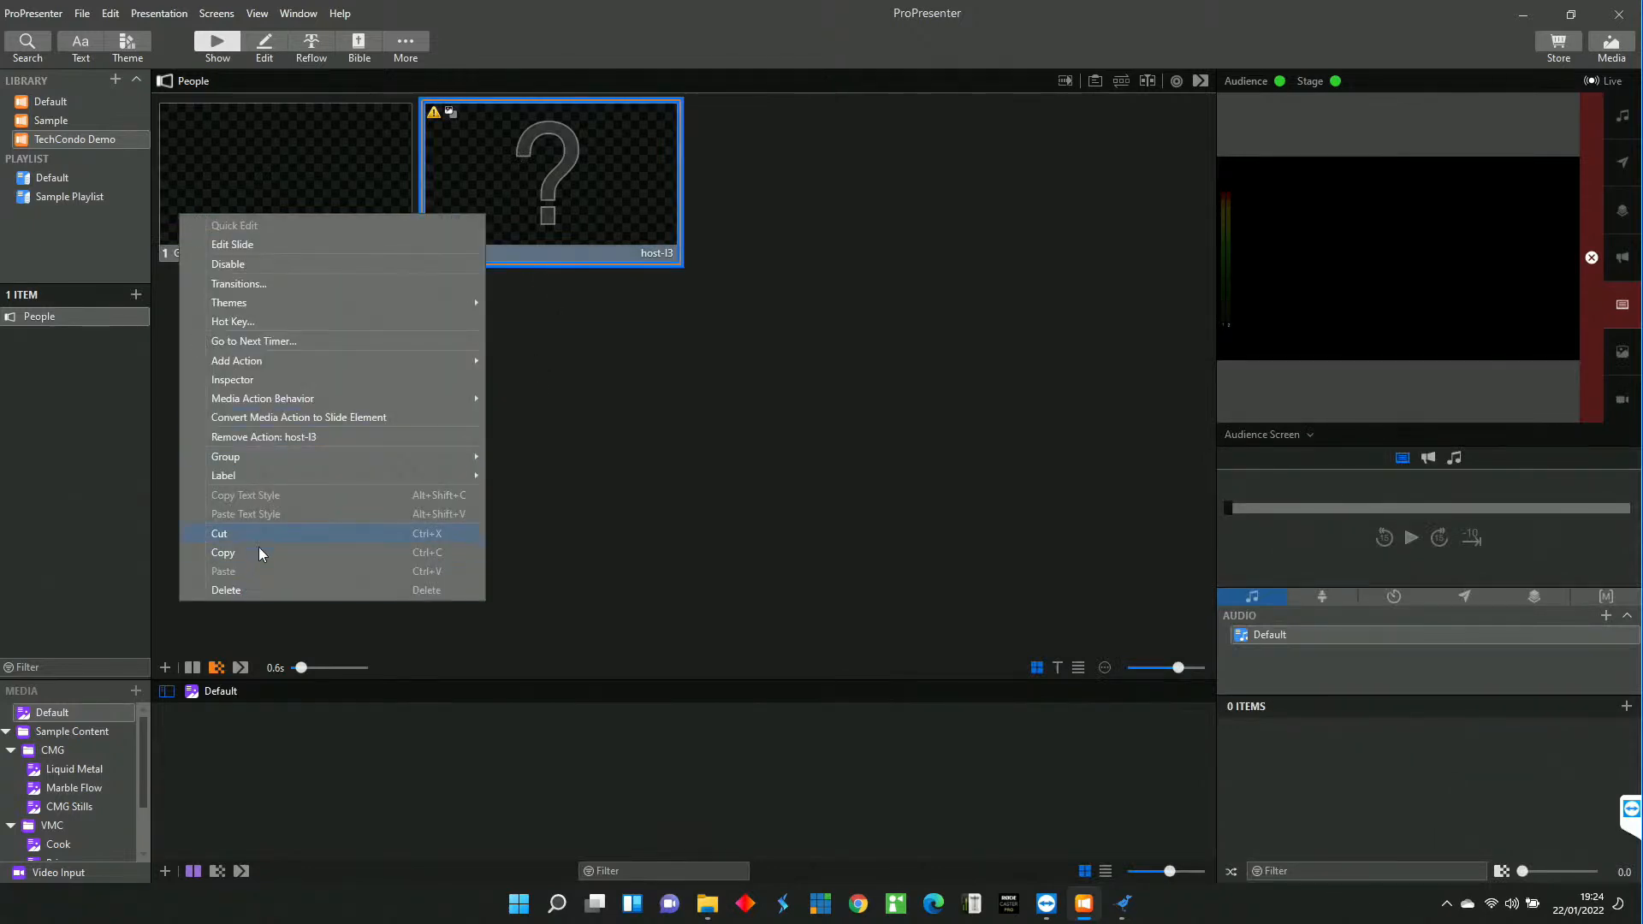
left_click(227, 590)
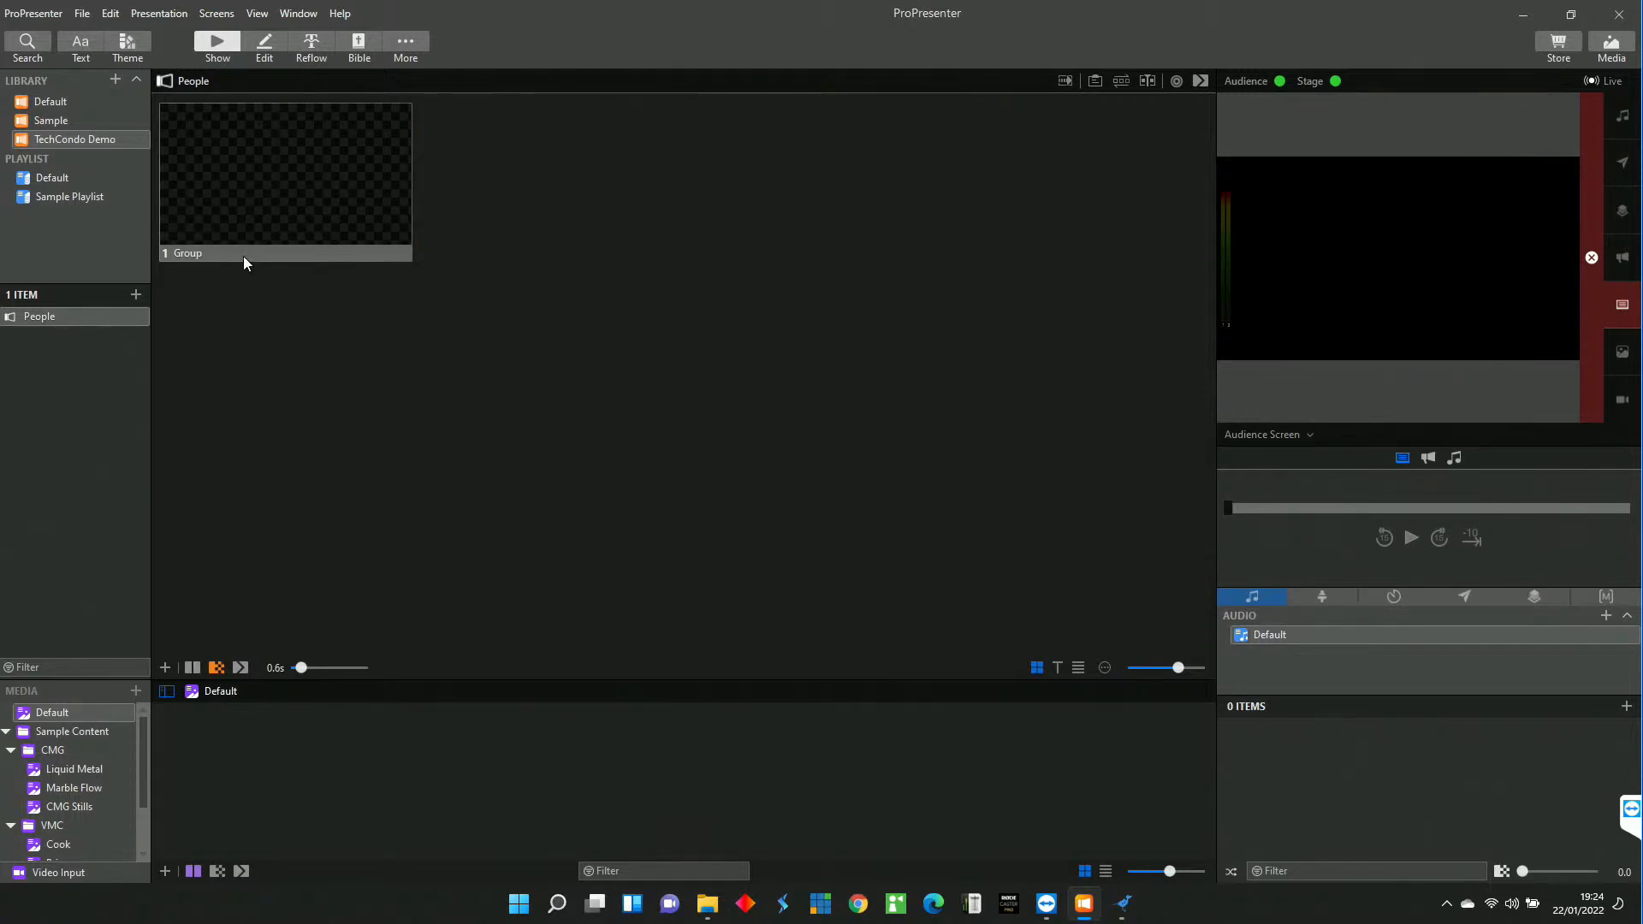
Open the remaining slide of People for editing and delete its placeholder text object.
left_click(248, 178)
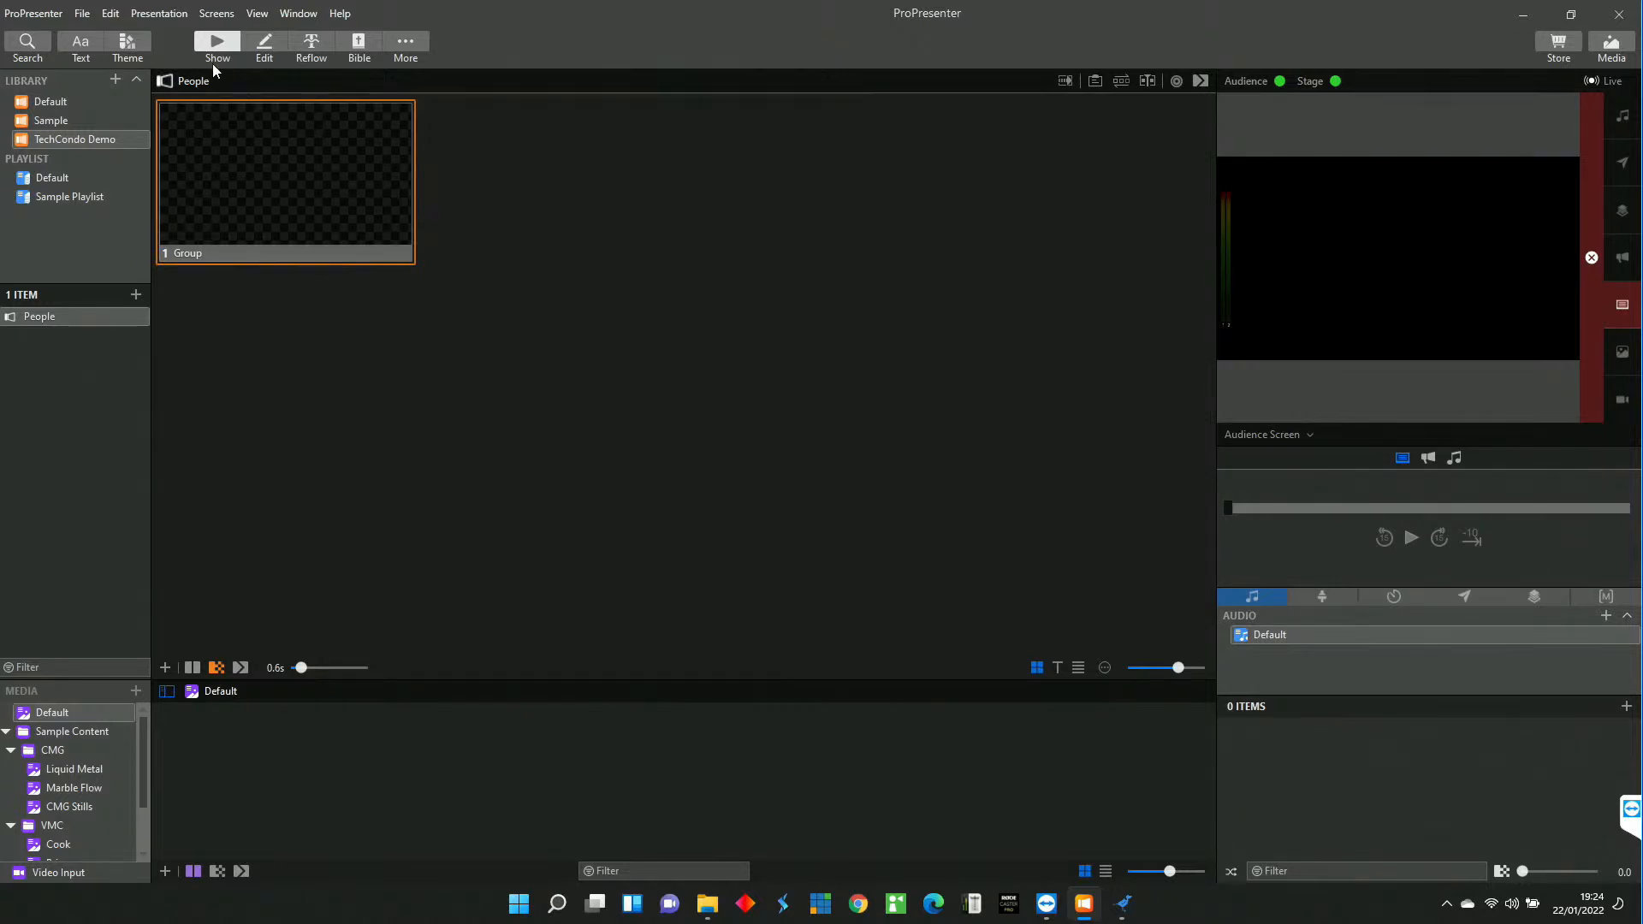
left_click(259, 44)
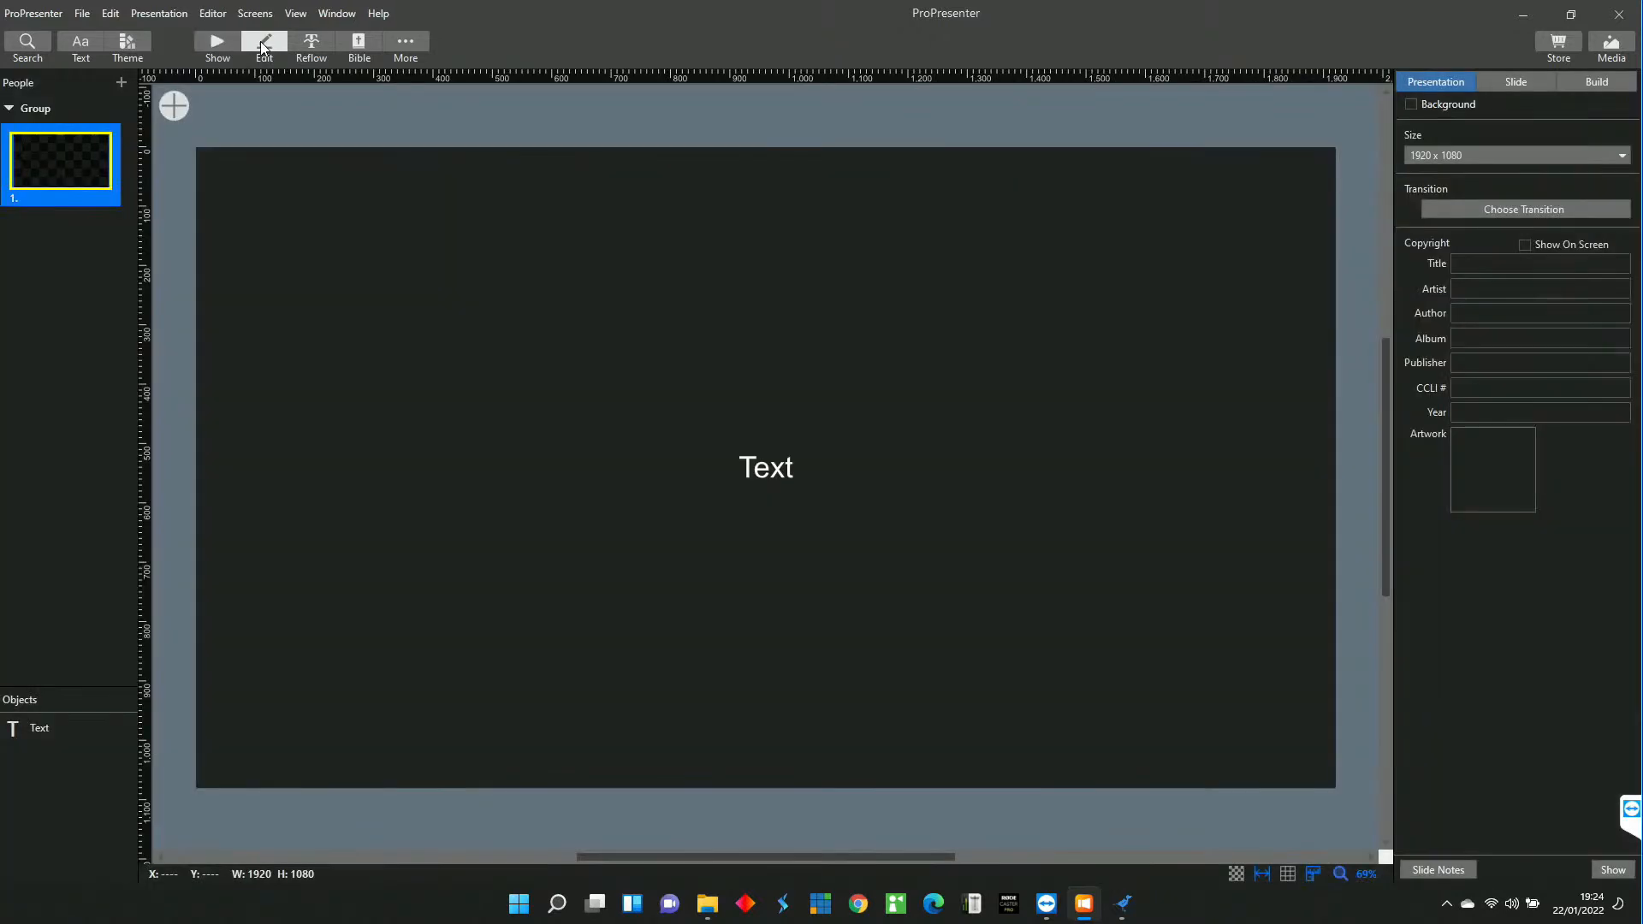
left_click(755, 475)
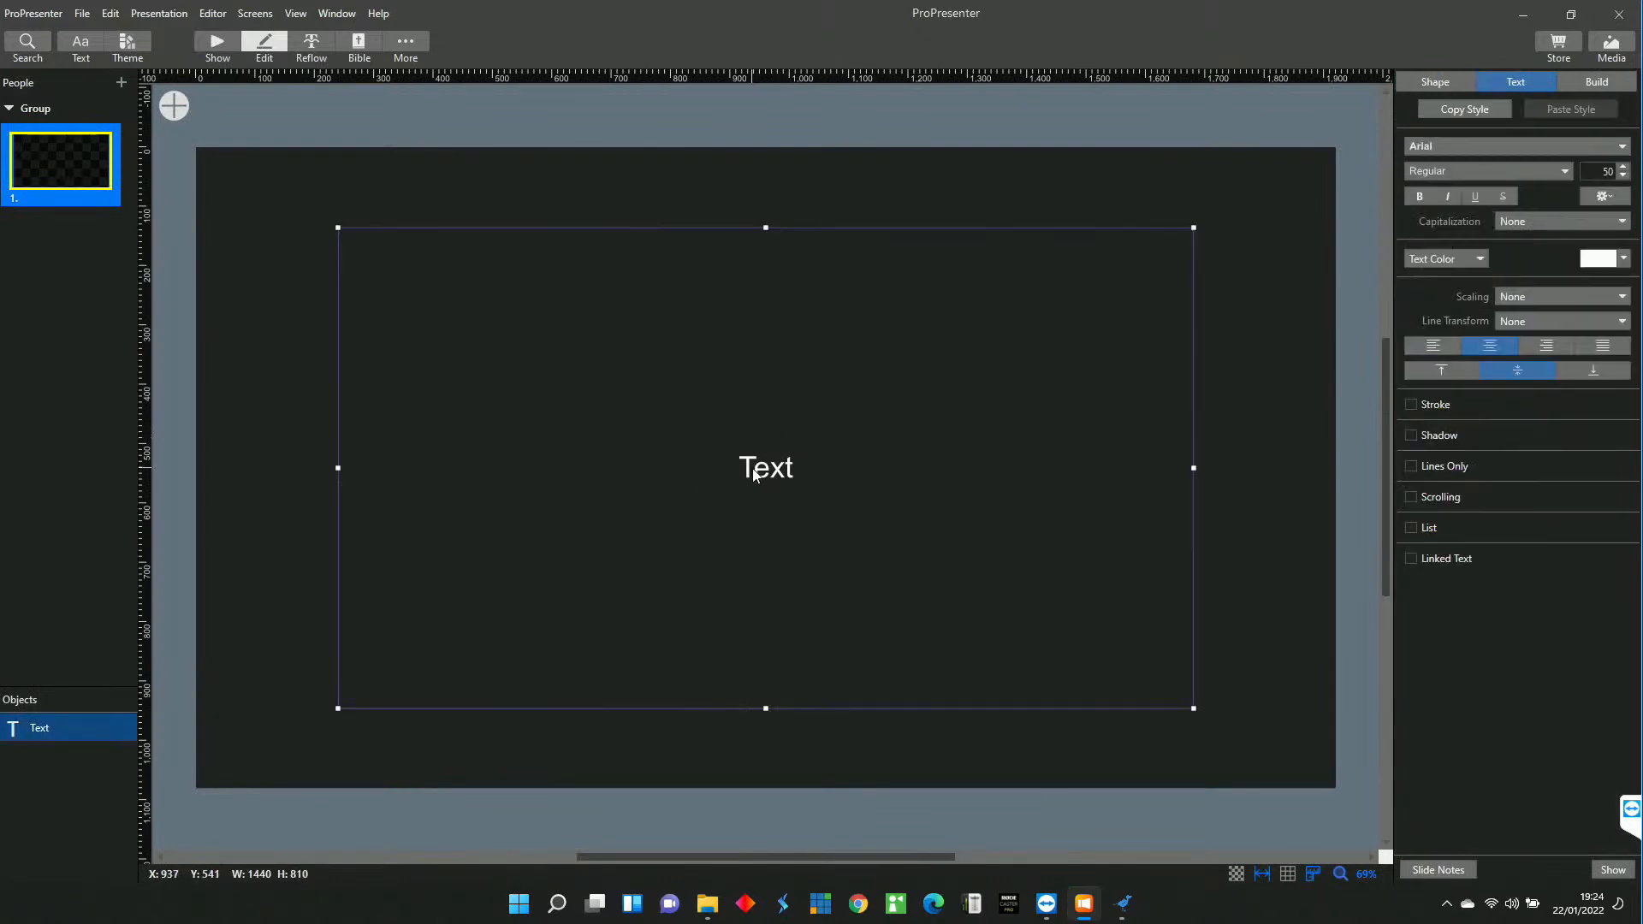
key("Delete")
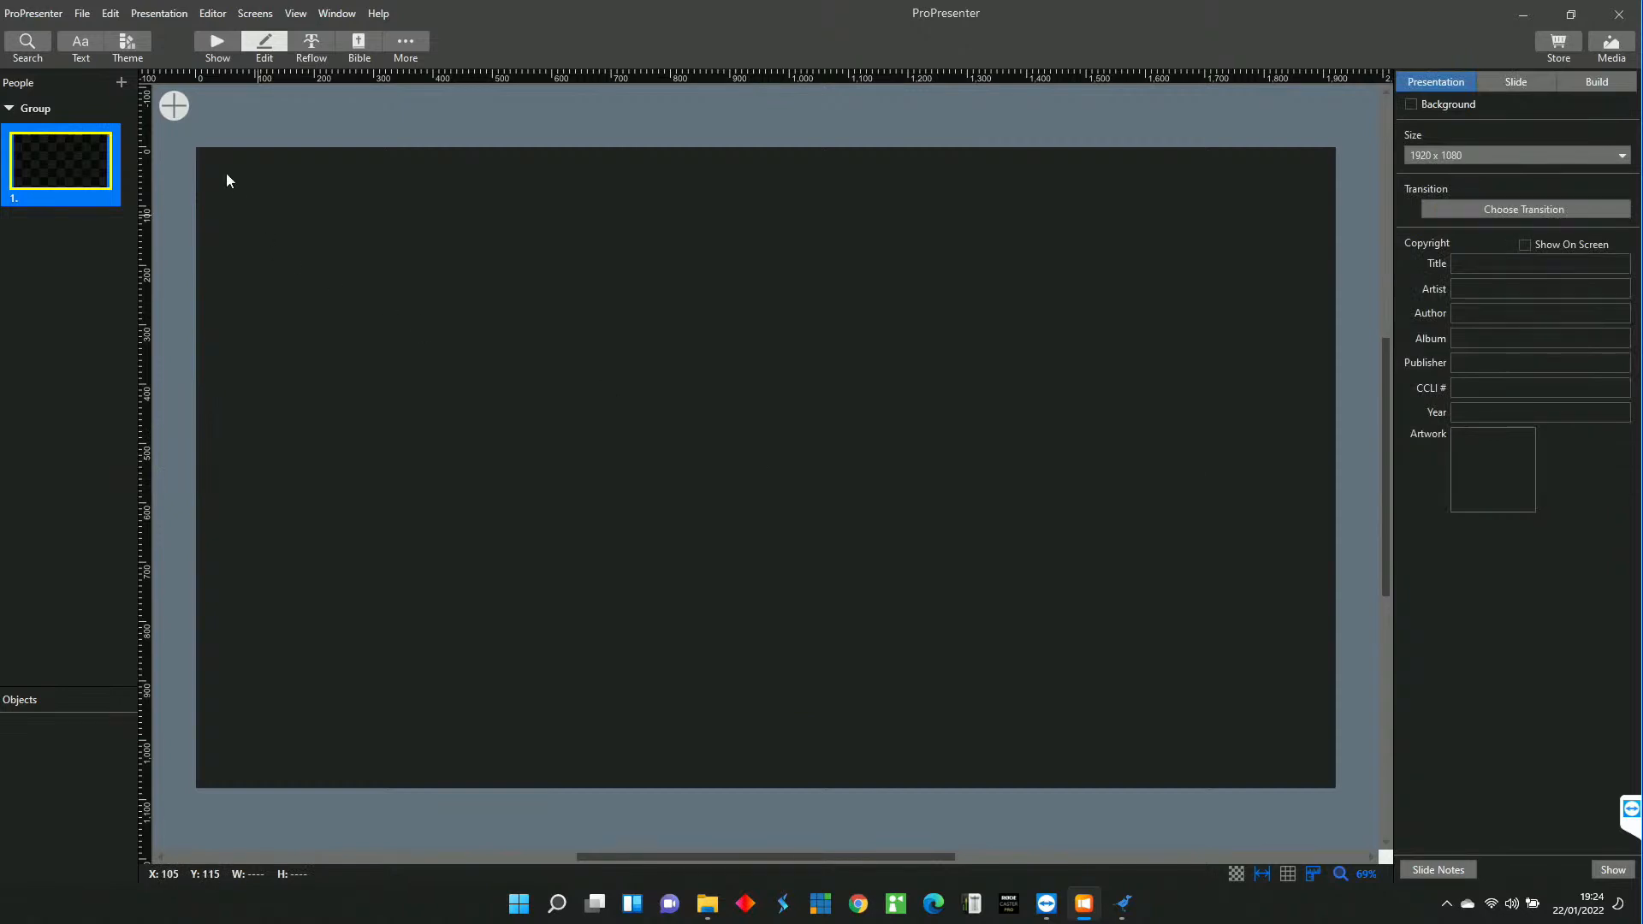
Add host-l3.mov from the Demo folder as a media object on the first slide, writing over the existing asset file.
left_click(175, 107)
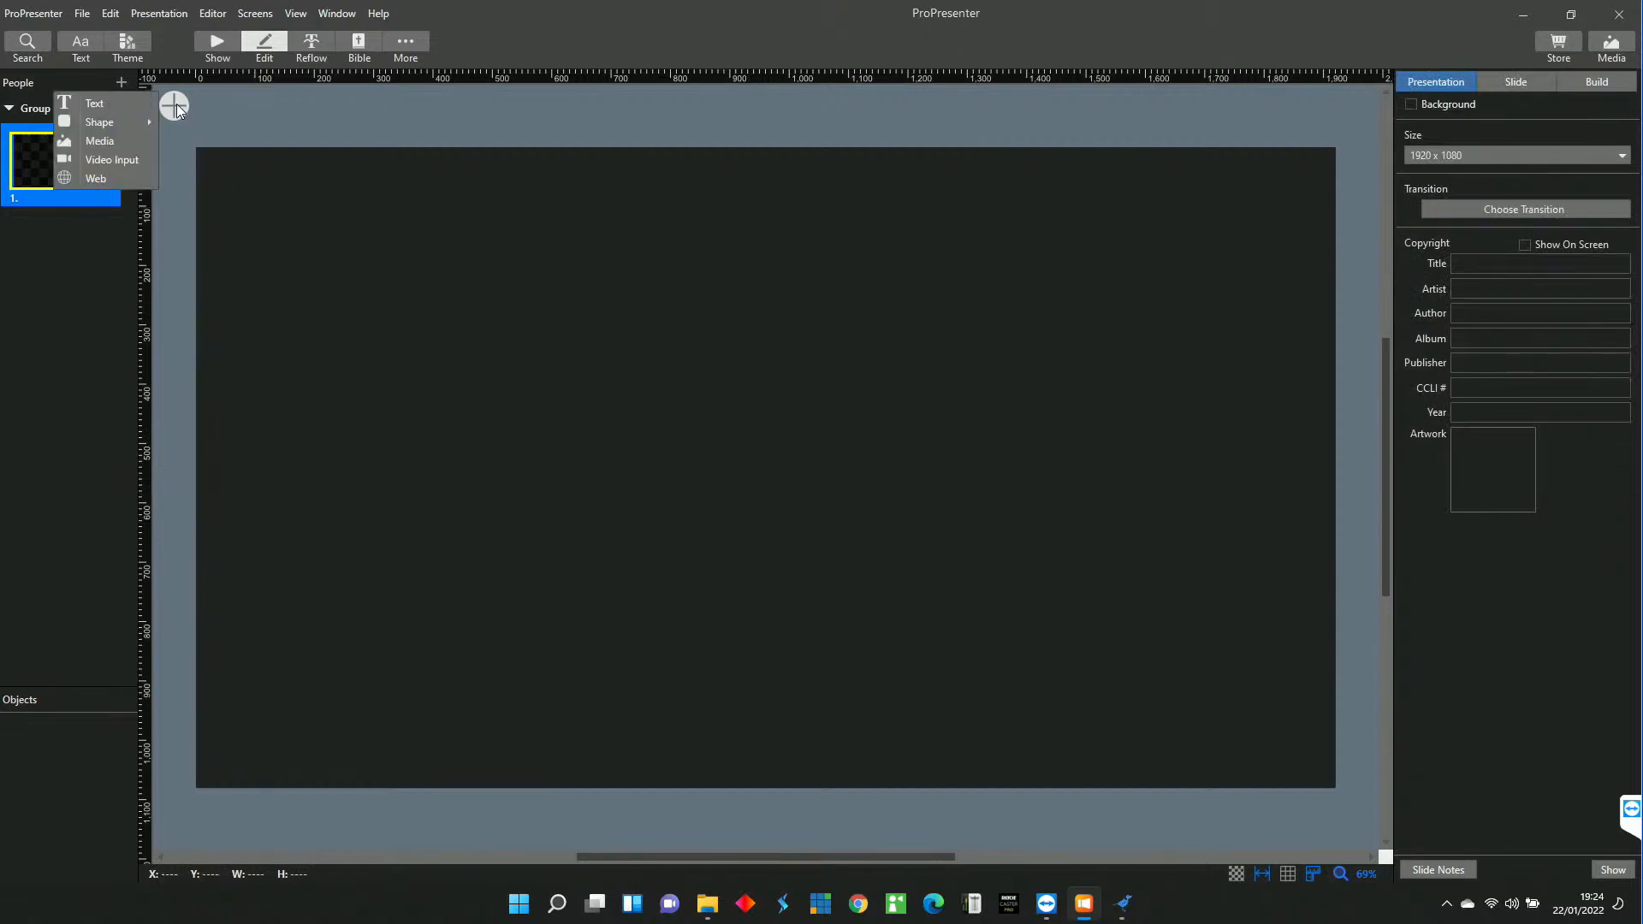
left_click(106, 142)
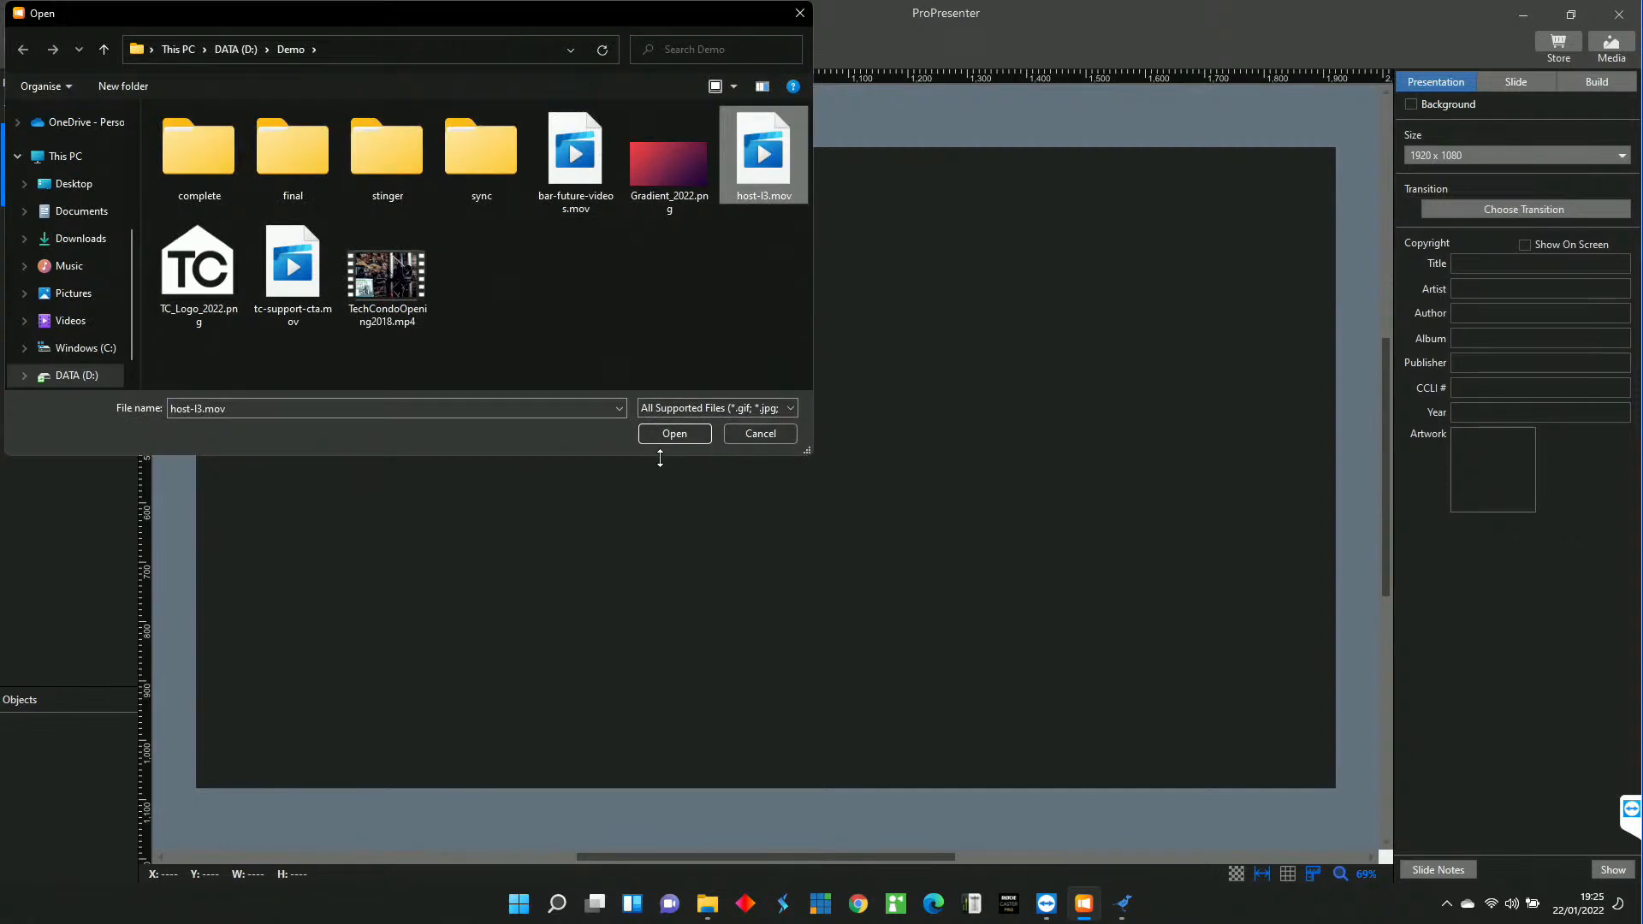
left_click(674, 434)
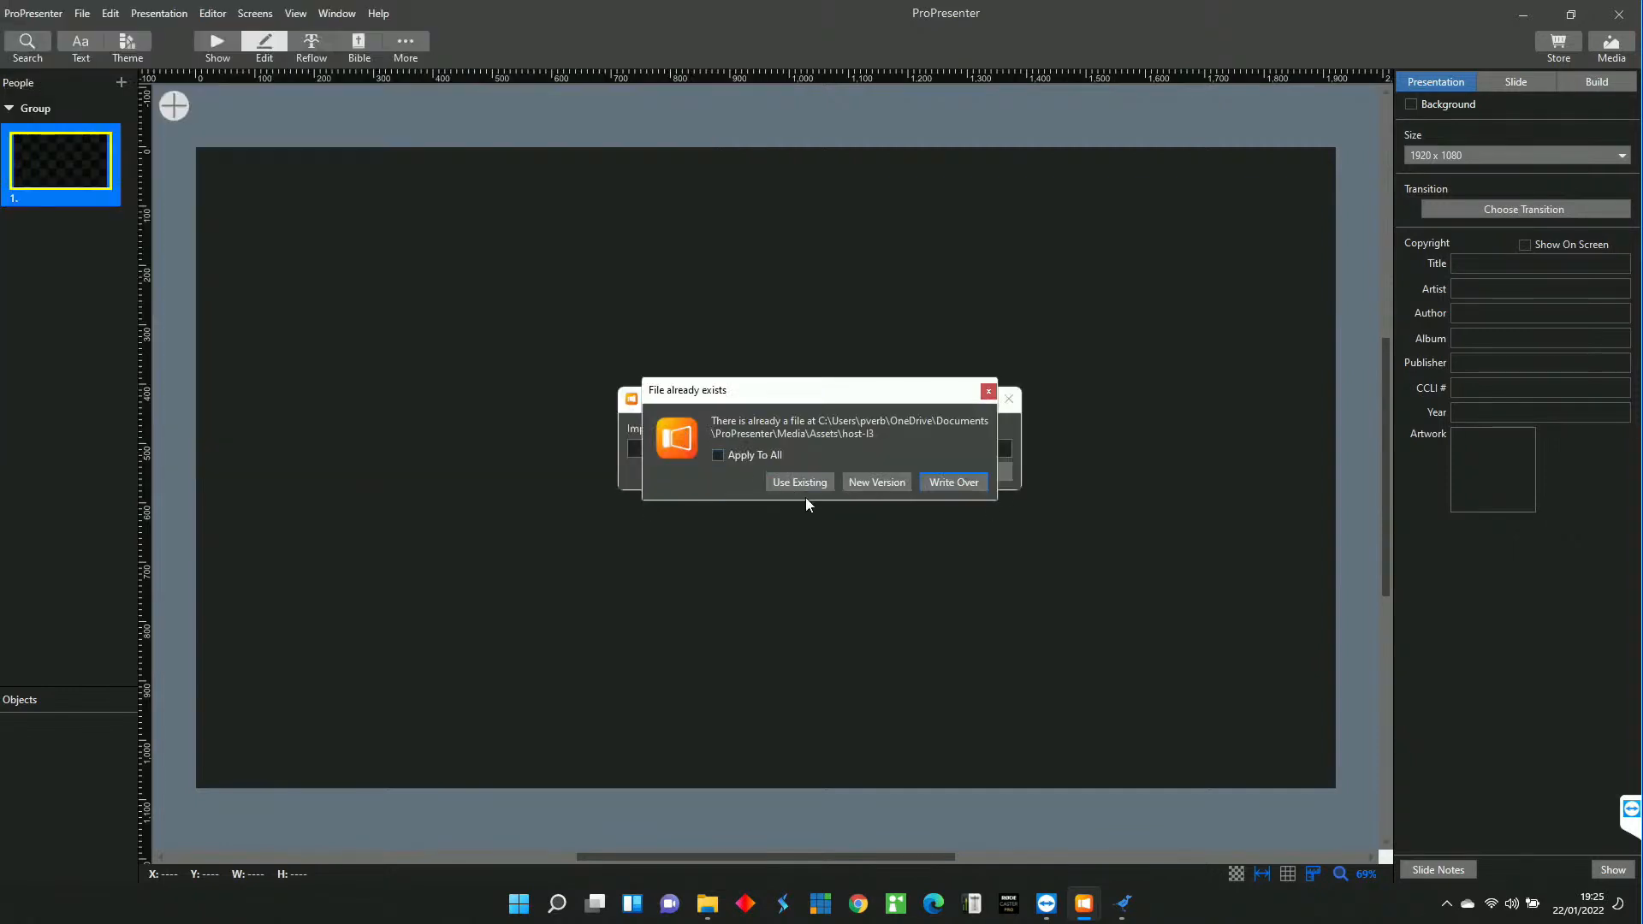
left_click(954, 482)
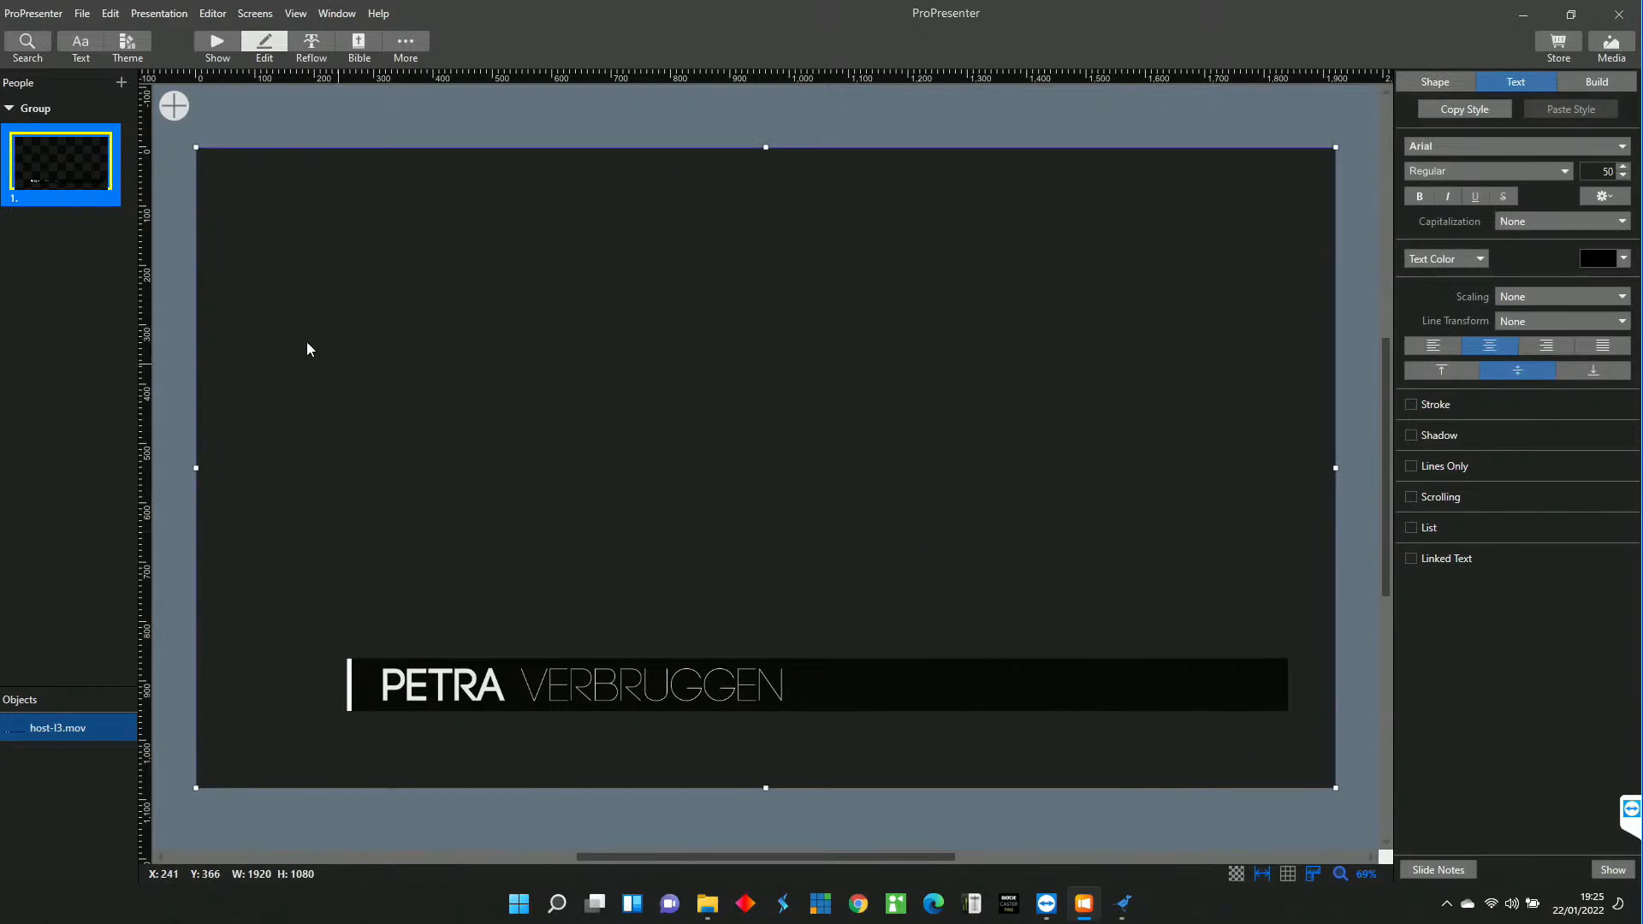
Return to the show view, play the lower-third slide on the audience output and clear it again.
left_click(214, 43)
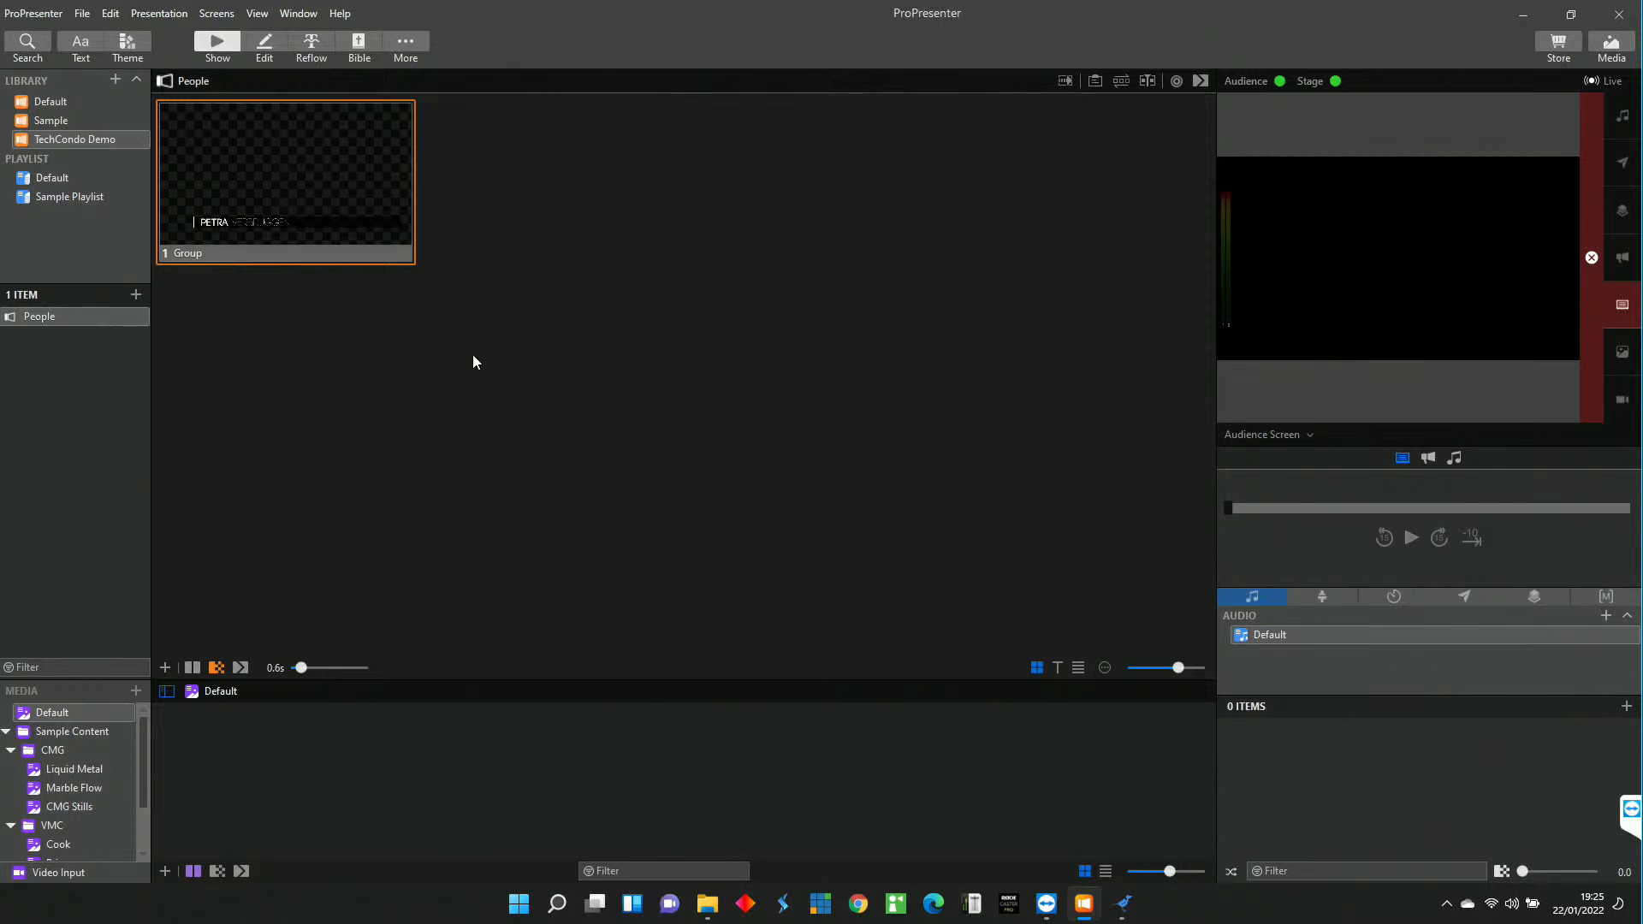
left_click(324, 199)
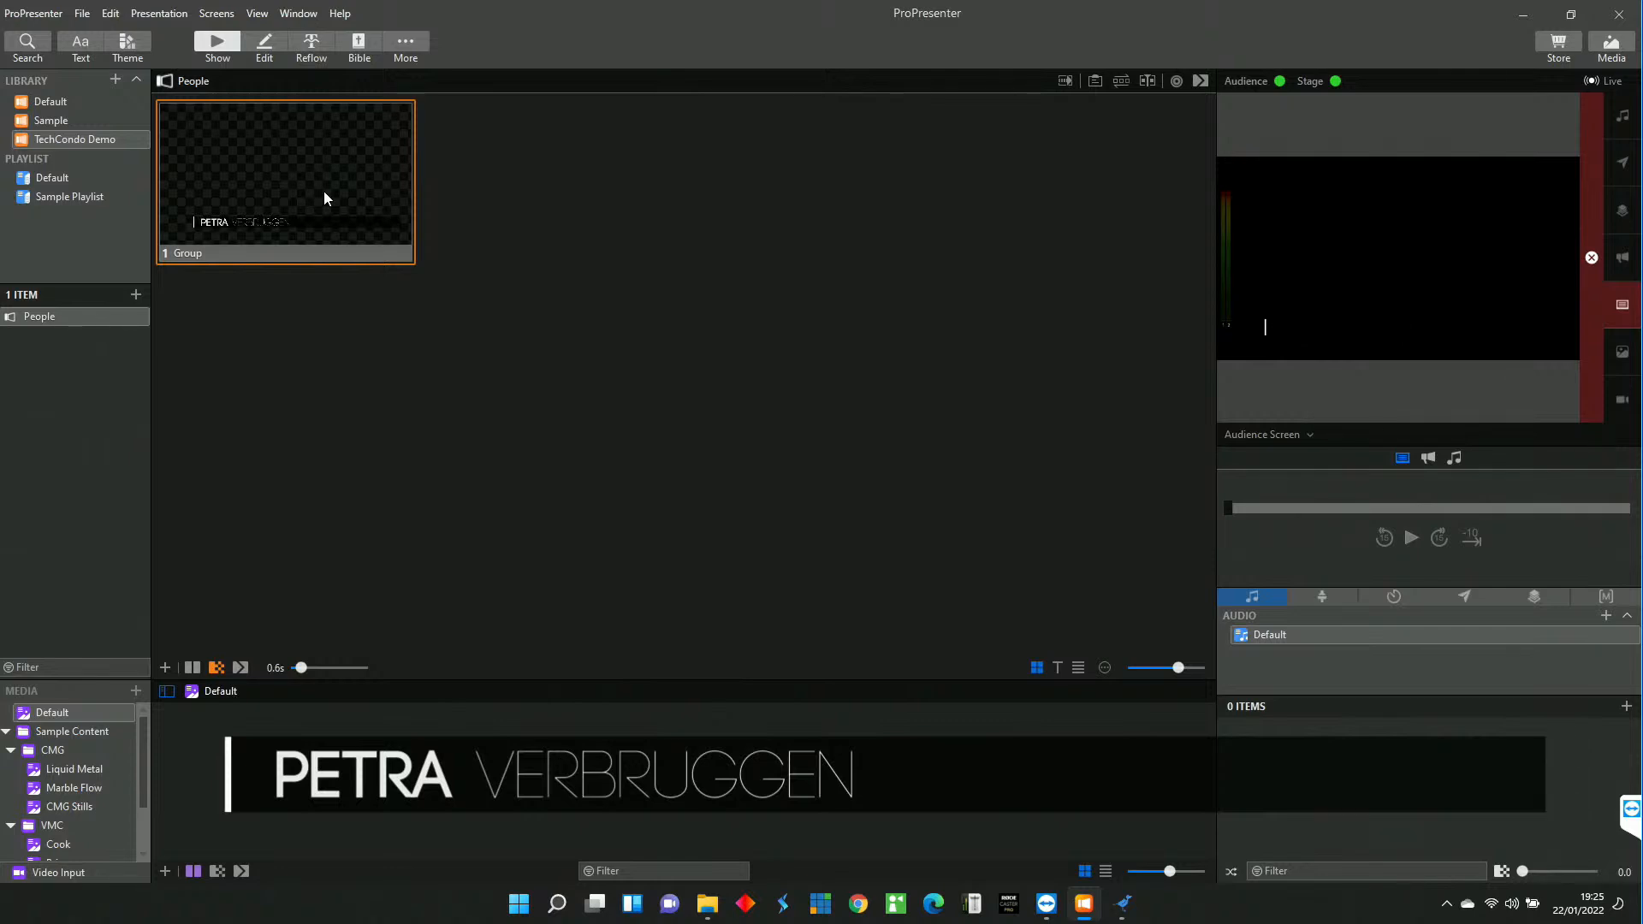
left_click(323, 199)
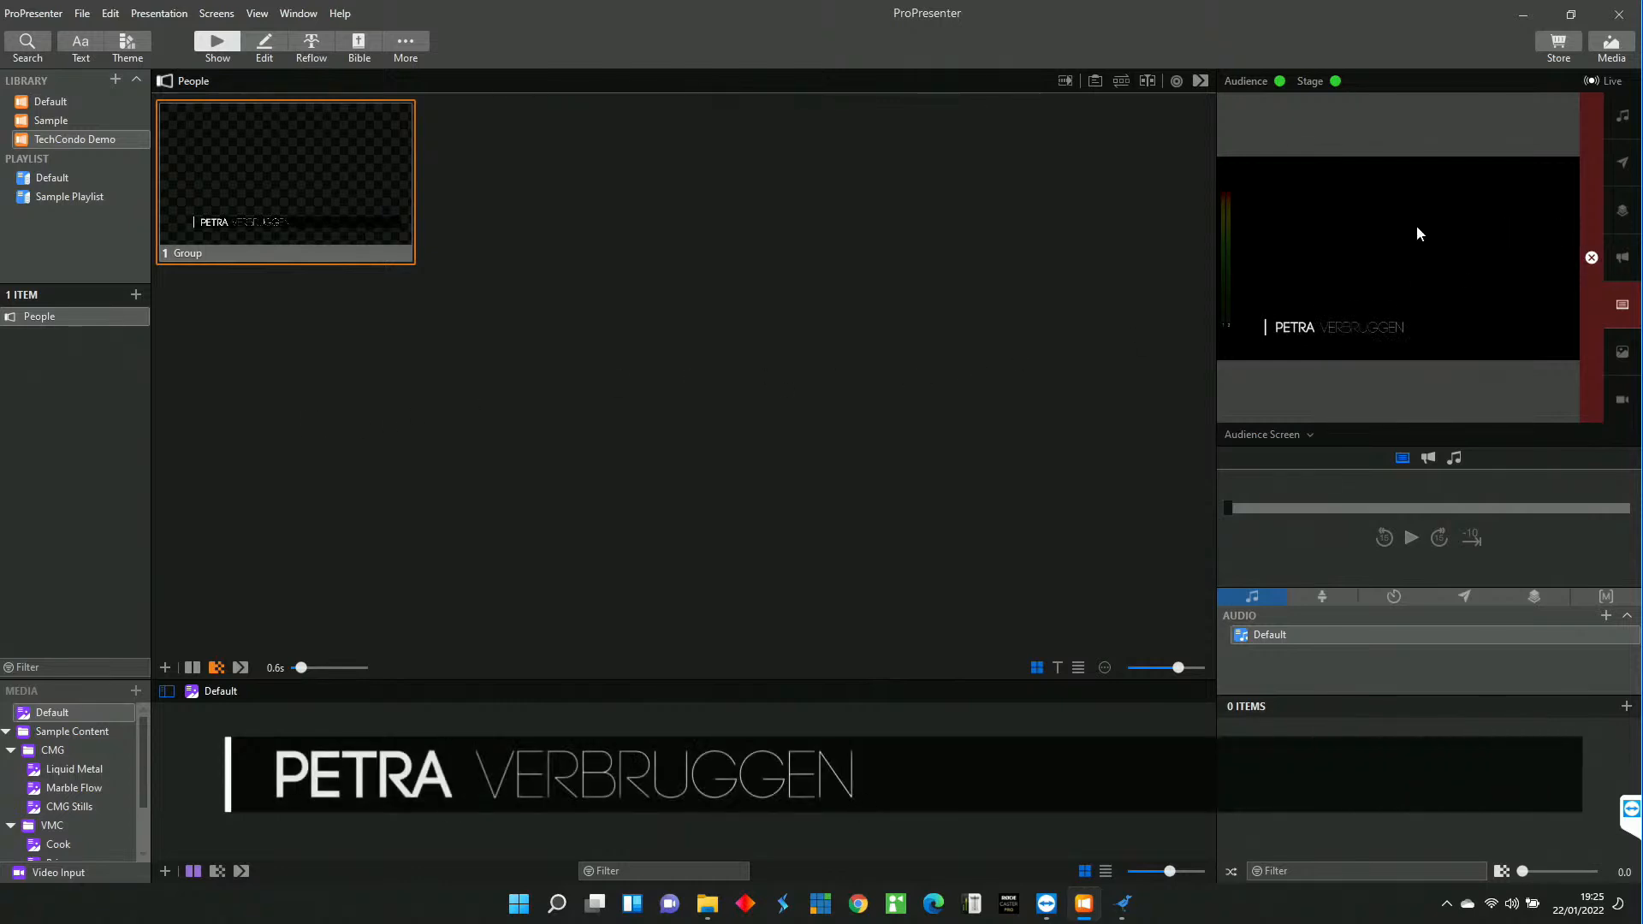
left_click(1592, 258)
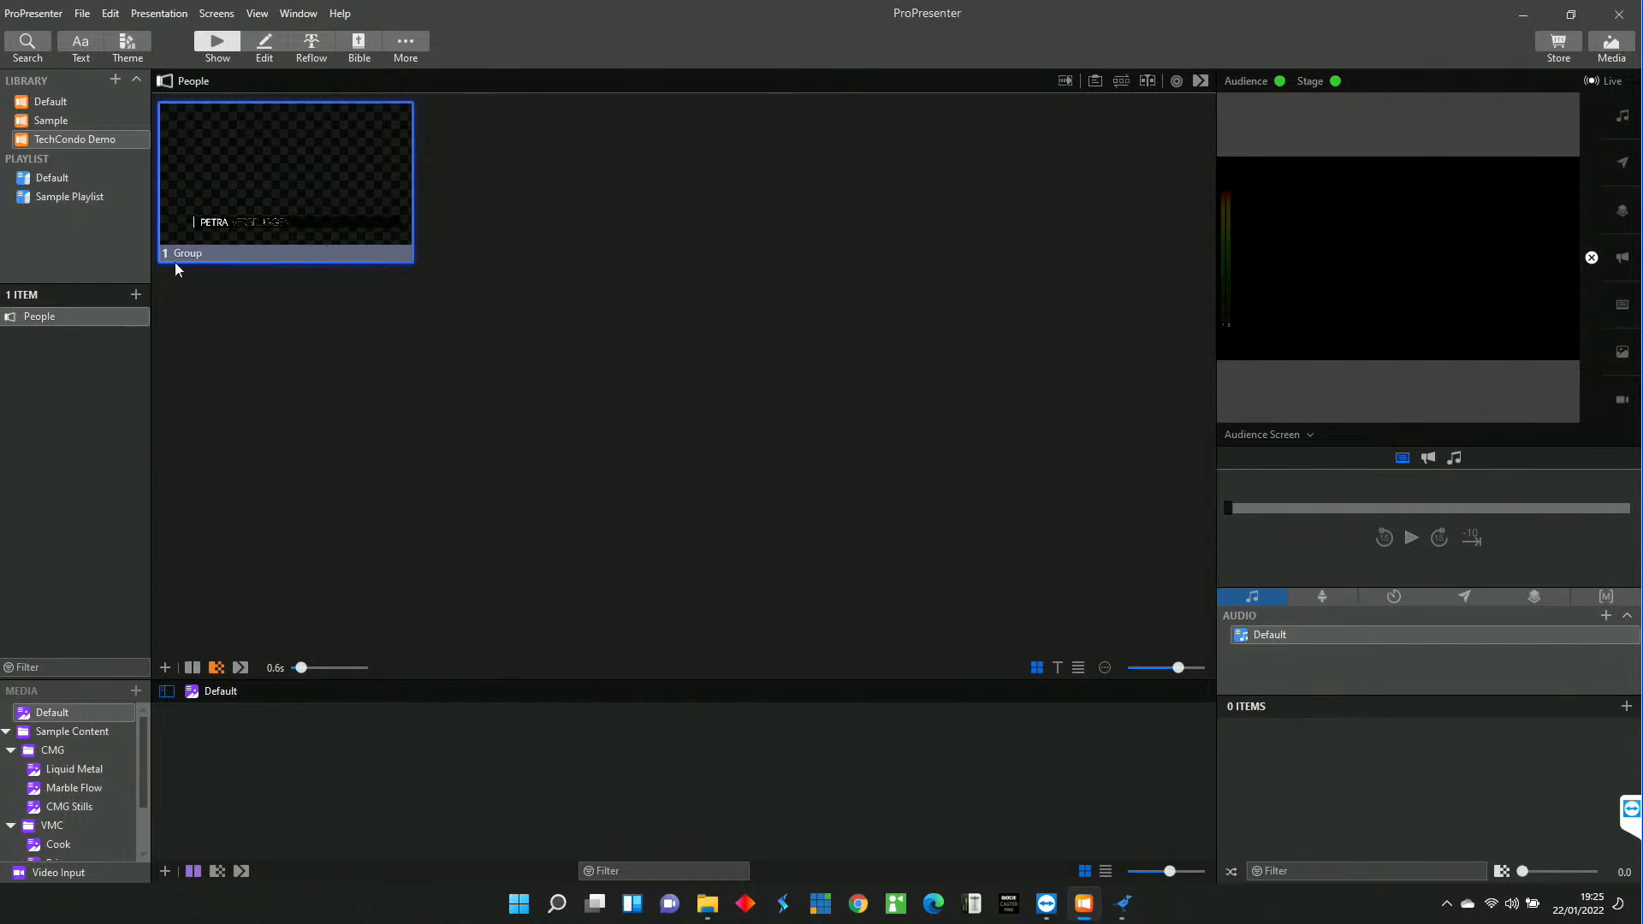
Show the lower-third slide on the audience output and look through the options of the slide and the People presentation.
left_click(255, 143)
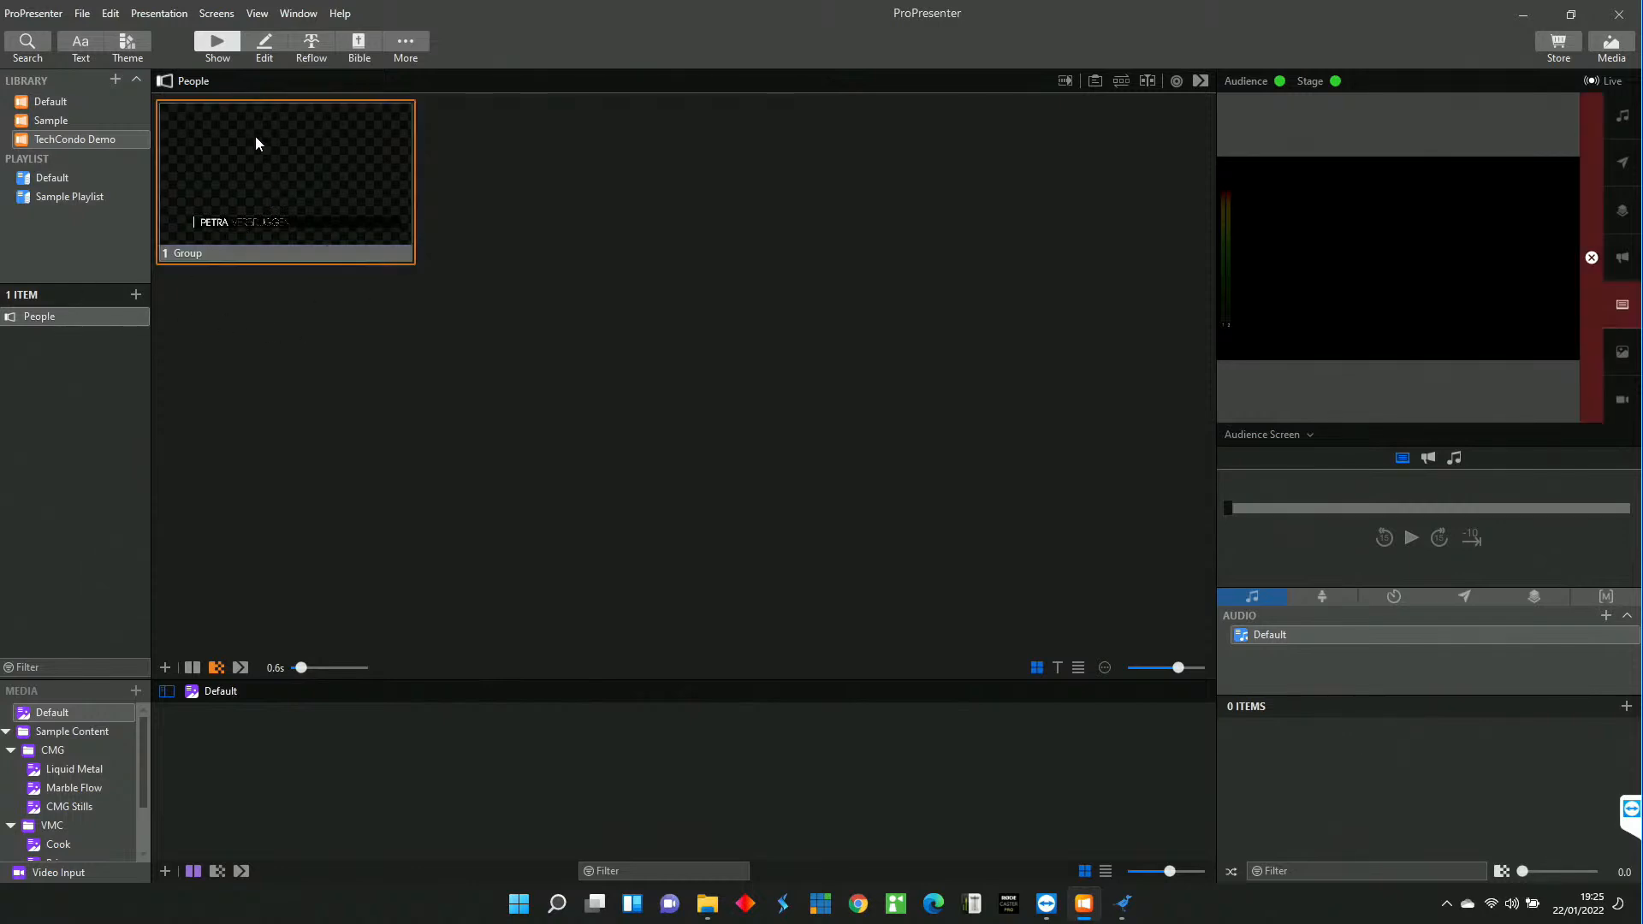
right_click(205, 174)
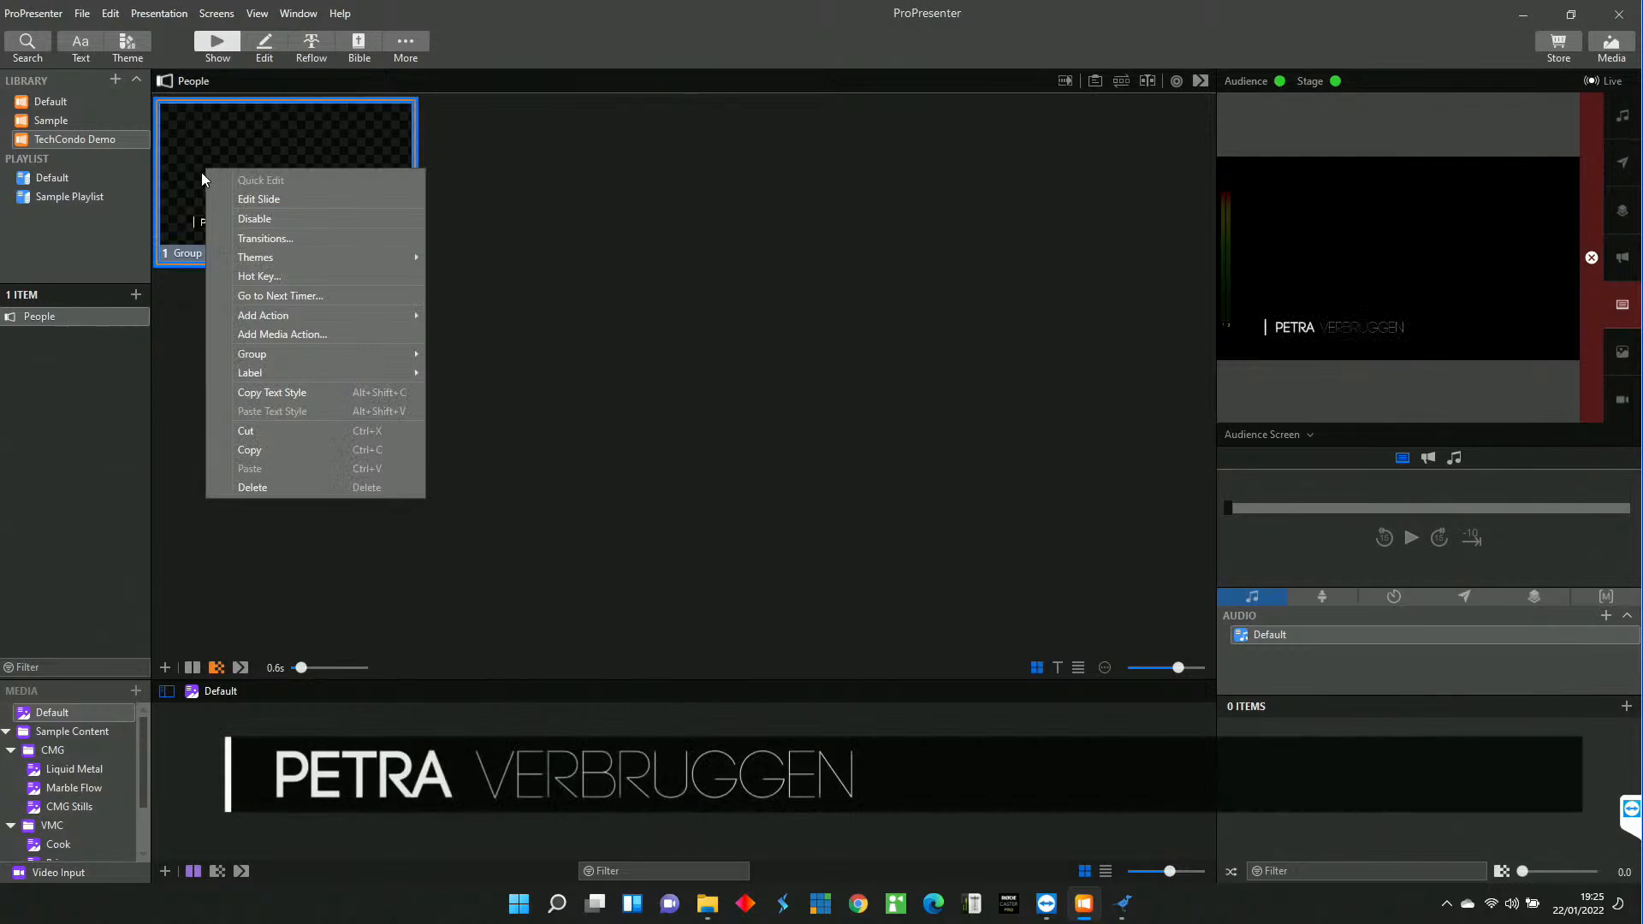
left_click(174, 387)
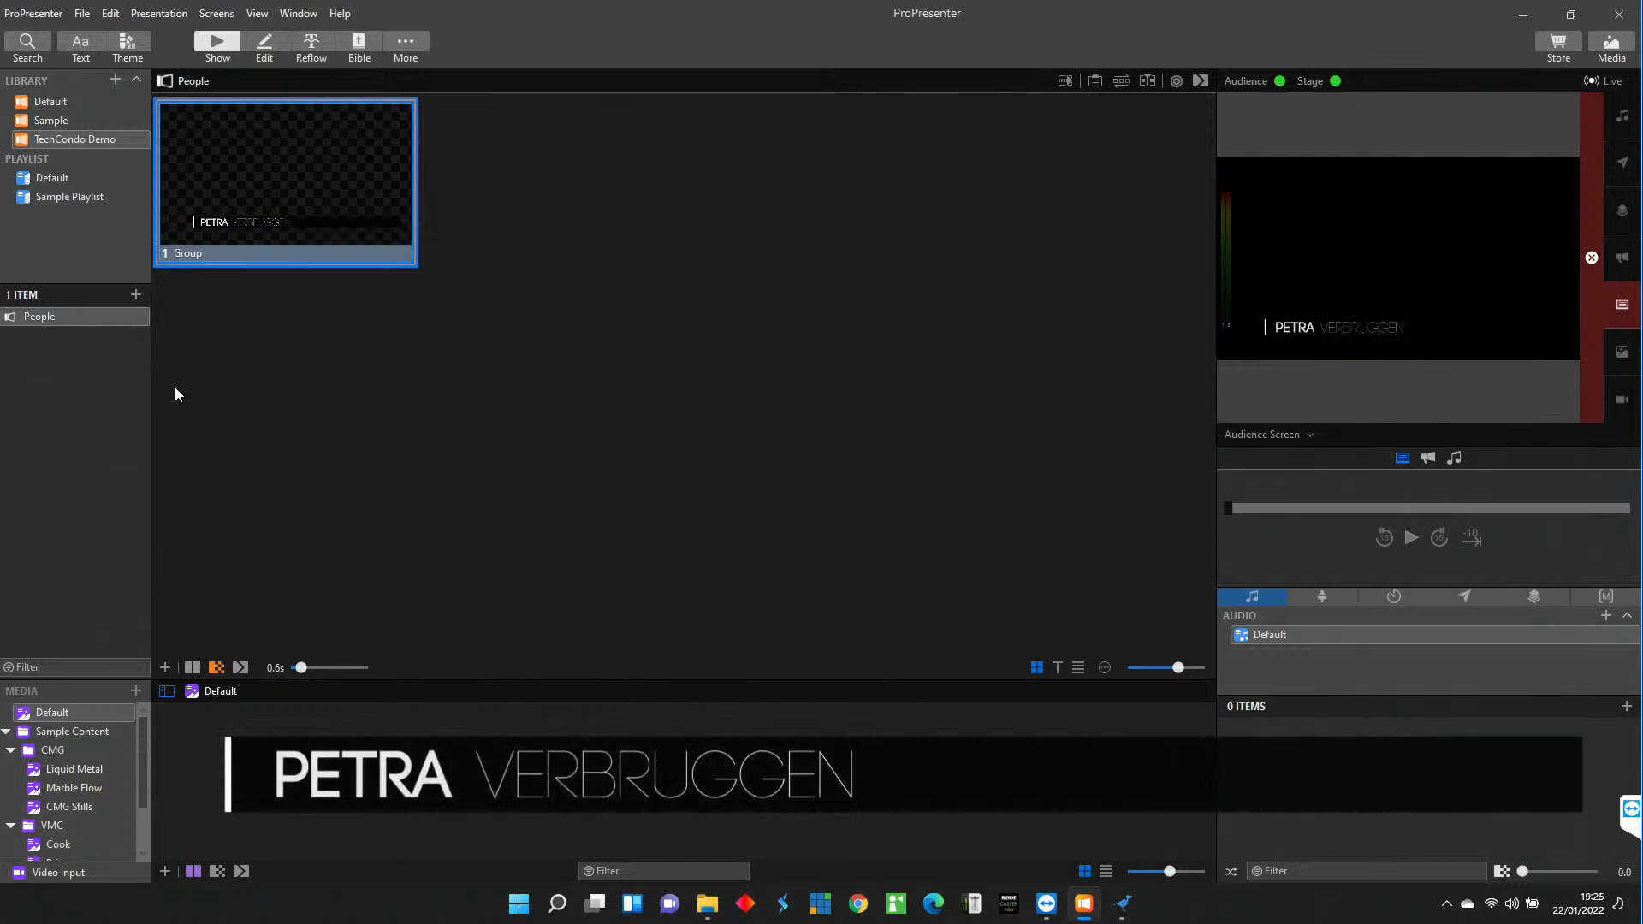
right_click(49, 315)
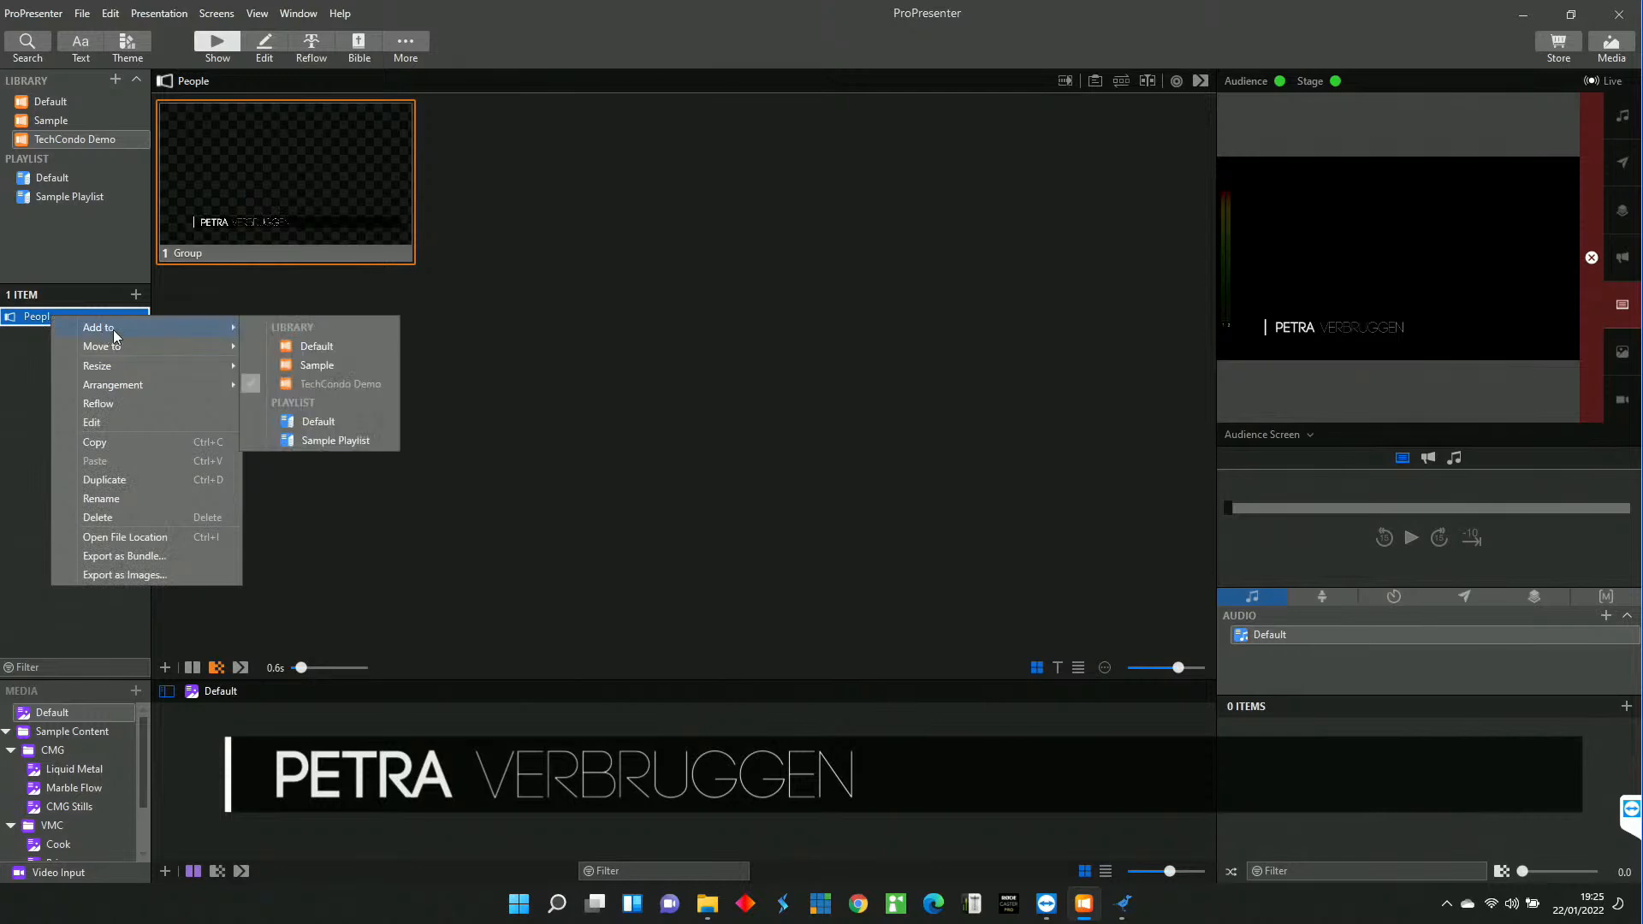
mouse_move(107, 347)
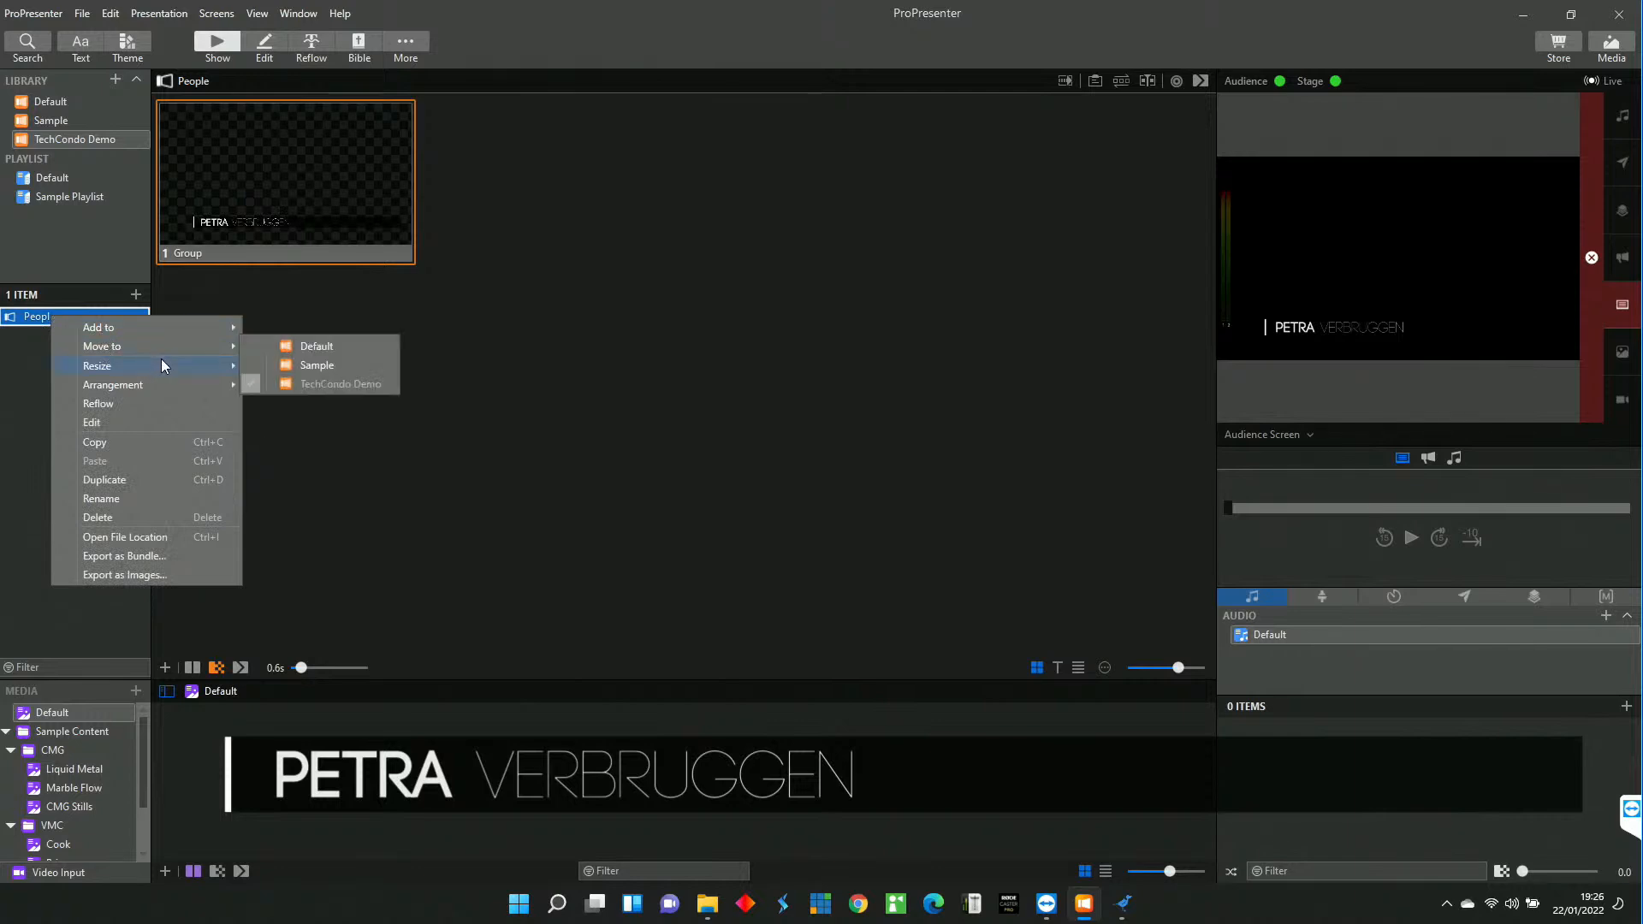
left_click(373, 308)
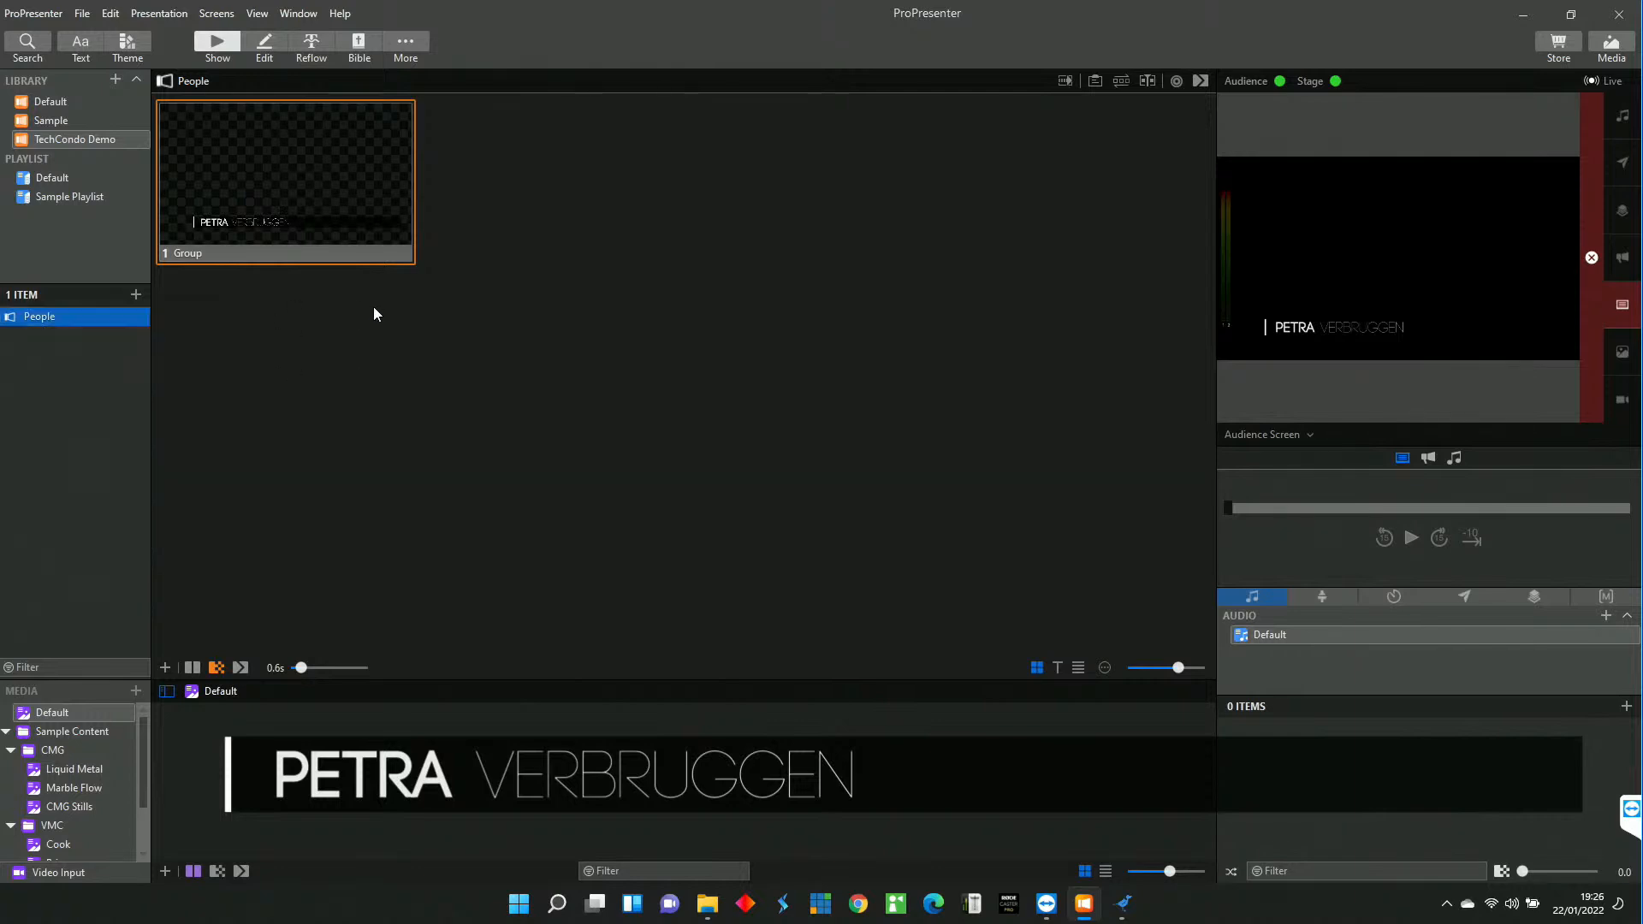
Paste a copy of the lower-third slide as the second slide of People and show the copy on the audience output.
left_click(311, 202)
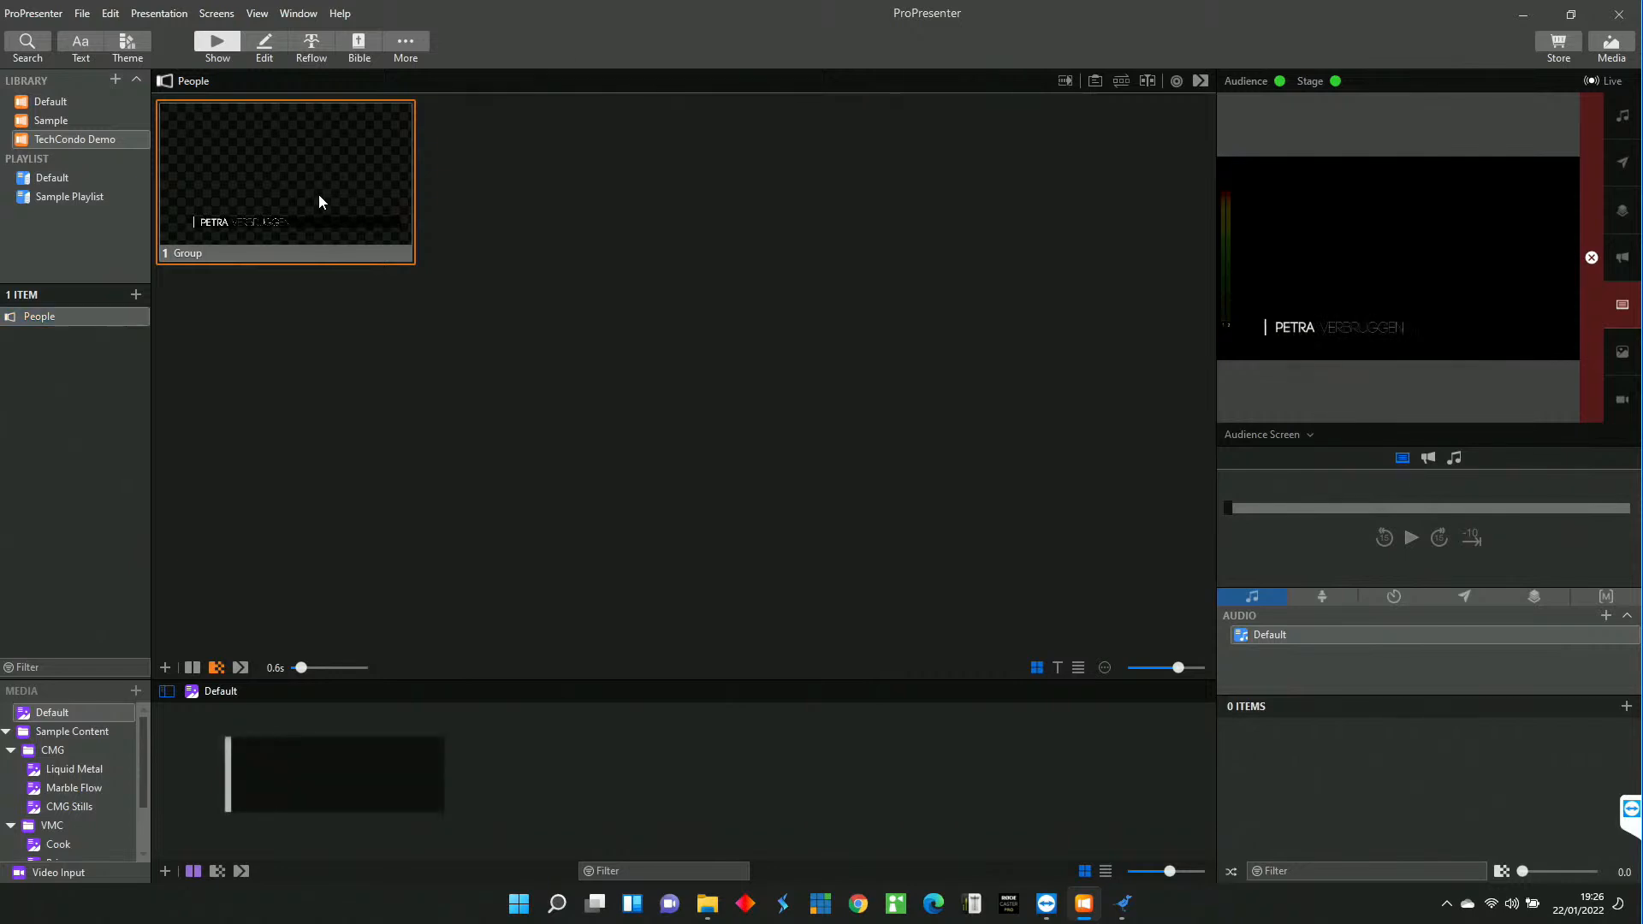
key("ctrl+v")
left_click(526, 237)
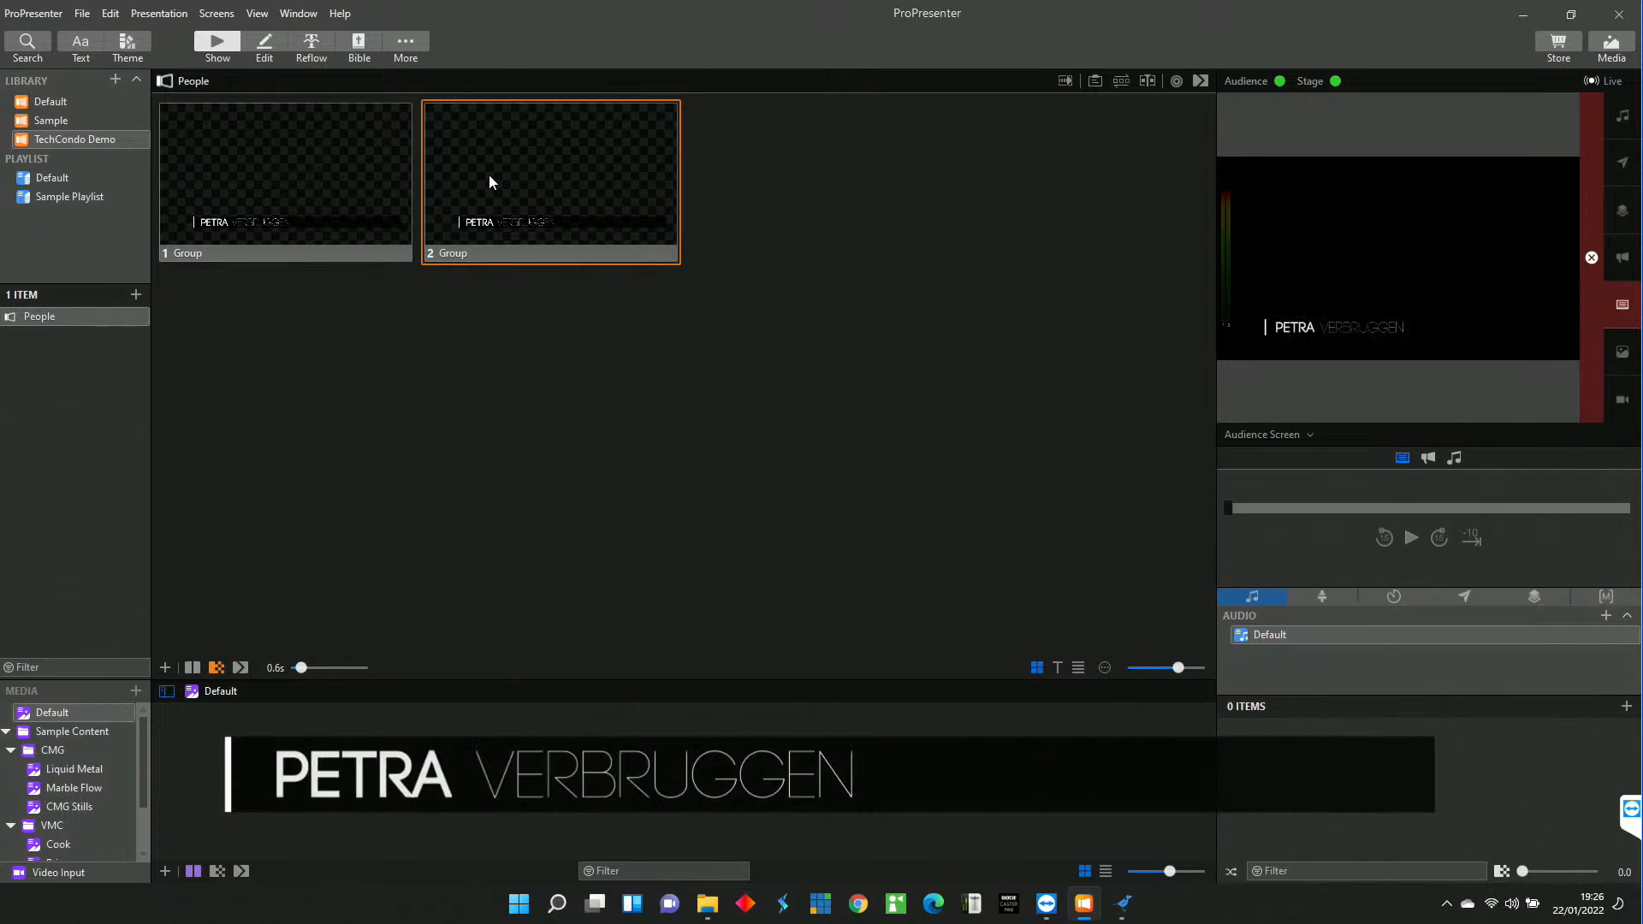
Open the second slide for editing and add a text object alongside the host-l3.mov video.
right_click(520, 179)
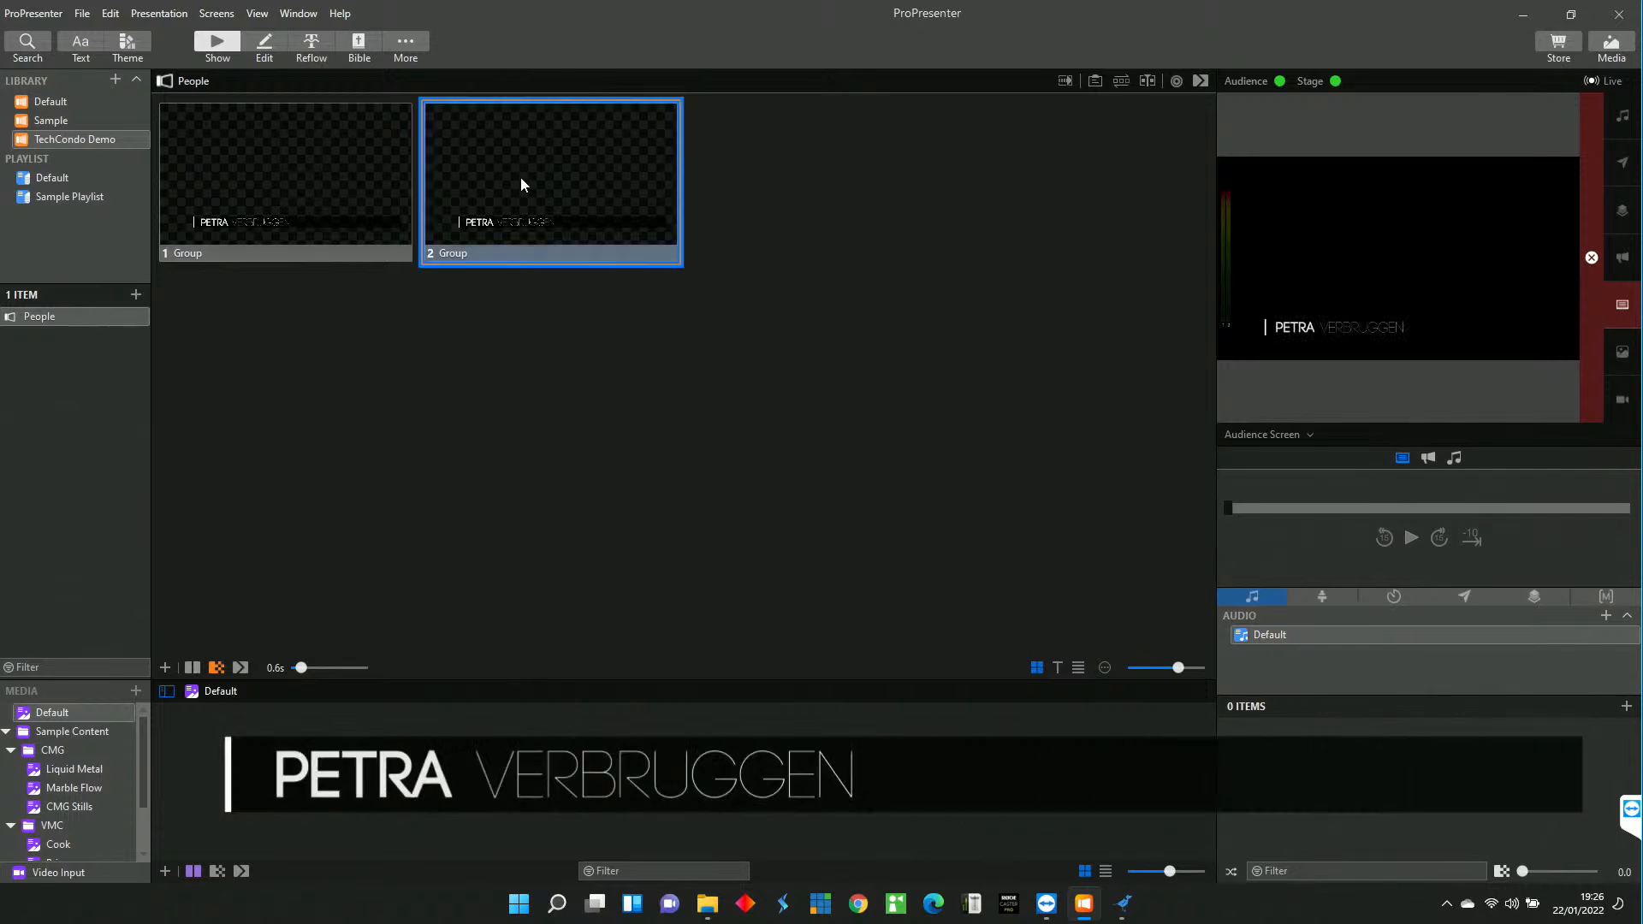
left_click(608, 213)
right_click(595, 204)
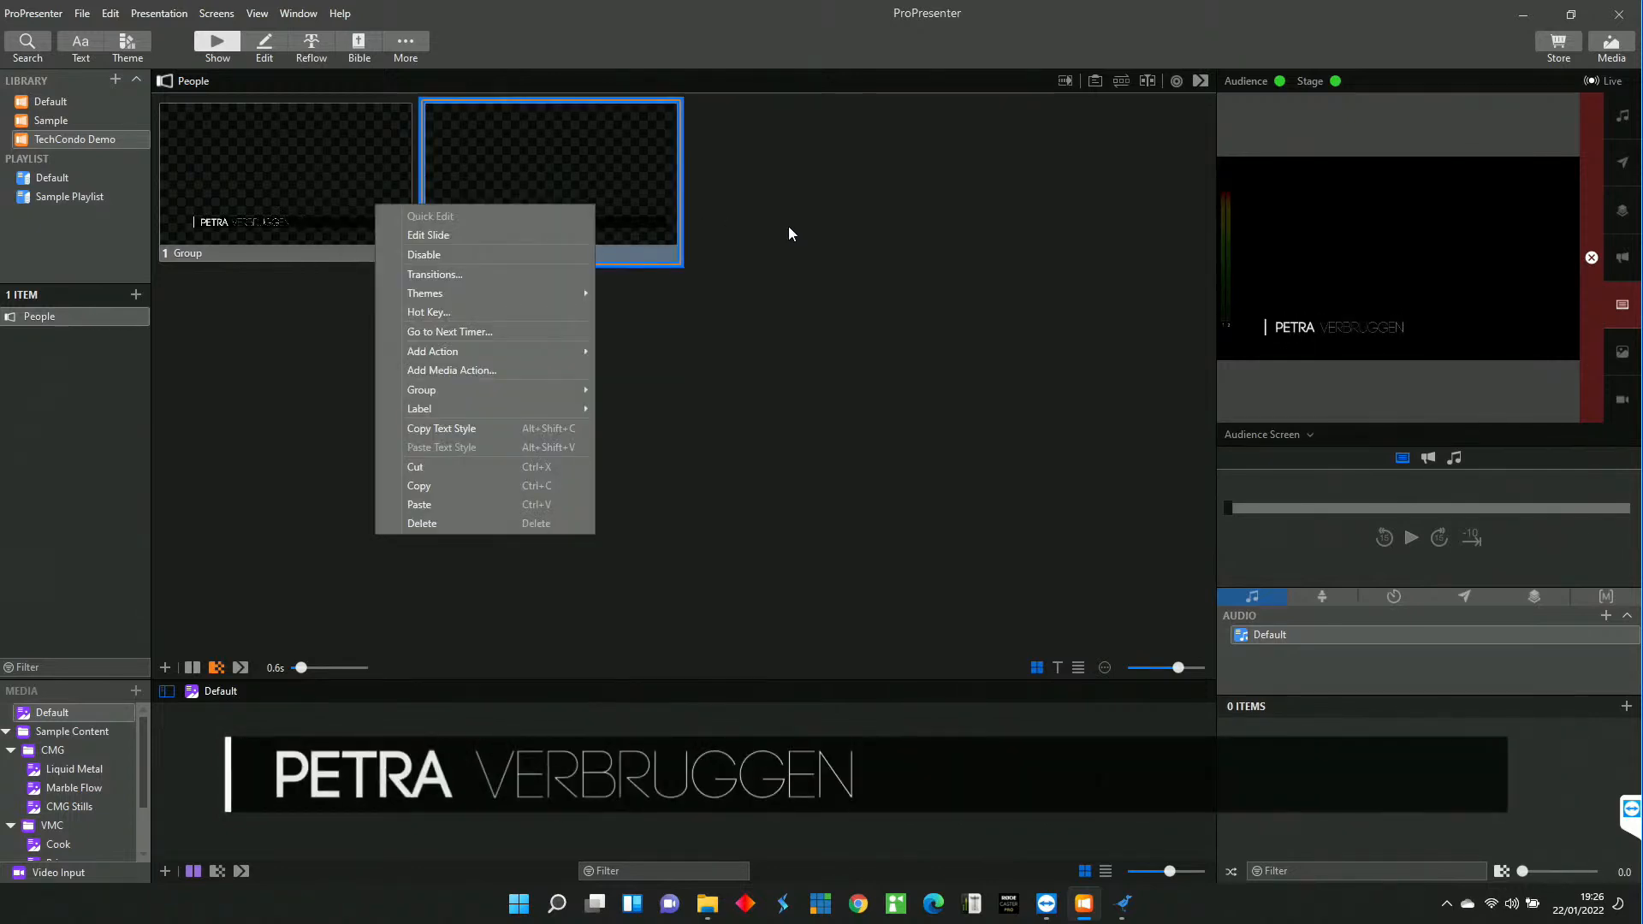
left_click(520, 166)
left_click(264, 47)
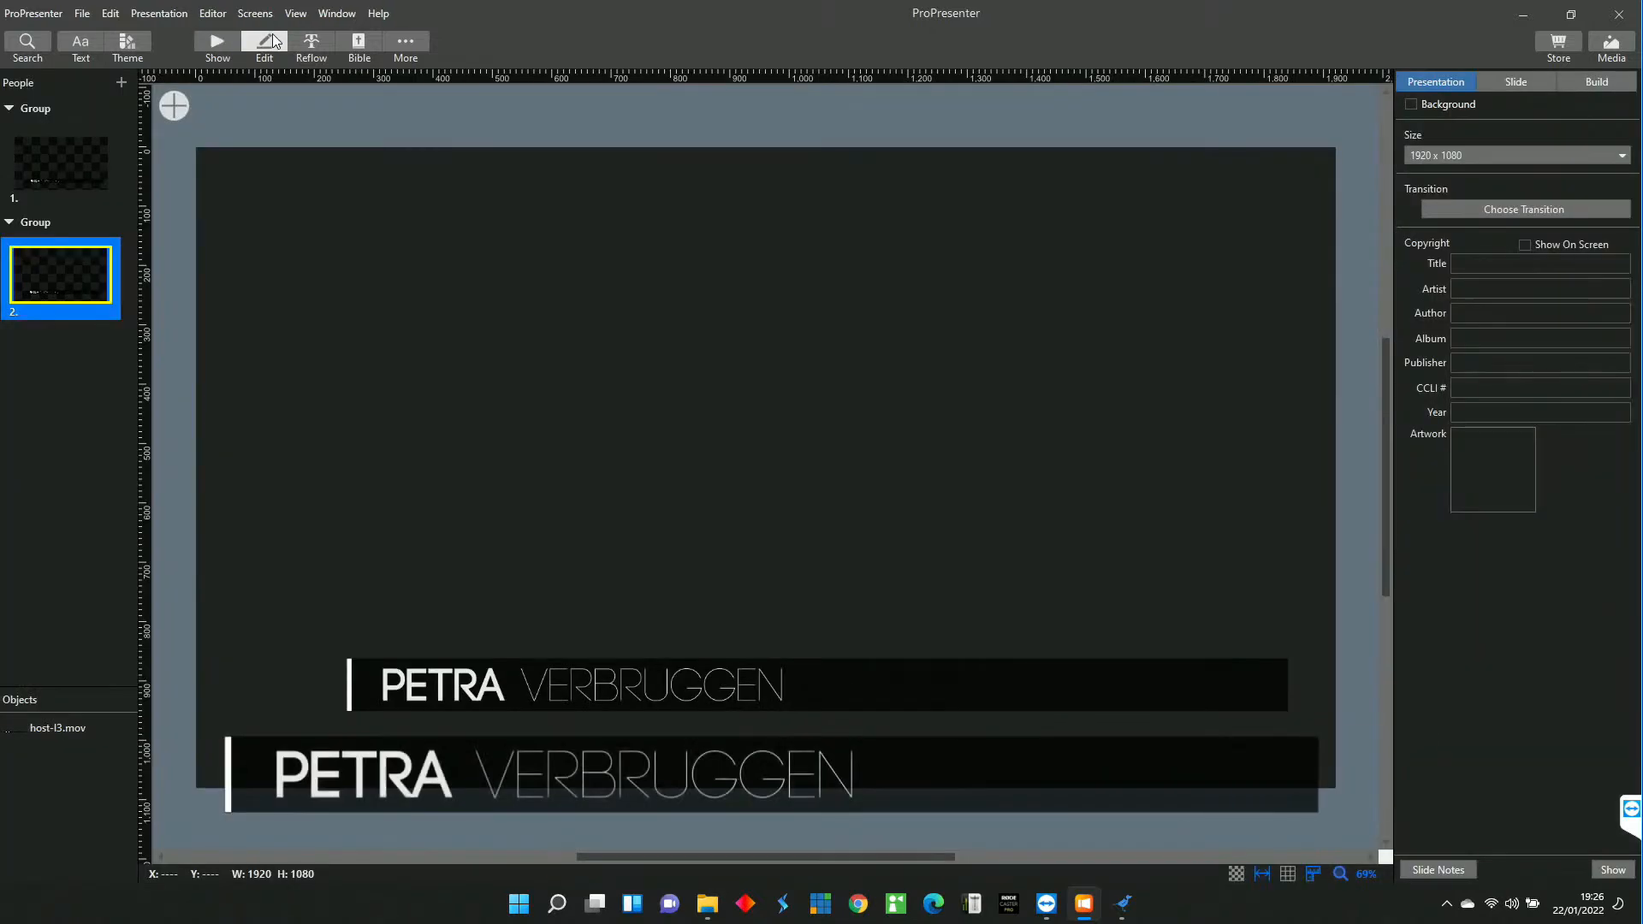
left_click(493, 696)
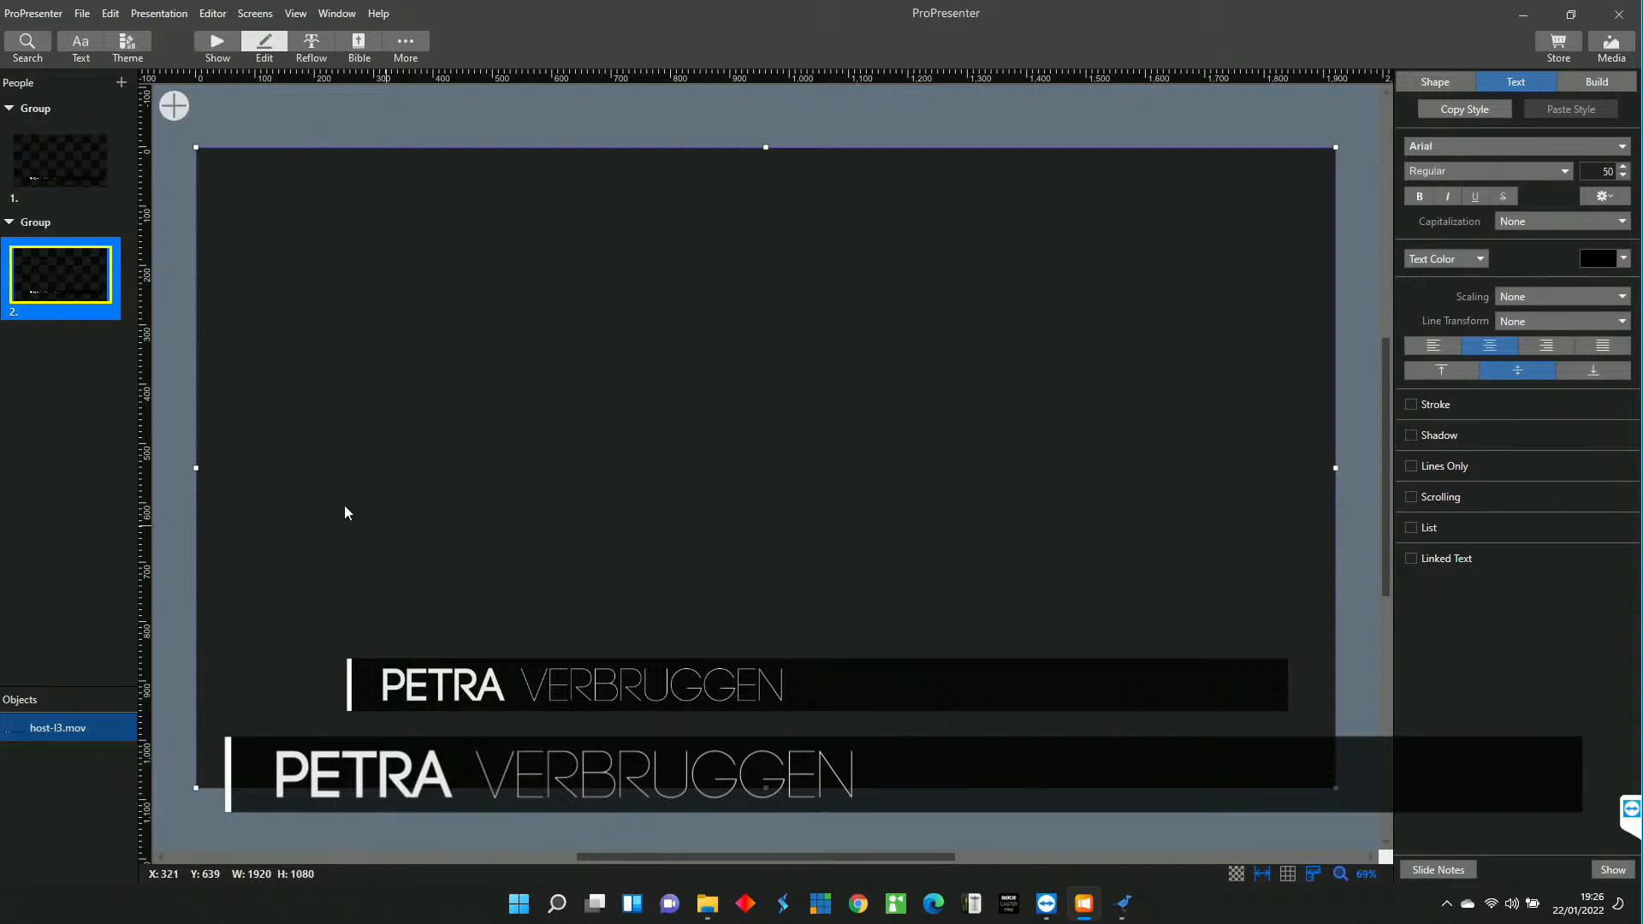
left_click(172, 108)
left_click(106, 106)
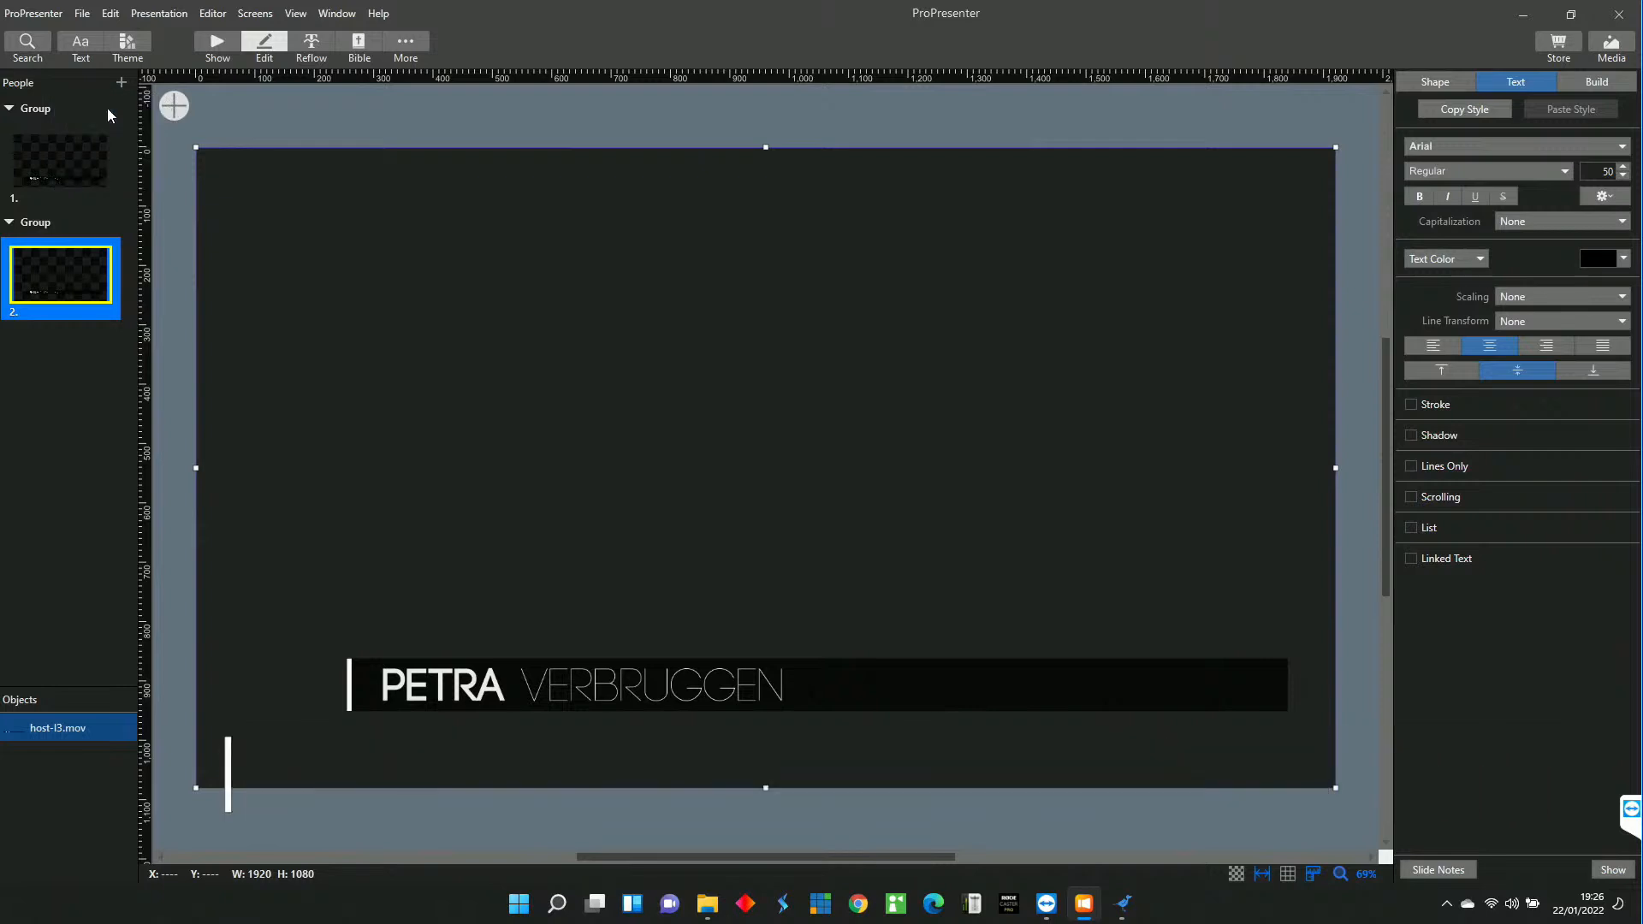
left_click(1272, 462)
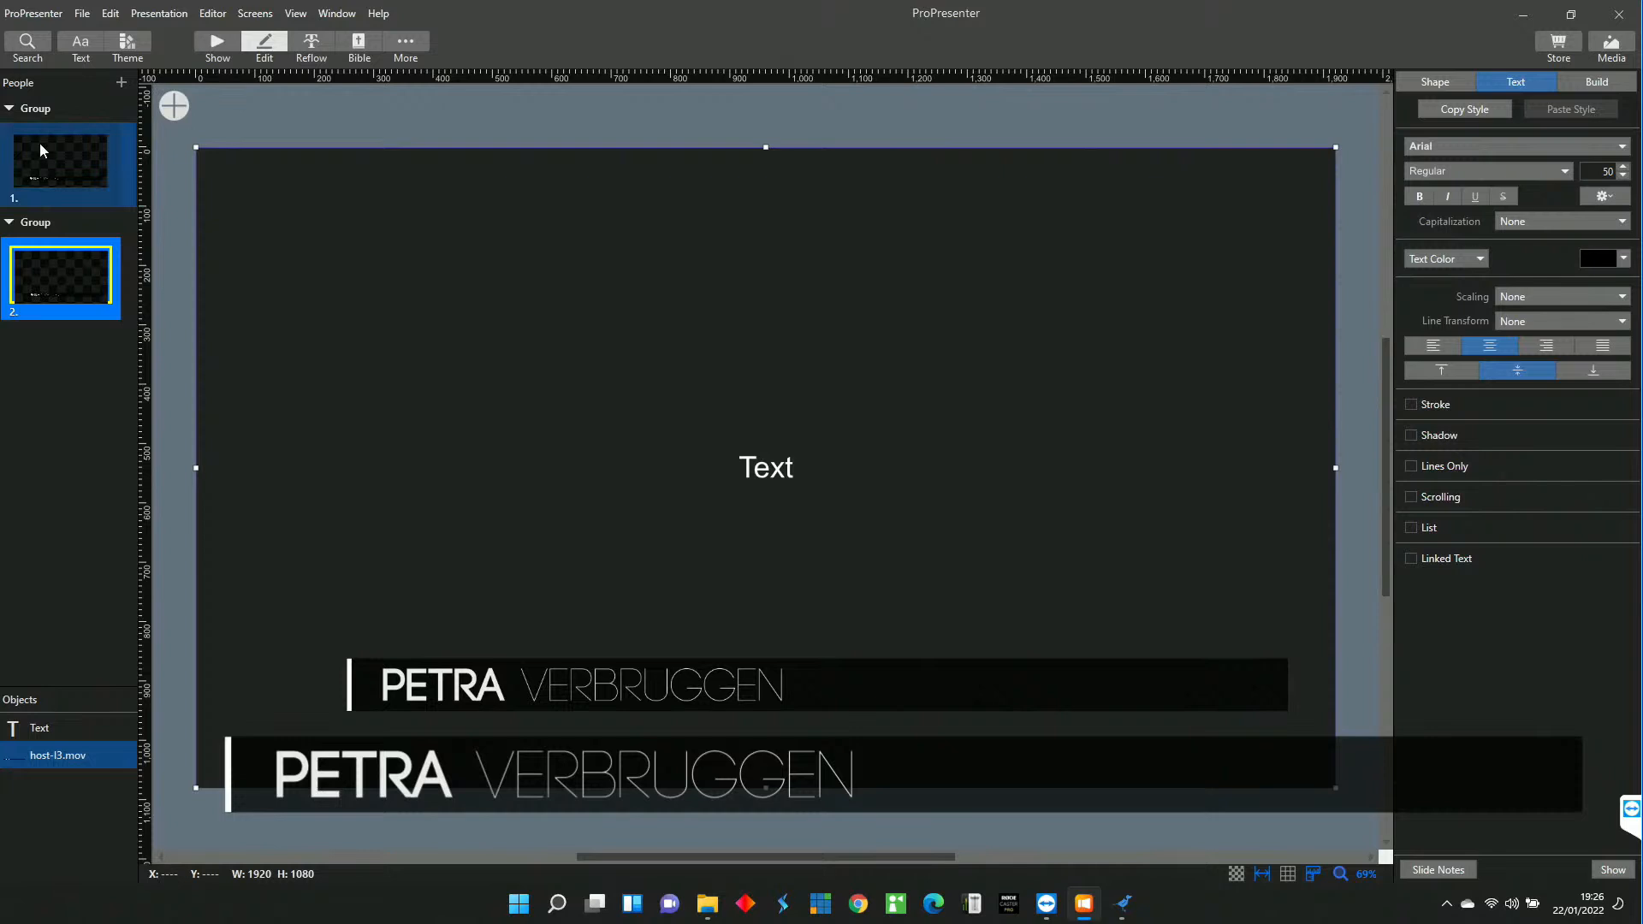
Return to the show view and play the first lower-third slide on the audience output.
left_click(218, 48)
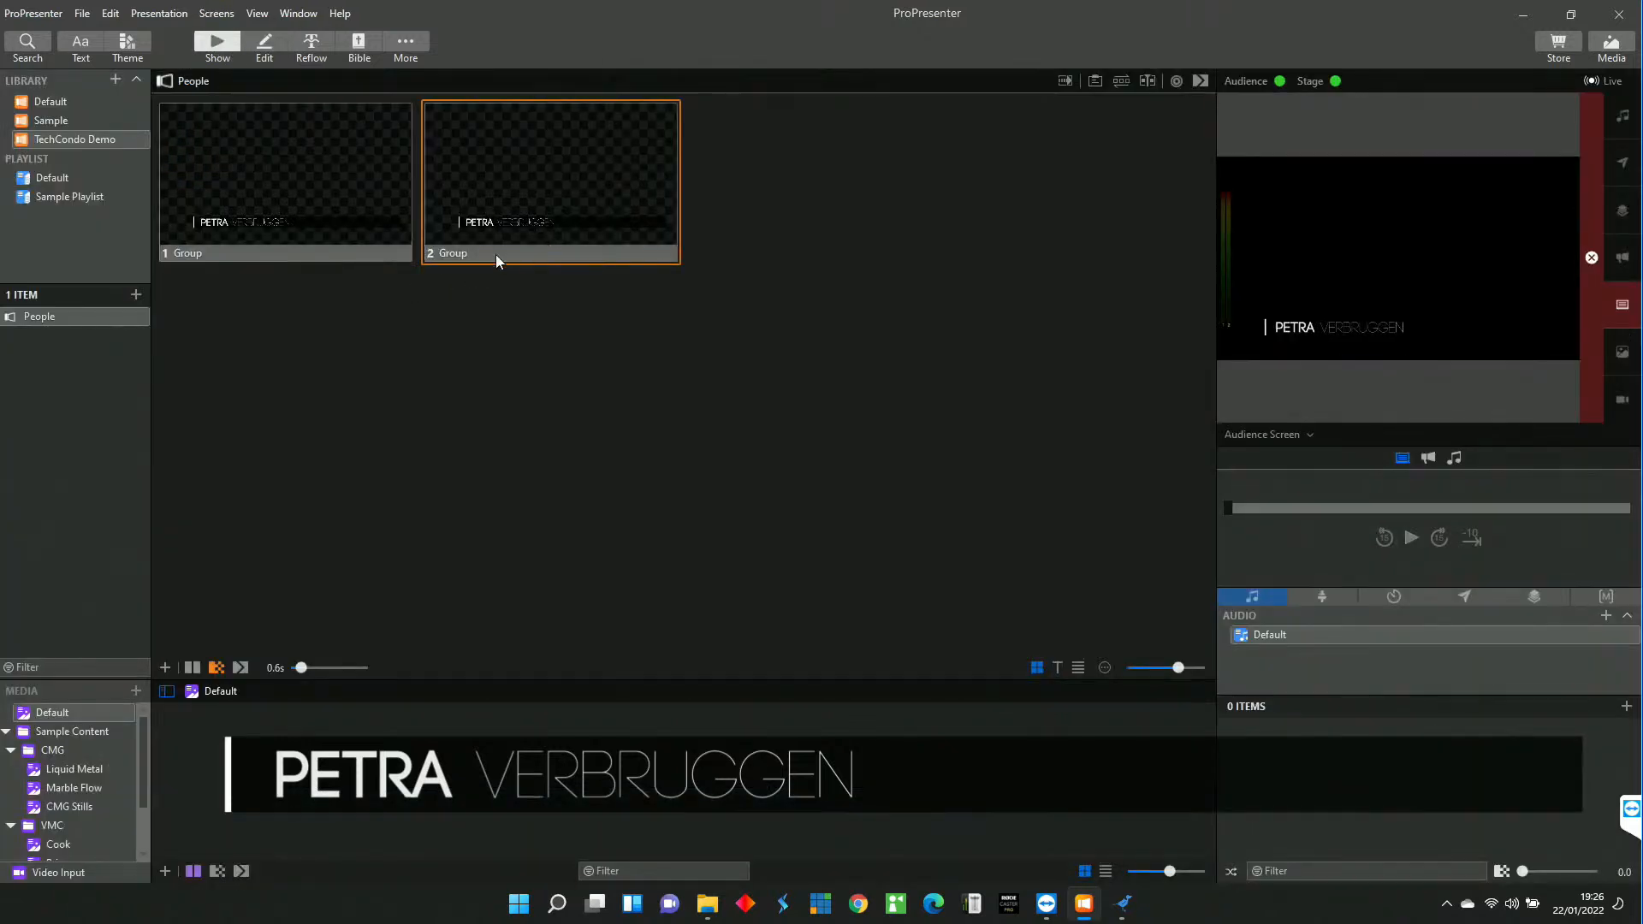
left_click(341, 185)
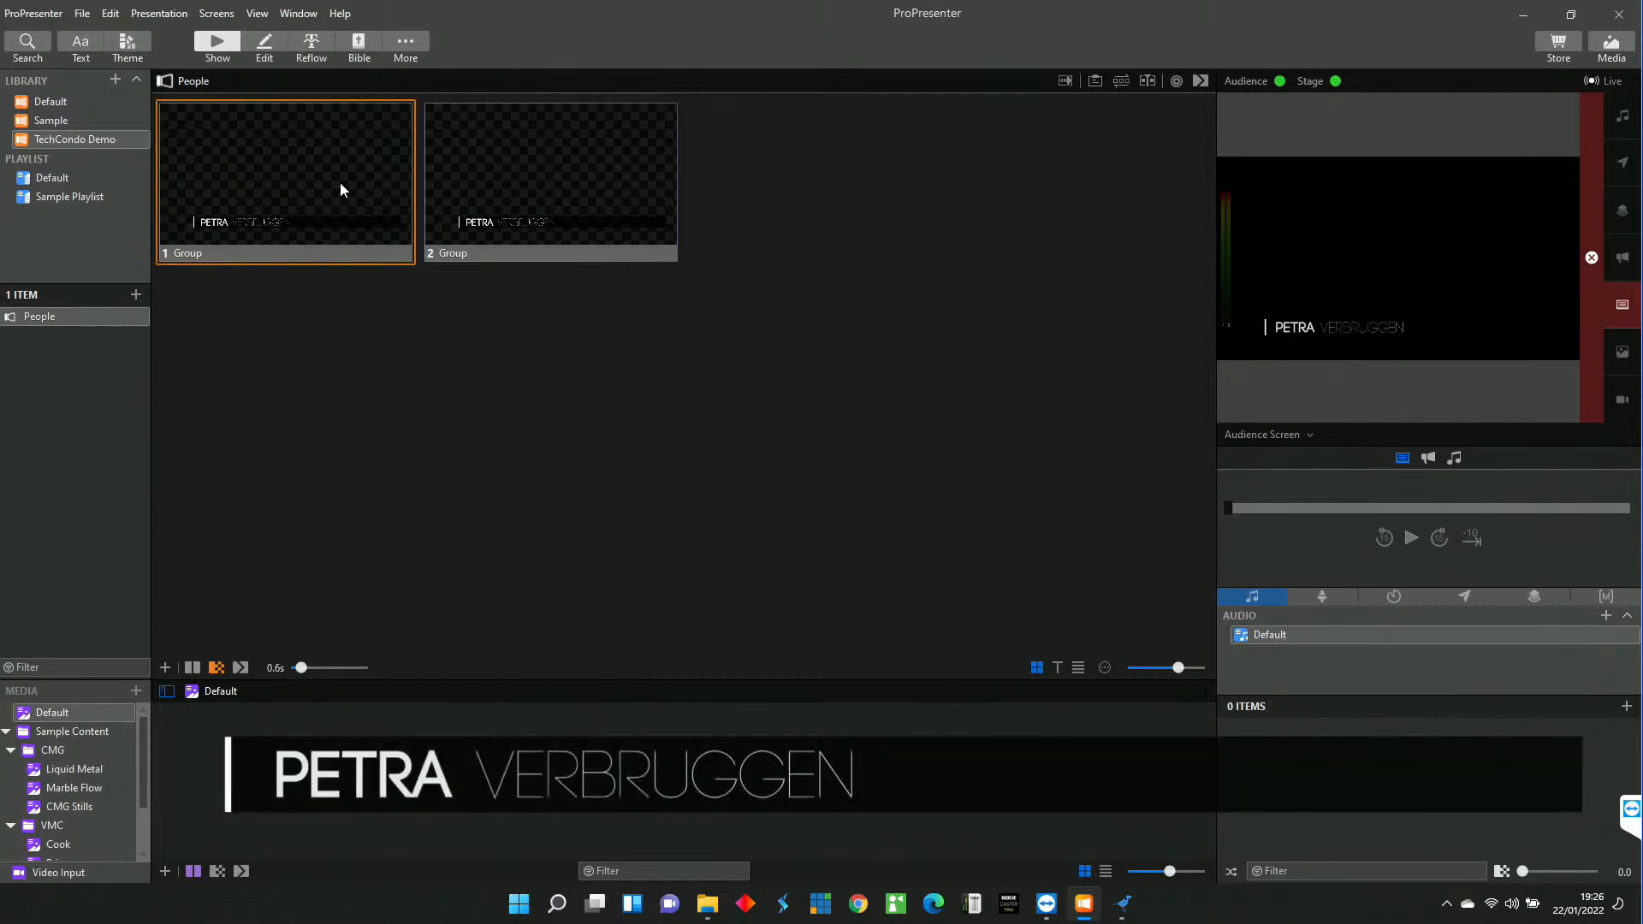
Play the first and second lower-third slides alternately on the audience output to compare them.
left_click(552, 189)
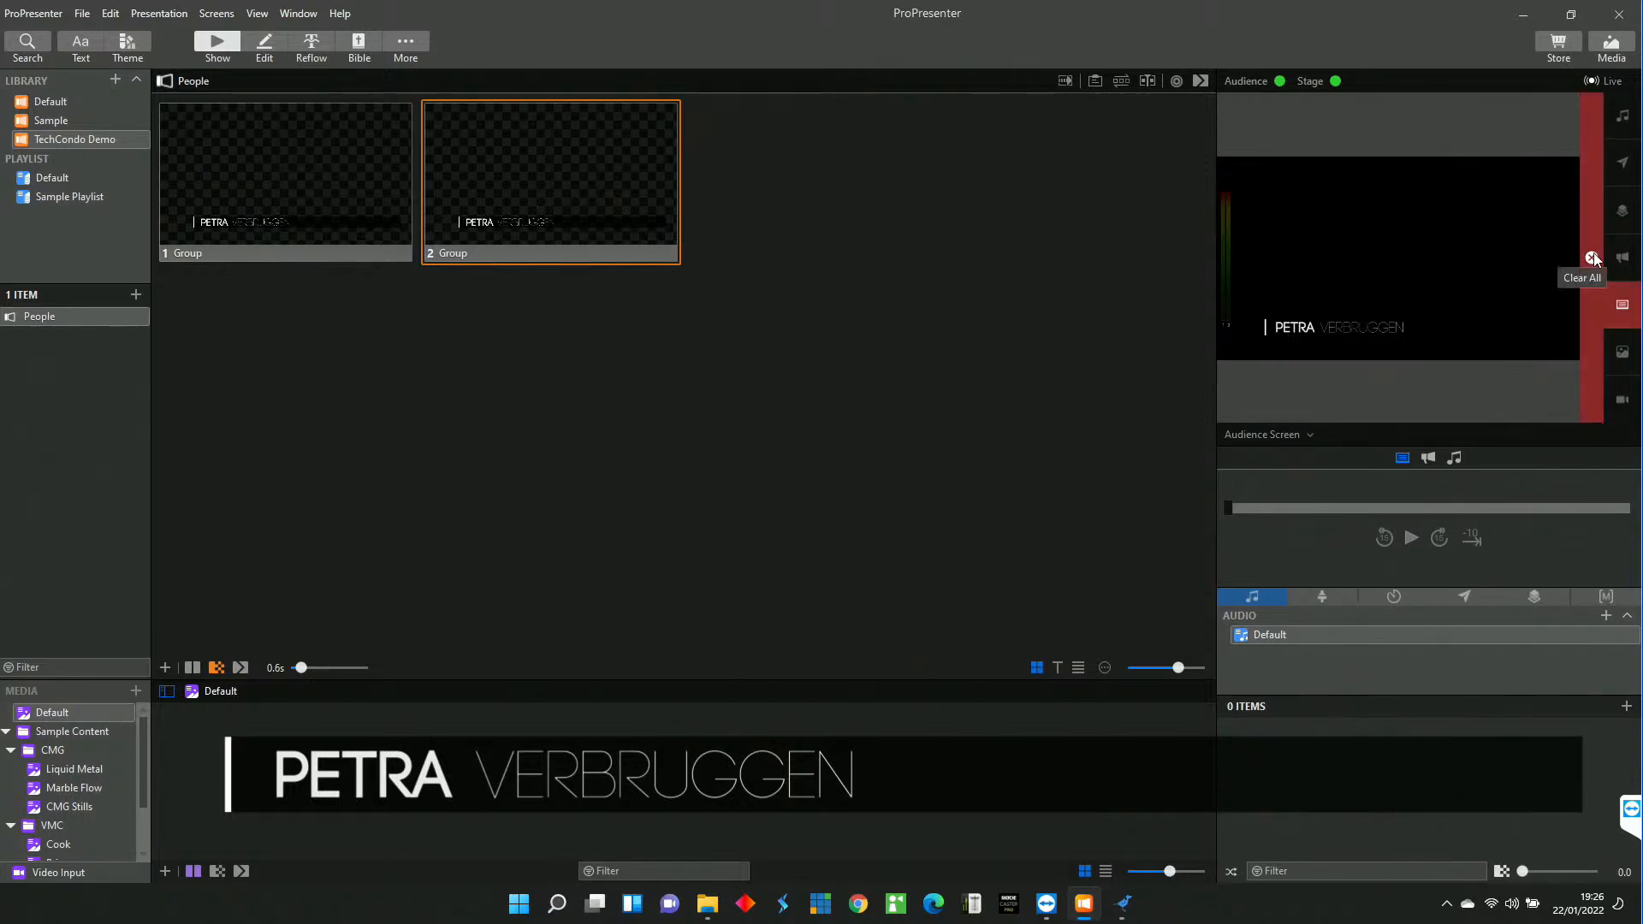
left_click(332, 158)
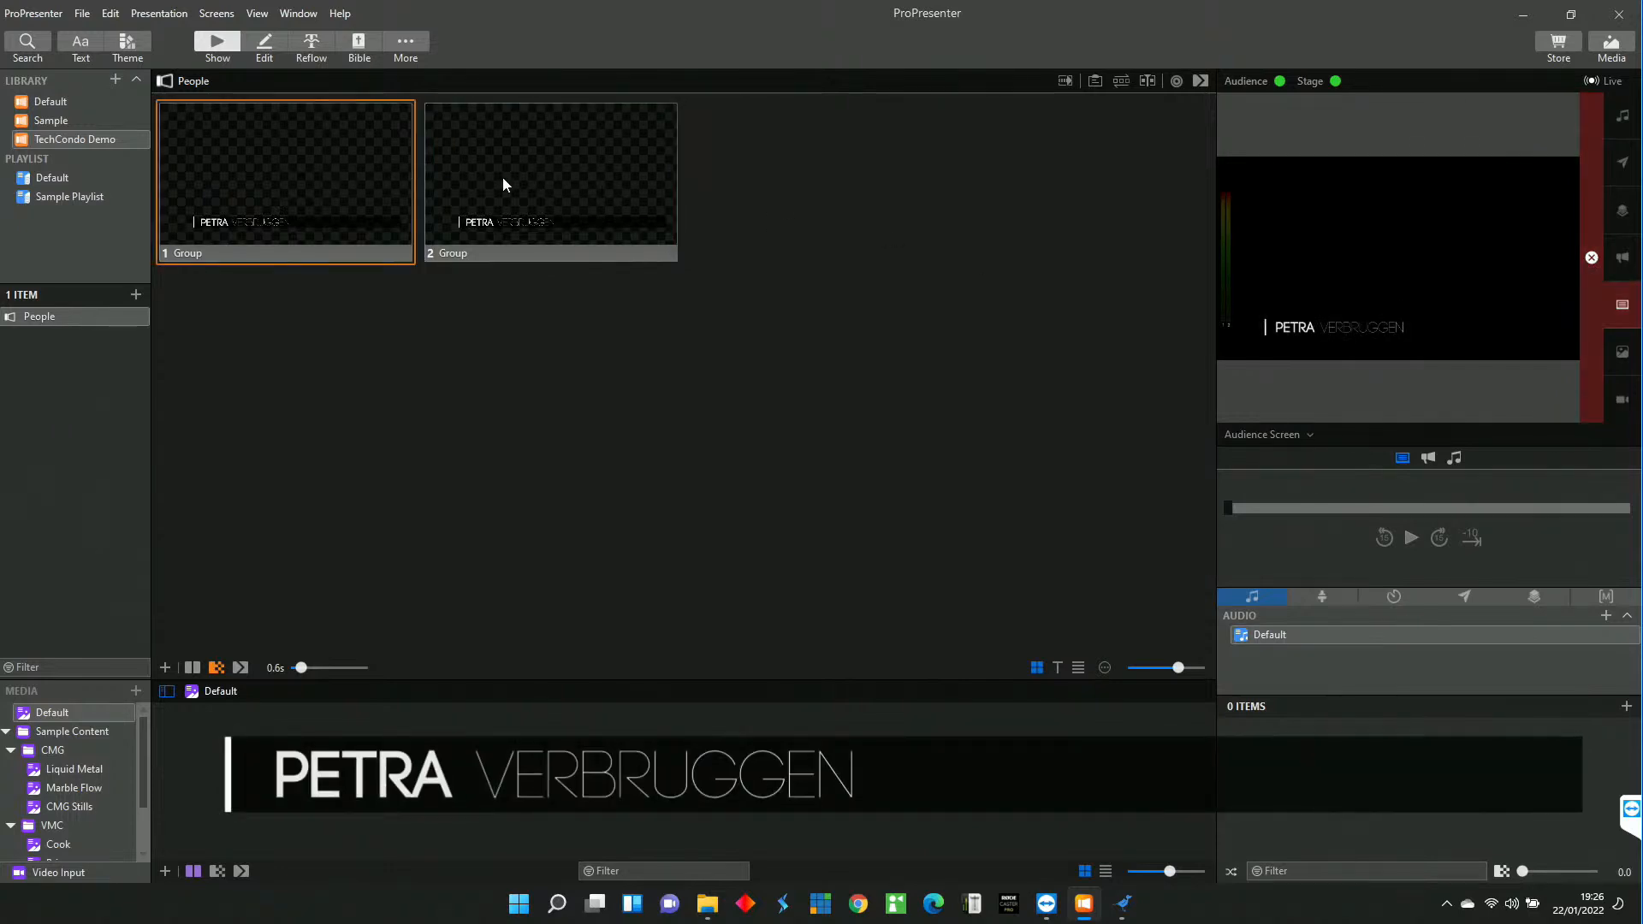
left_click(568, 194)
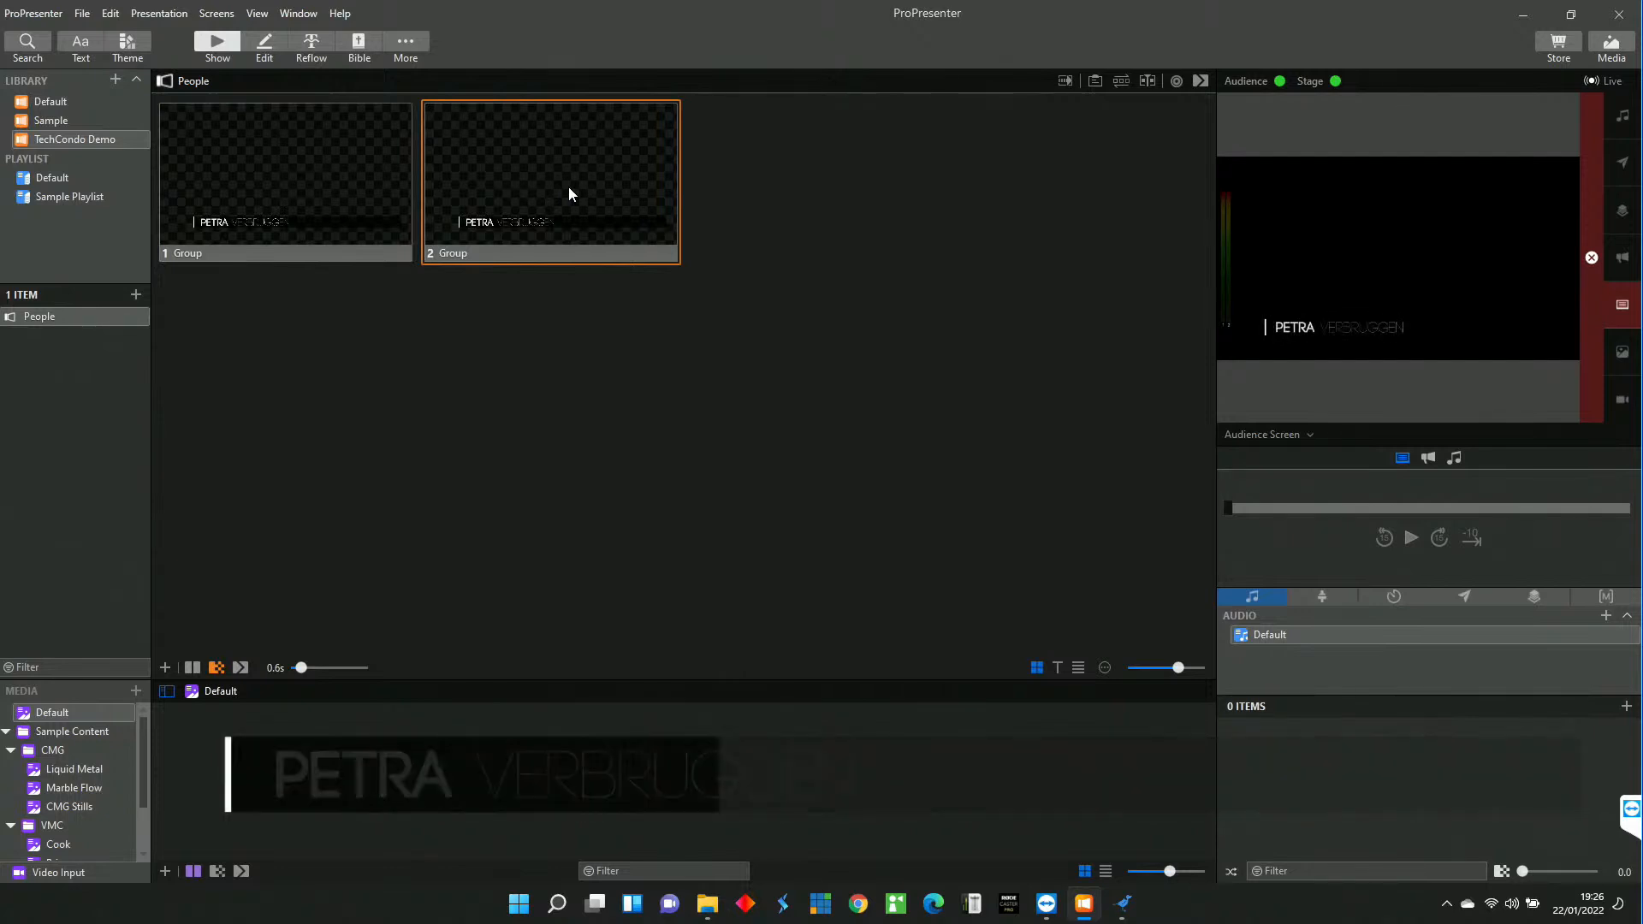
left_click(277, 178)
left_click(552, 172)
Open the second People slide for editing and replace its placeholder text with "This is the second version".
right_click(553, 172)
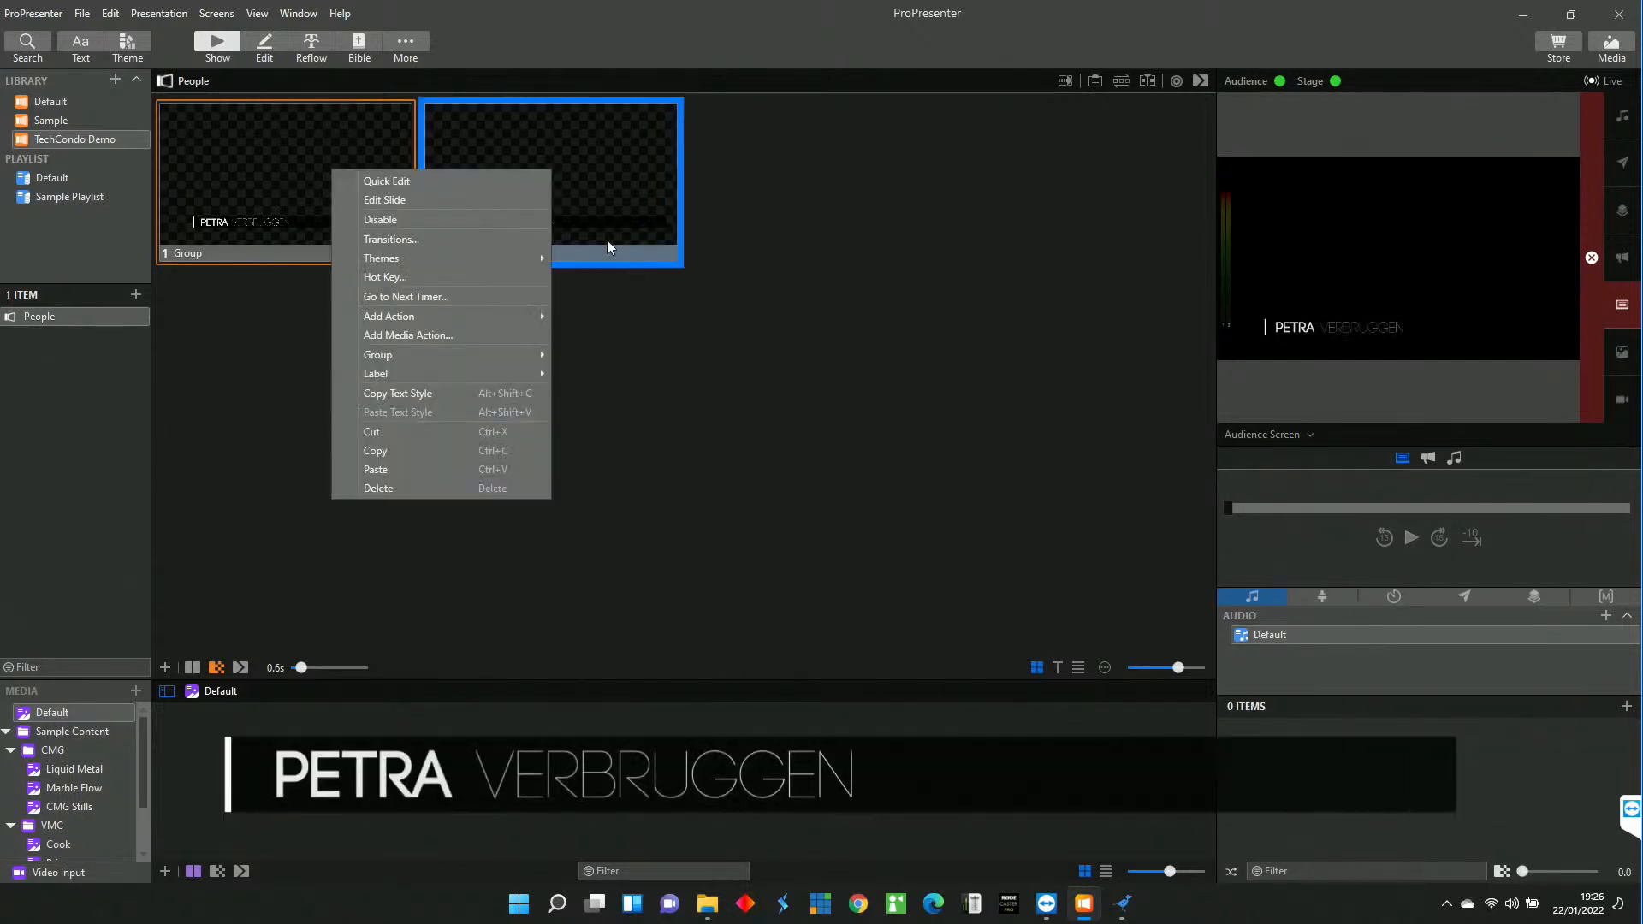
left_click(605, 158)
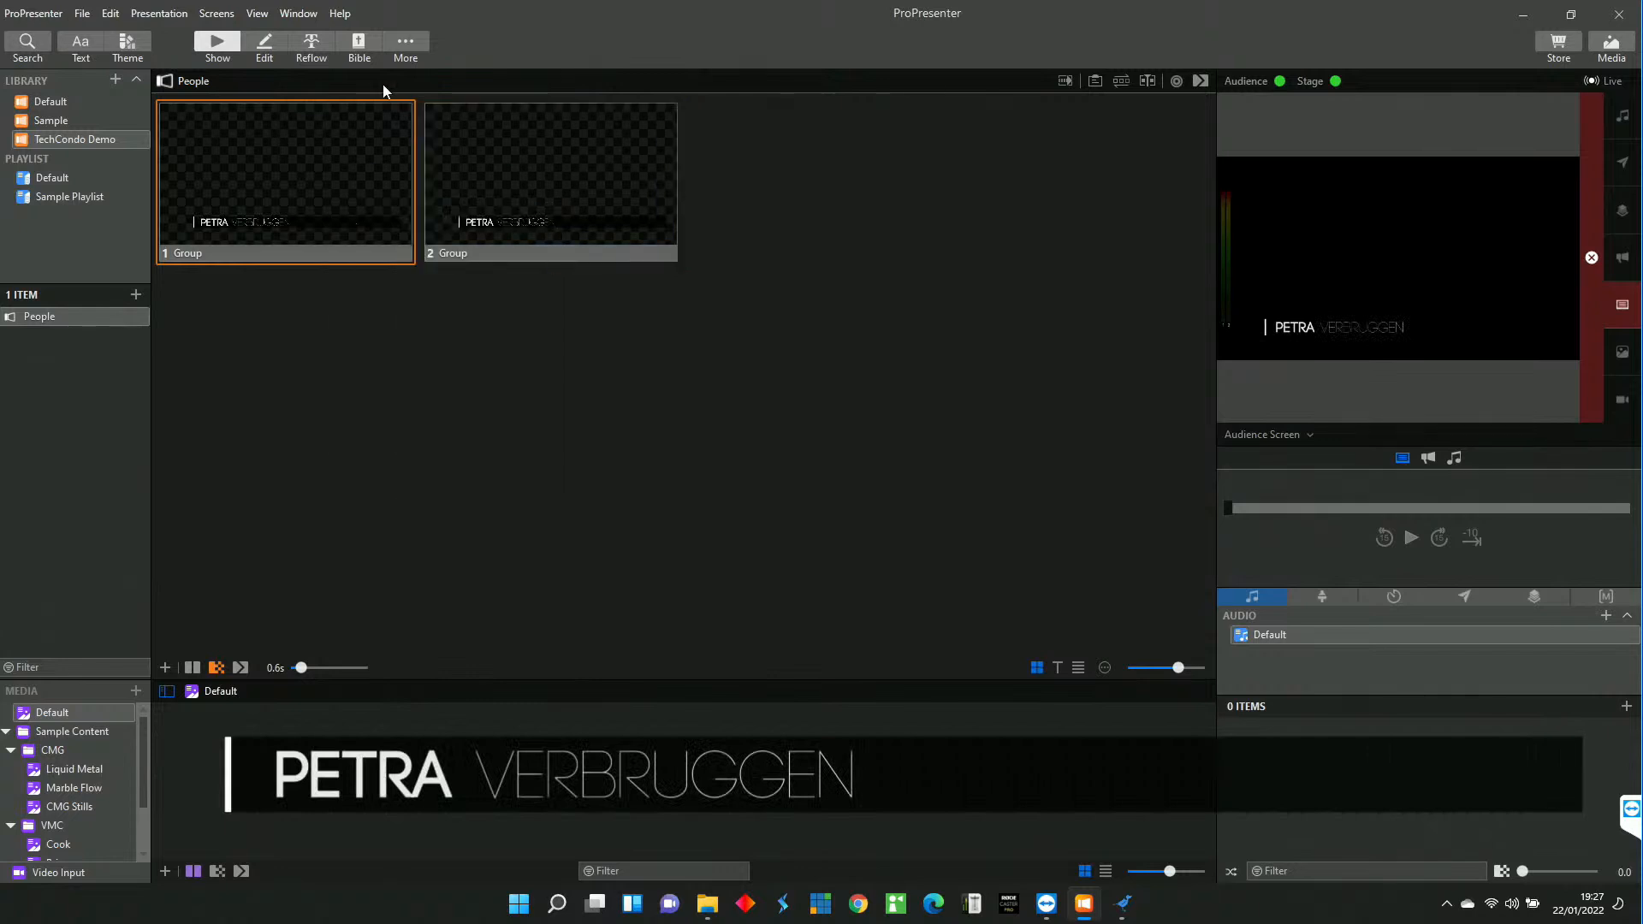
left_click(258, 48)
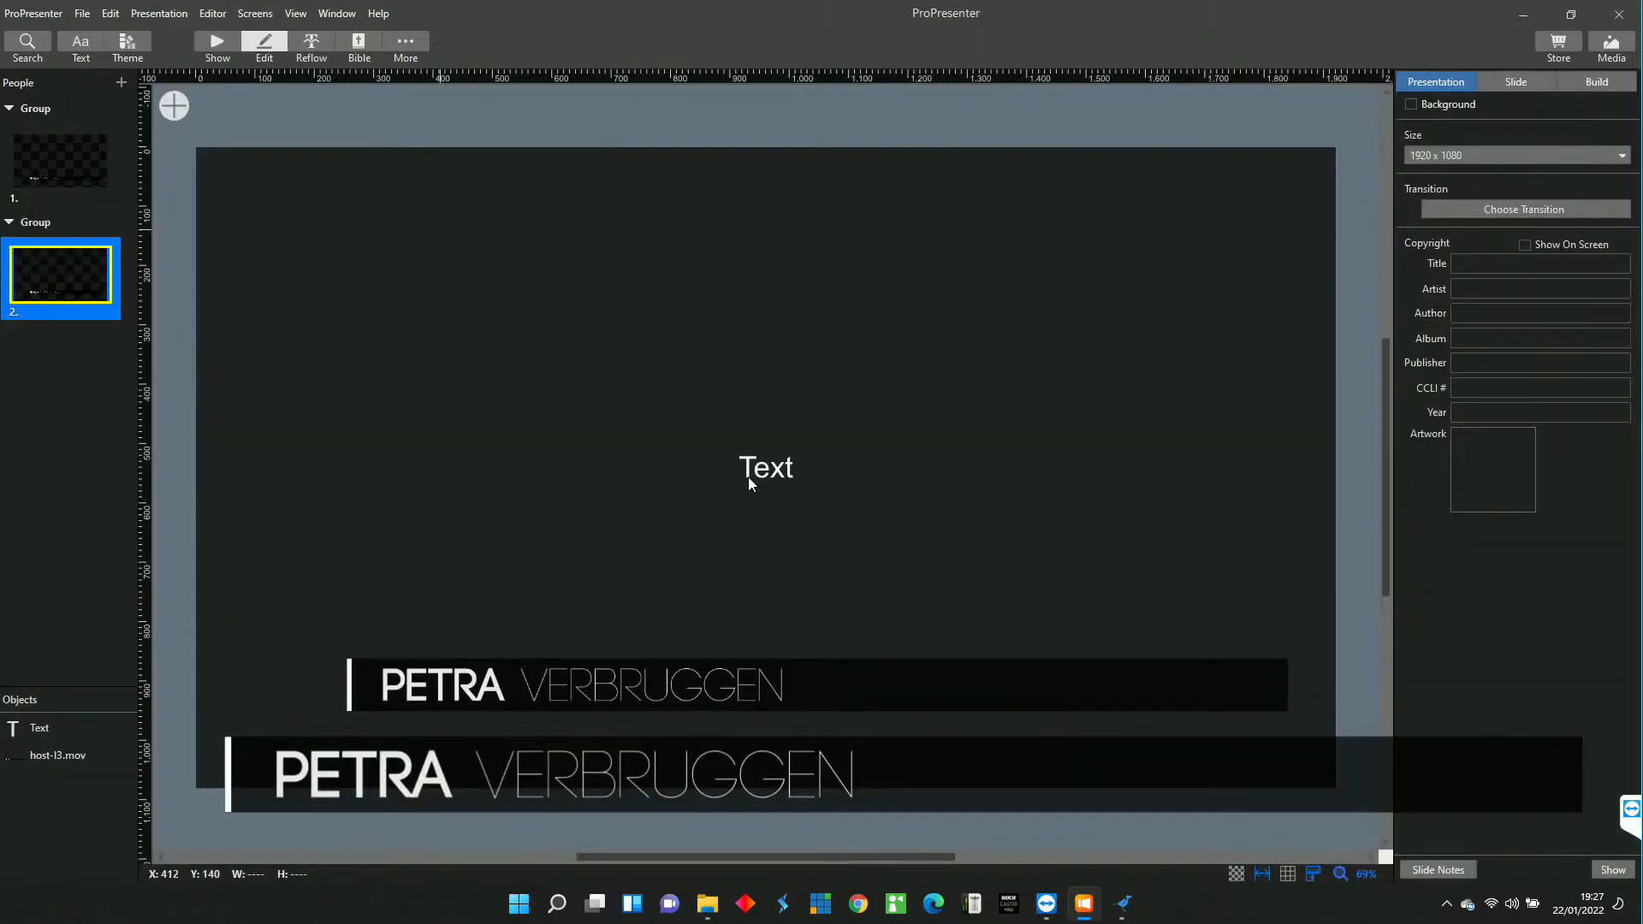
double_click(778, 463)
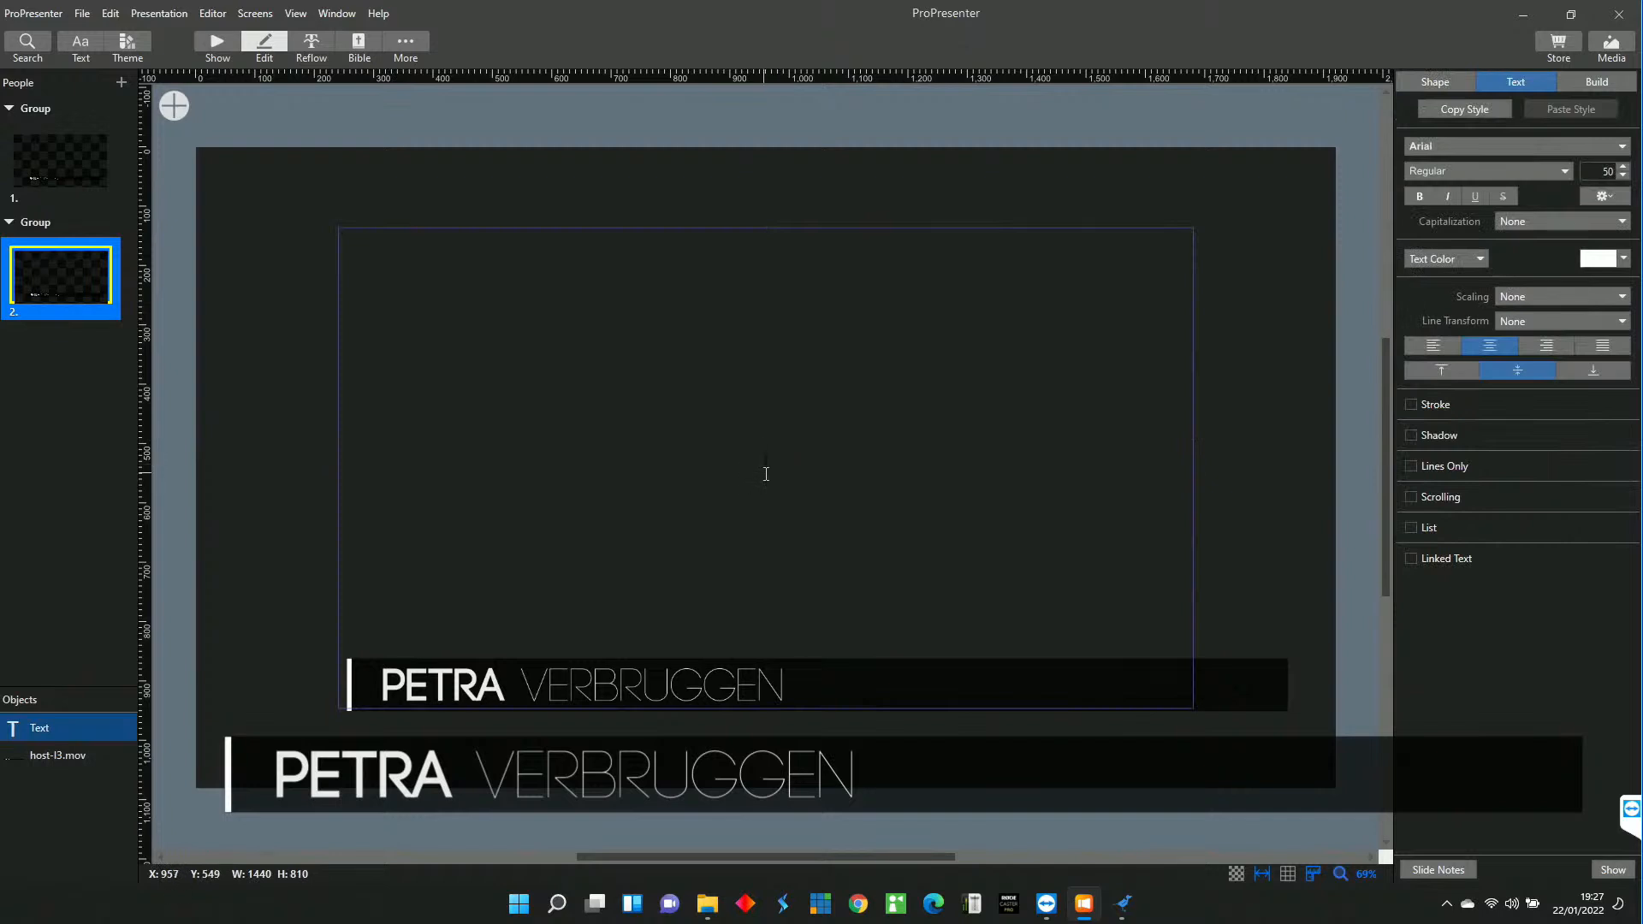
type("This is")
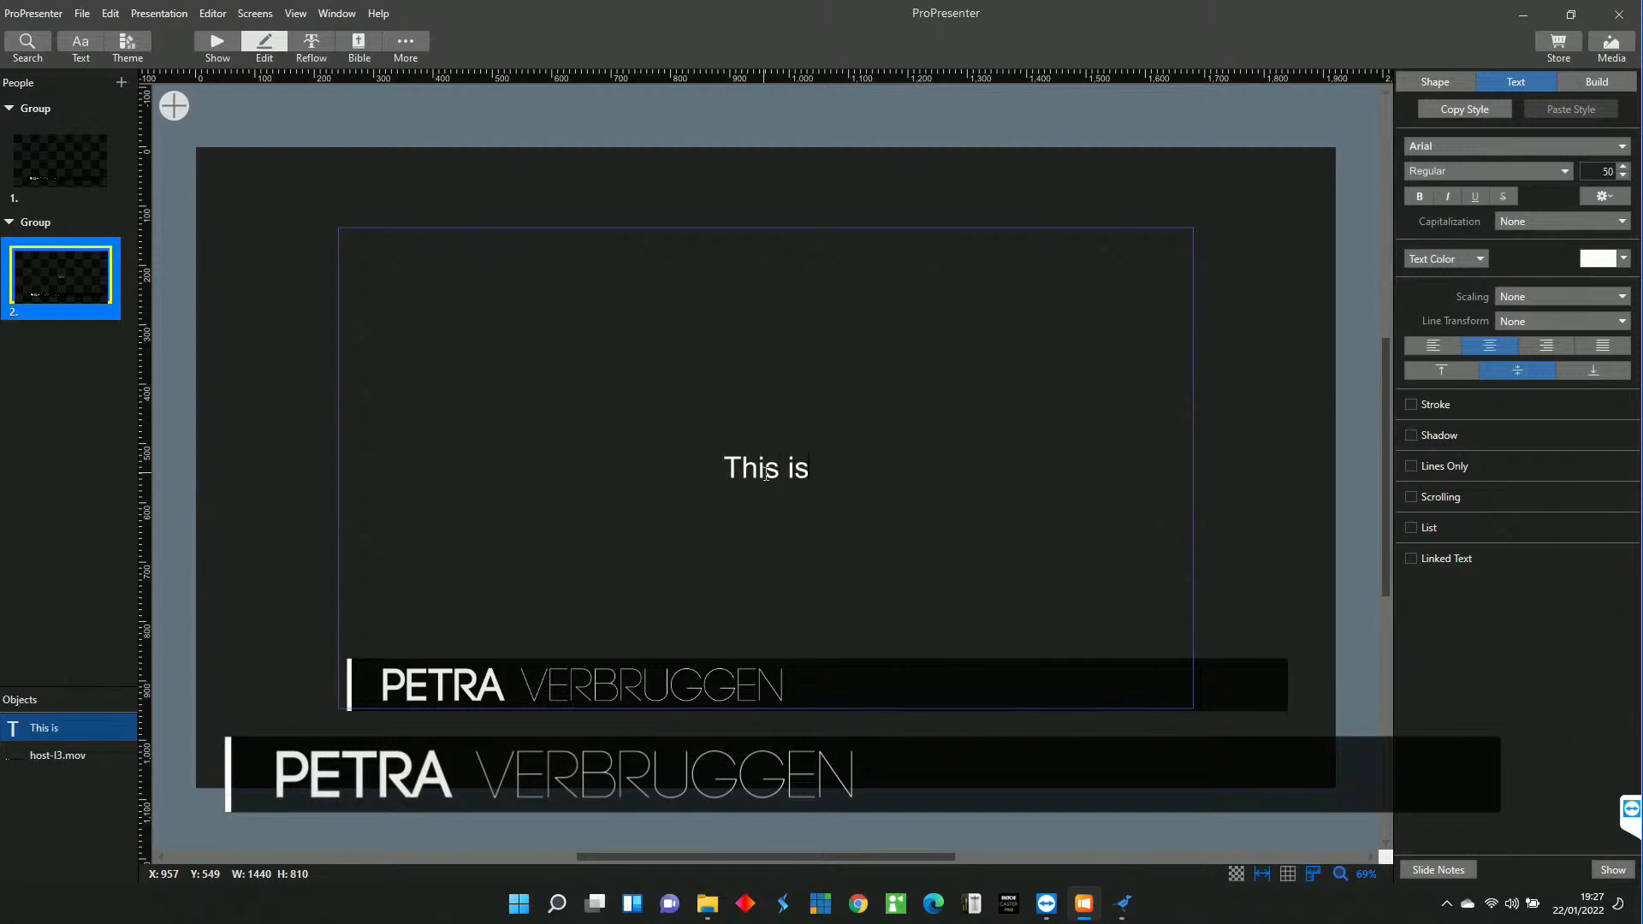
type(" the second")
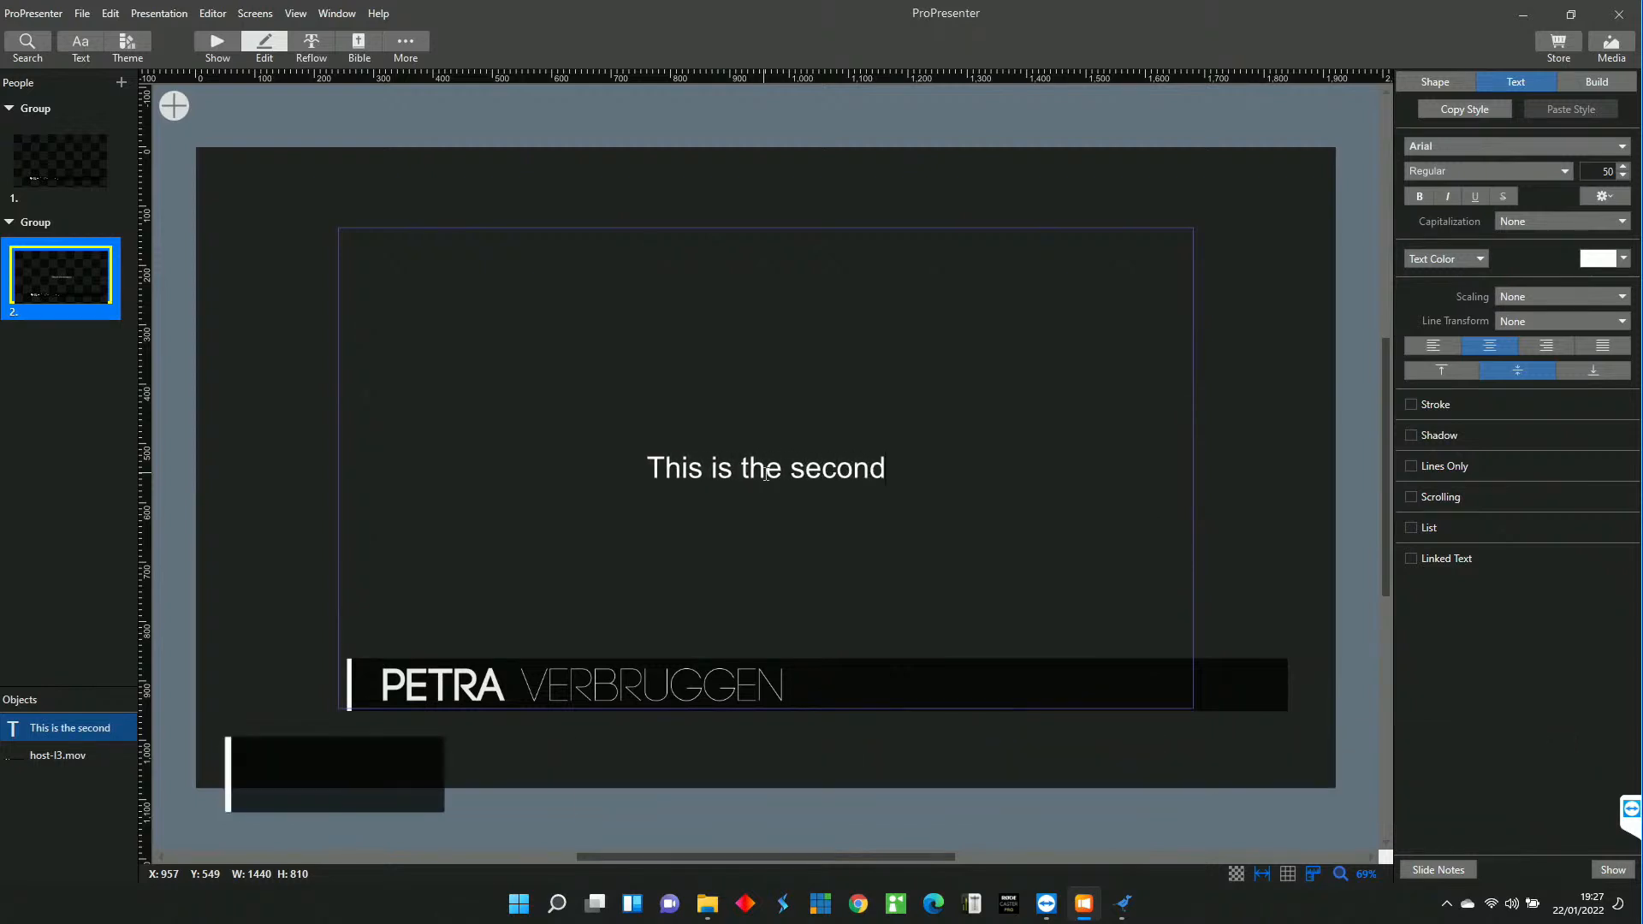
type(" version")
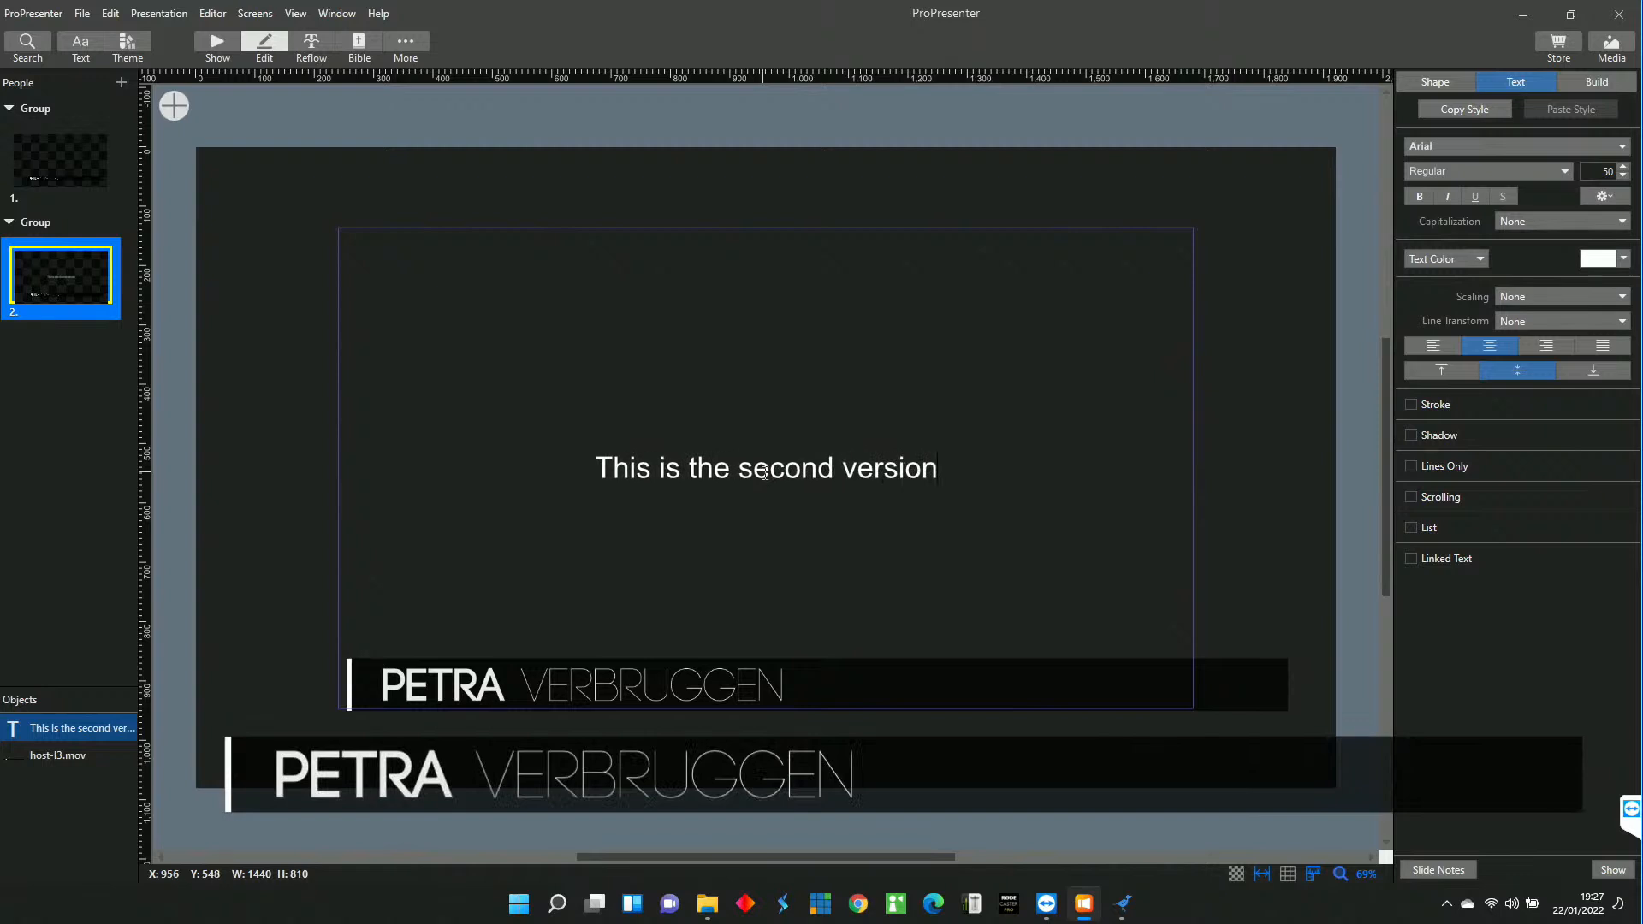
Move the "This is the second version" text onto the right end of the lower-third bar.
left_click(1104, 470)
left_click(927, 443)
left_click_drag(927, 443, 1152, 691)
left_click(933, 364)
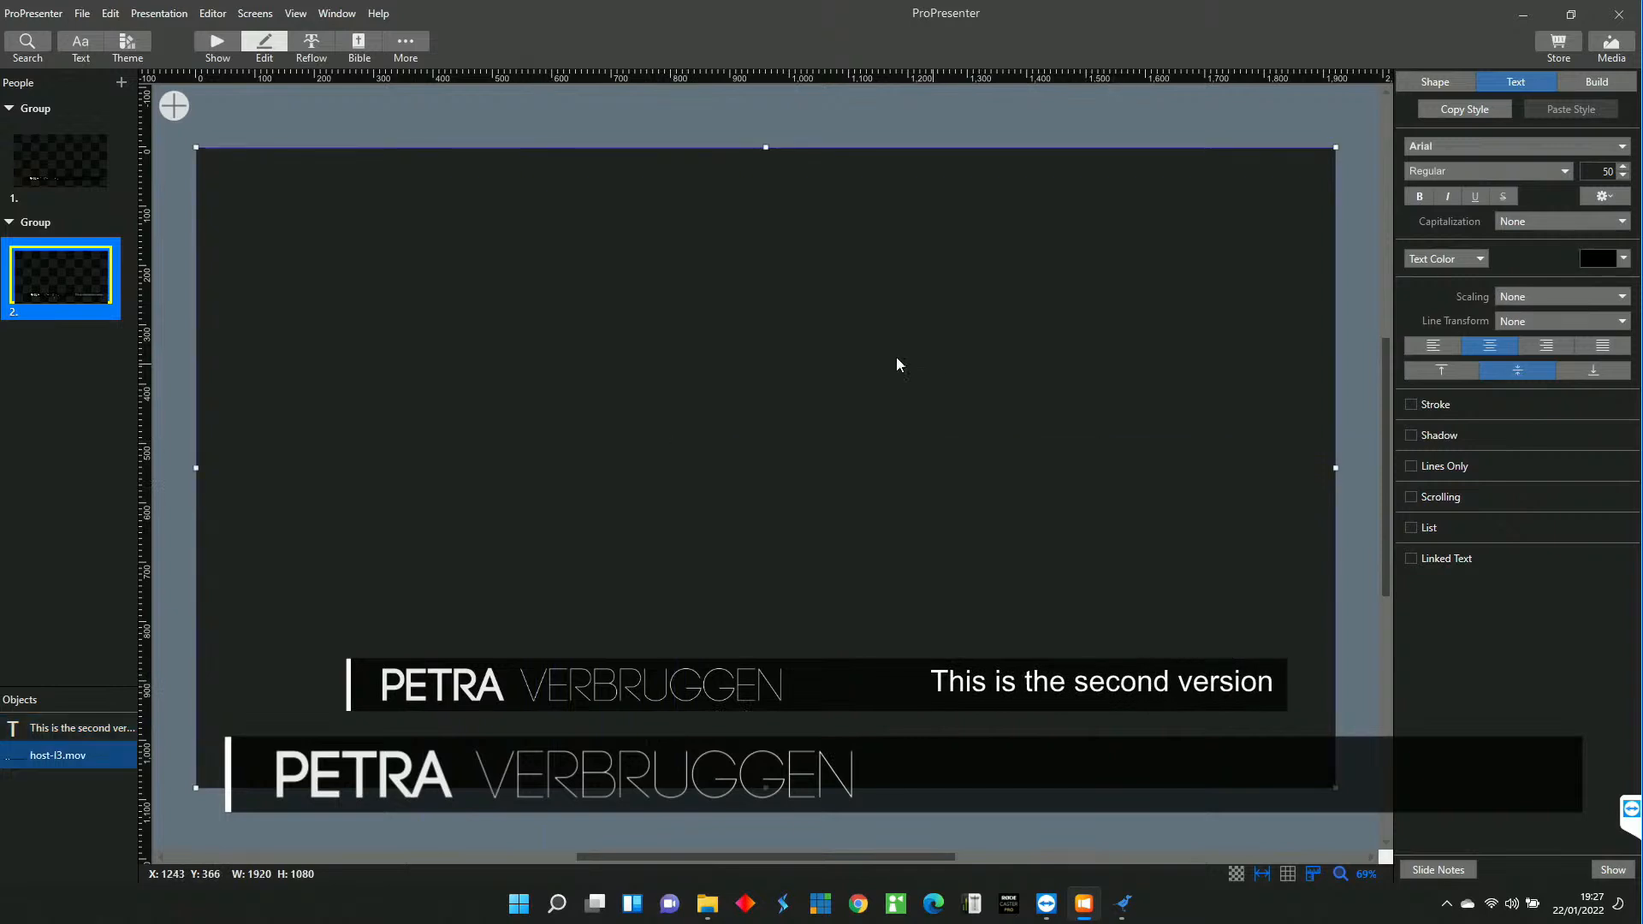
Return to the show view and play the first and second slides alternately on the audience output.
left_click(134, 145)
left_click(209, 39)
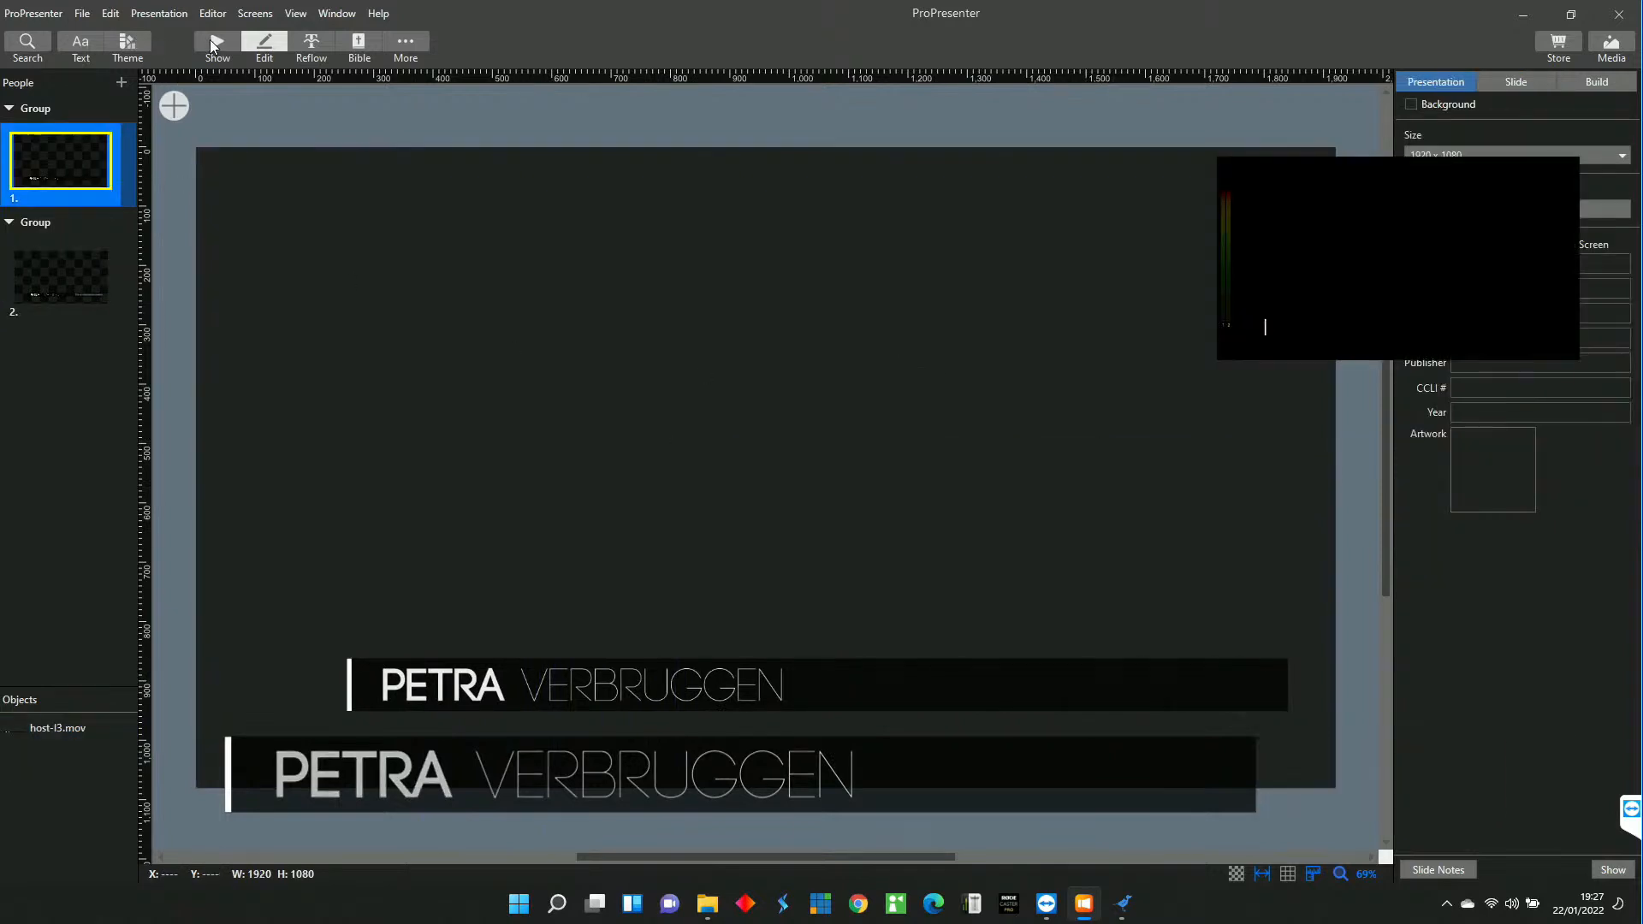
left_click(290, 198)
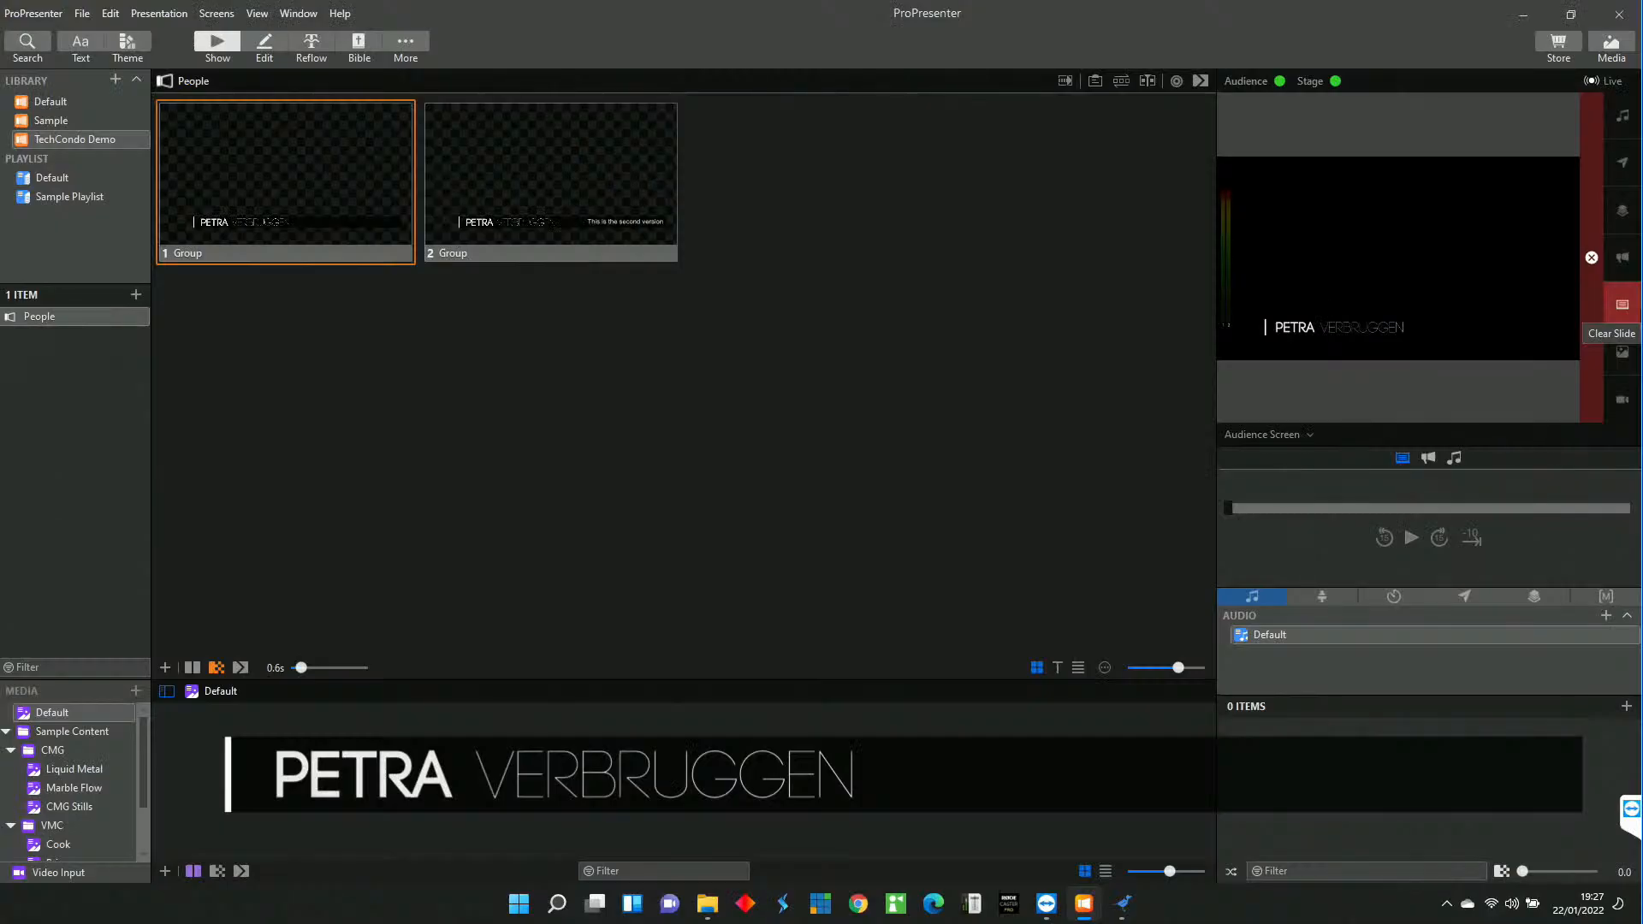
left_click(613, 213)
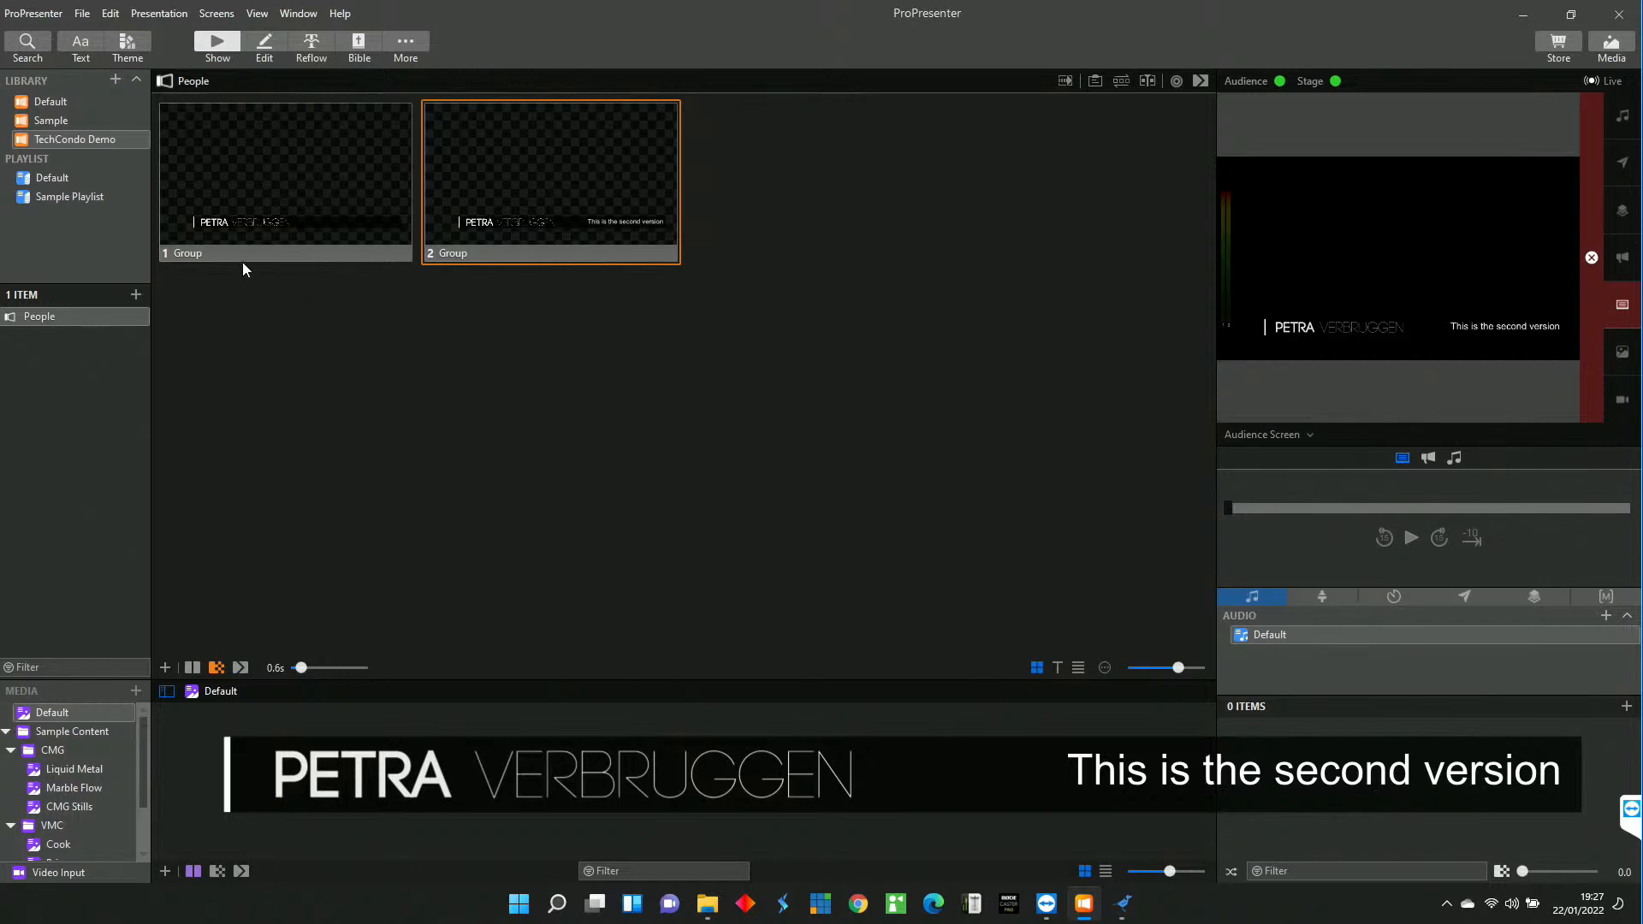
left_click(279, 247)
Label the first People slide with the host's first name.
right_click(264, 249)
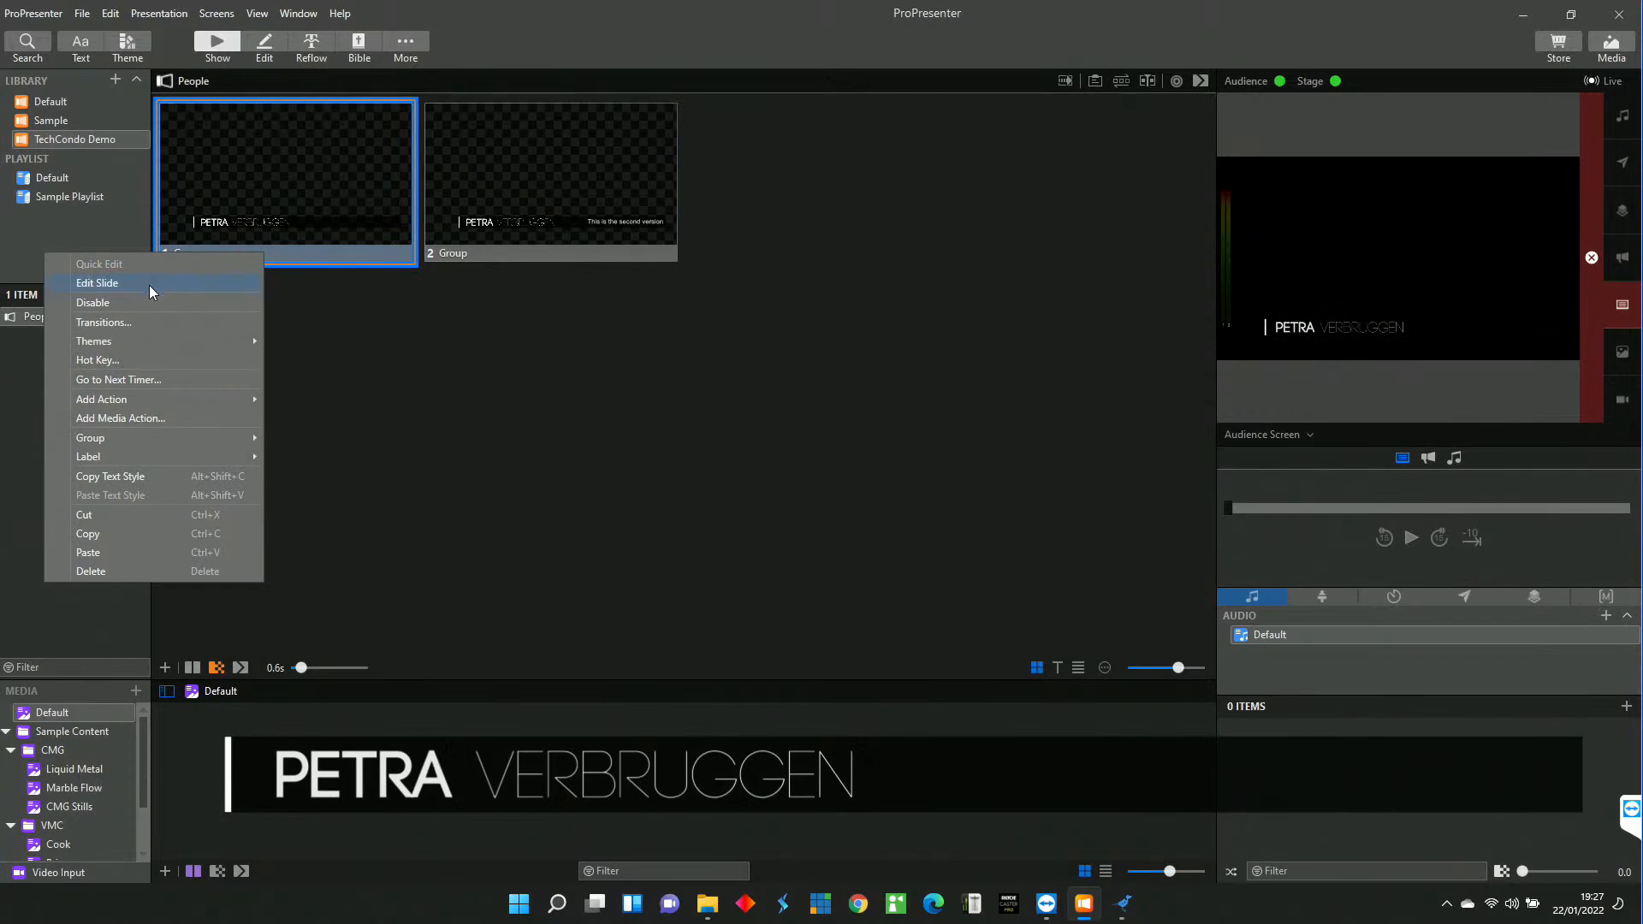
mouse_move(165, 454)
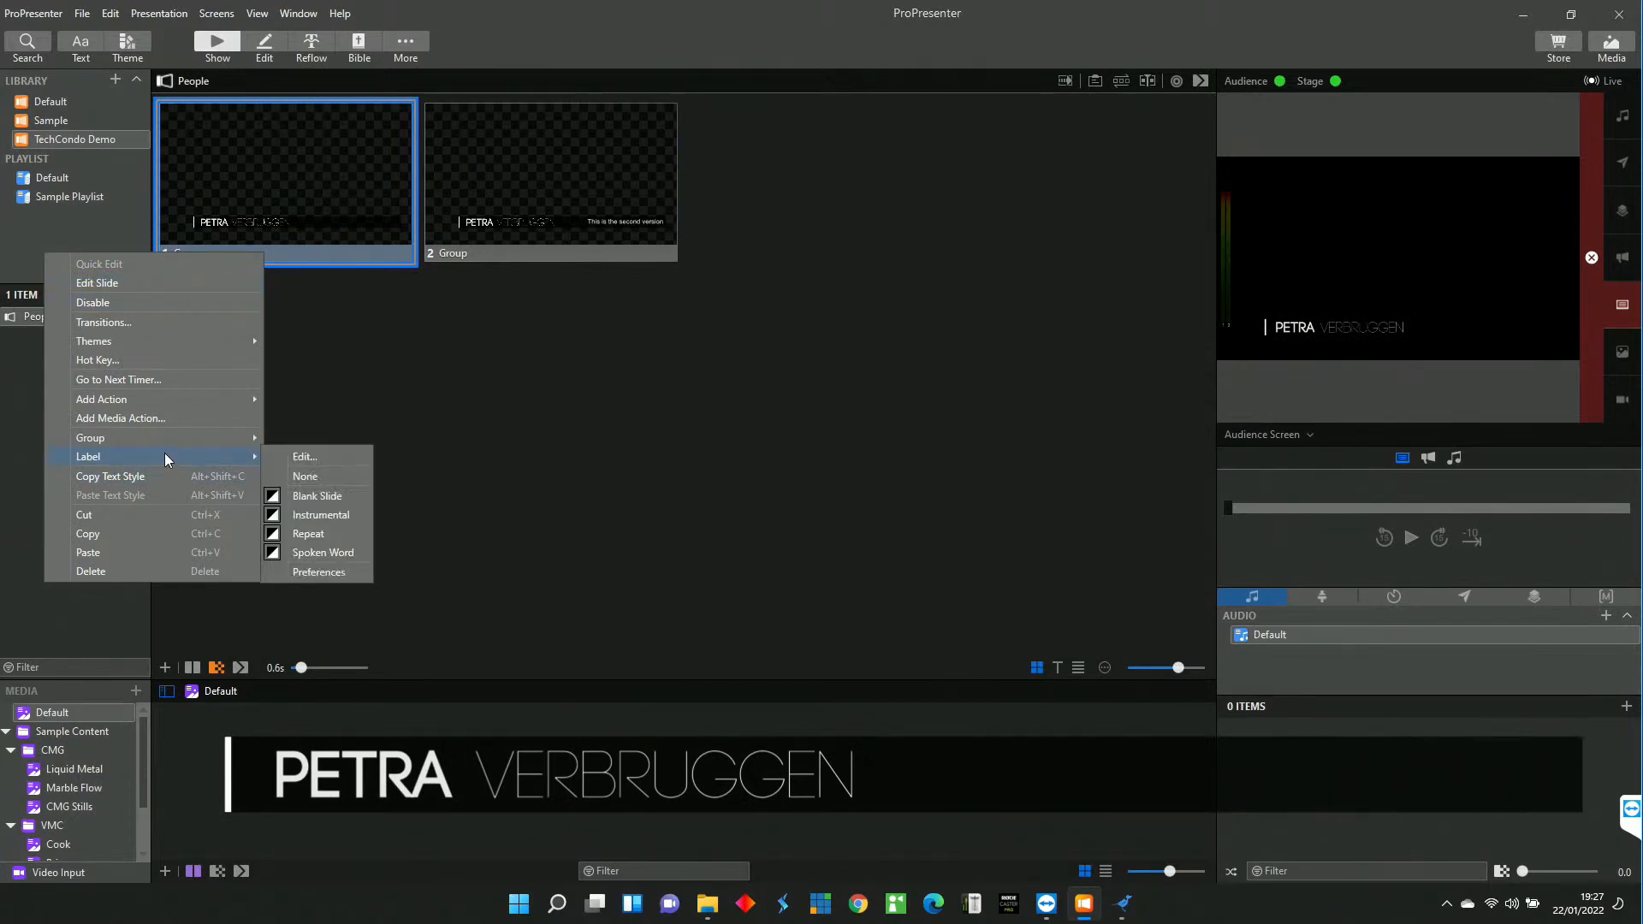
left_click(340, 460)
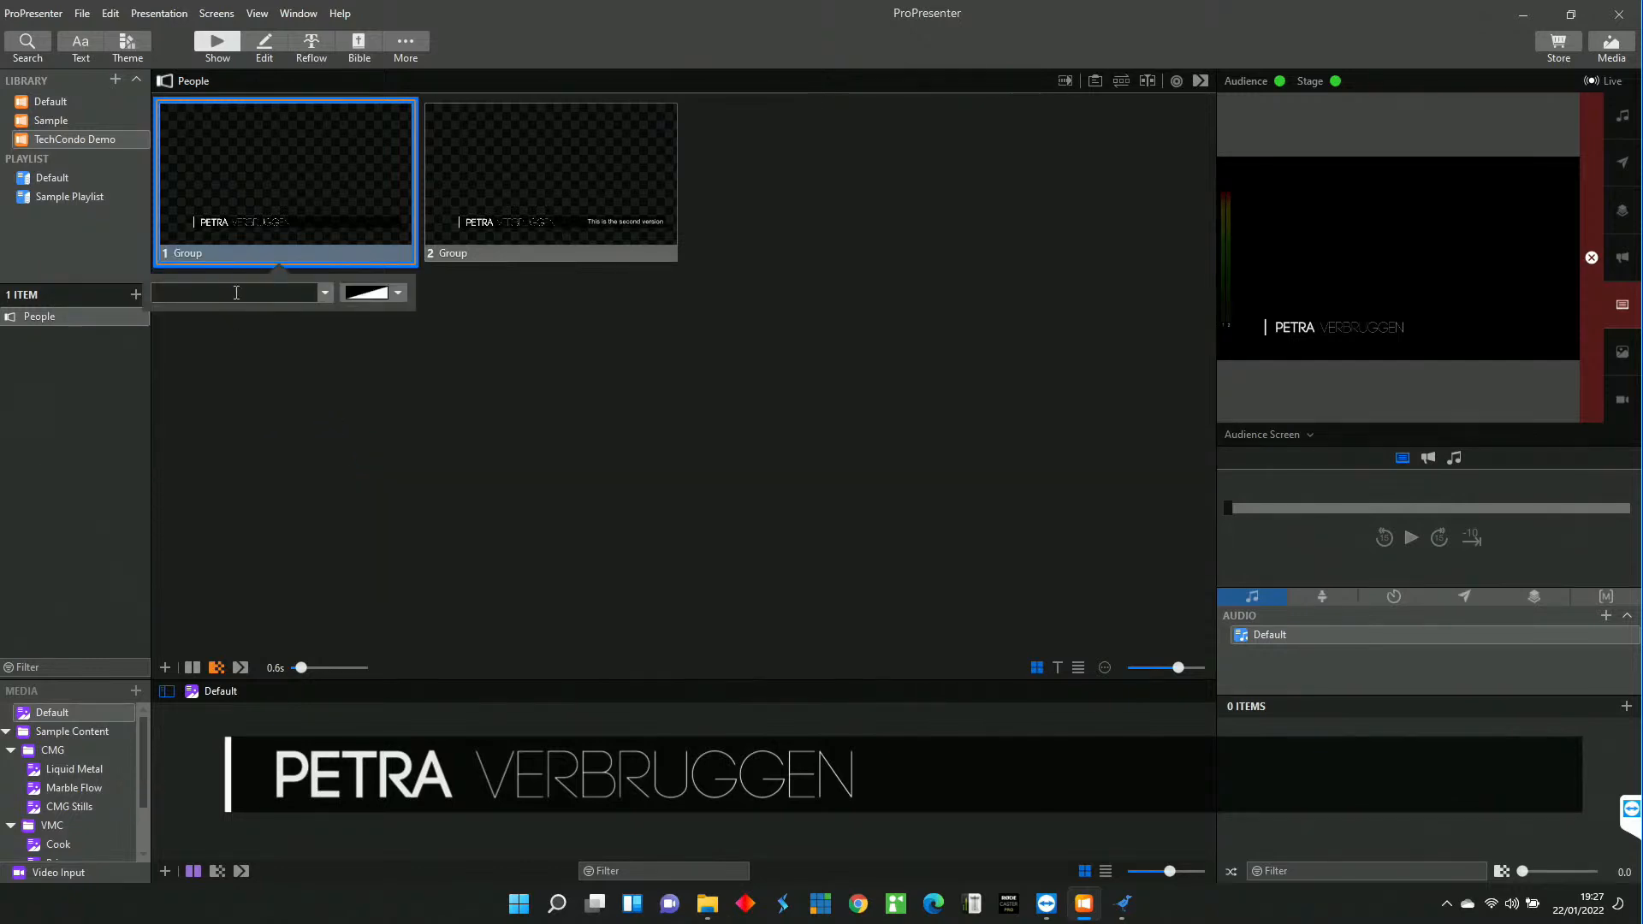
type("Petra")
left_click(414, 380)
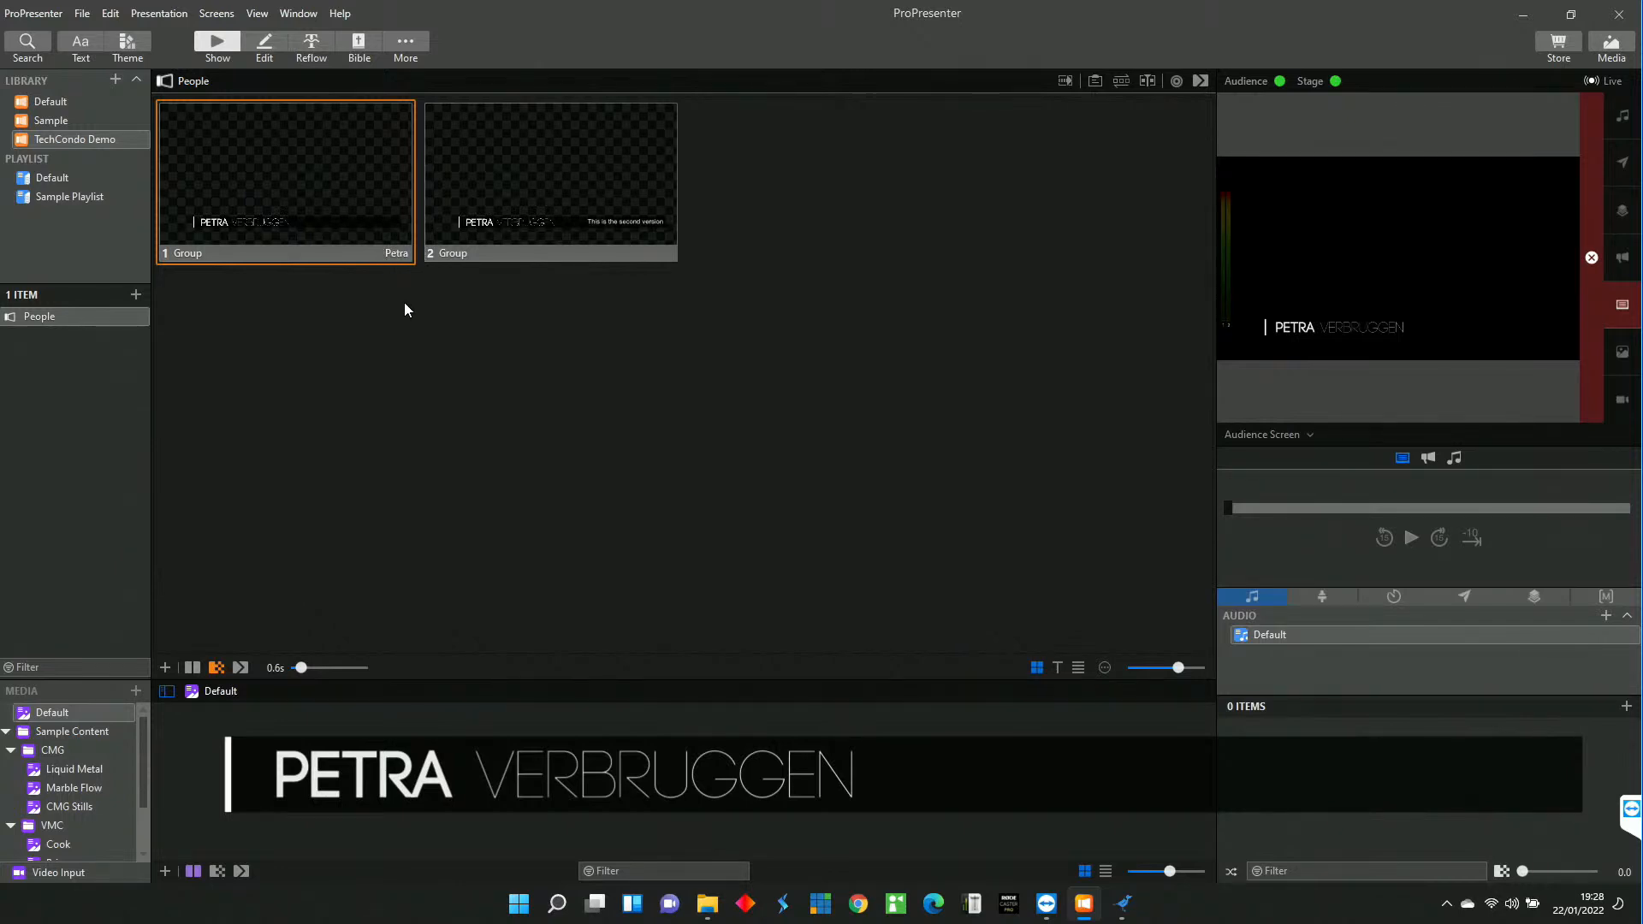
Review the label options of the first slide and clear everything from the audience output.
right_click(336, 253)
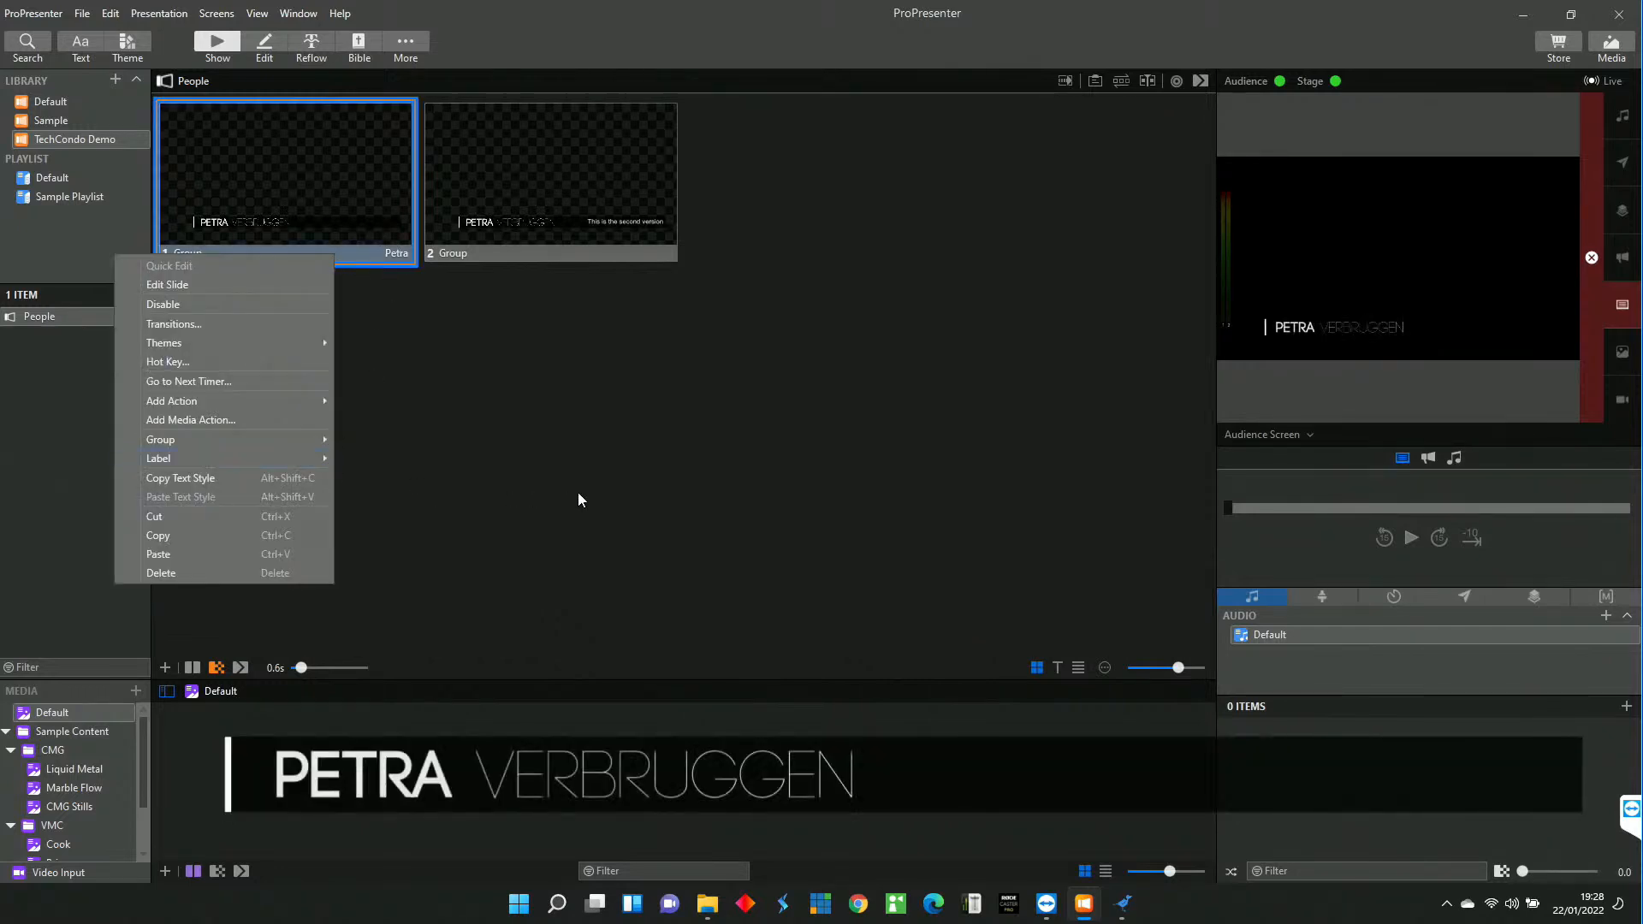
mouse_move(308, 460)
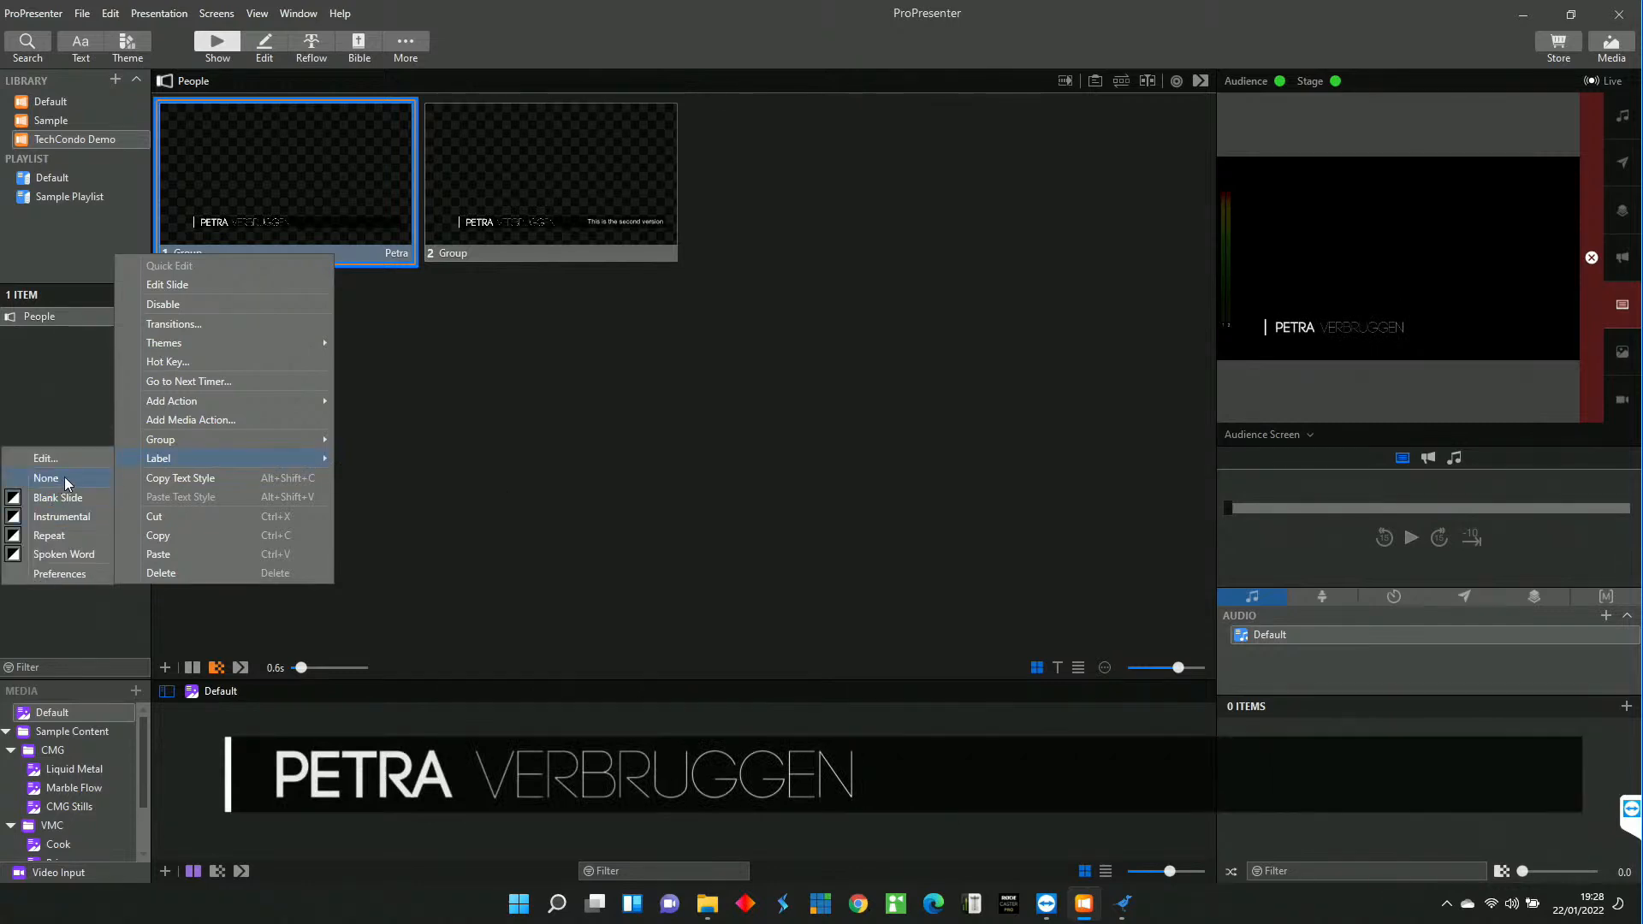
left_click(546, 532)
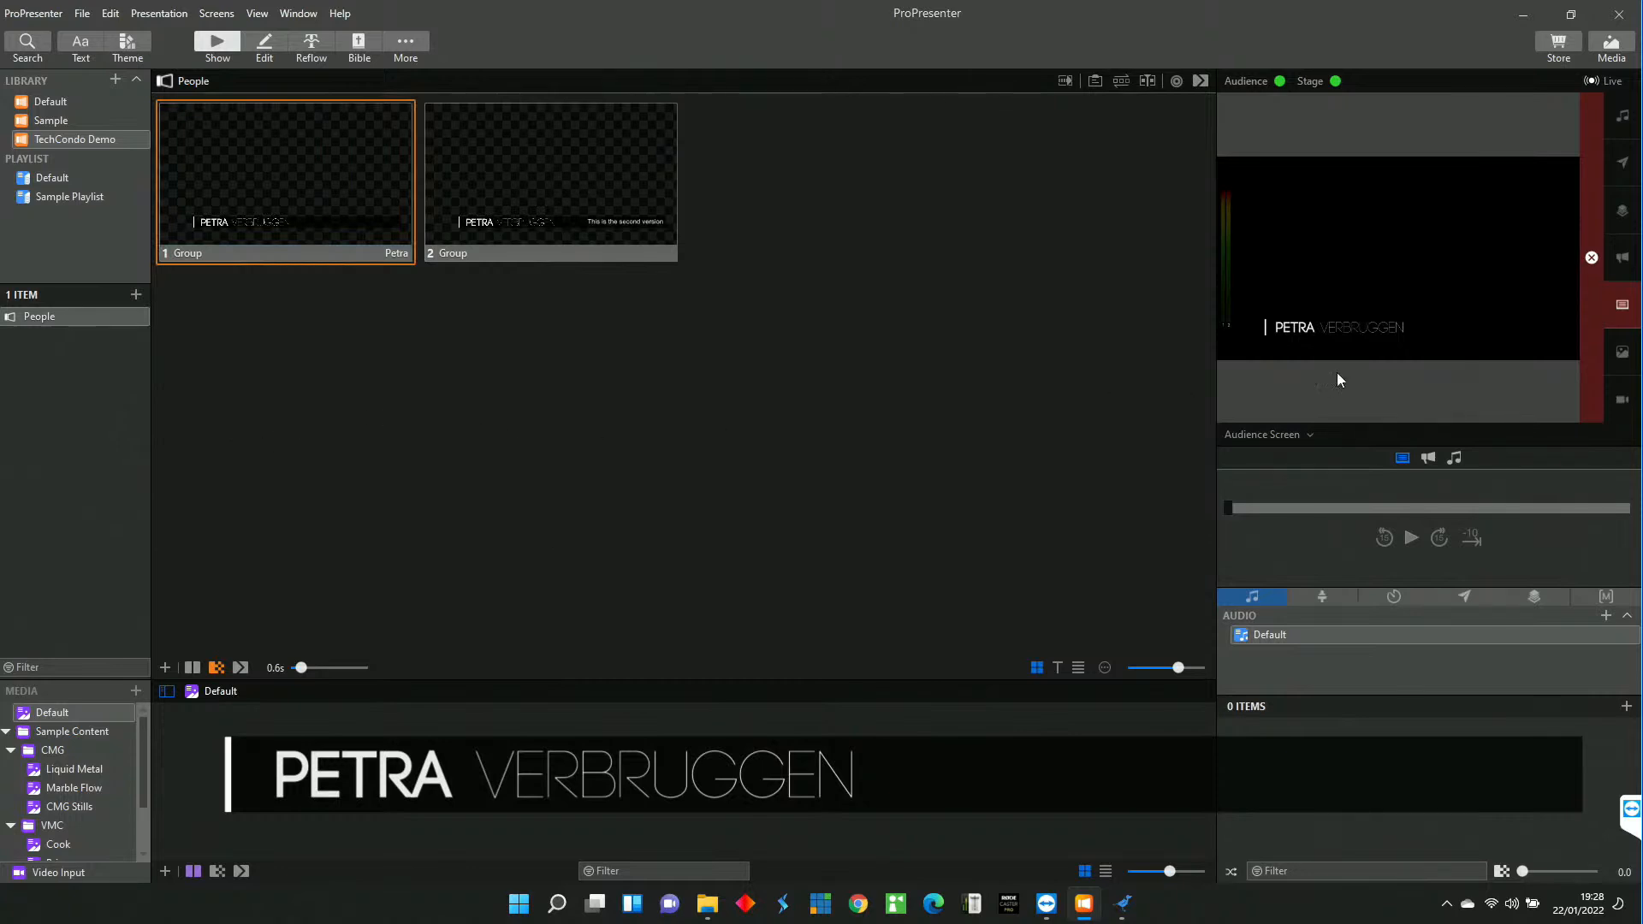
left_click(1590, 256)
left_click(1591, 258)
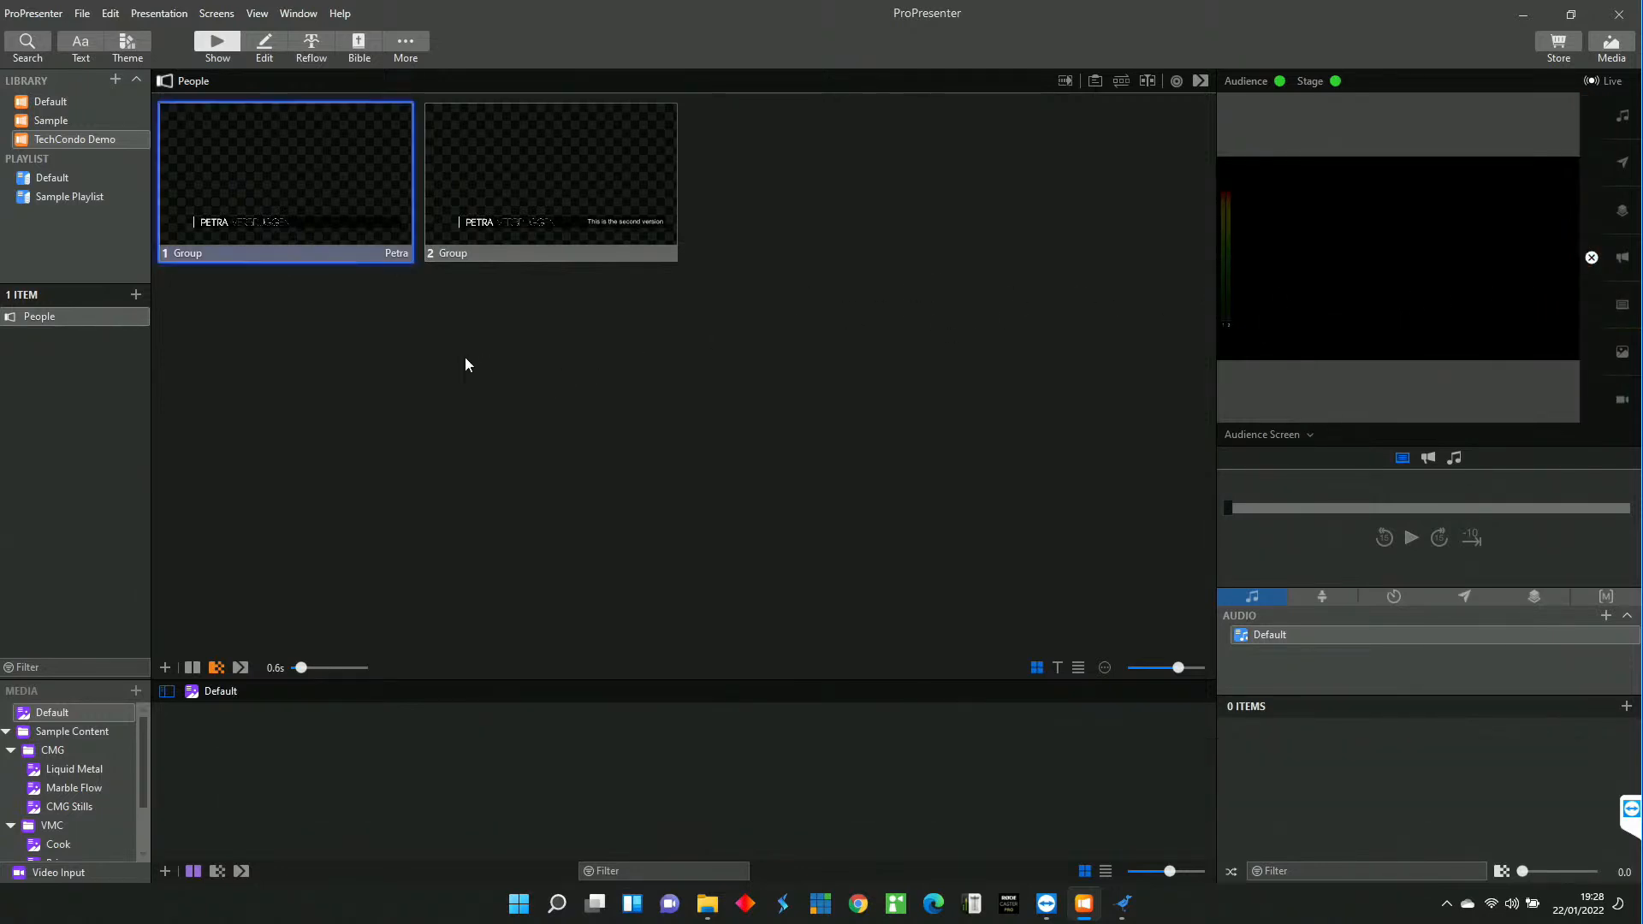
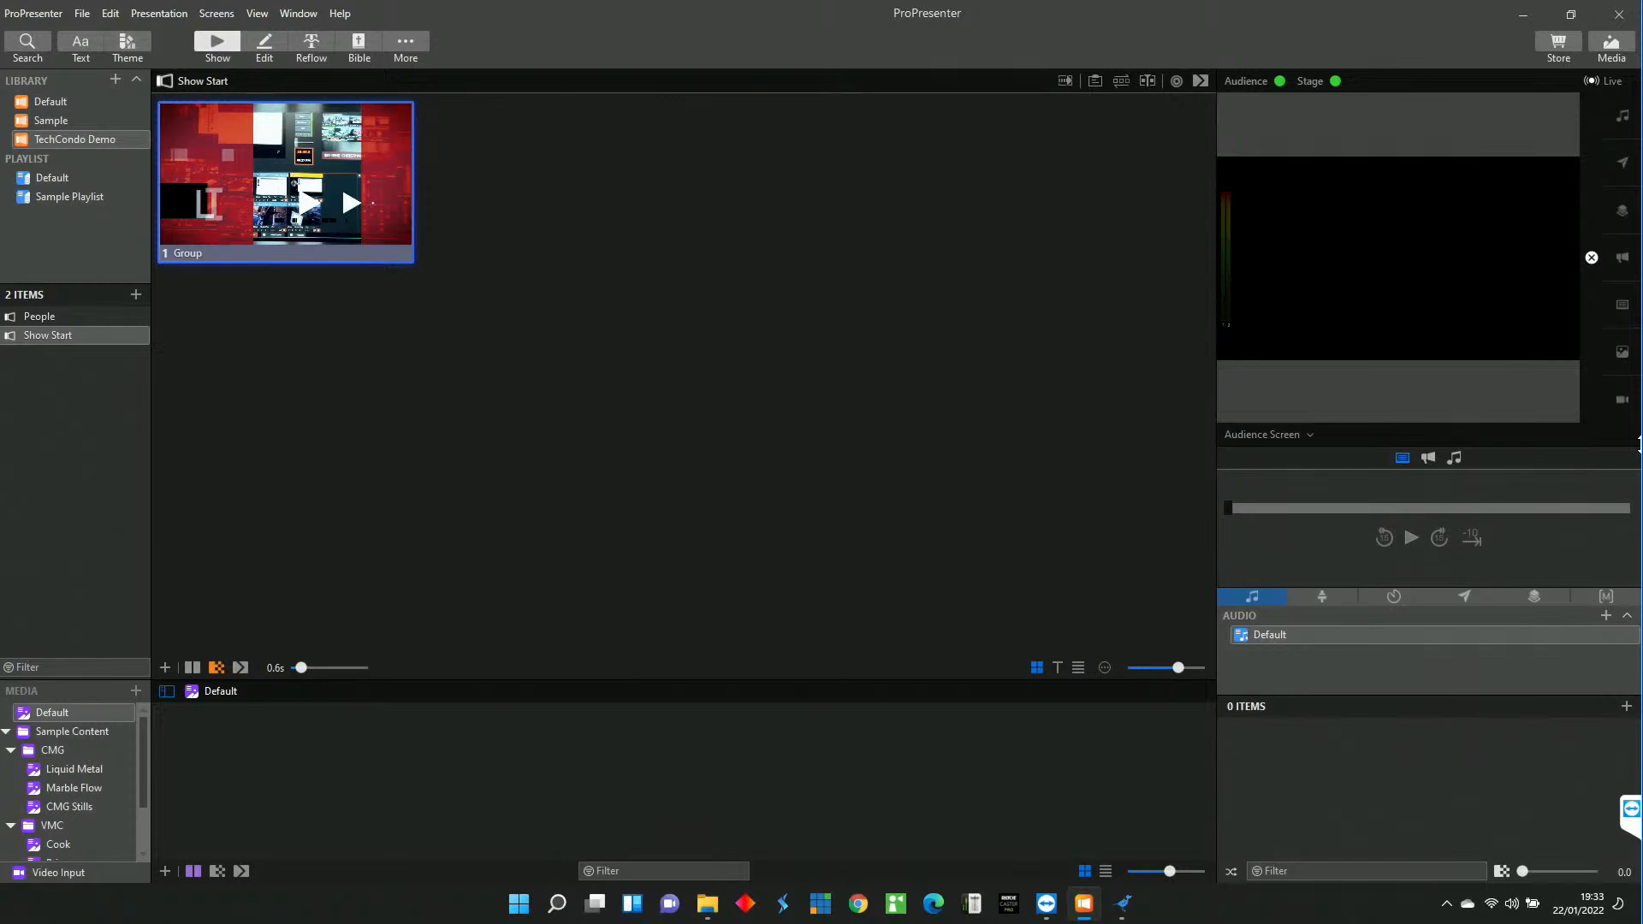
Create a 1920 x 1080 presentation named CTA in the TechCondo Demo library and open its slide for editing.
left_click(51, 318)
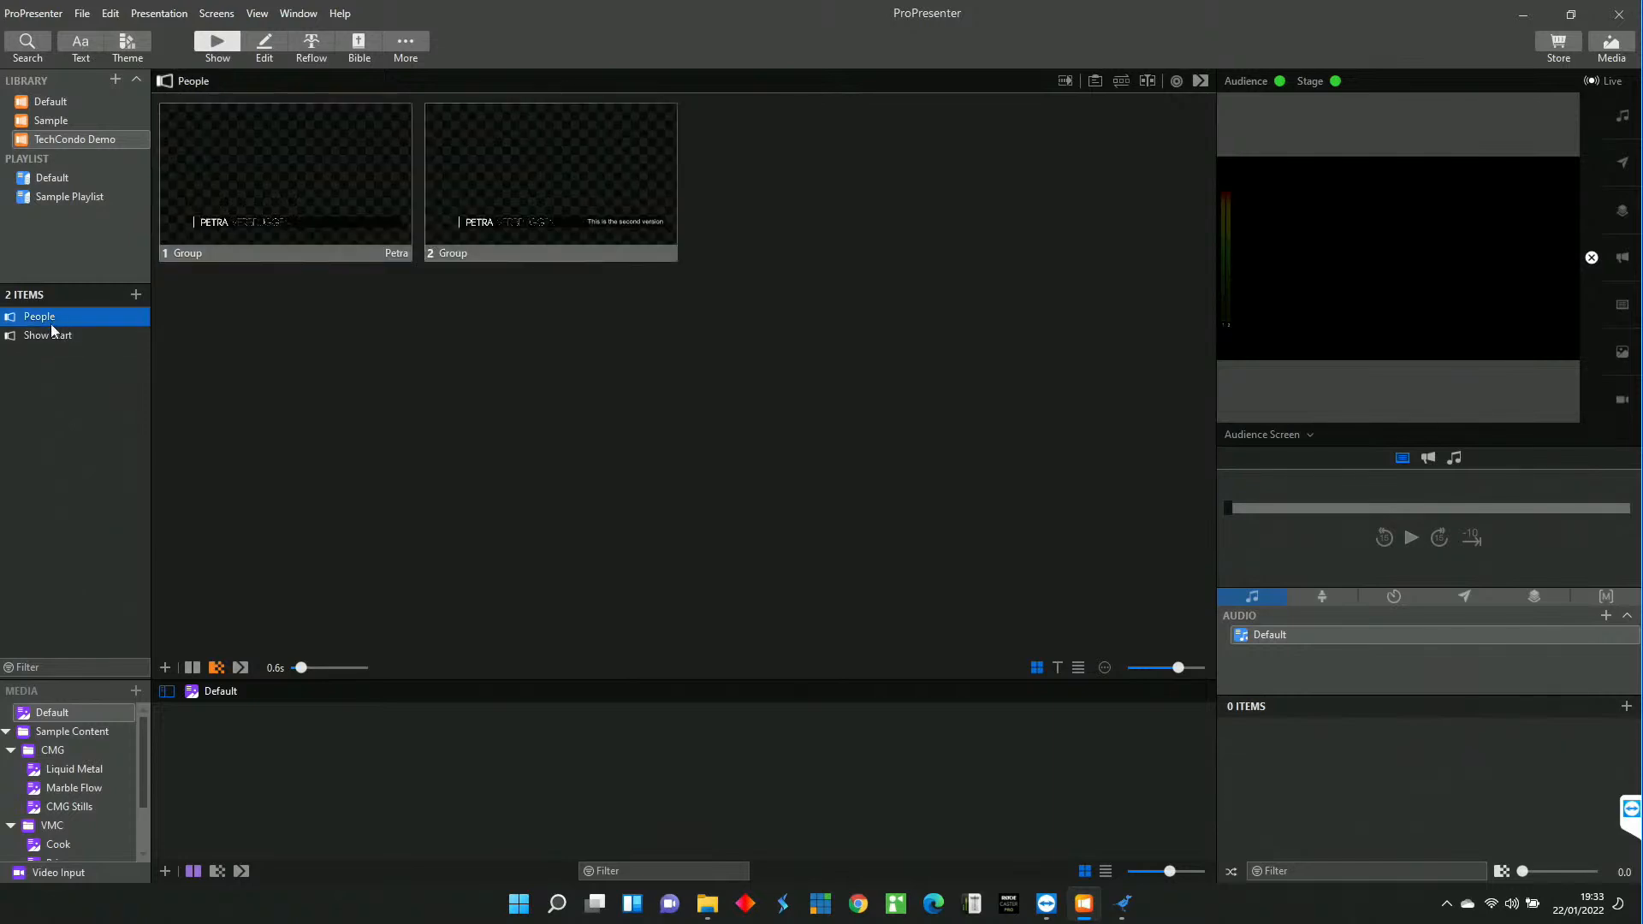
left_click(50, 335)
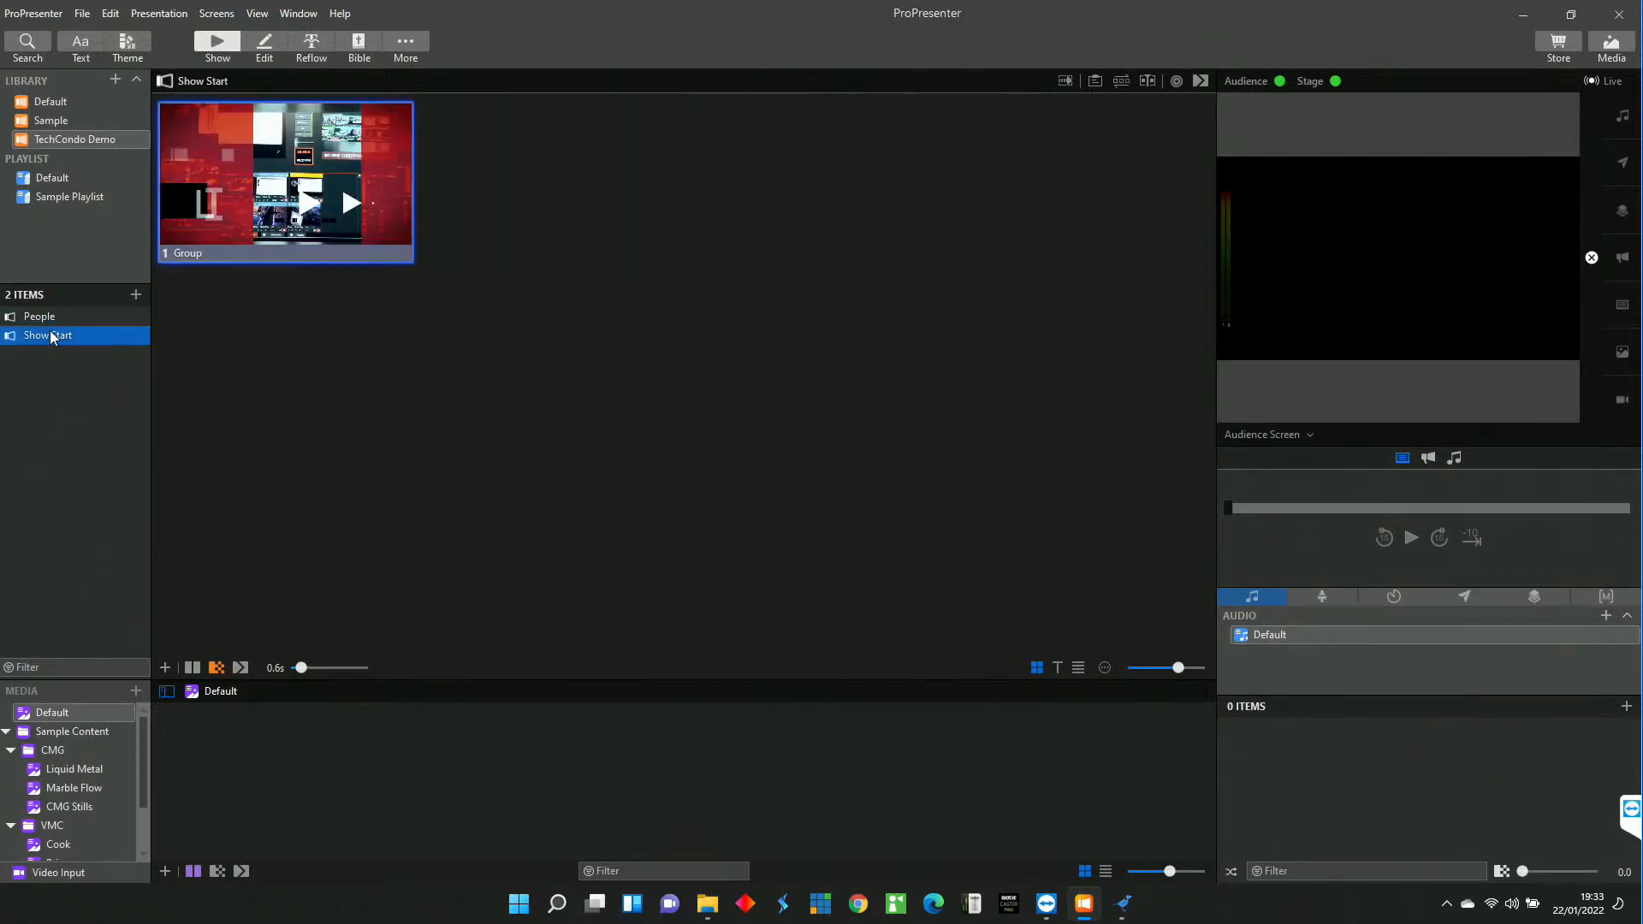
left_click(135, 294)
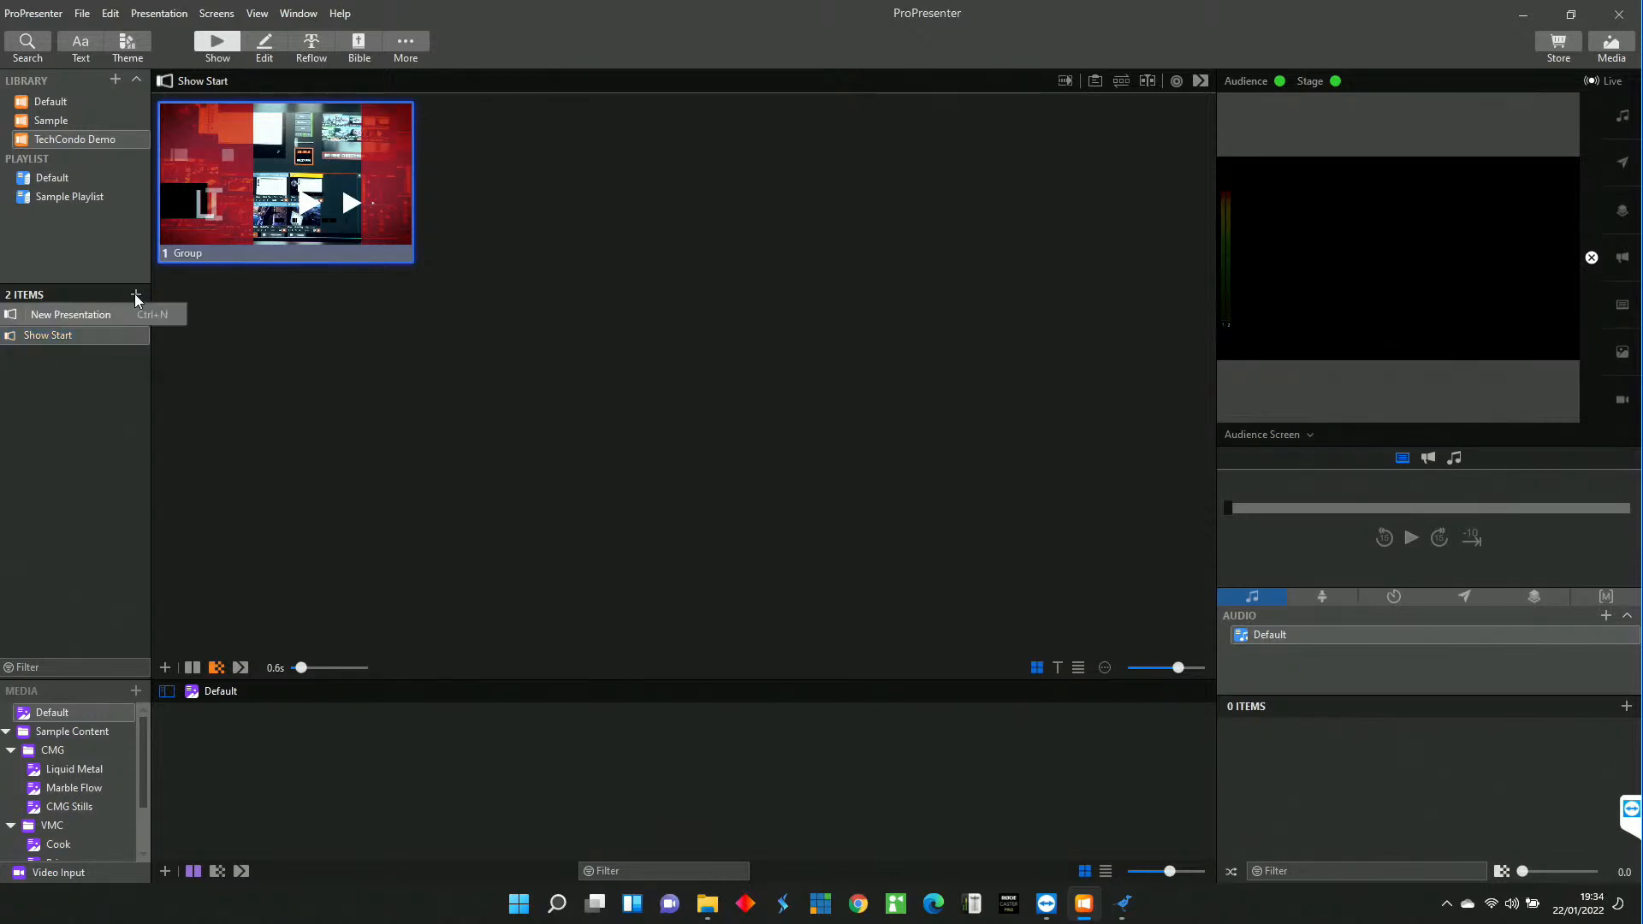
left_click(144, 313)
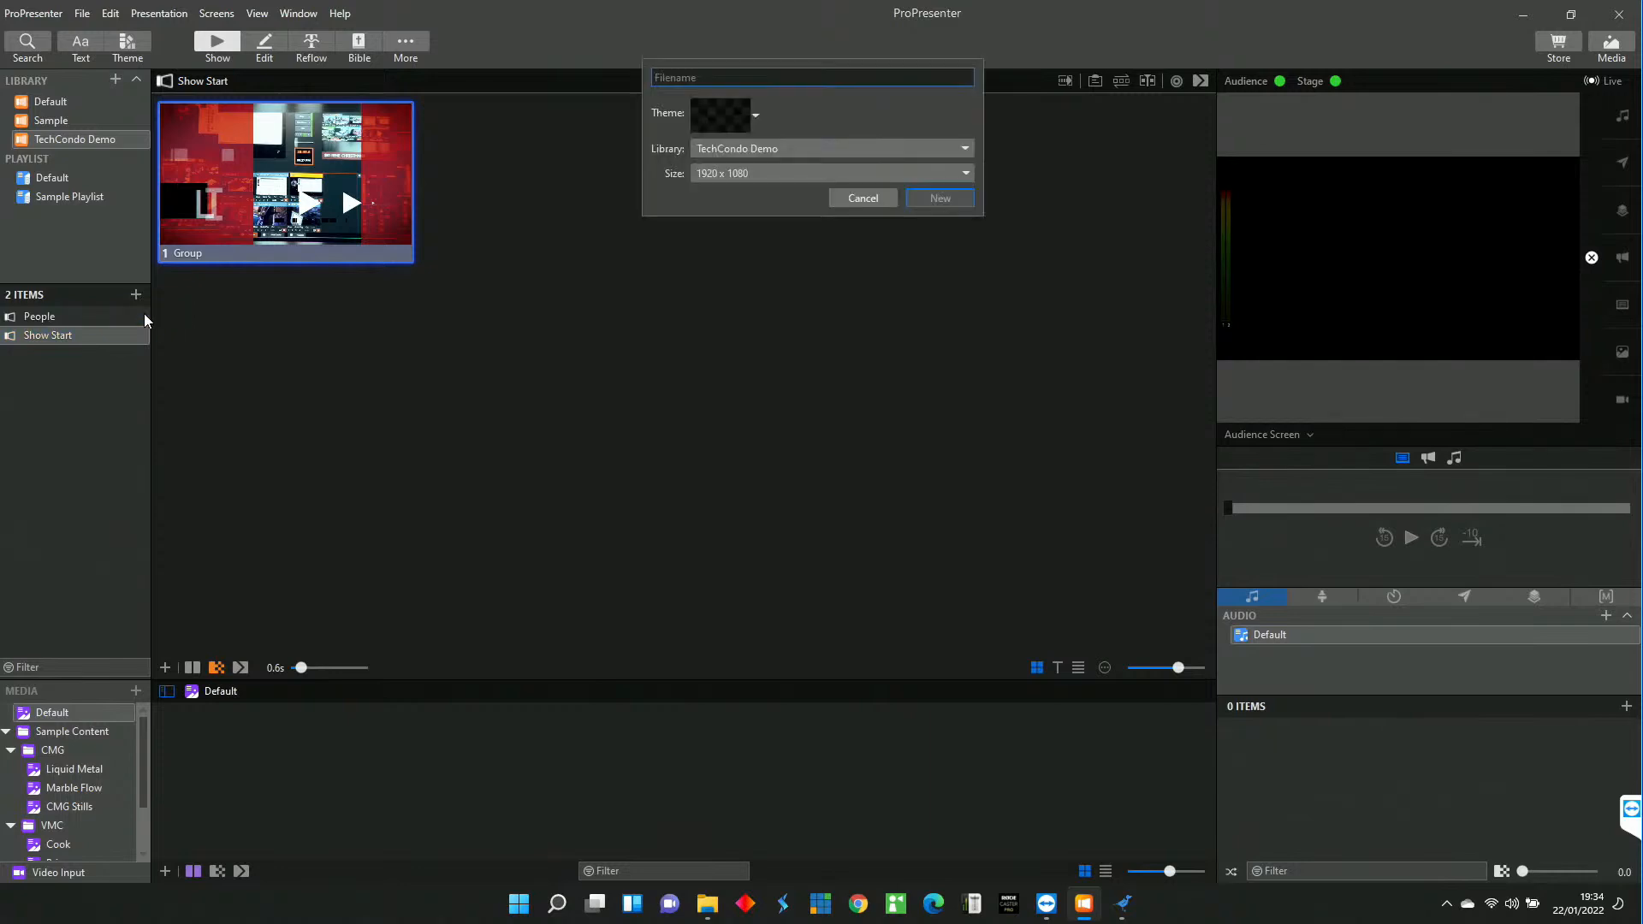
type("CTA")
left_click(942, 197)
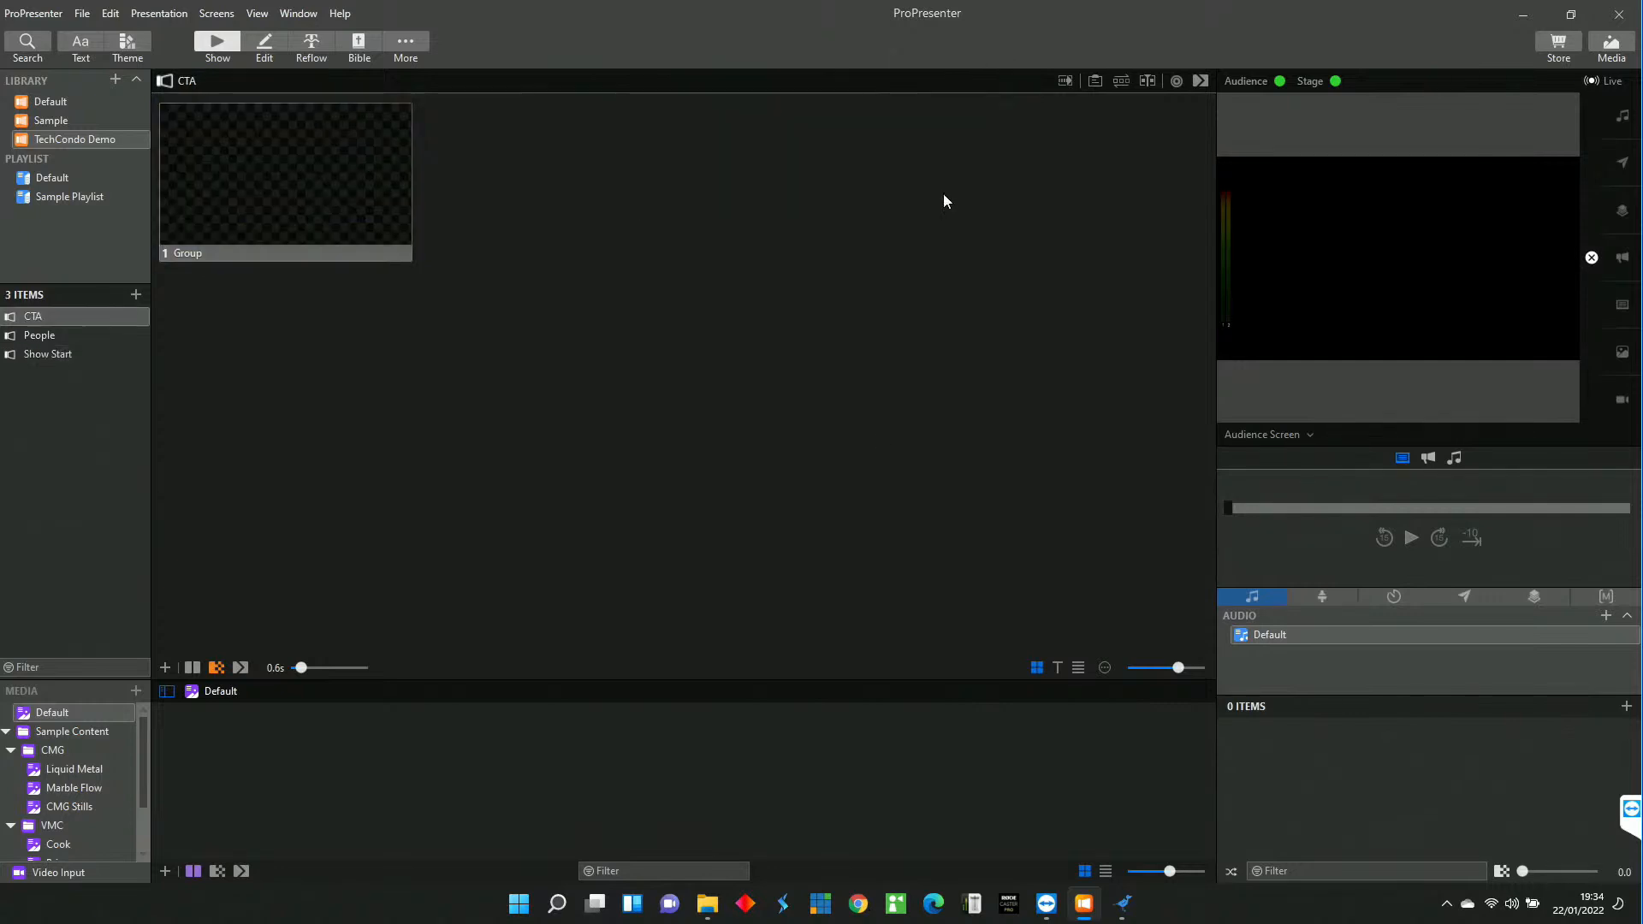
left_click(280, 190)
left_click(265, 39)
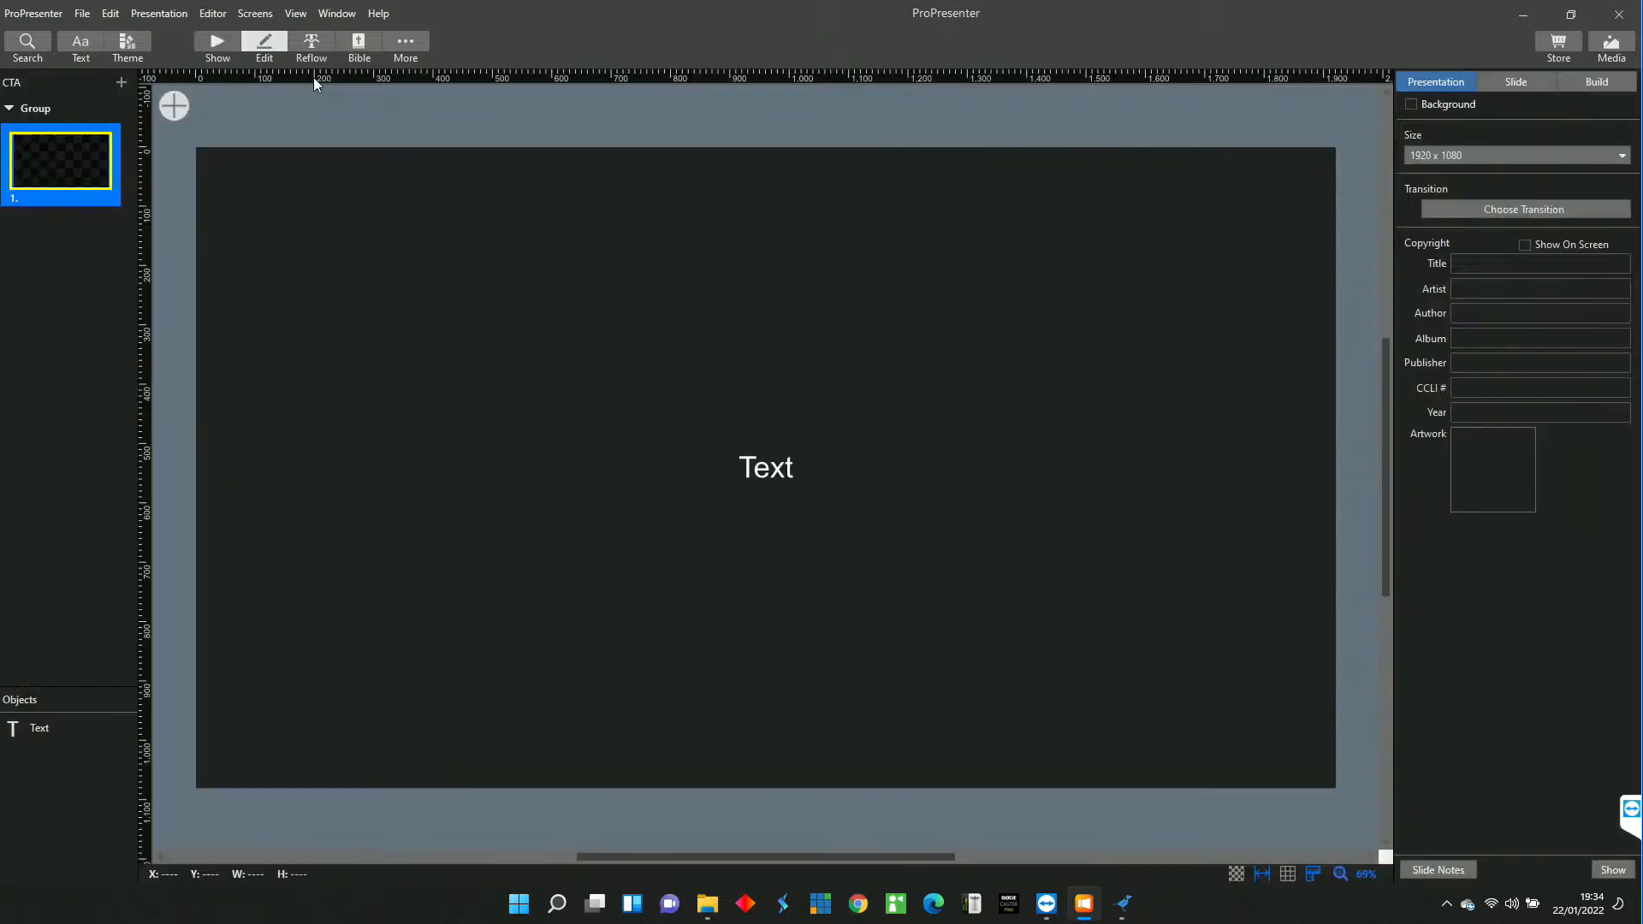
Add the bar-future-videos.mov media file from the Demo folder to the CTA slide, writing over the existing asset.
left_click(173, 105)
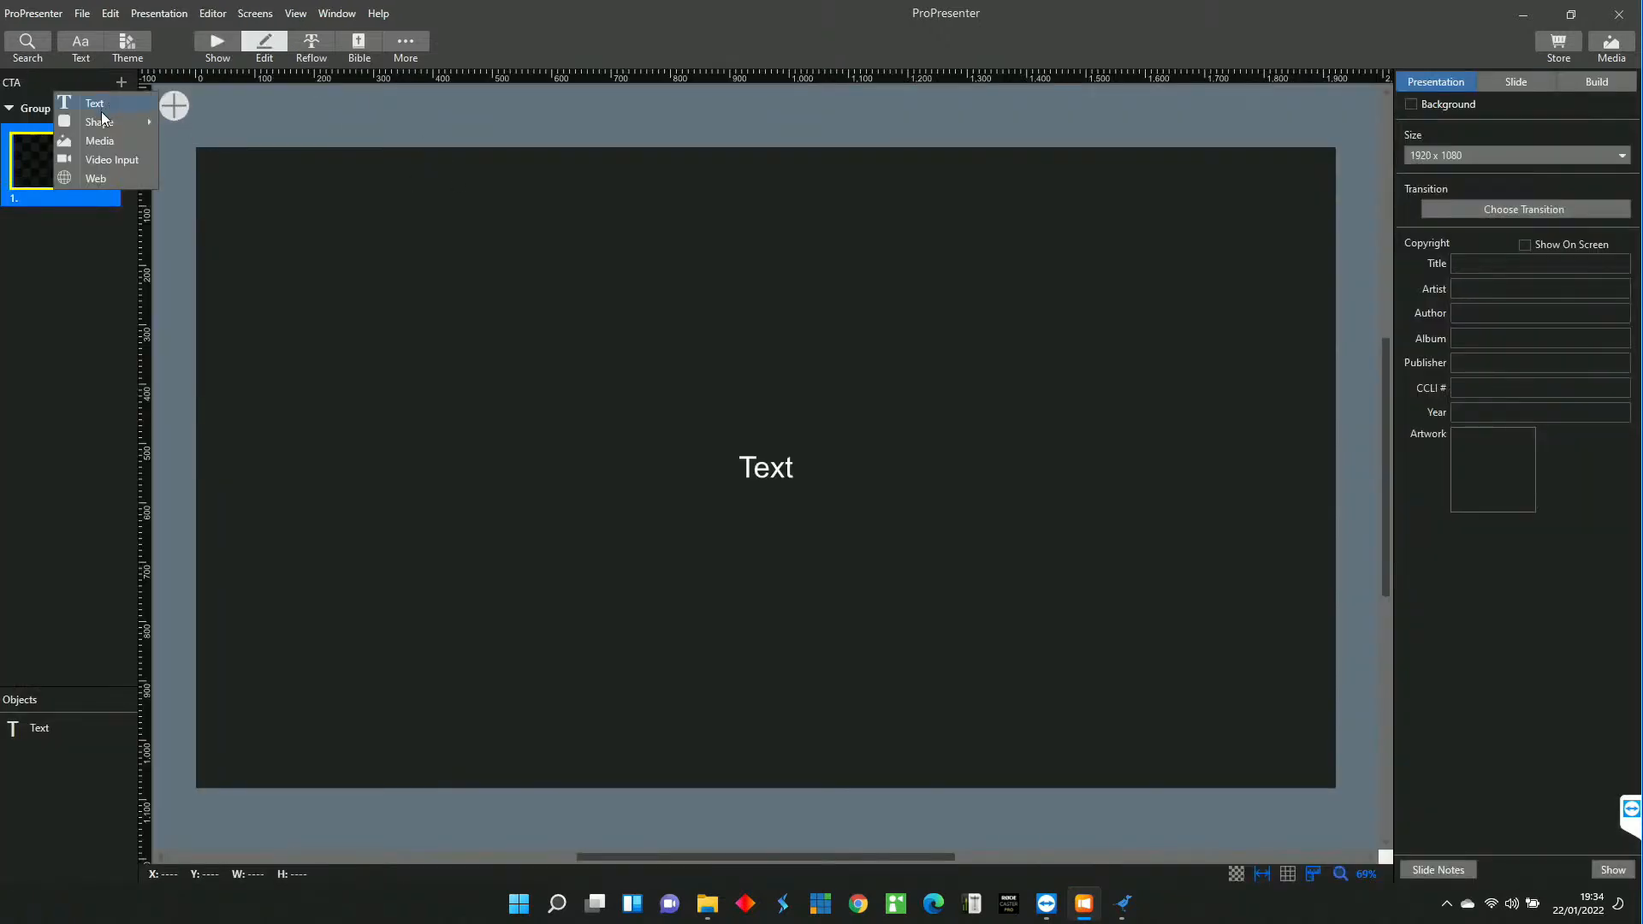
left_click(99, 141)
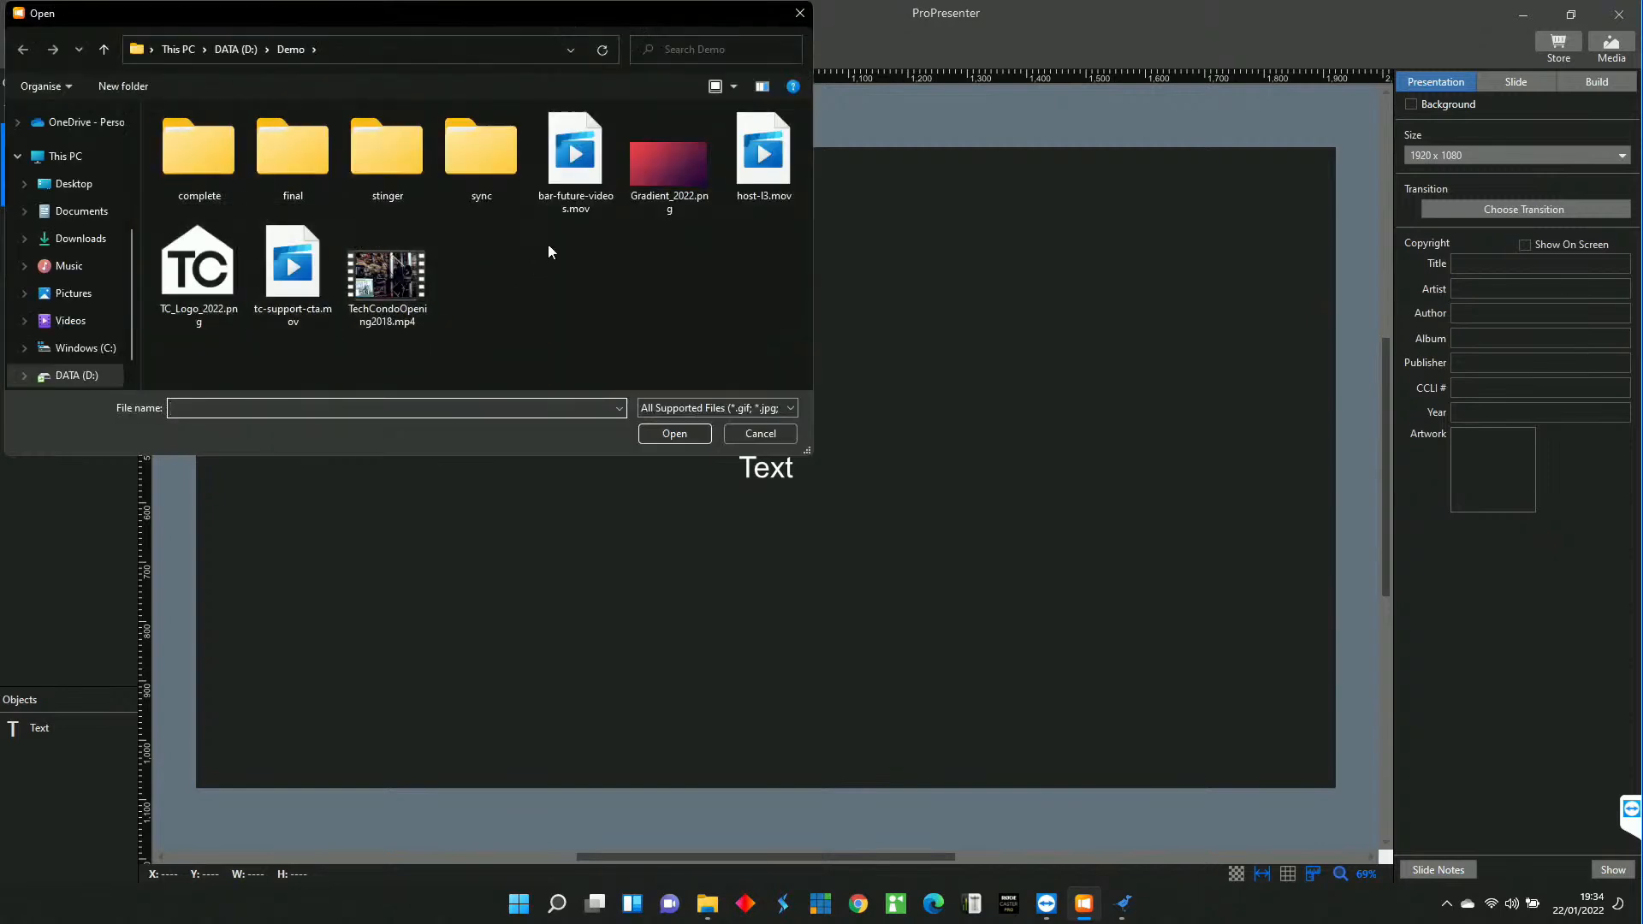
left_click(588, 175)
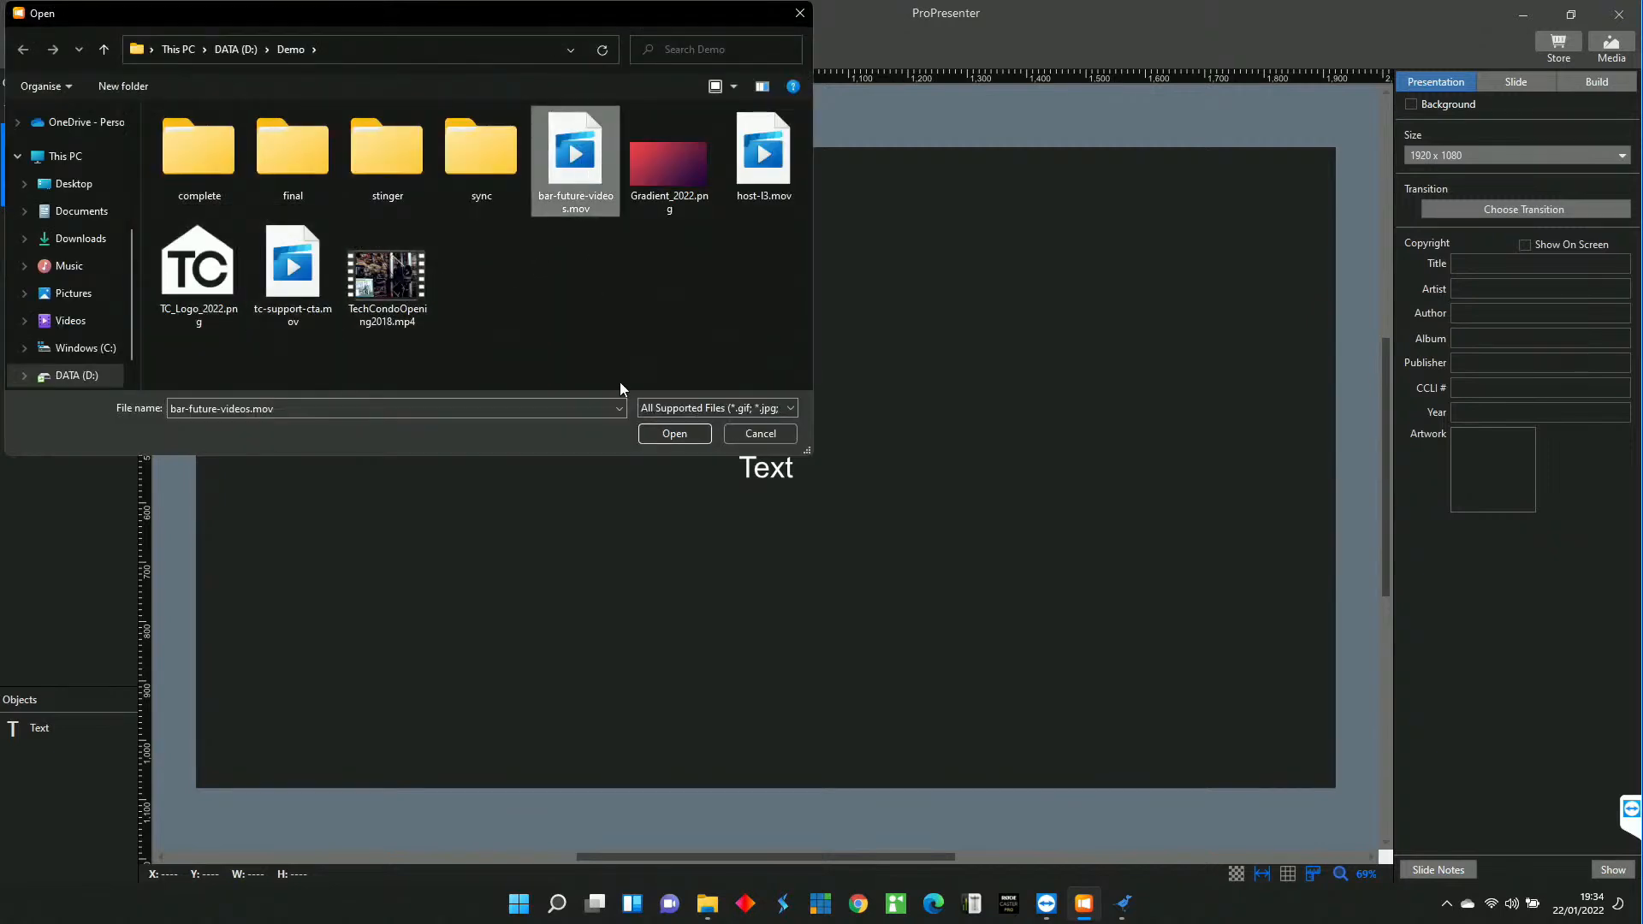
left_click(682, 434)
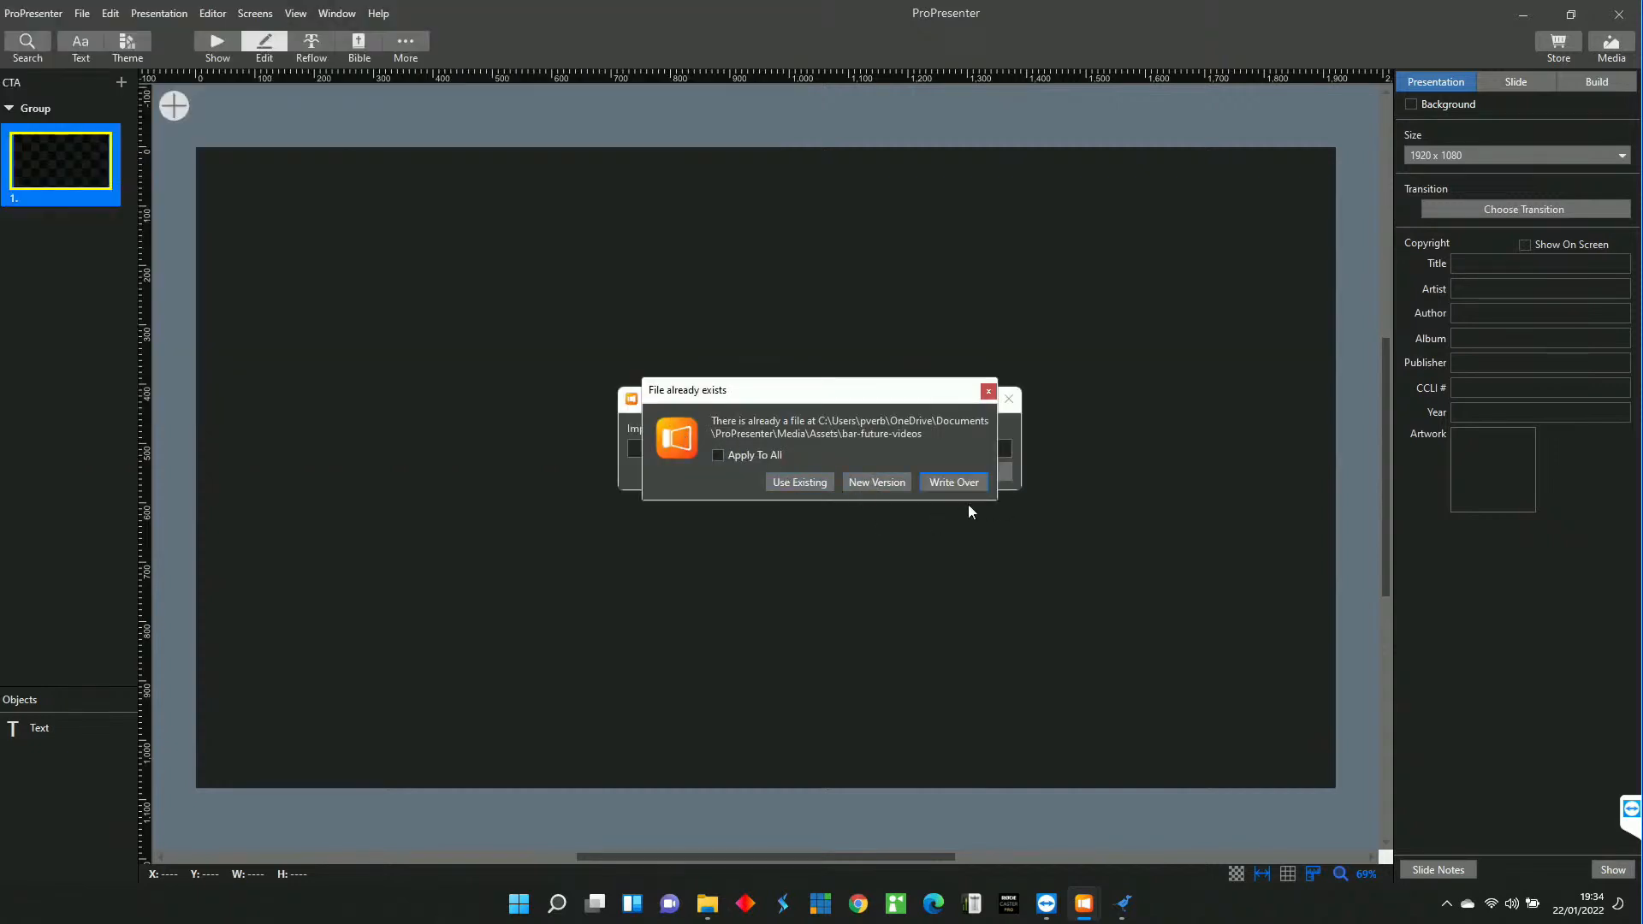
left_click(940, 477)
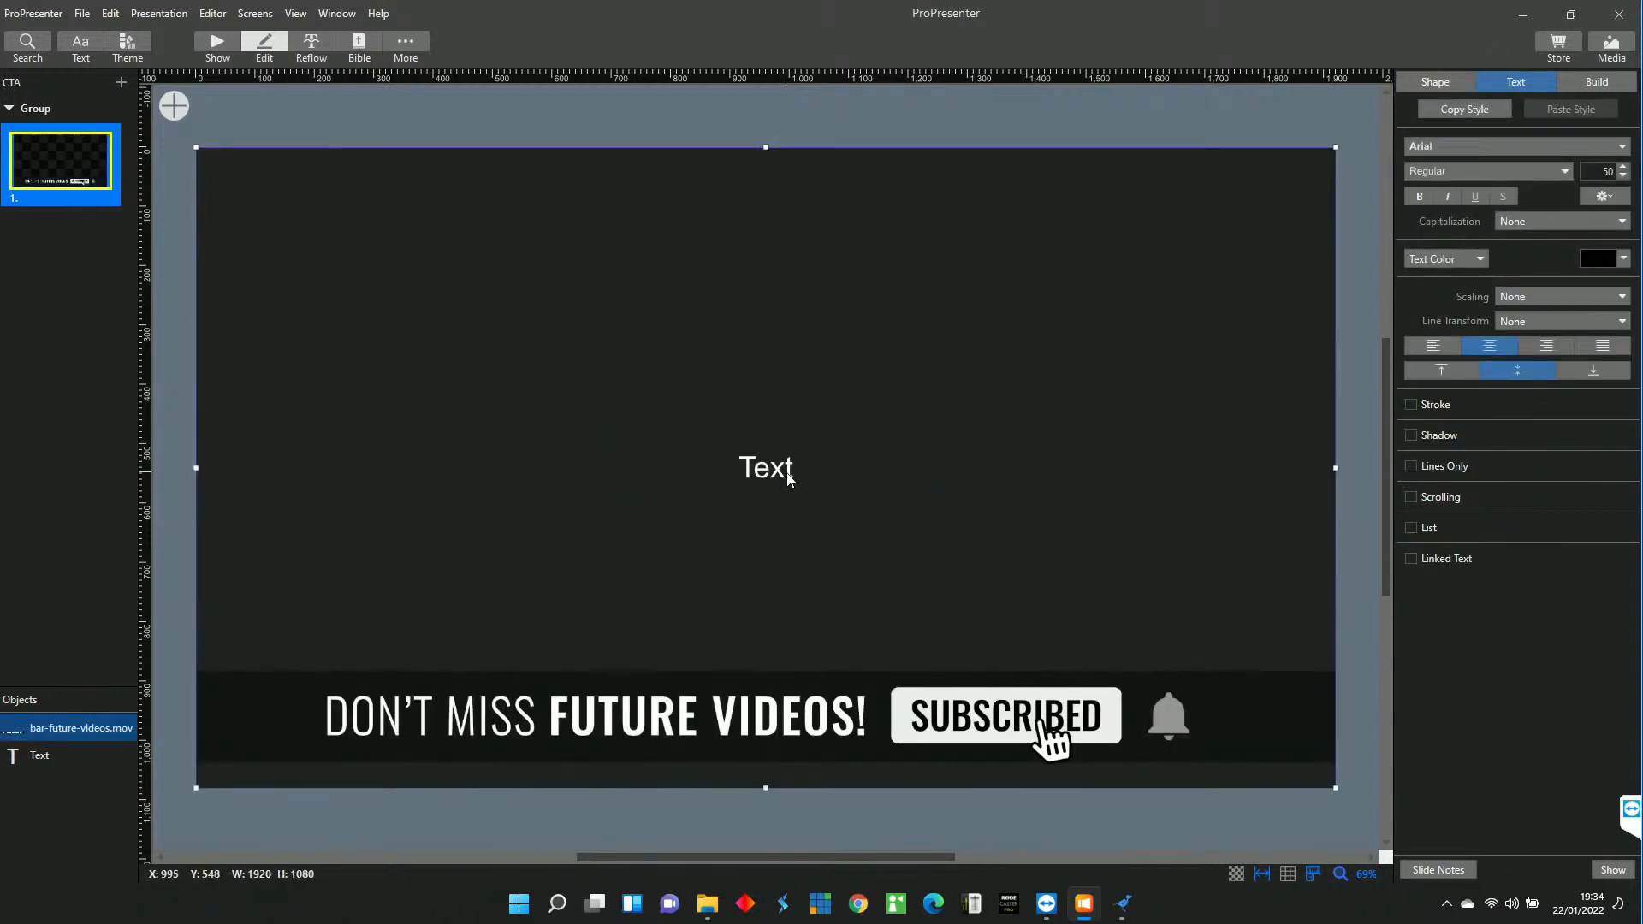
Delete the bar-future-videos.mov video and the placeholder text box from the CTA slide.
key("Delete")
left_click(788, 480)
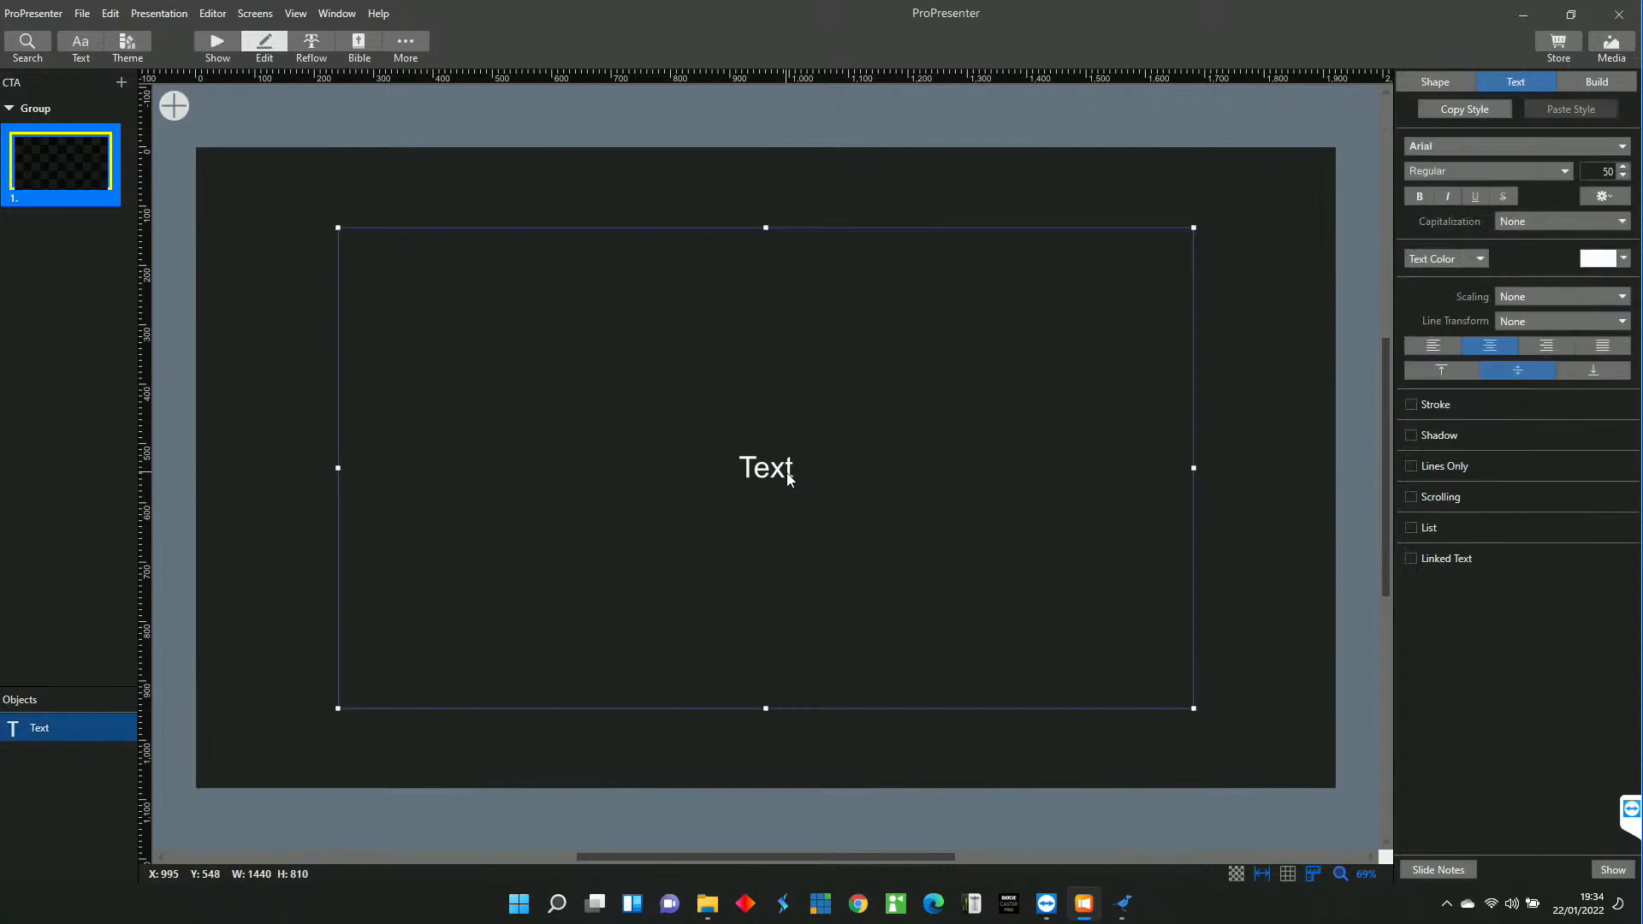
key("Delete")
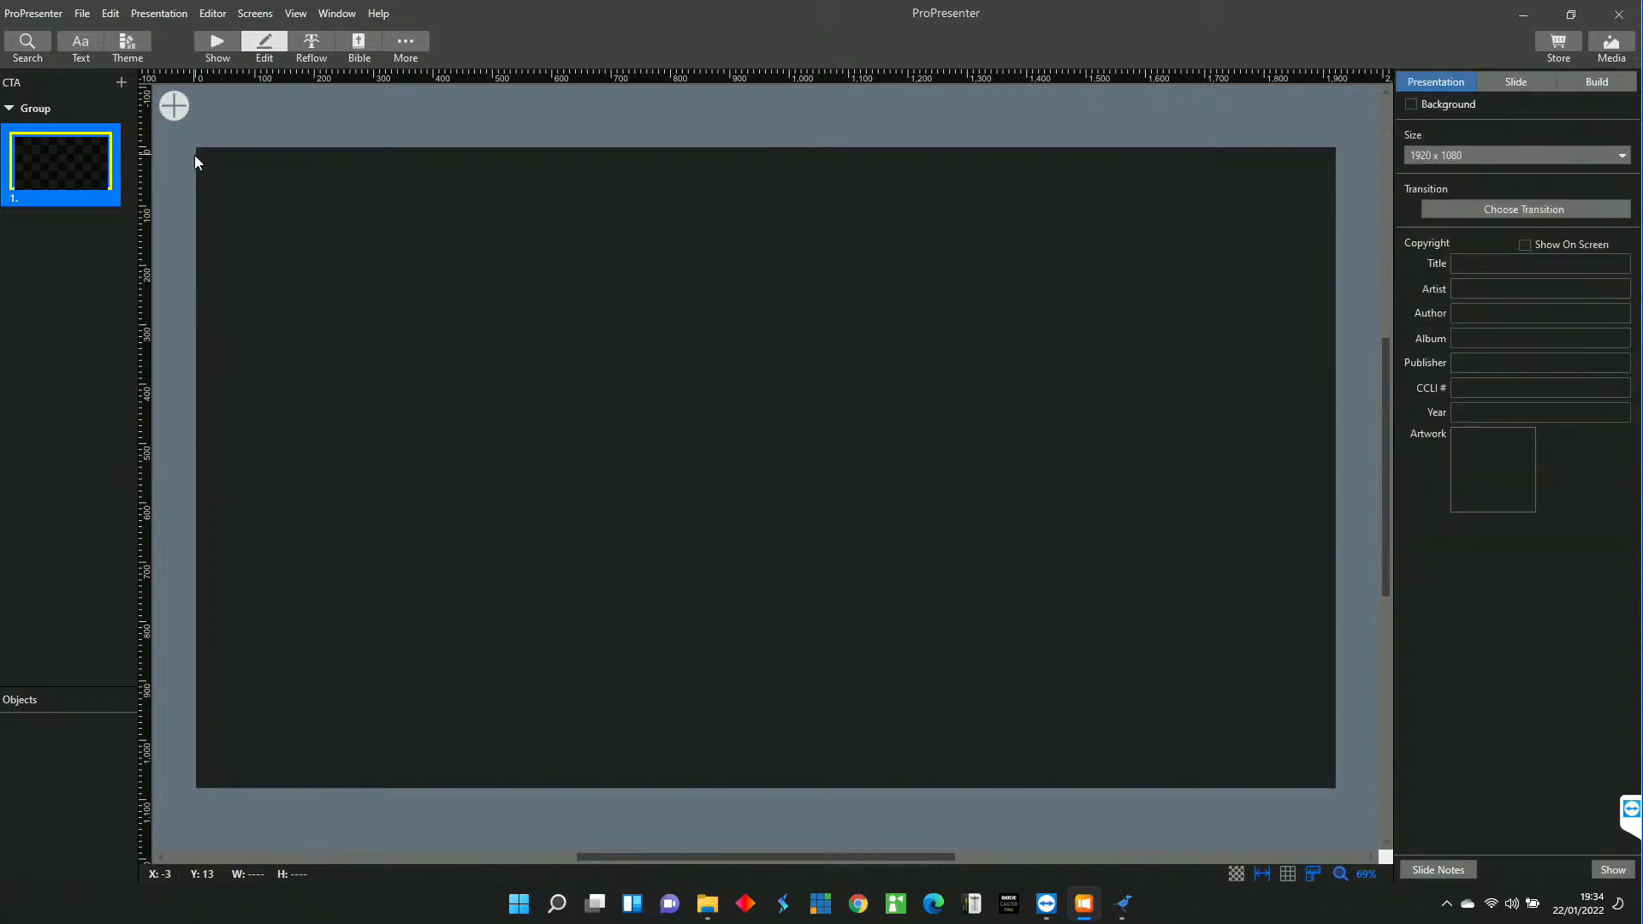
Add bar-future-videos.mov from the Demo folder to the empty CTA slide again, writing over the existing asset.
left_click(171, 104)
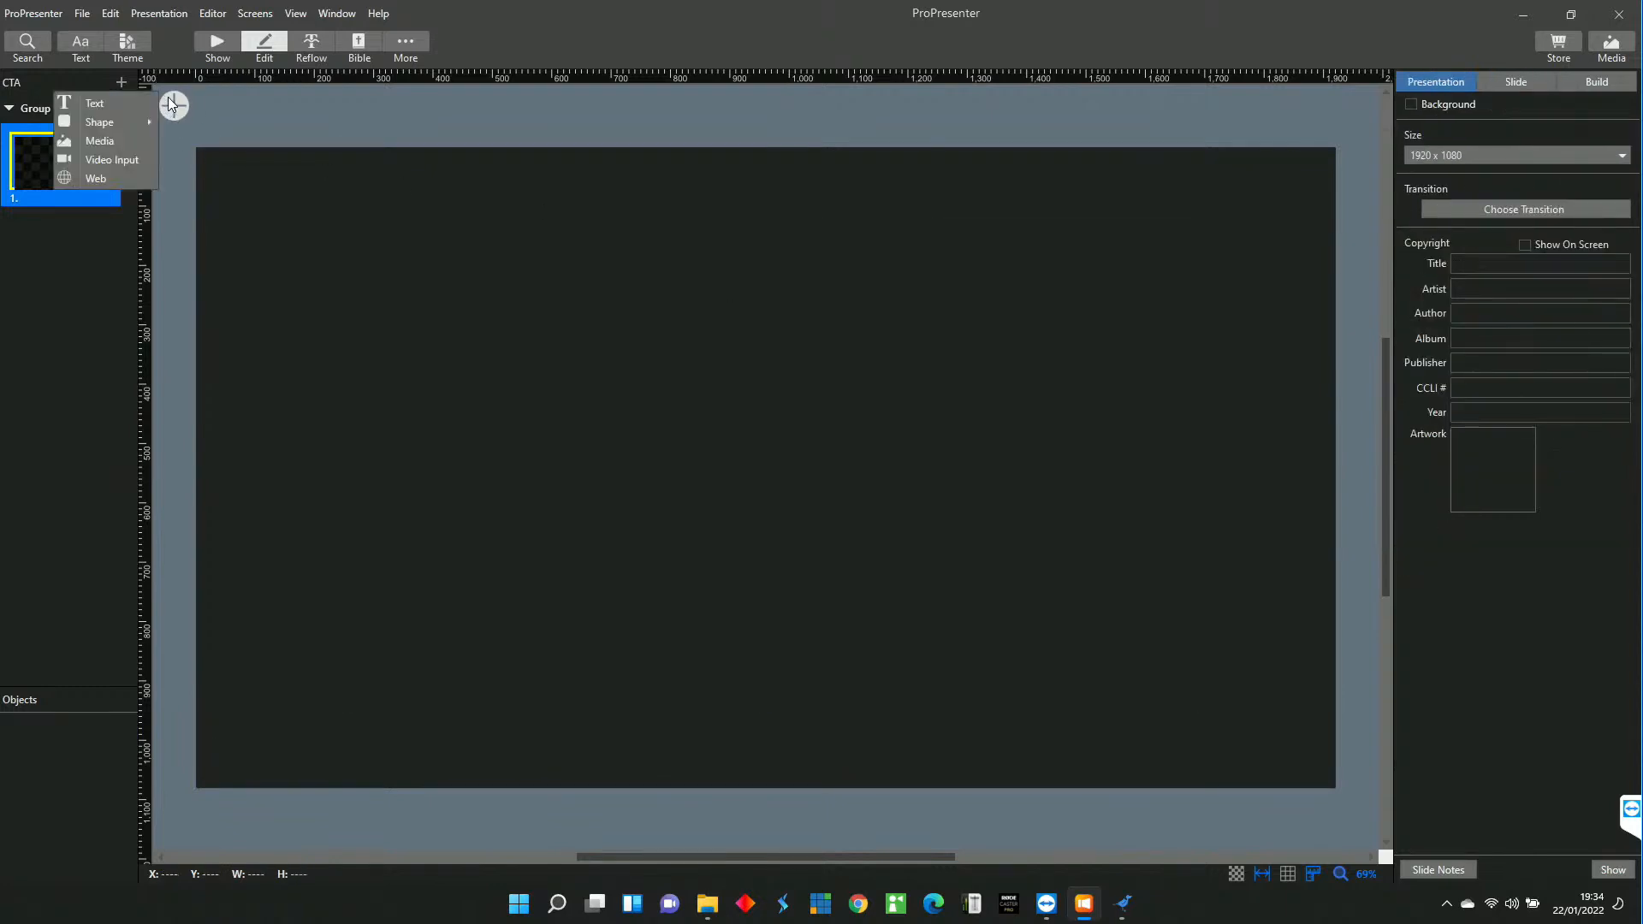
left_click(106, 143)
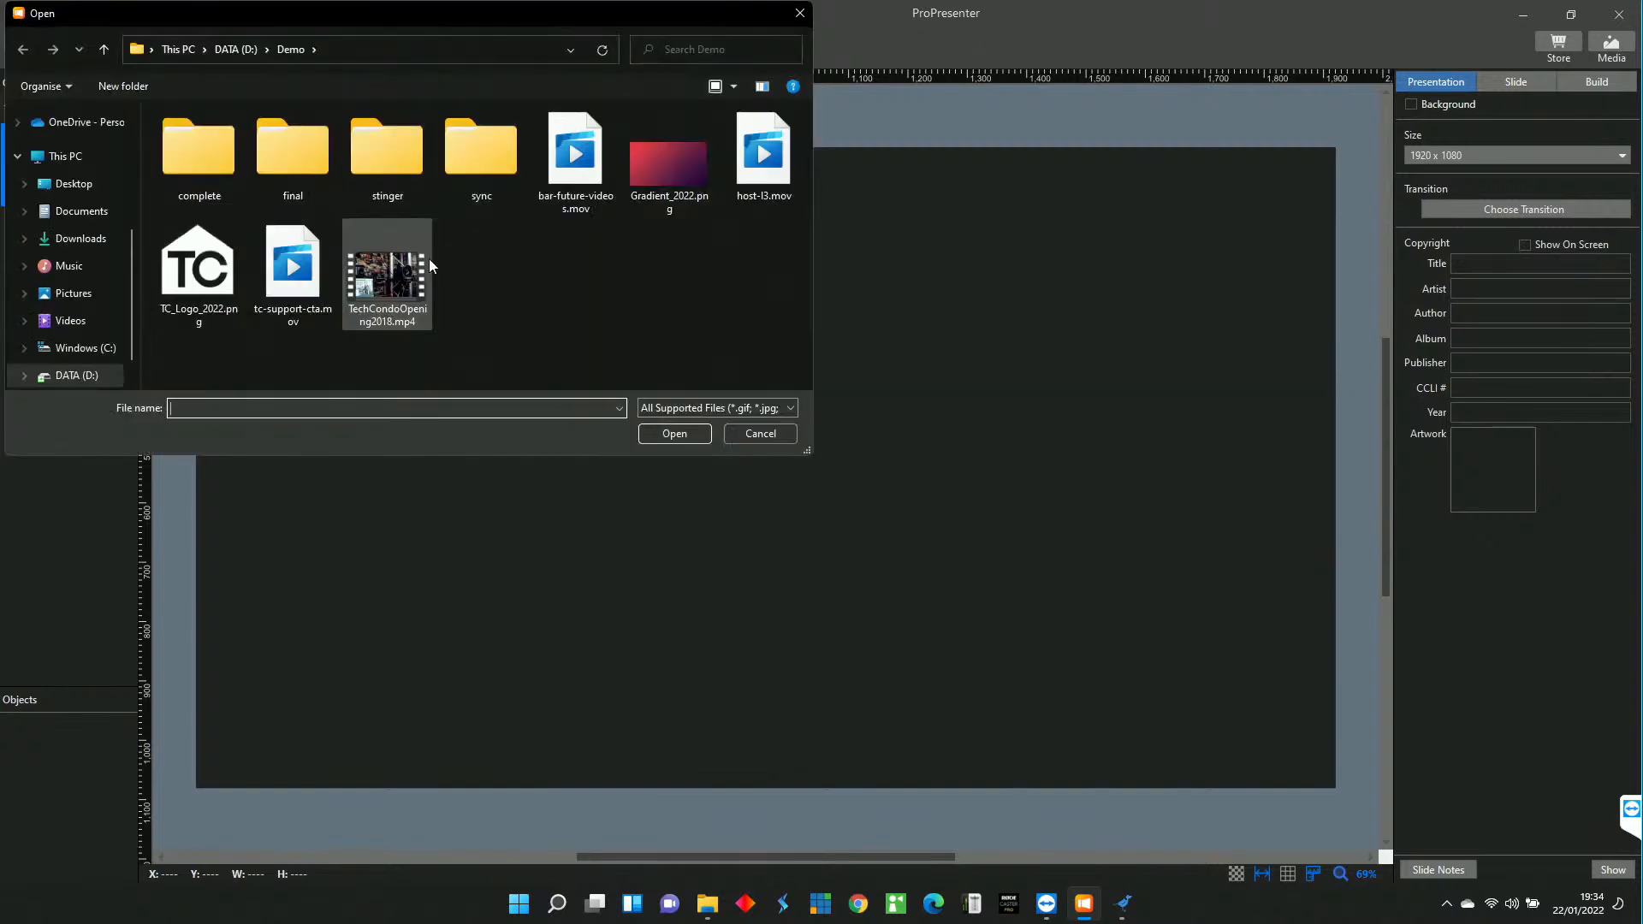
left_click(580, 187)
left_click(675, 434)
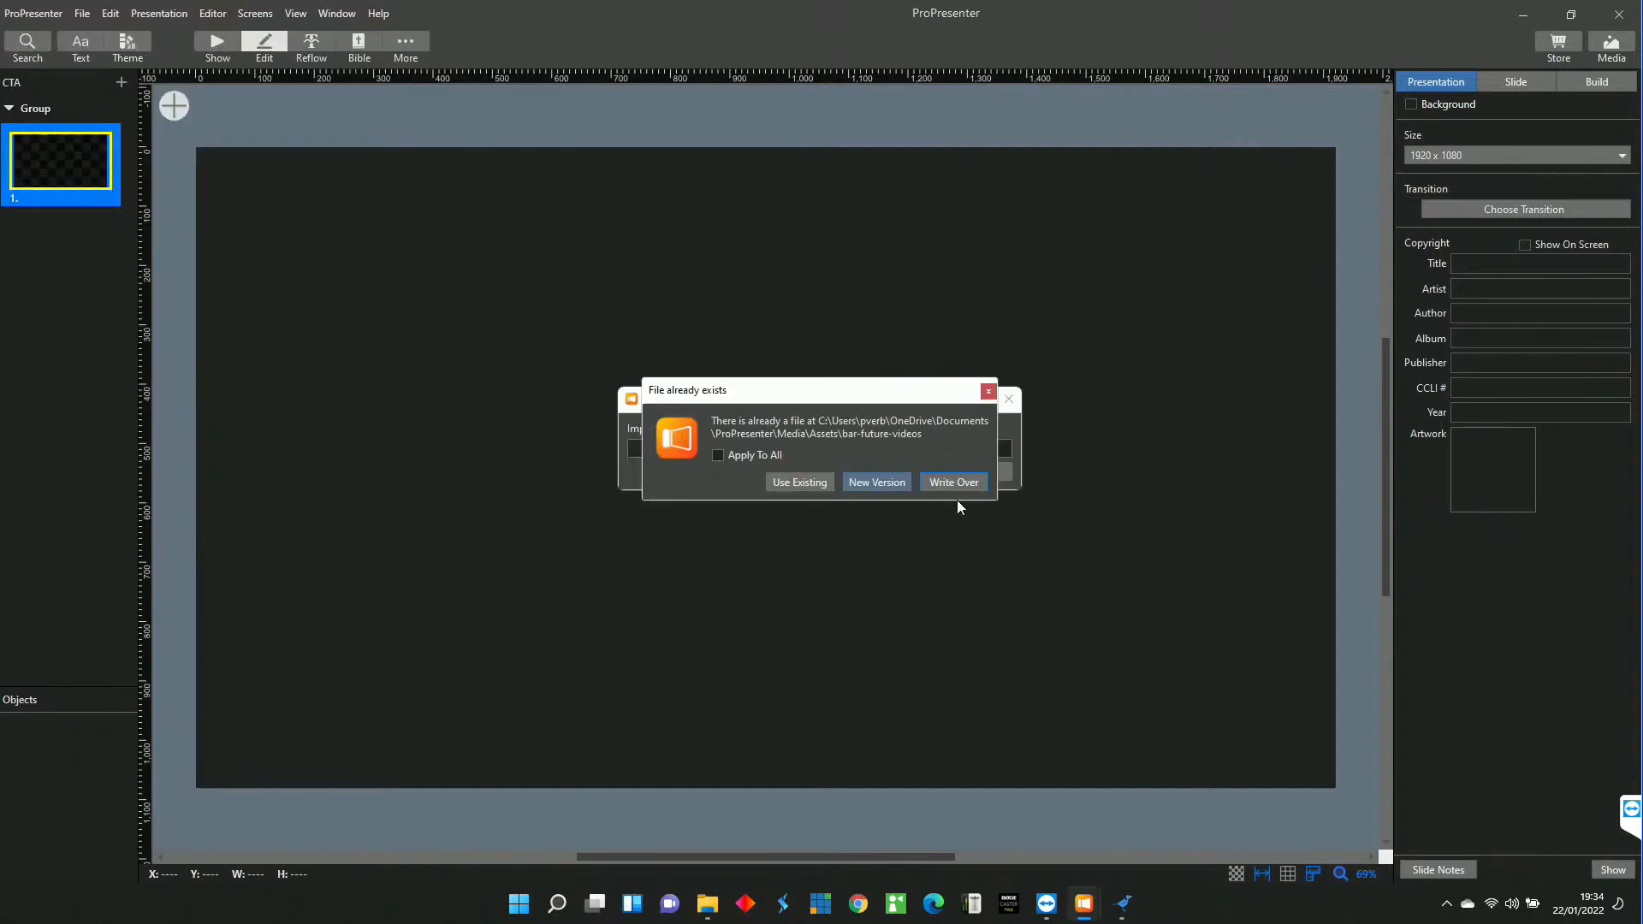
left_click(953, 482)
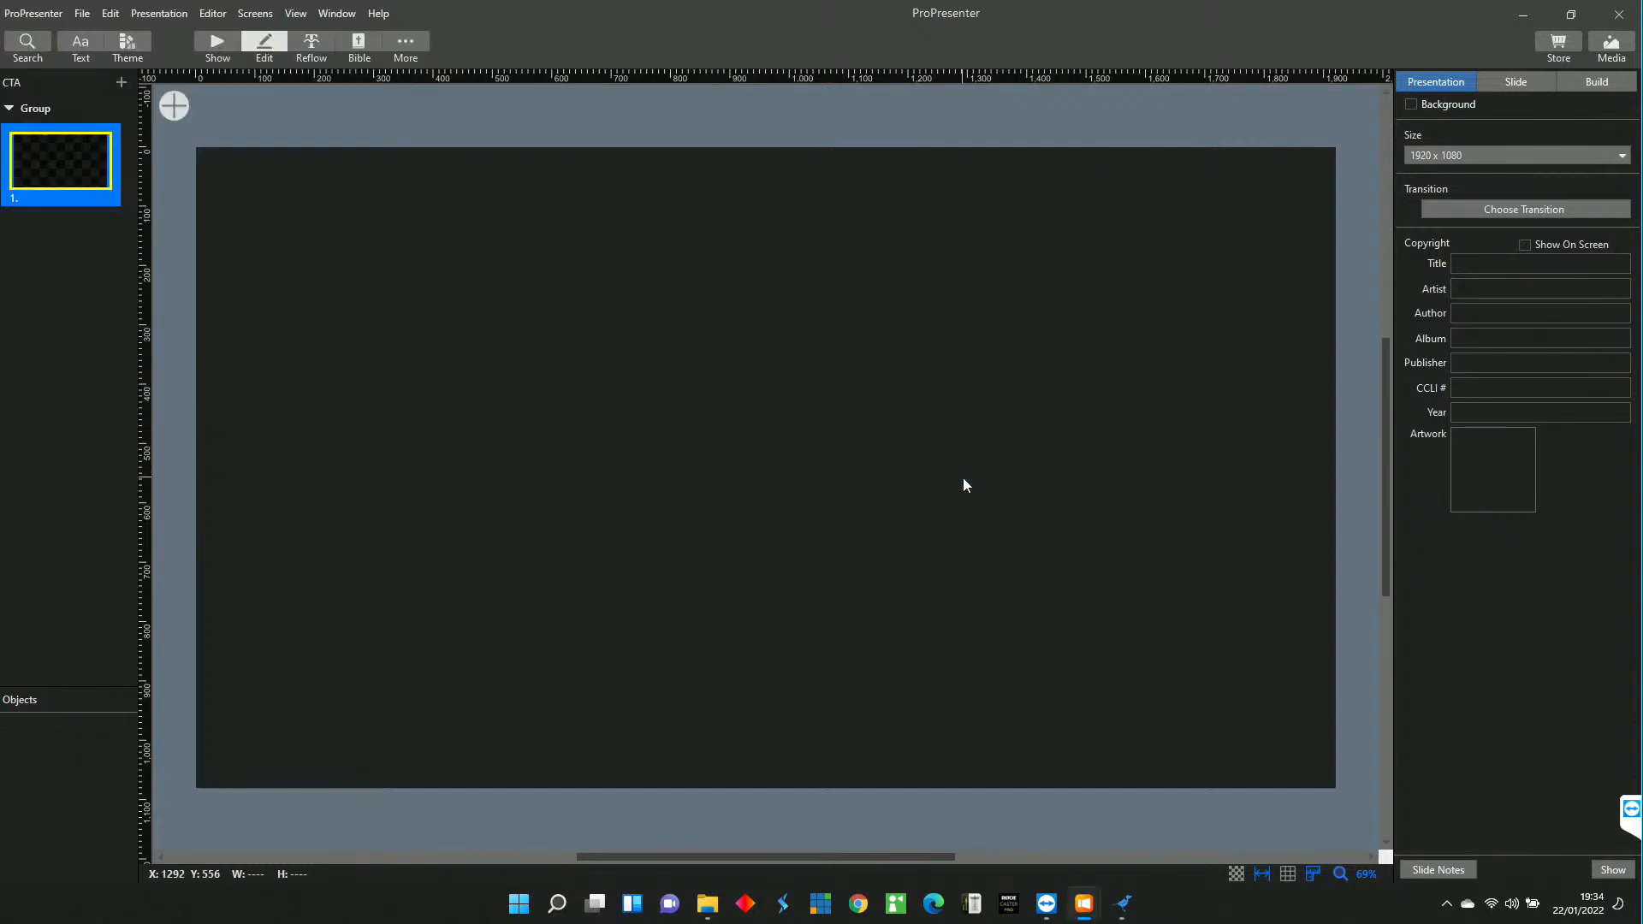
left_click(1359, 477)
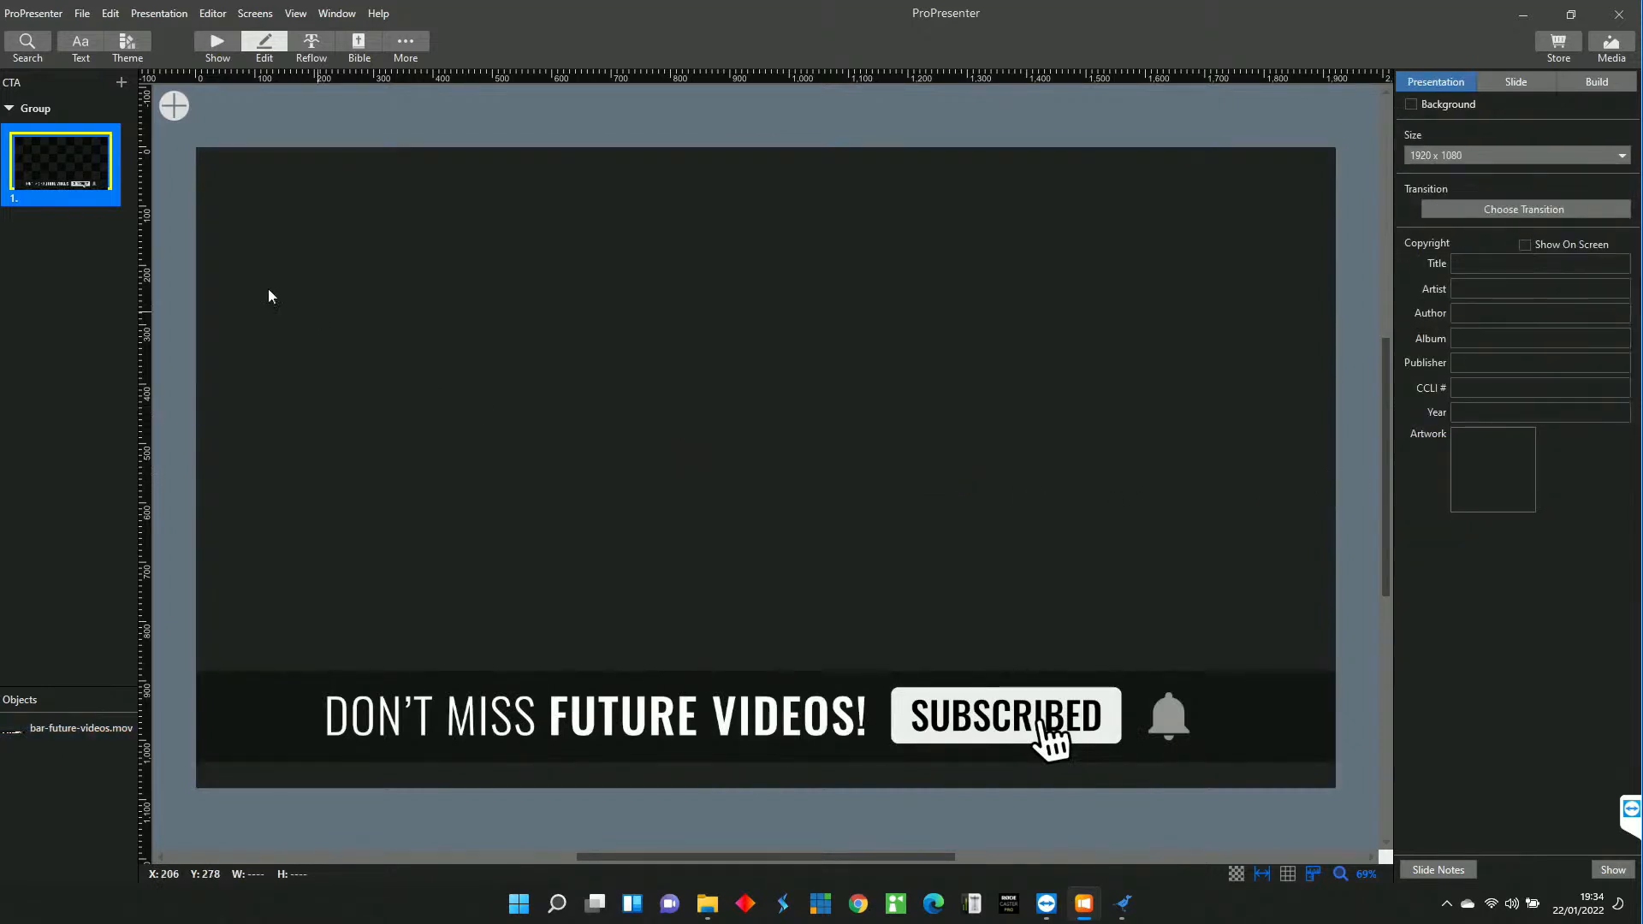
Return to the show view, test the CTA slide on the audience output and clear the slide layer.
left_click(219, 40)
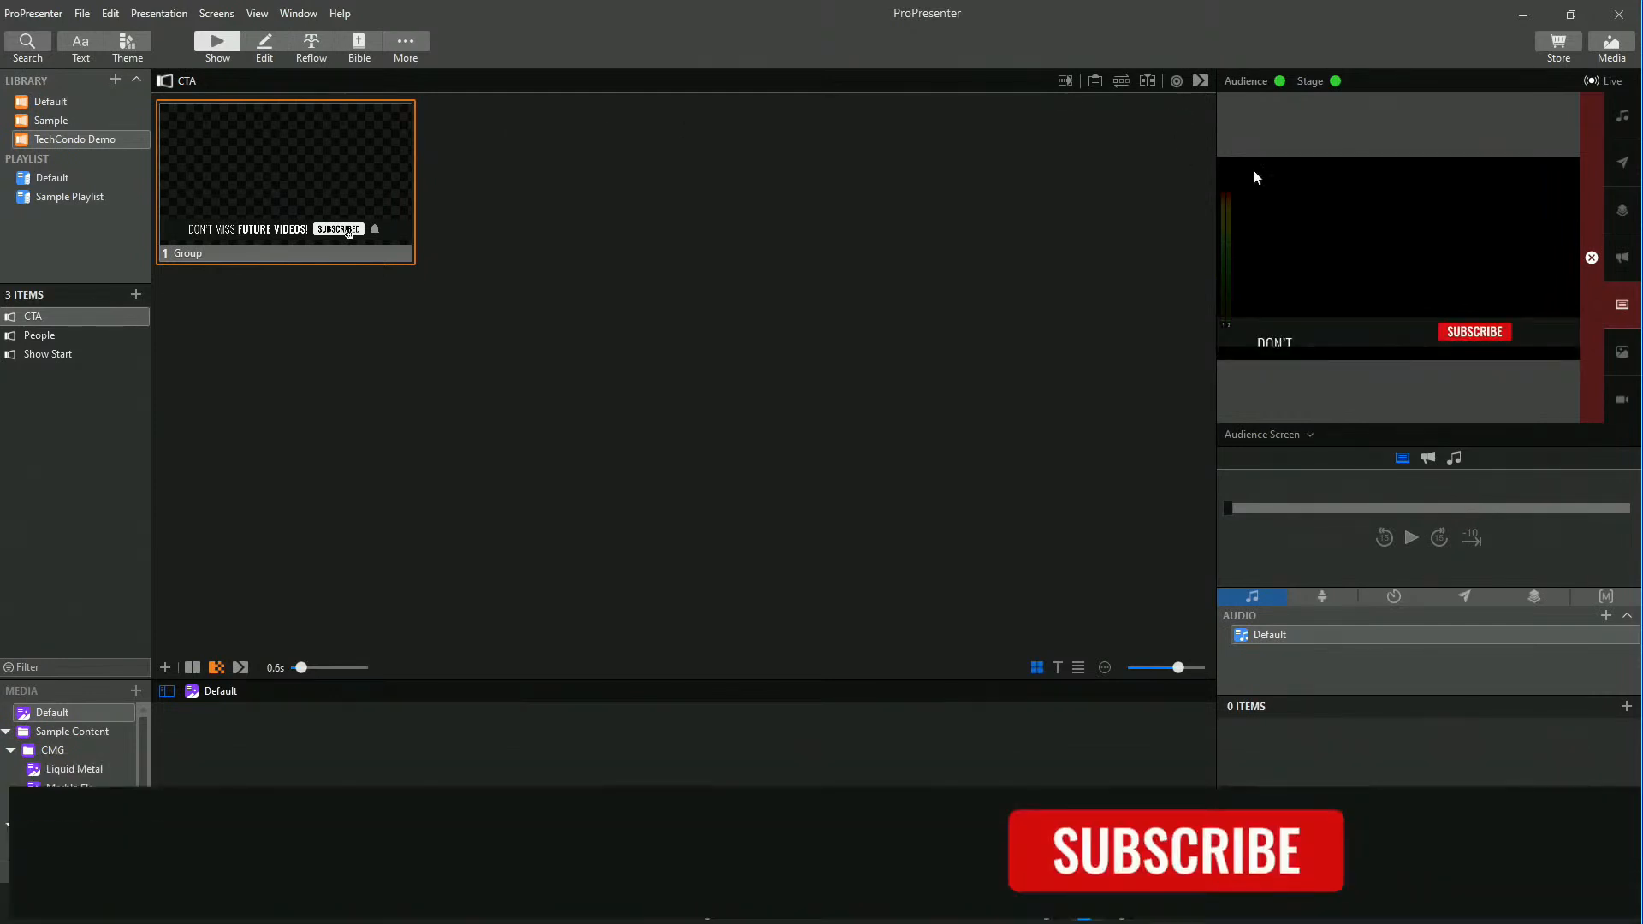
left_click(1592, 258)
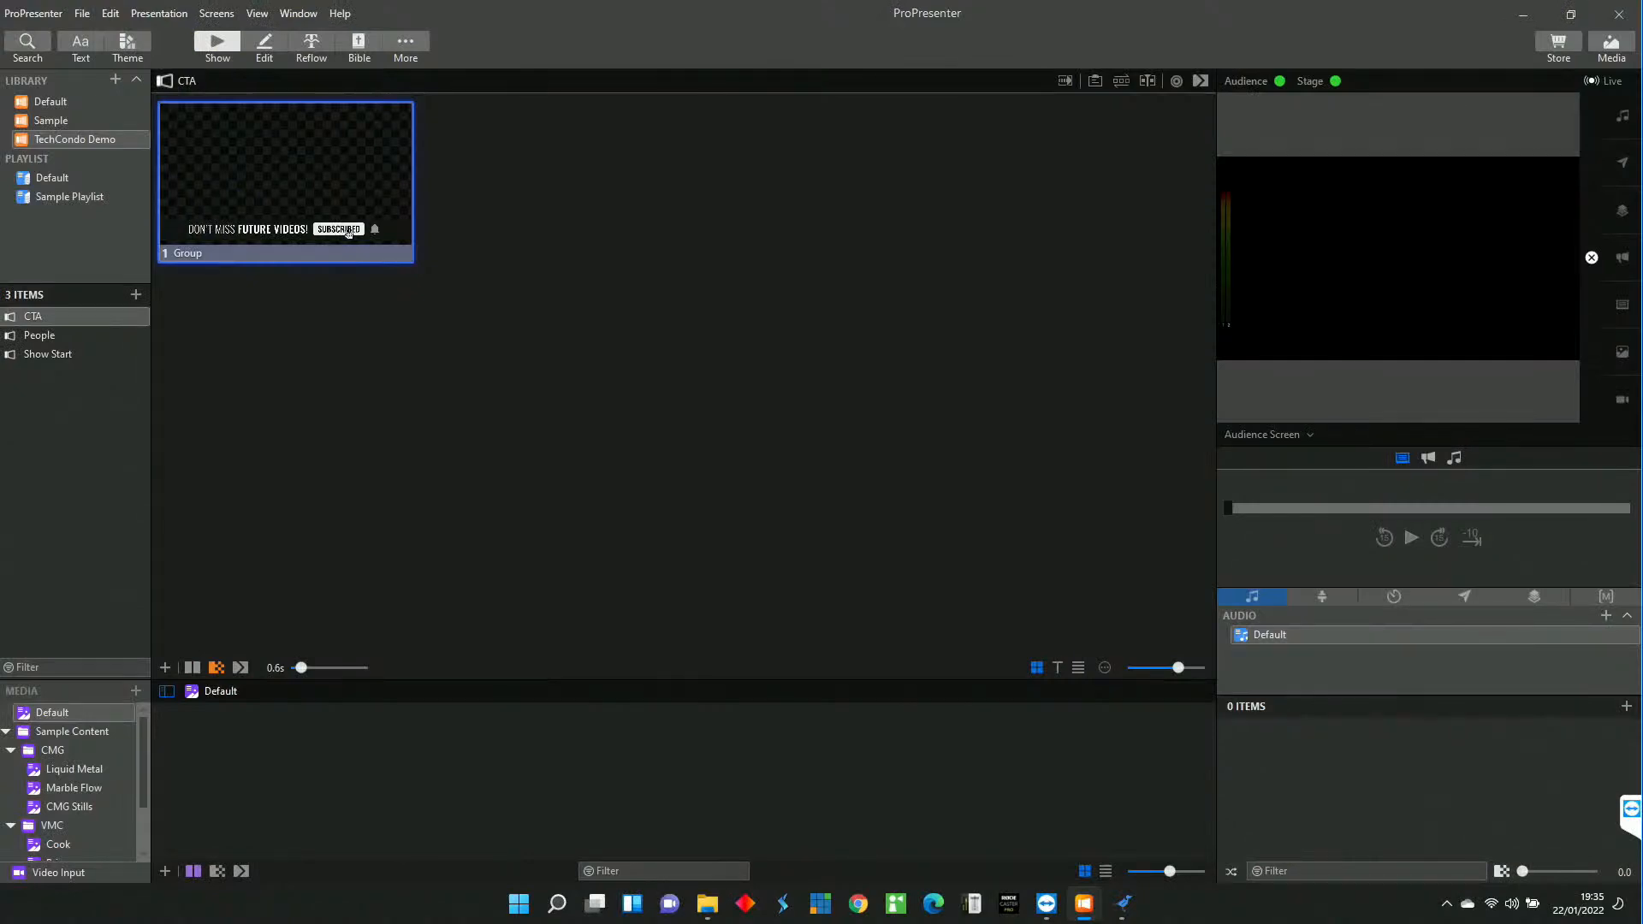
Create a 1920 x 1080 presentation named Cuntdown in the TechCondo Demo library and open its slide for editing.
left_click(137, 295)
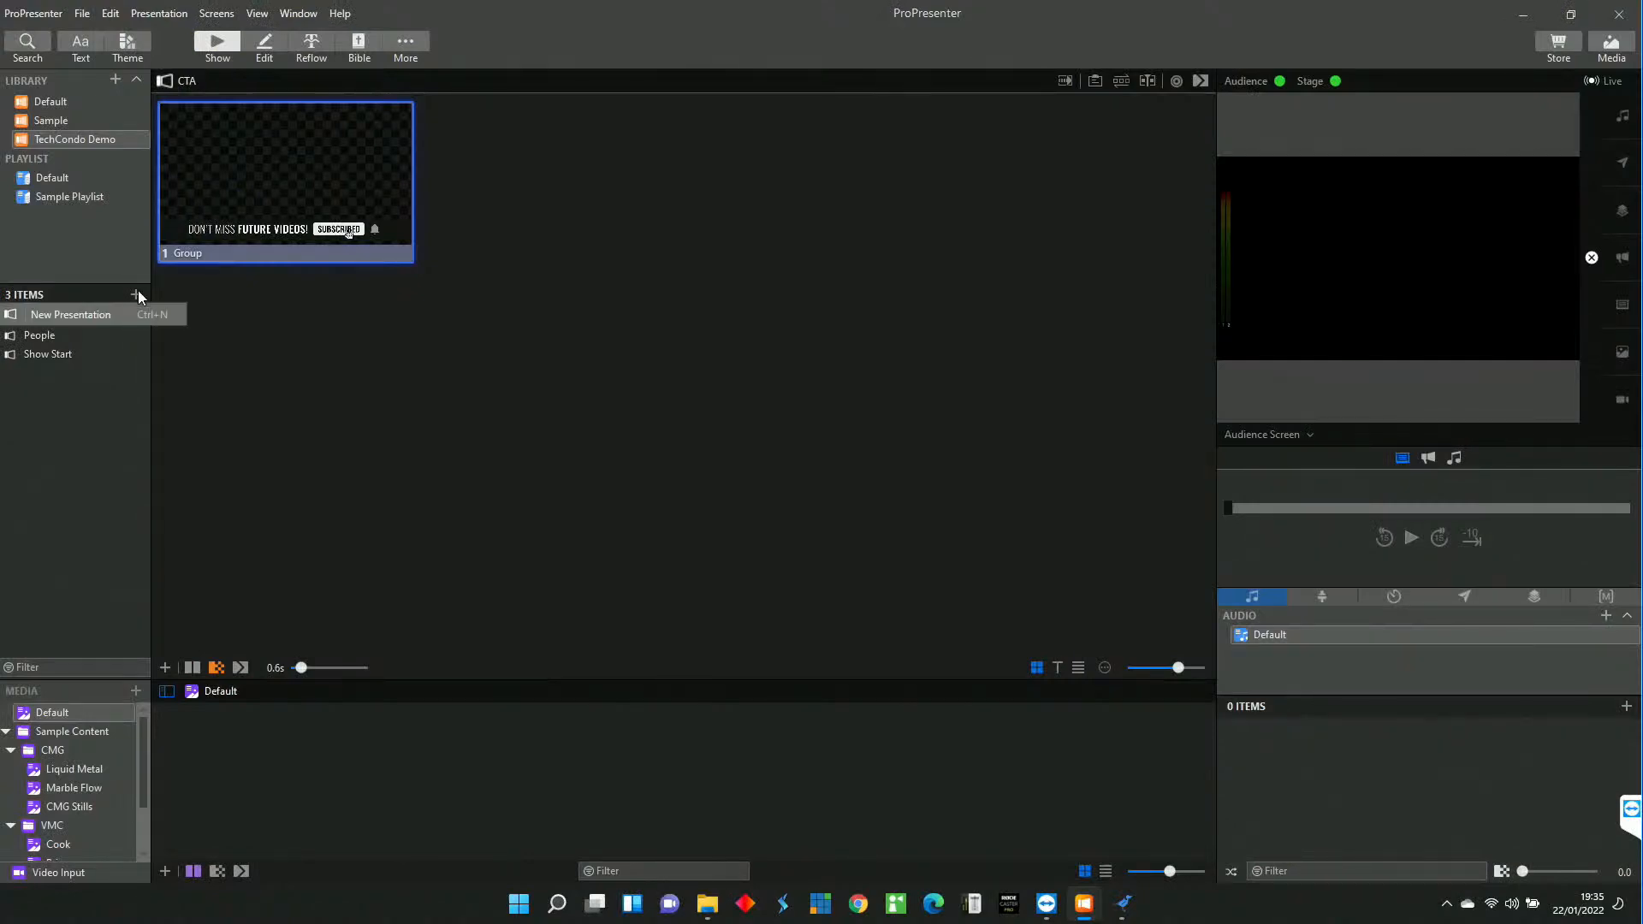
left_click(64, 317)
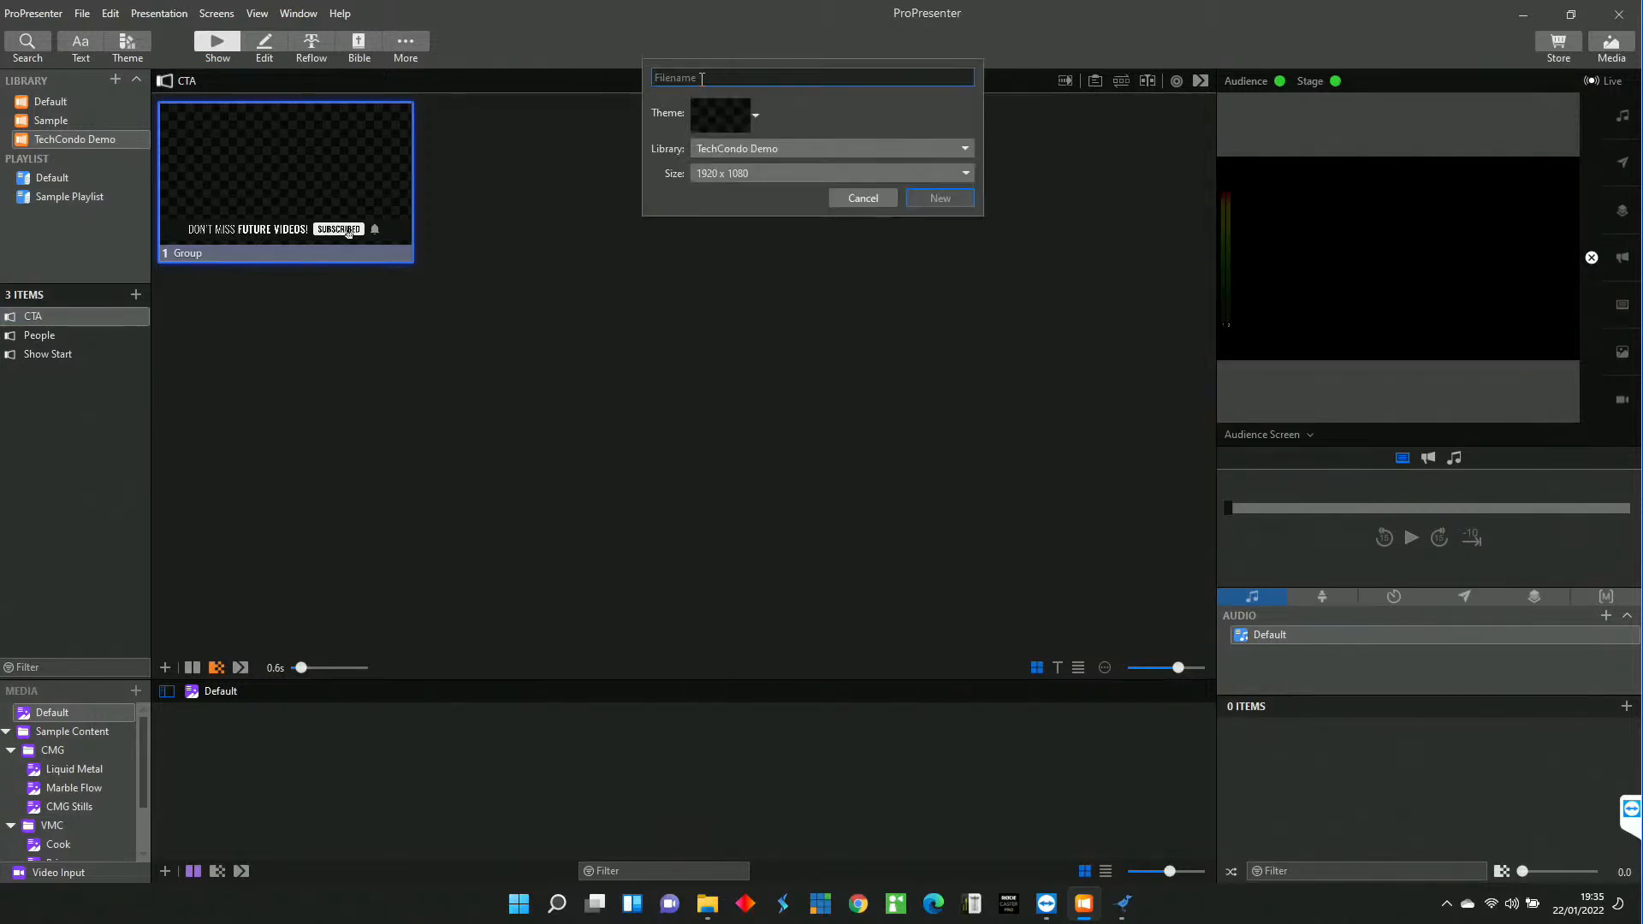
type("Co")
key("BackSpace")
type("untdown")
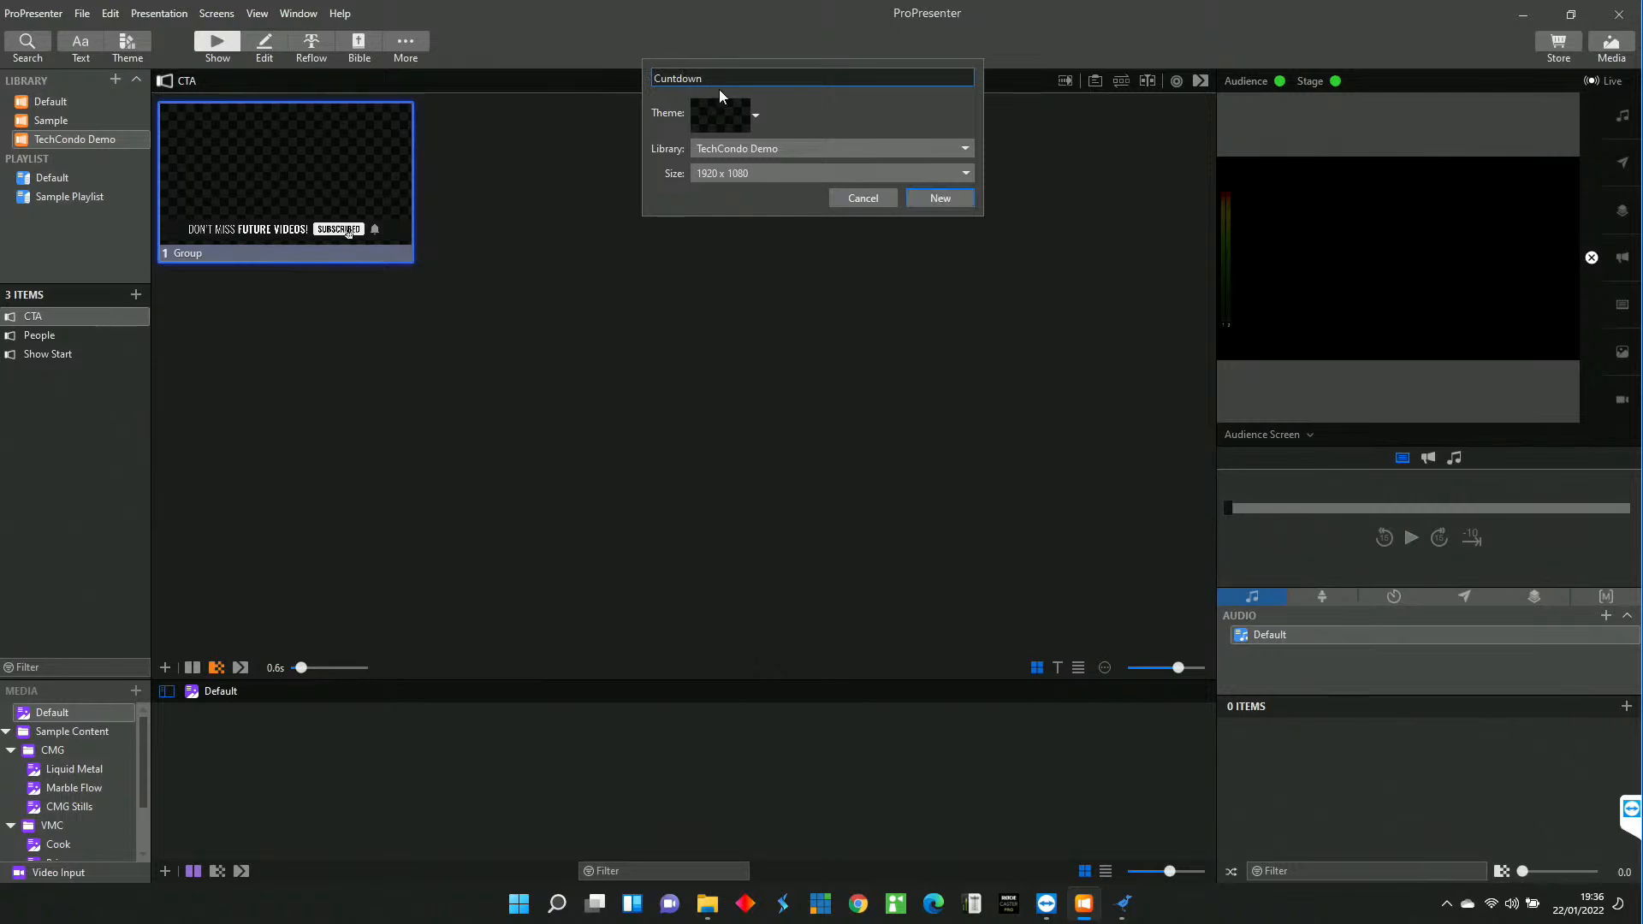
left_click(936, 197)
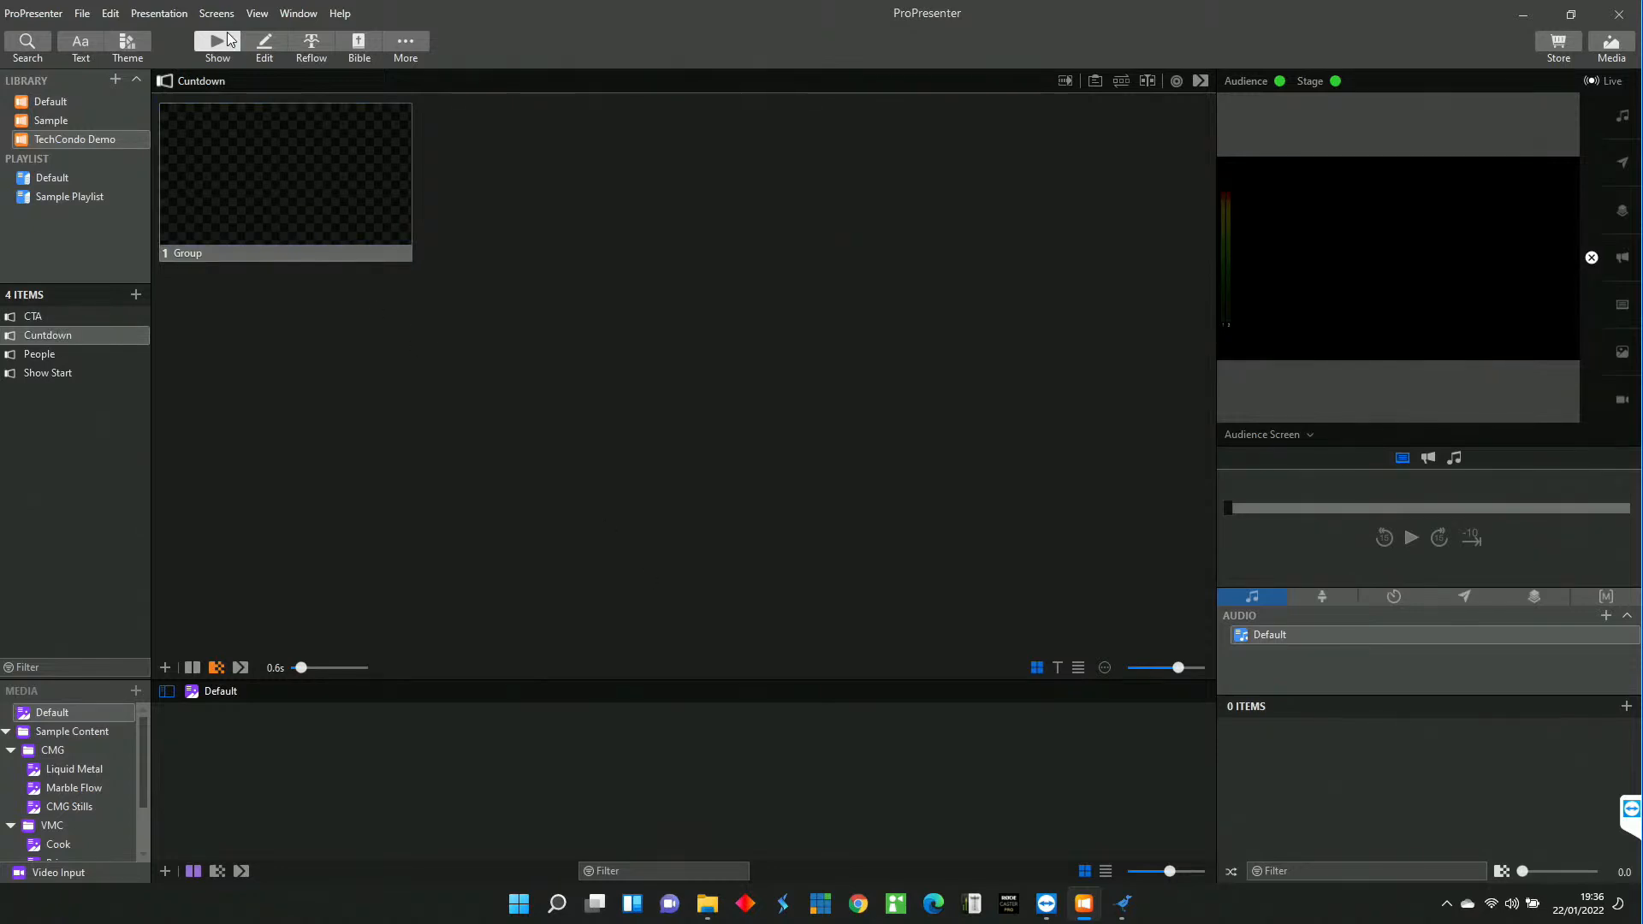
left_click(253, 43)
Add the Gradient_2022.png image from the Demo folder to the slide as a full-size background, using the existing asset.
left_click(180, 107)
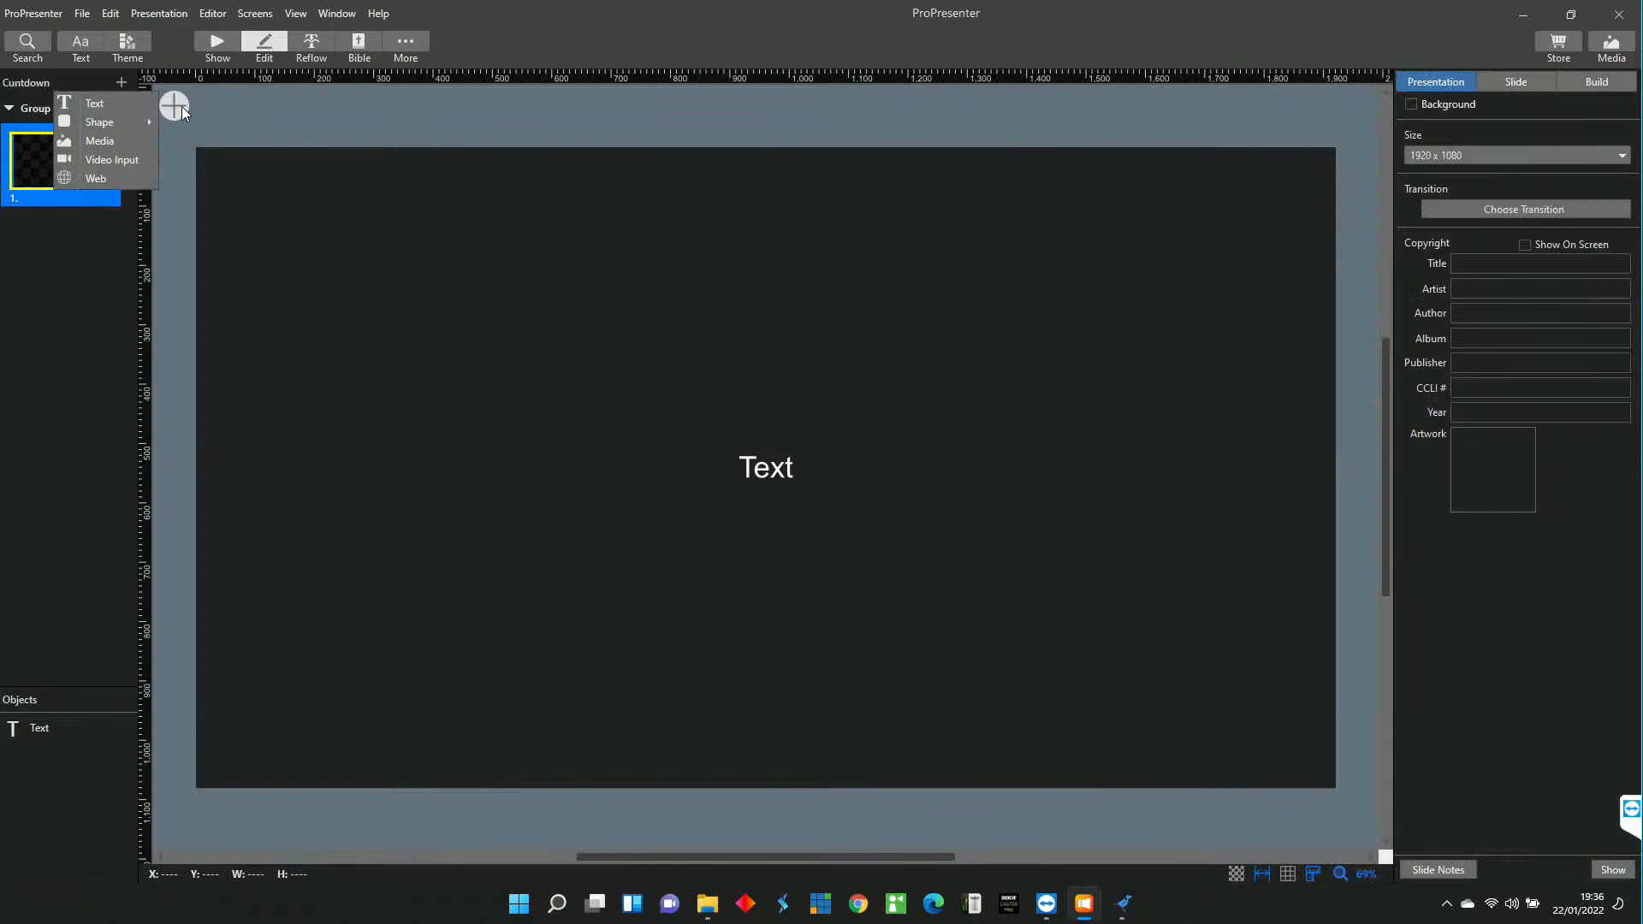
left_click(114, 143)
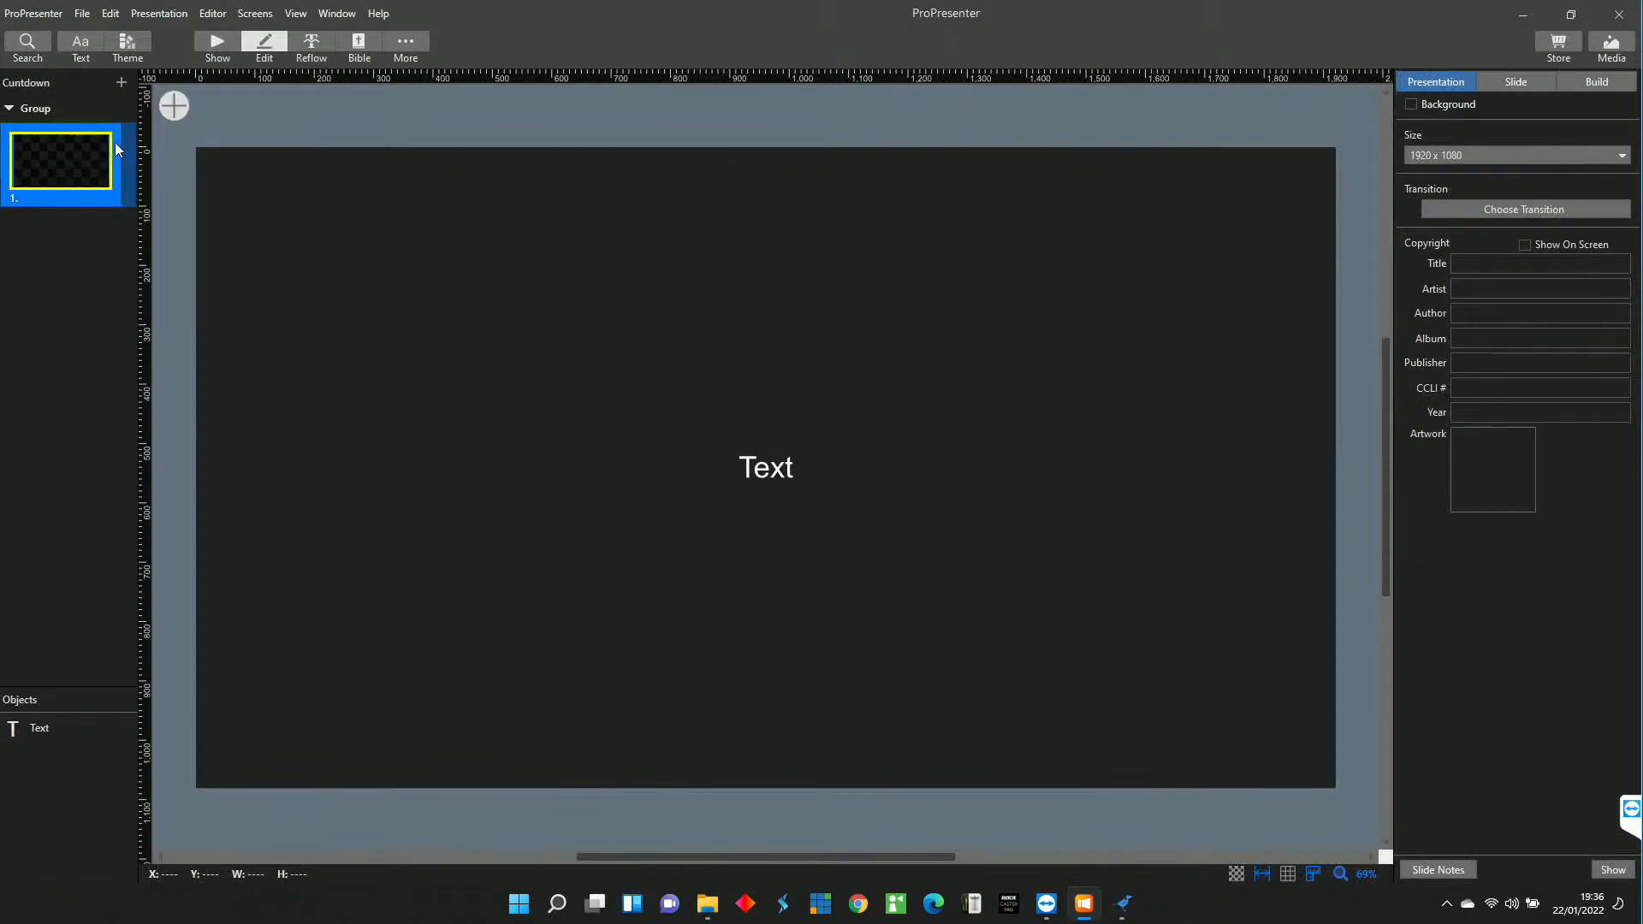
left_click(660, 176)
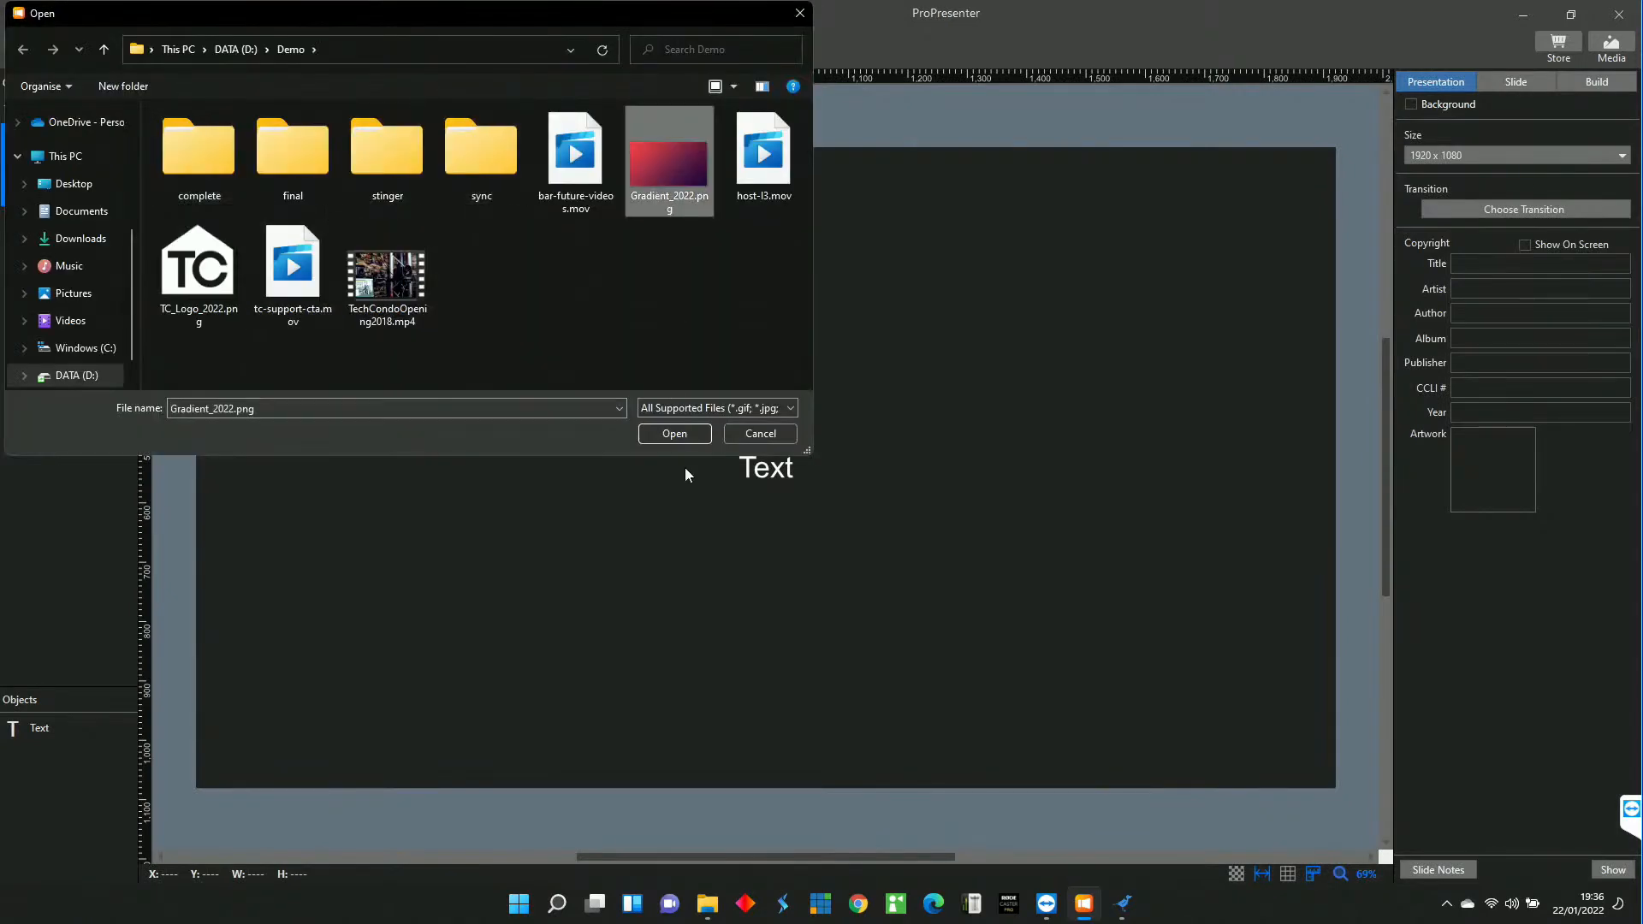
left_click(697, 436)
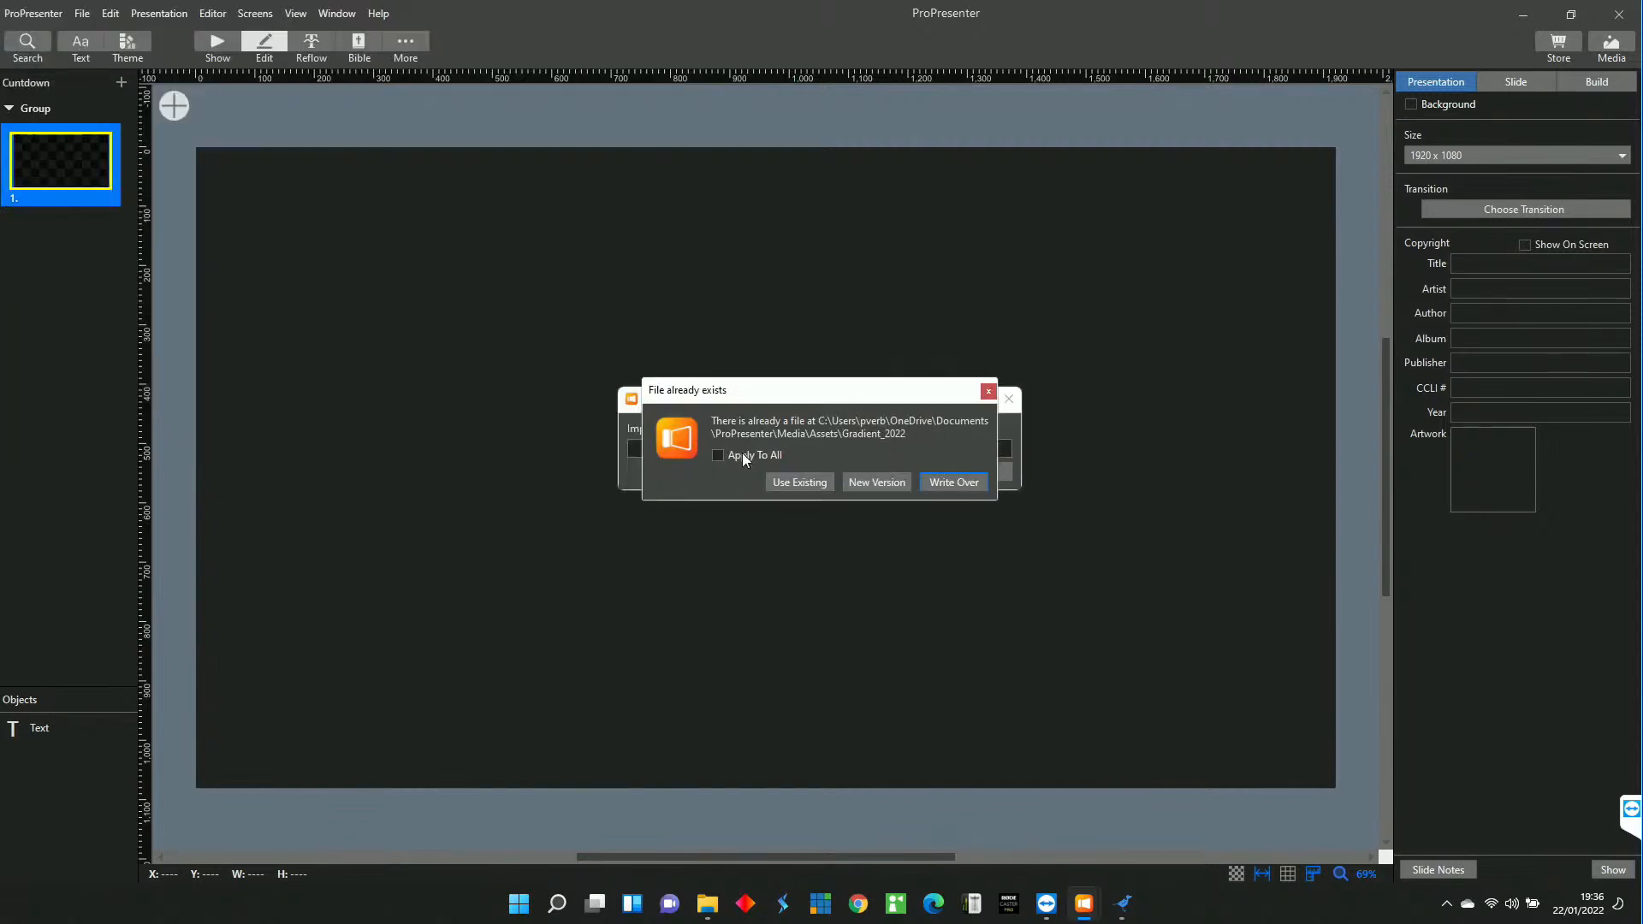
left_click(799, 483)
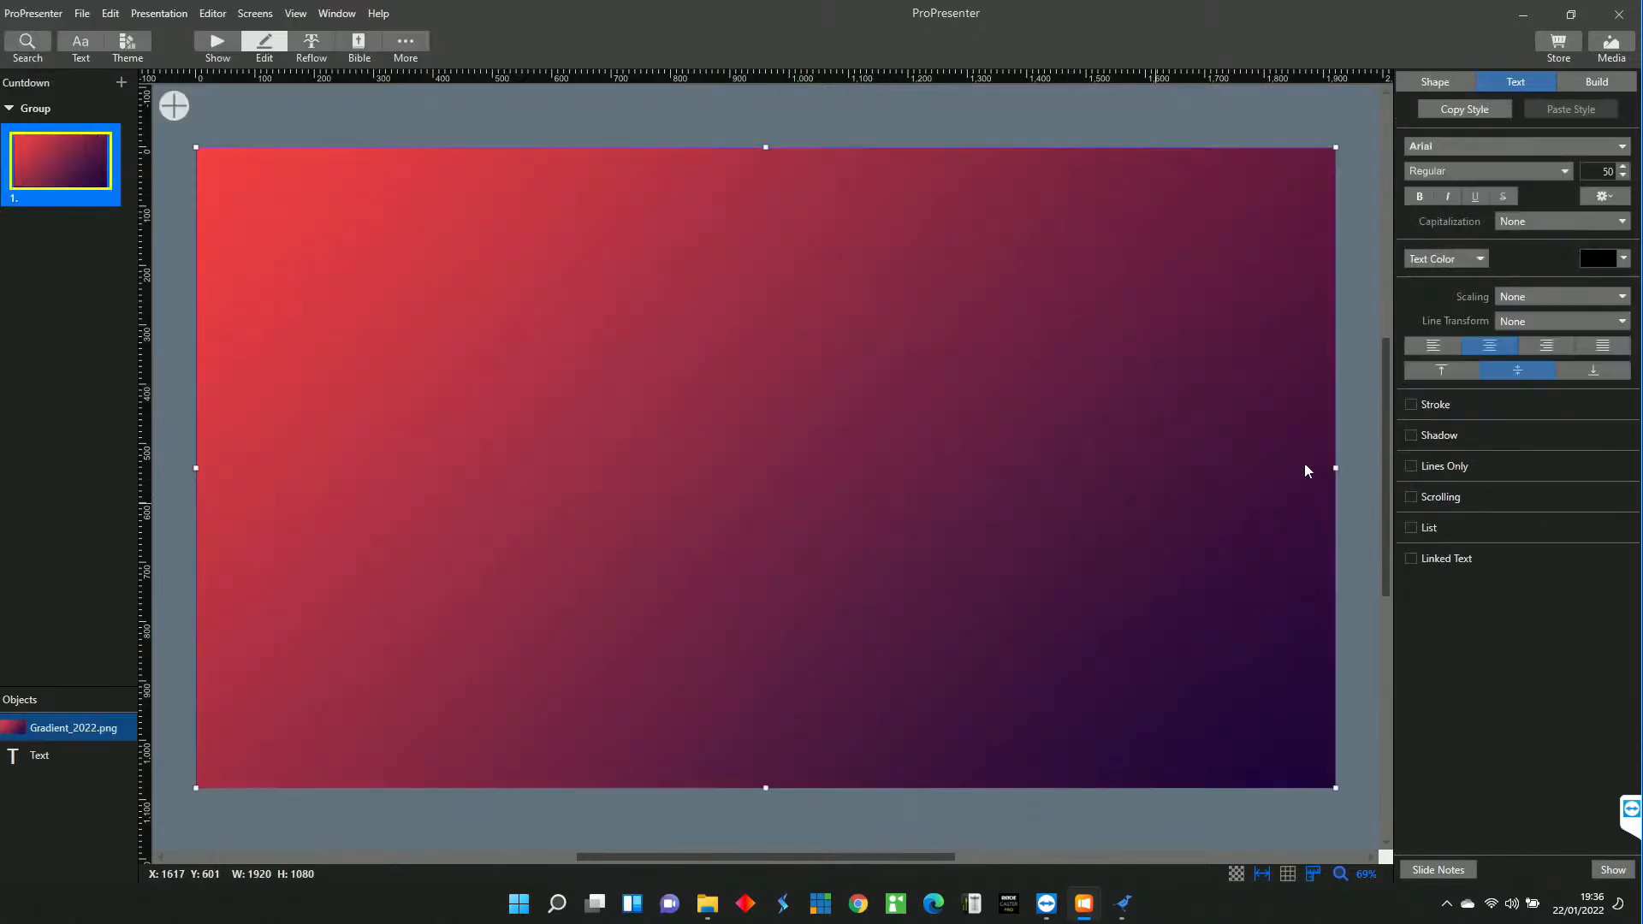
left_click(1351, 471)
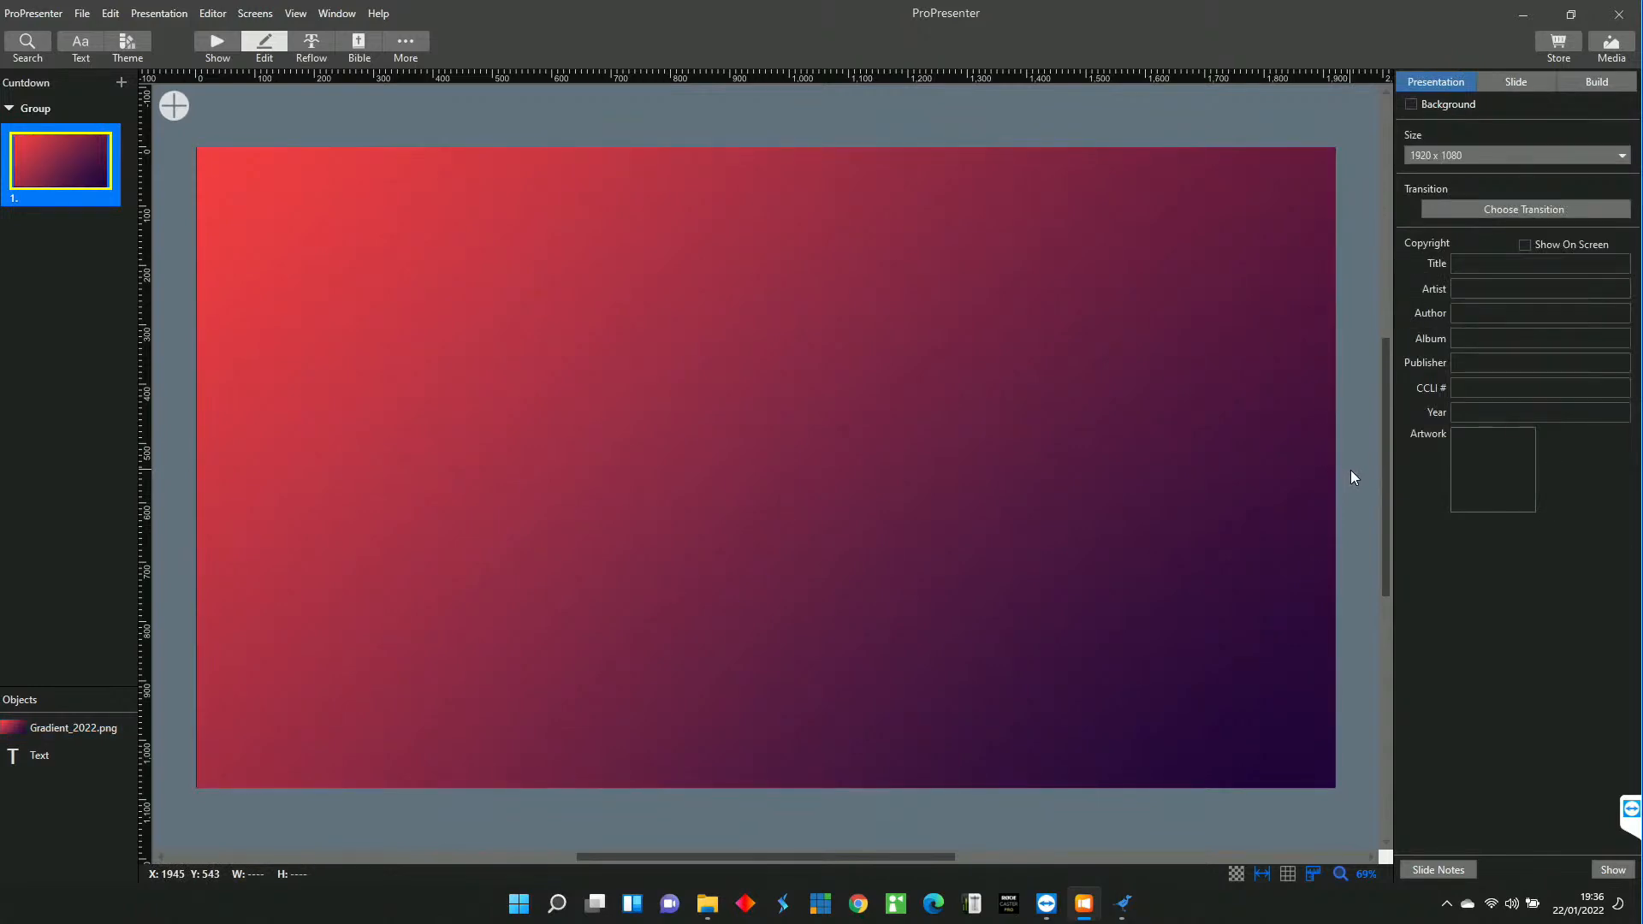
Add the TC_Logo_2022.png image from the Demo folder, using the existing asset, and move it to the slide's upper centre.
left_click(173, 107)
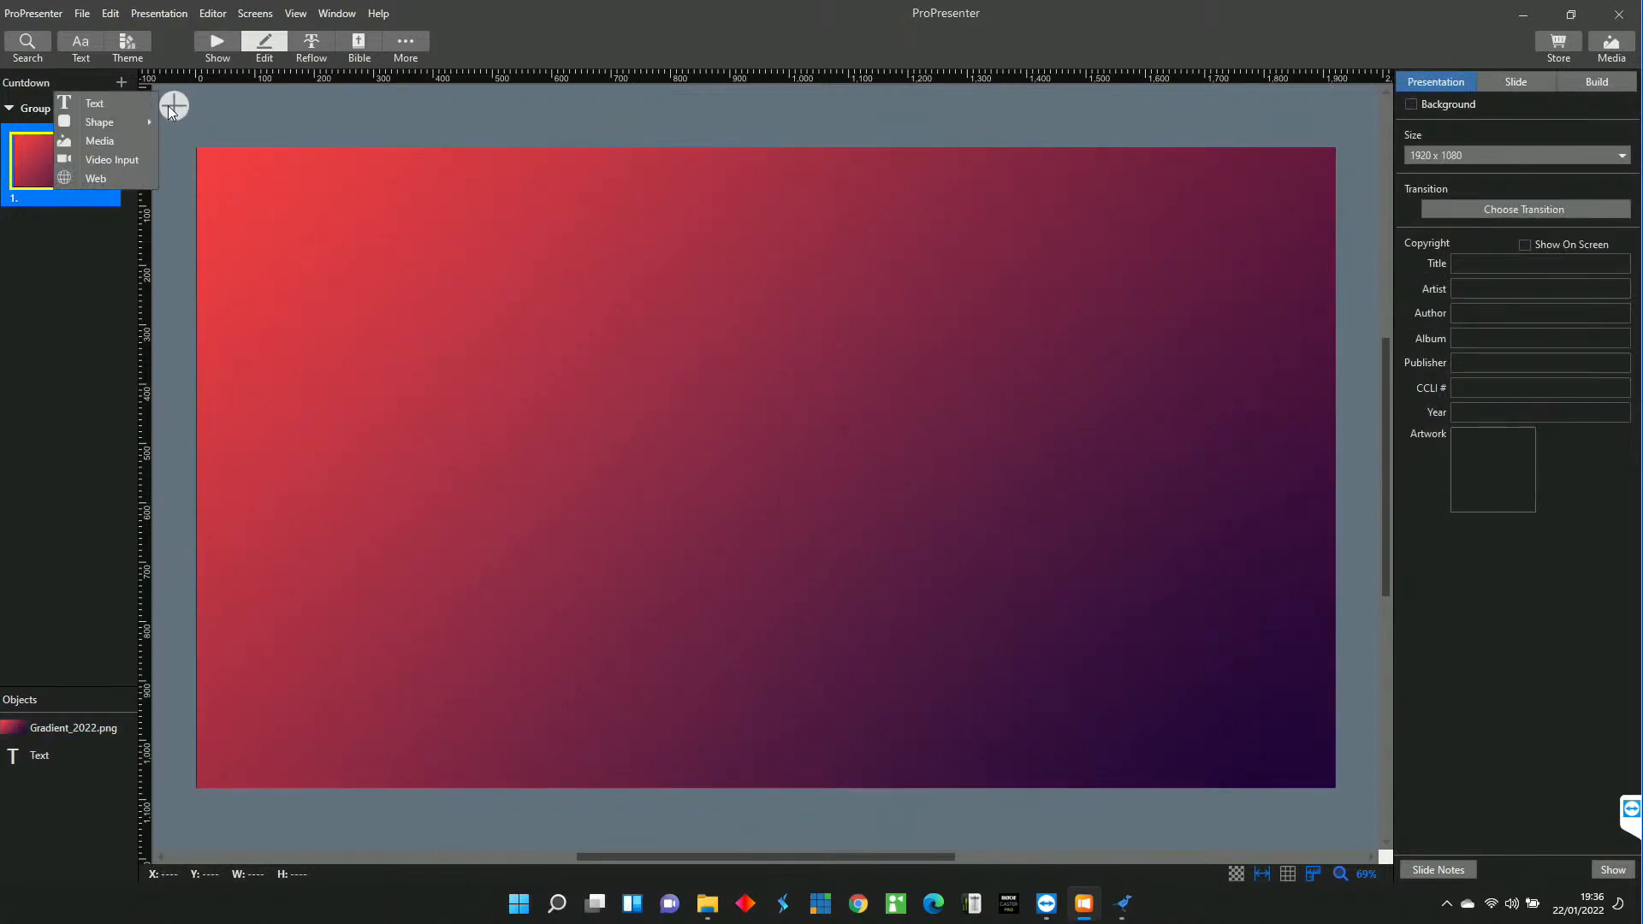
left_click(117, 138)
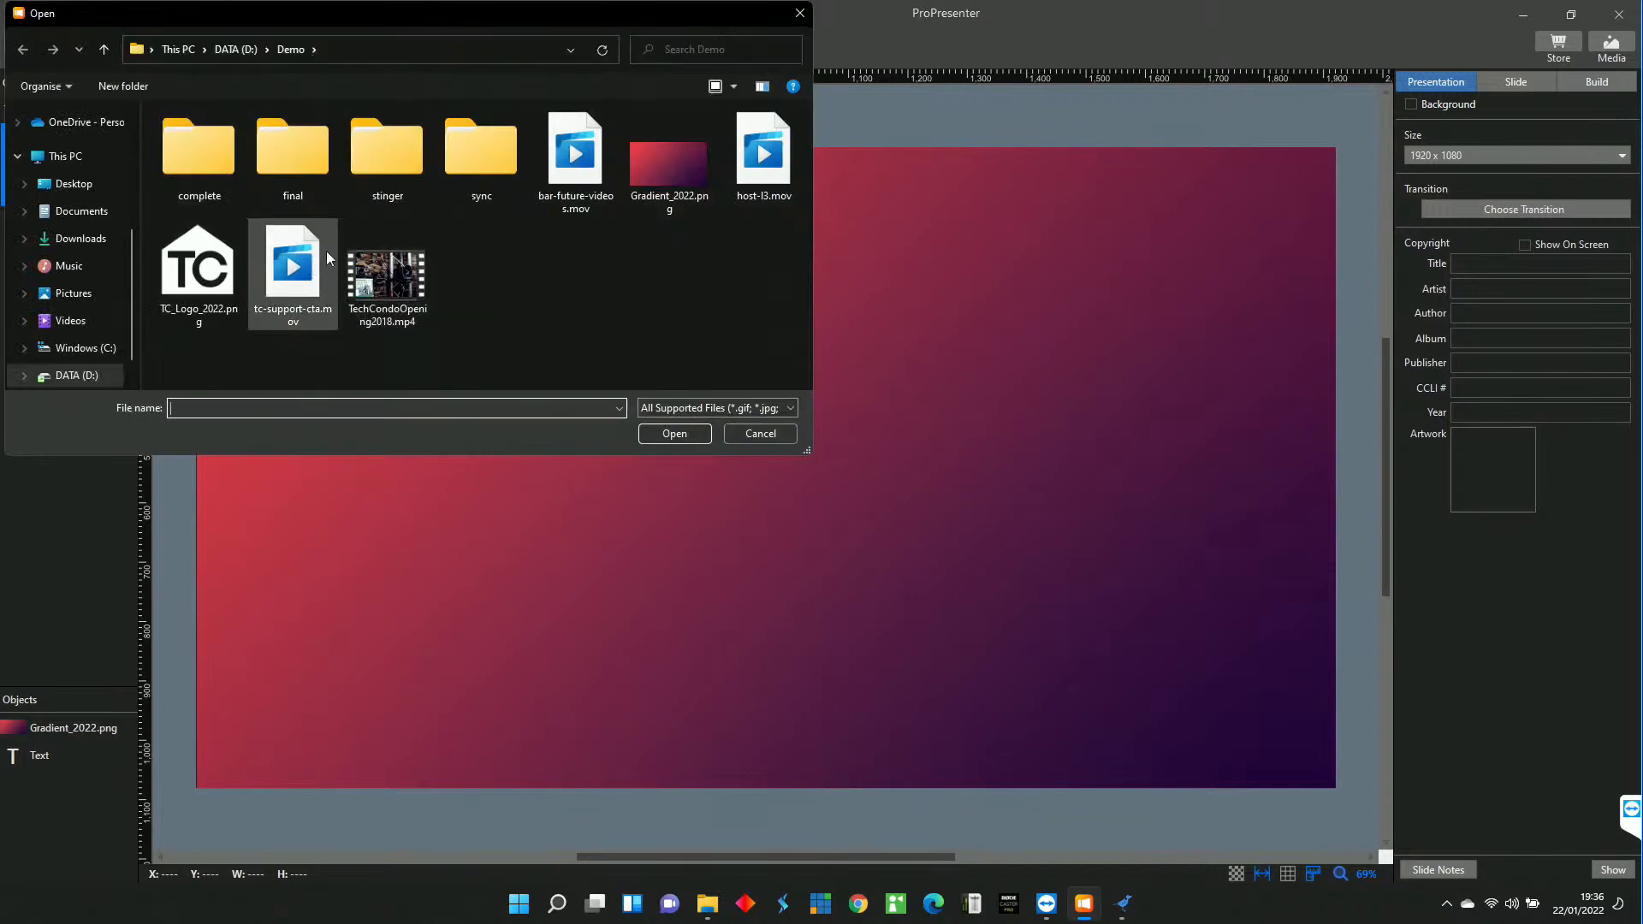
left_click(189, 238)
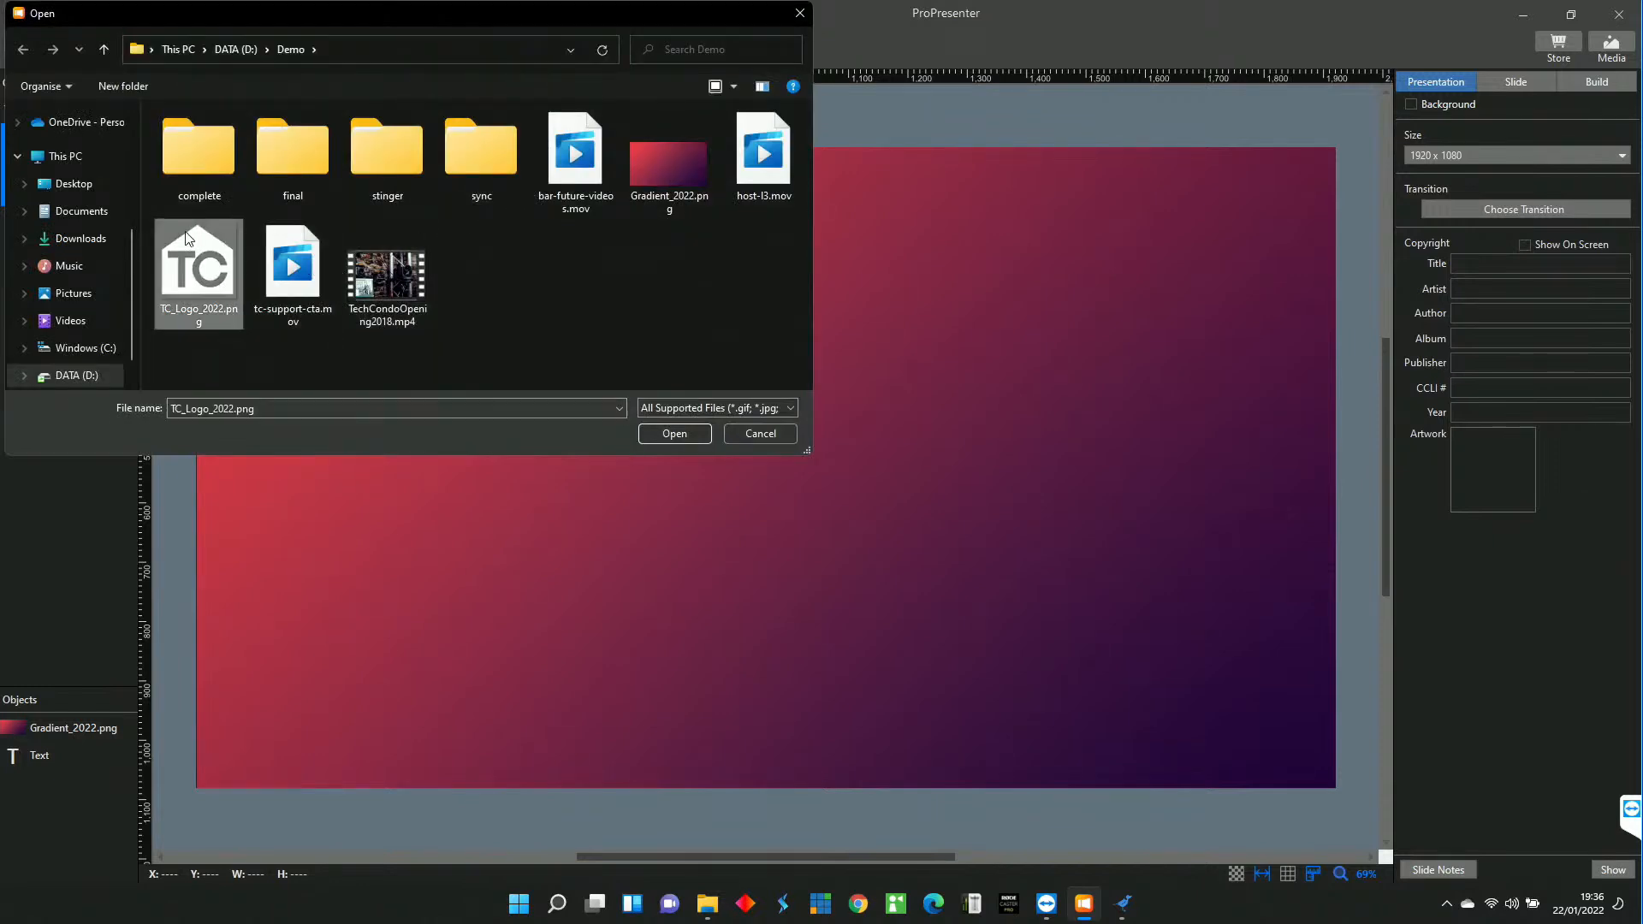
left_click(673, 432)
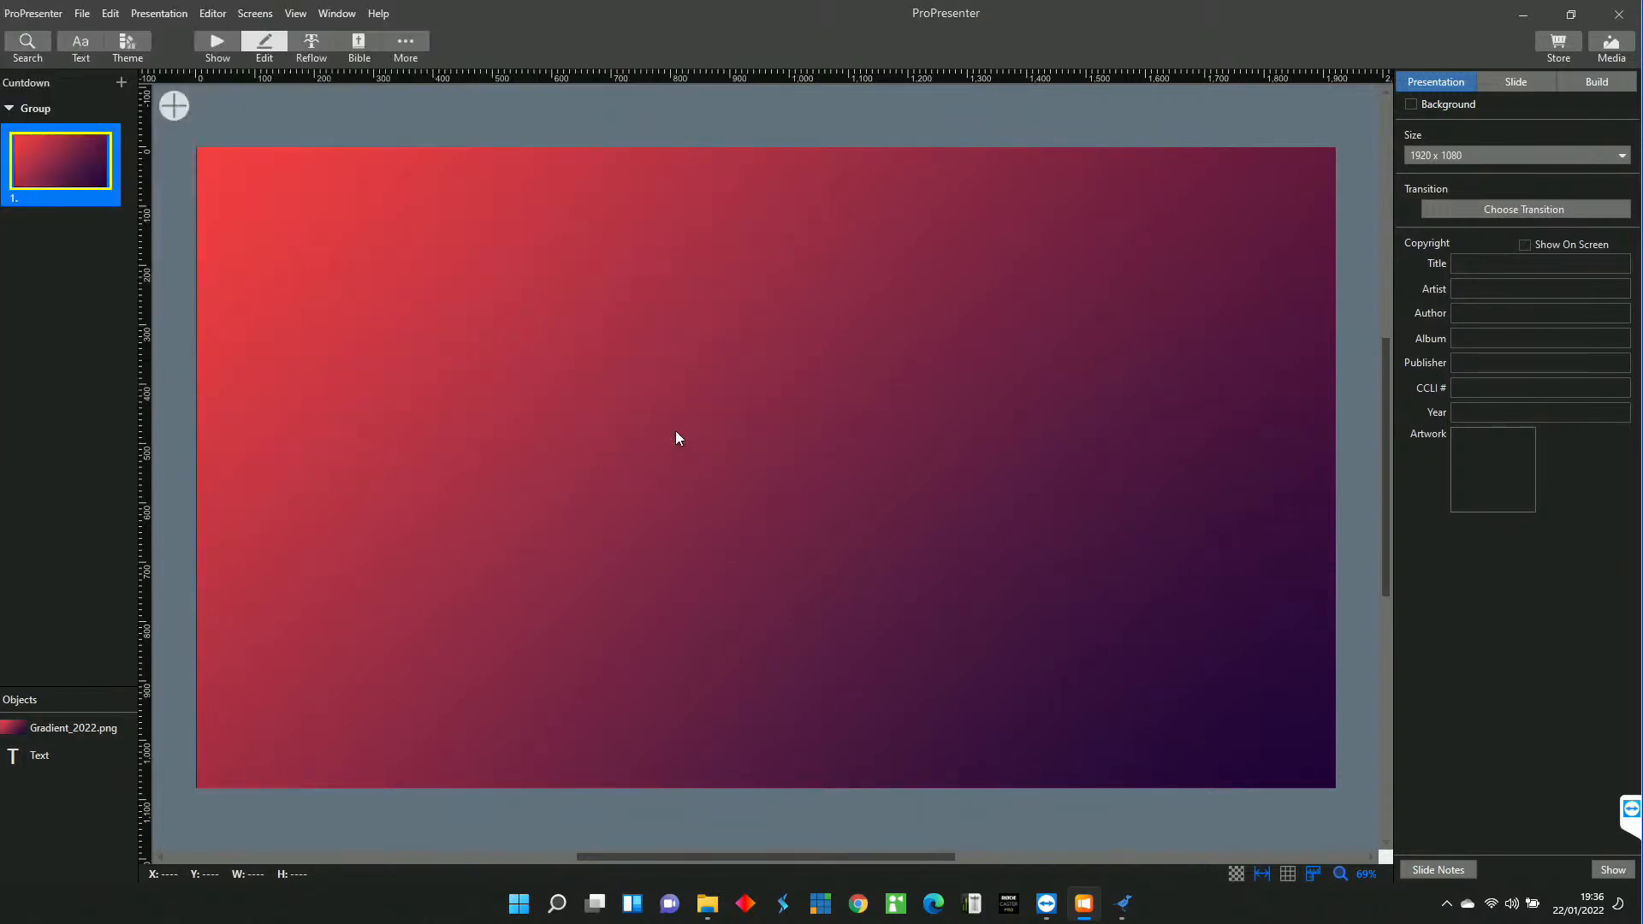
left_click(815, 481)
left_click_drag(767, 462, 769, 358)
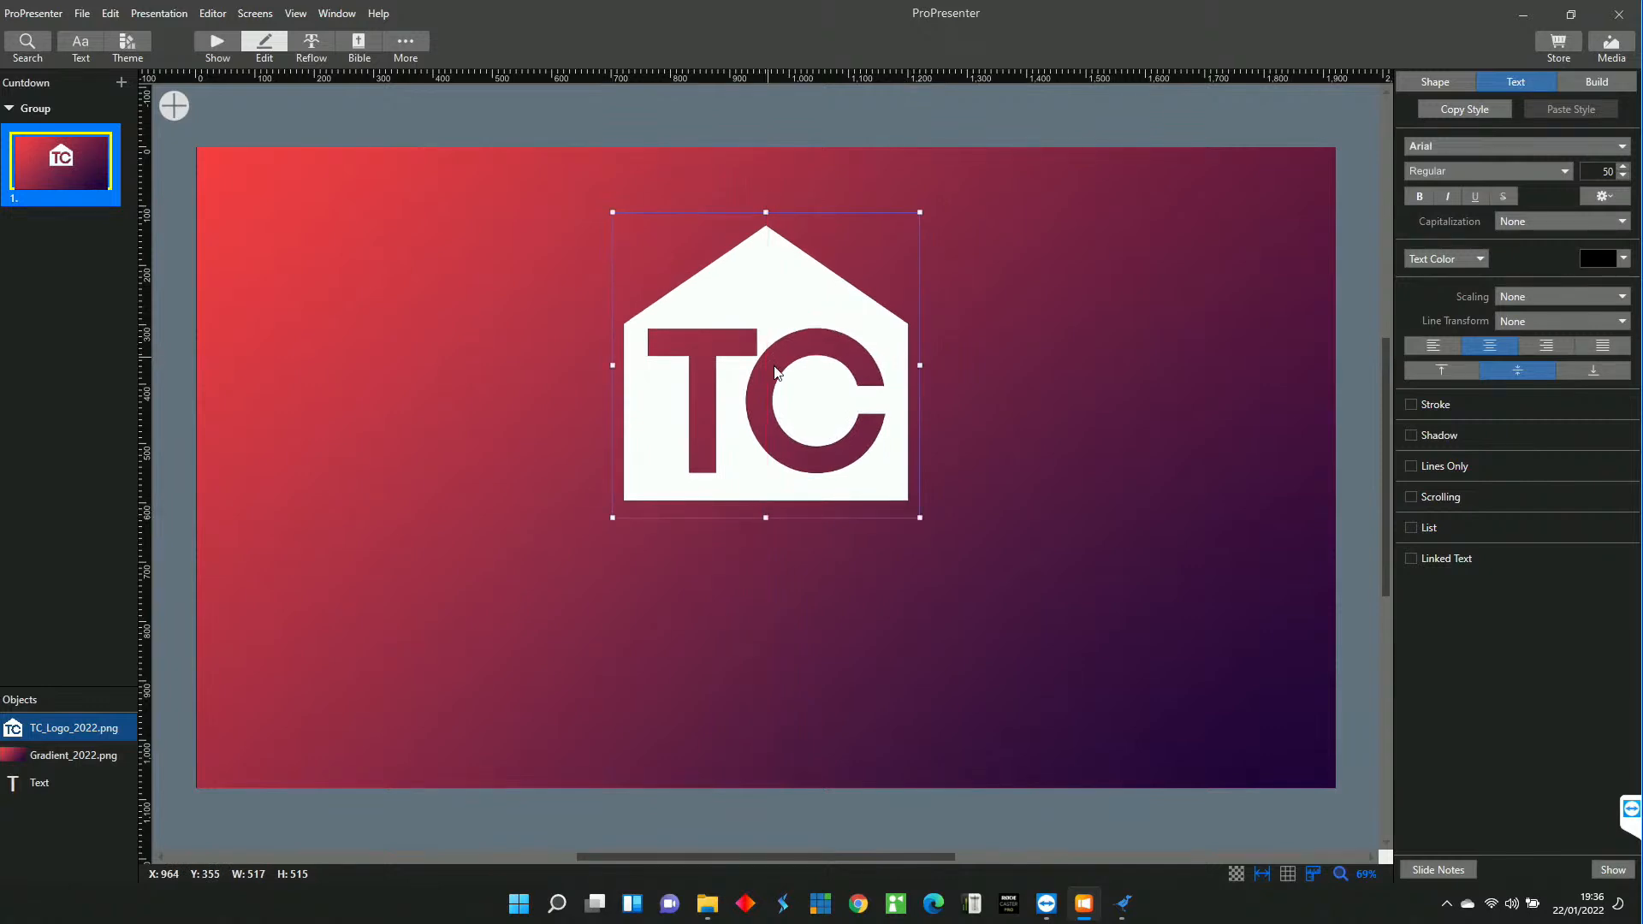
Bring the text object in front of the logo and gradient, and move its placeholder text below the logo.
left_click(947, 558)
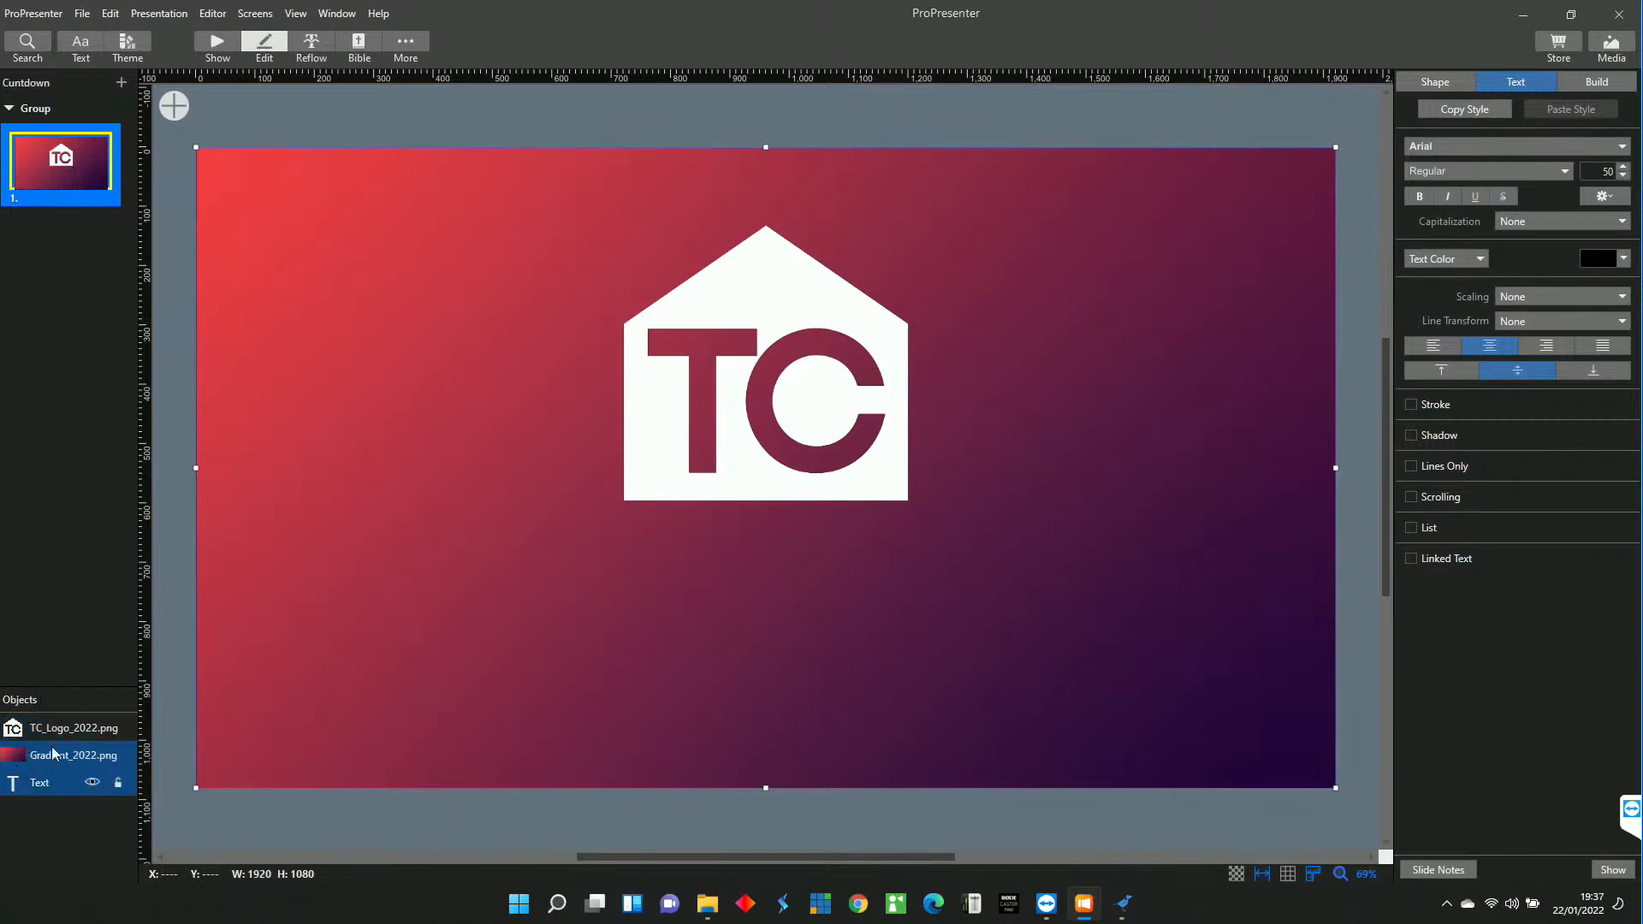
left_click_drag(45, 782, 53, 722)
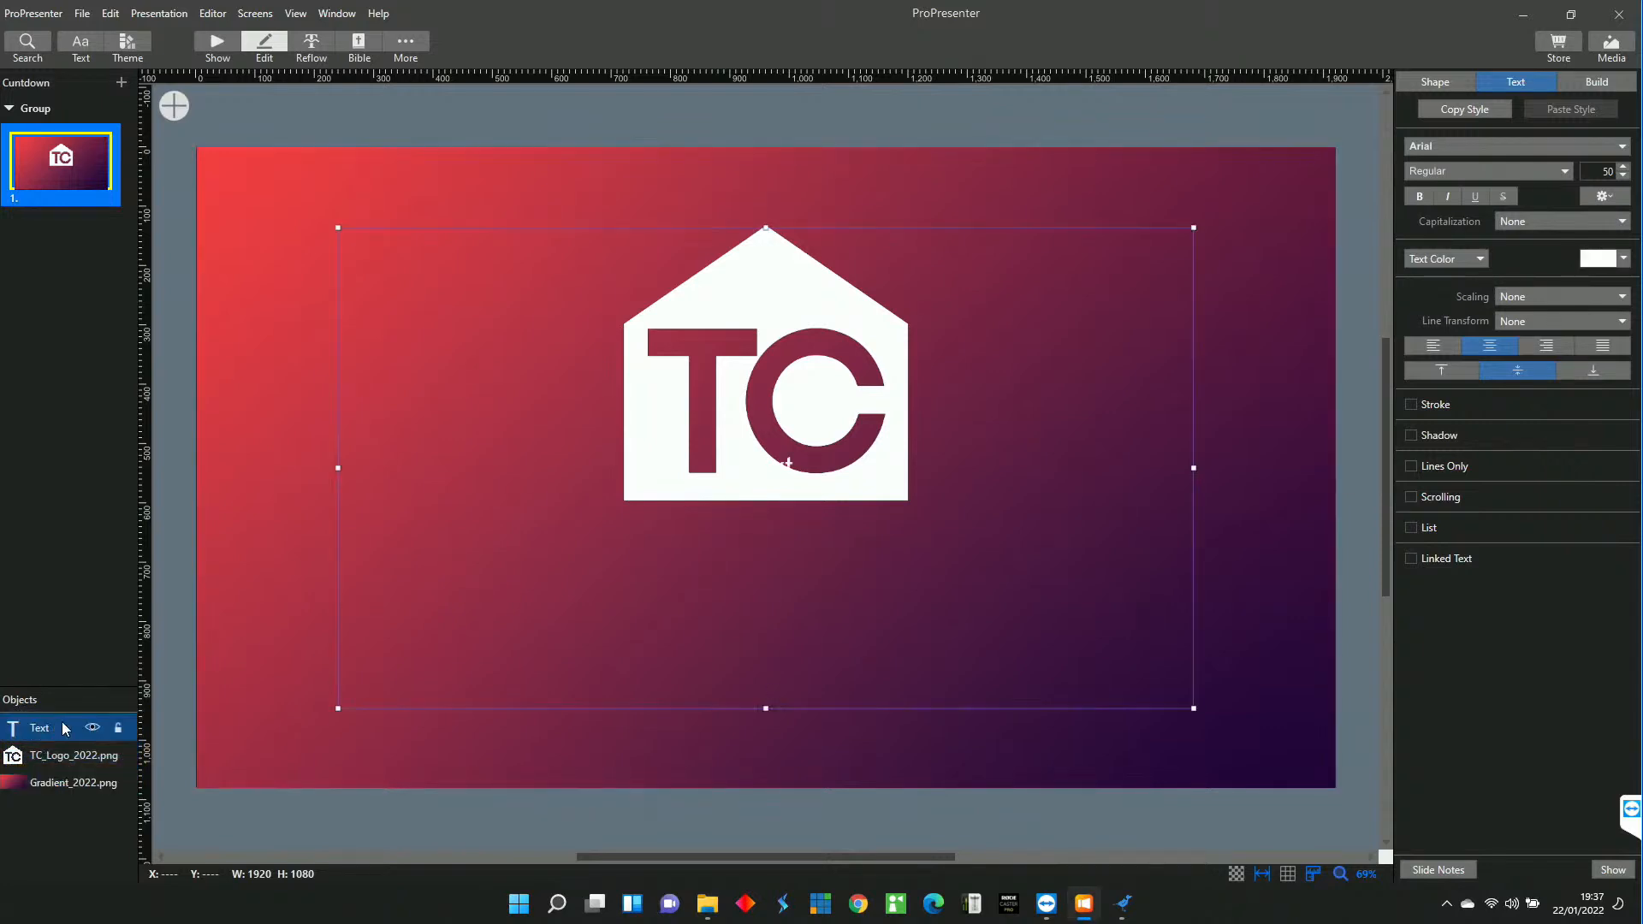
left_click_drag(731, 515, 572, 628)
left_click_drag(642, 558, 637, 559)
Replace the placeholder text with the host's first name followed by "IS LIVE IN".
double_click(636, 557)
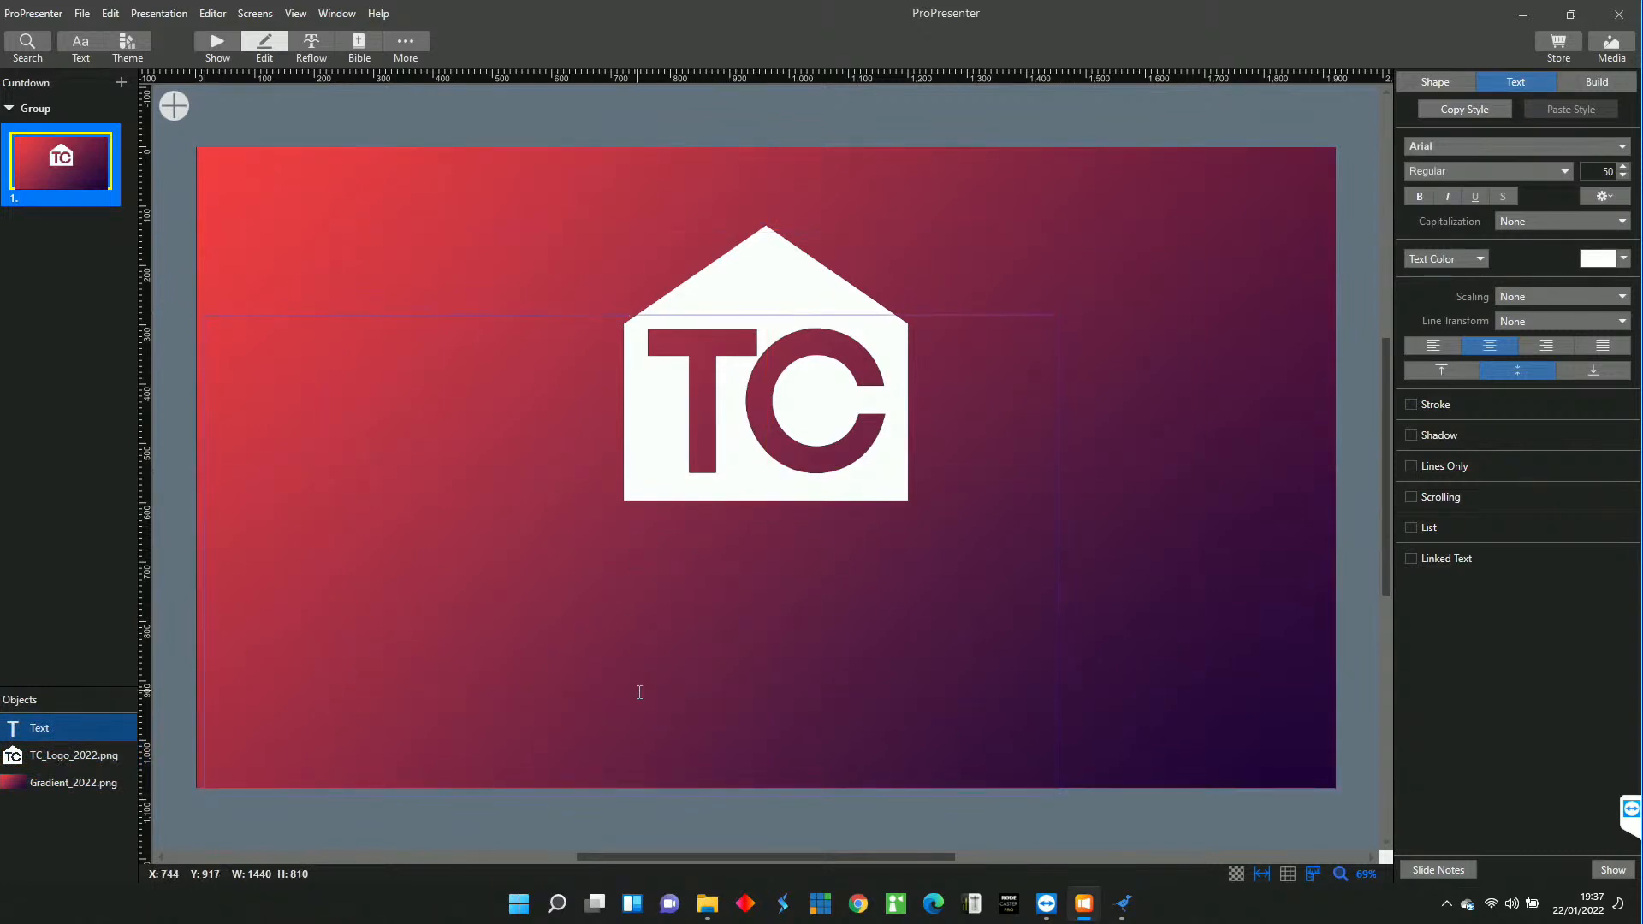
type("PETRA")
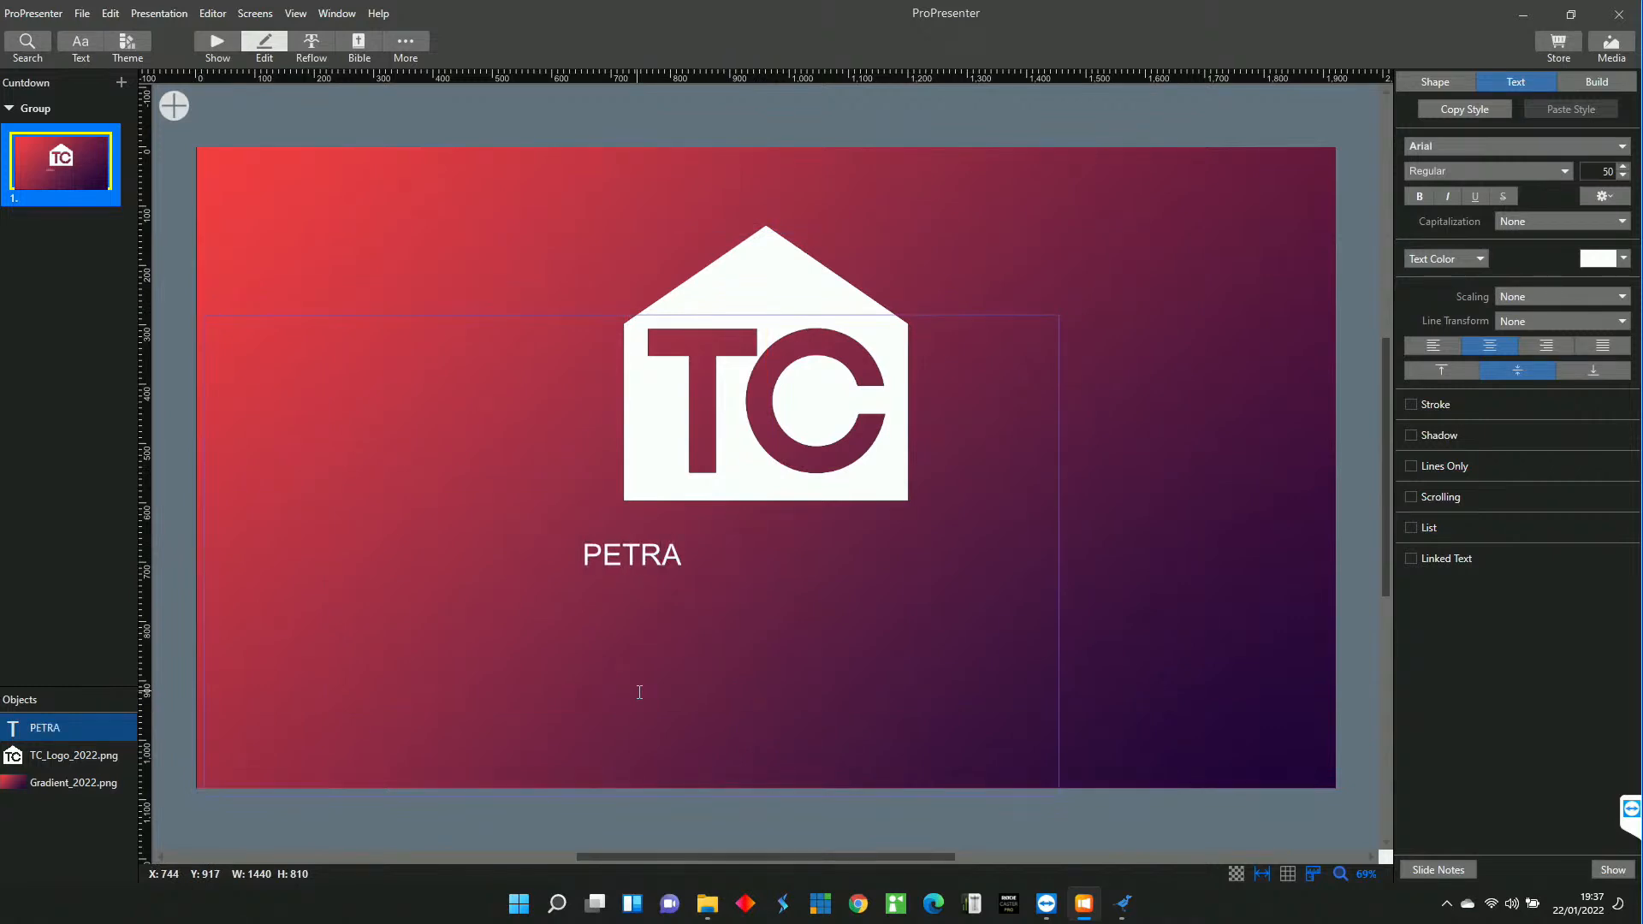
type("STAR")
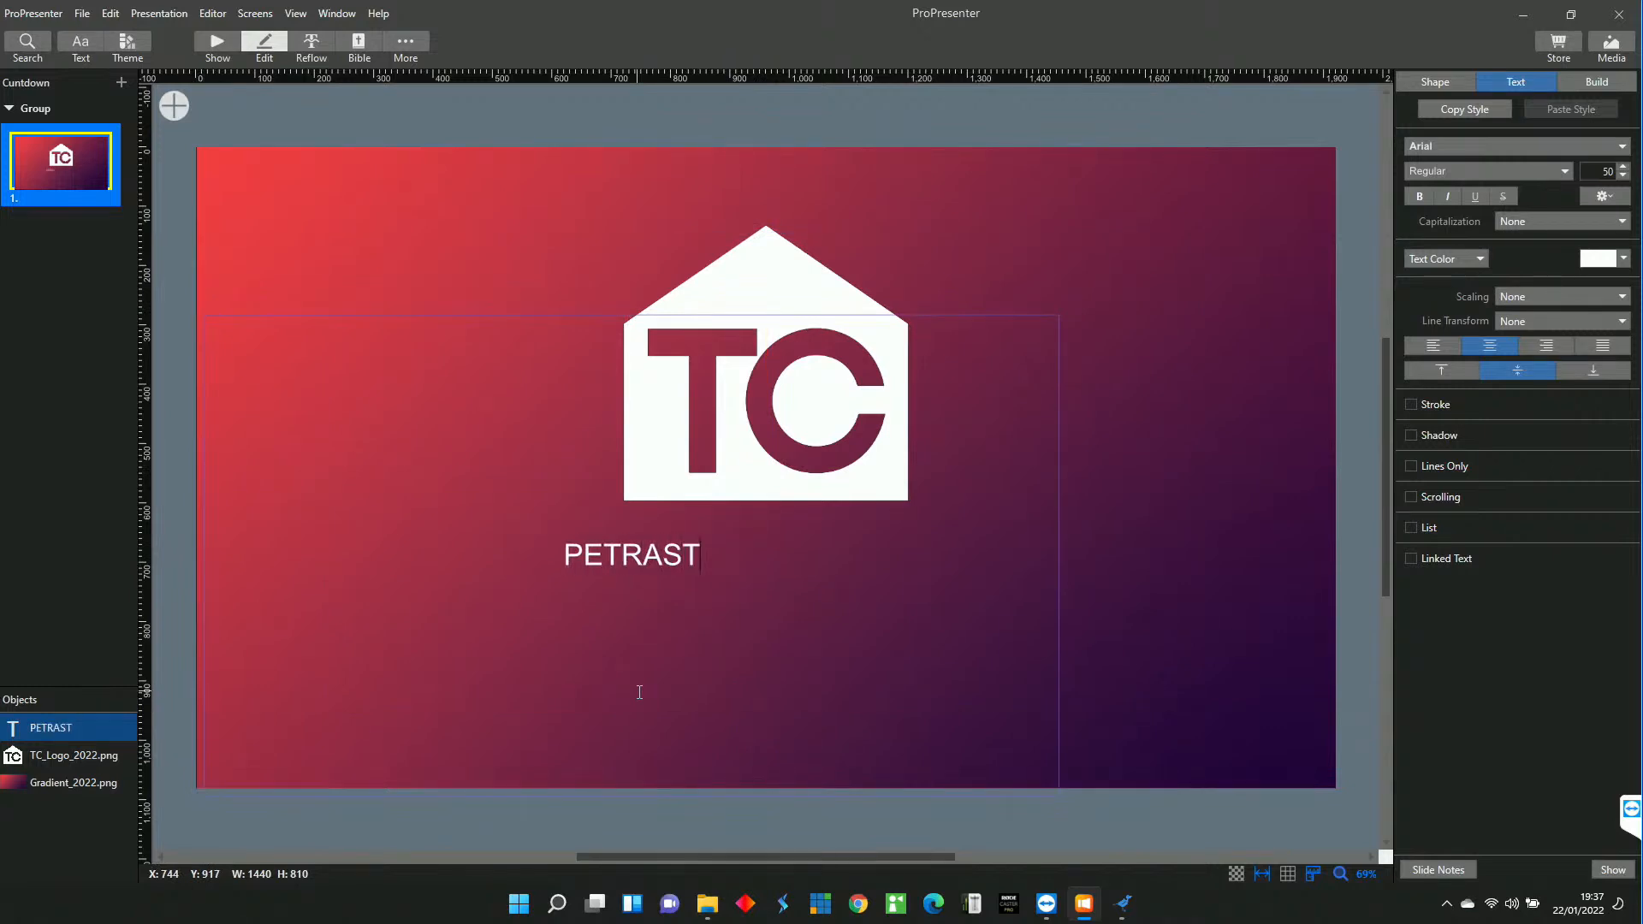
key("BackSpace")
key("BackSpace")
key("BackSpace")
key("BackSpace")
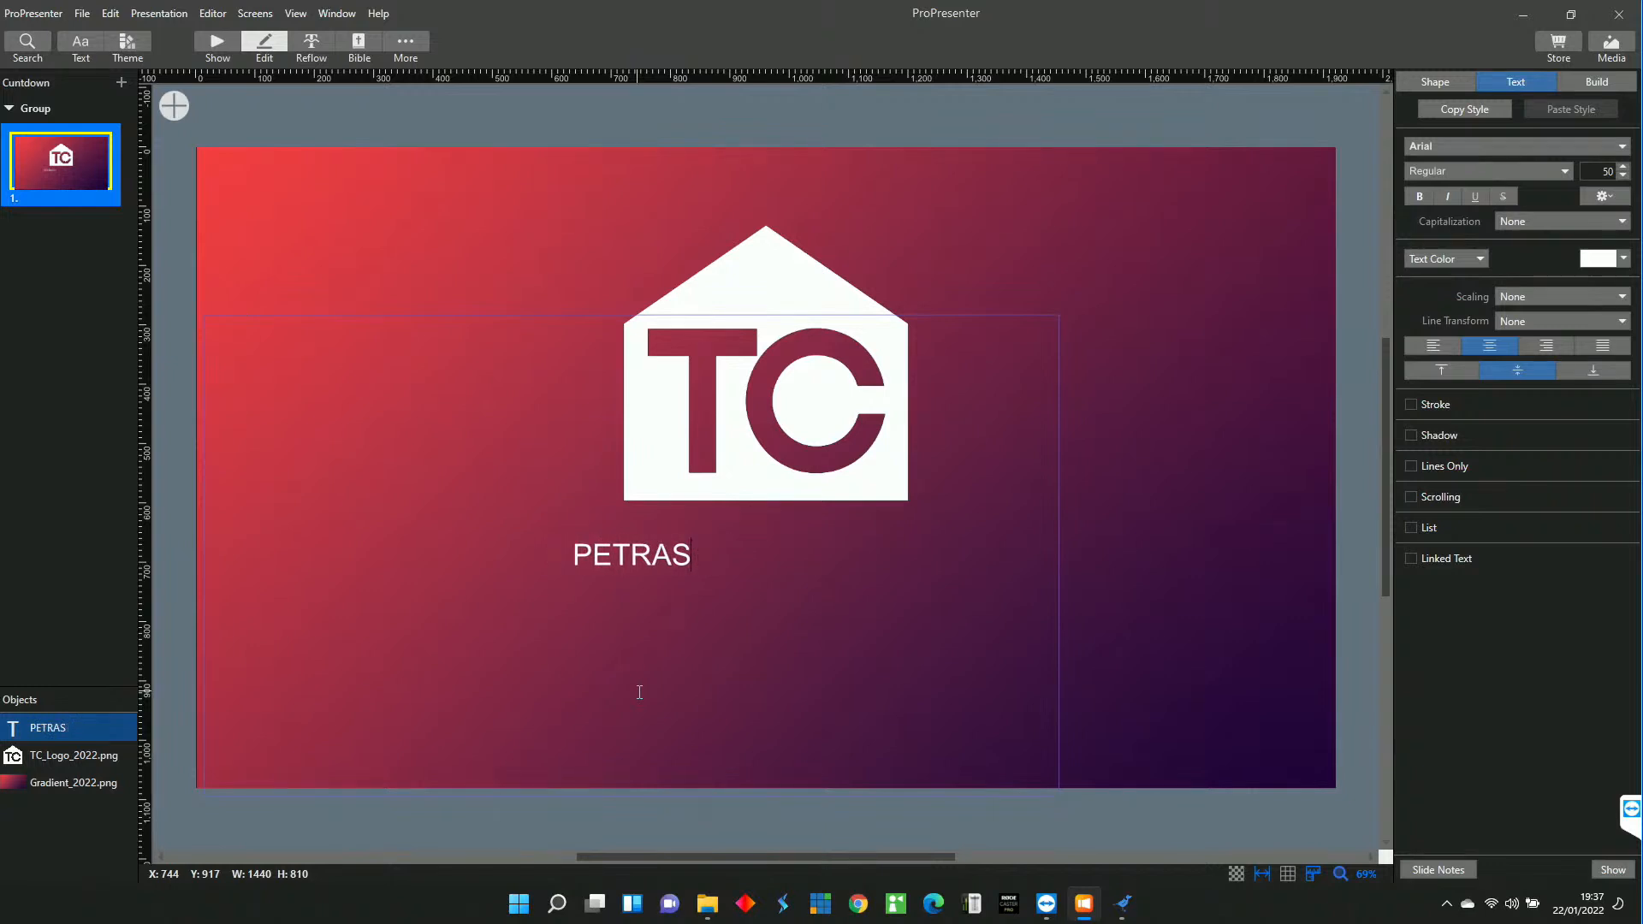
type("IS LIV")
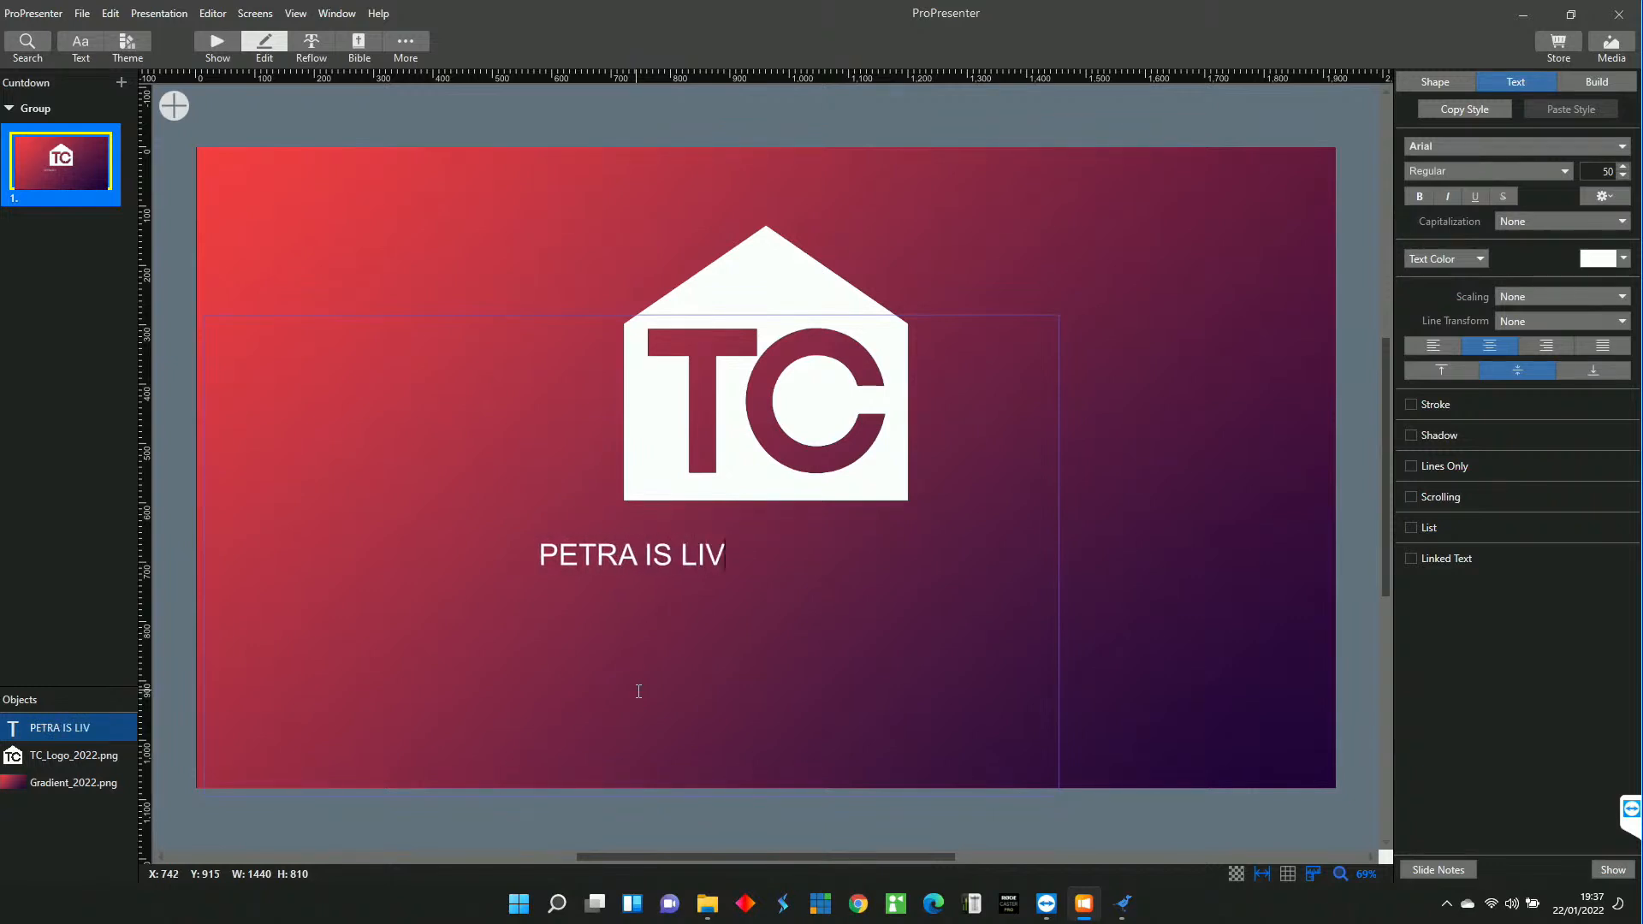
type("E IN")
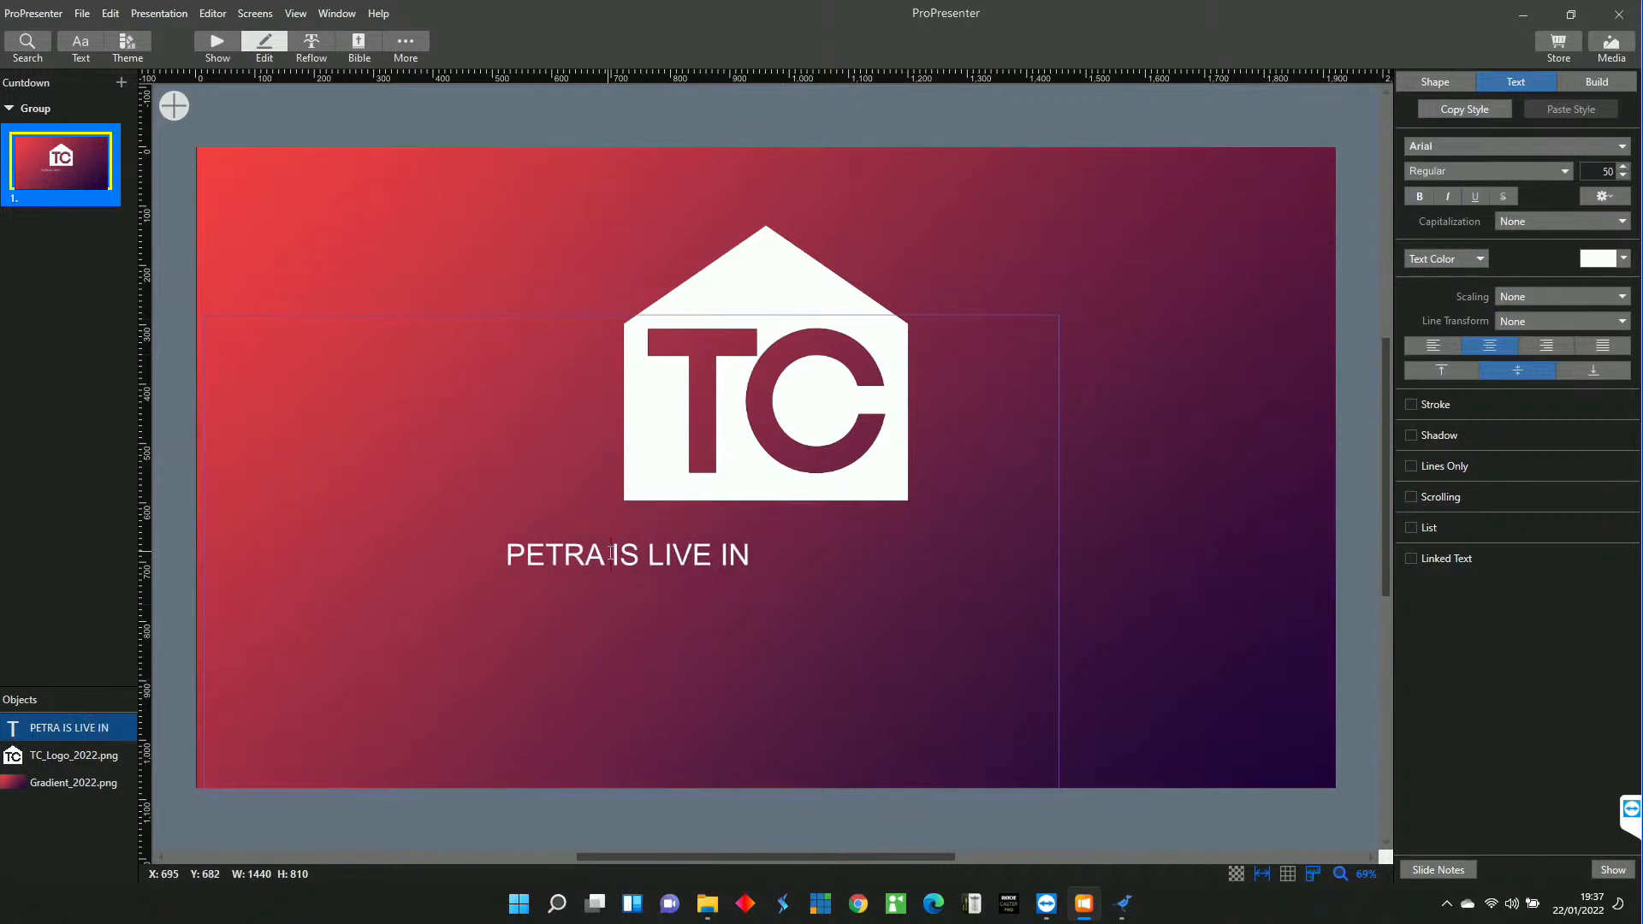
Change the font of the whole "IS LIVE IN" text to Comic Sans MS.
key("ctrl+a")
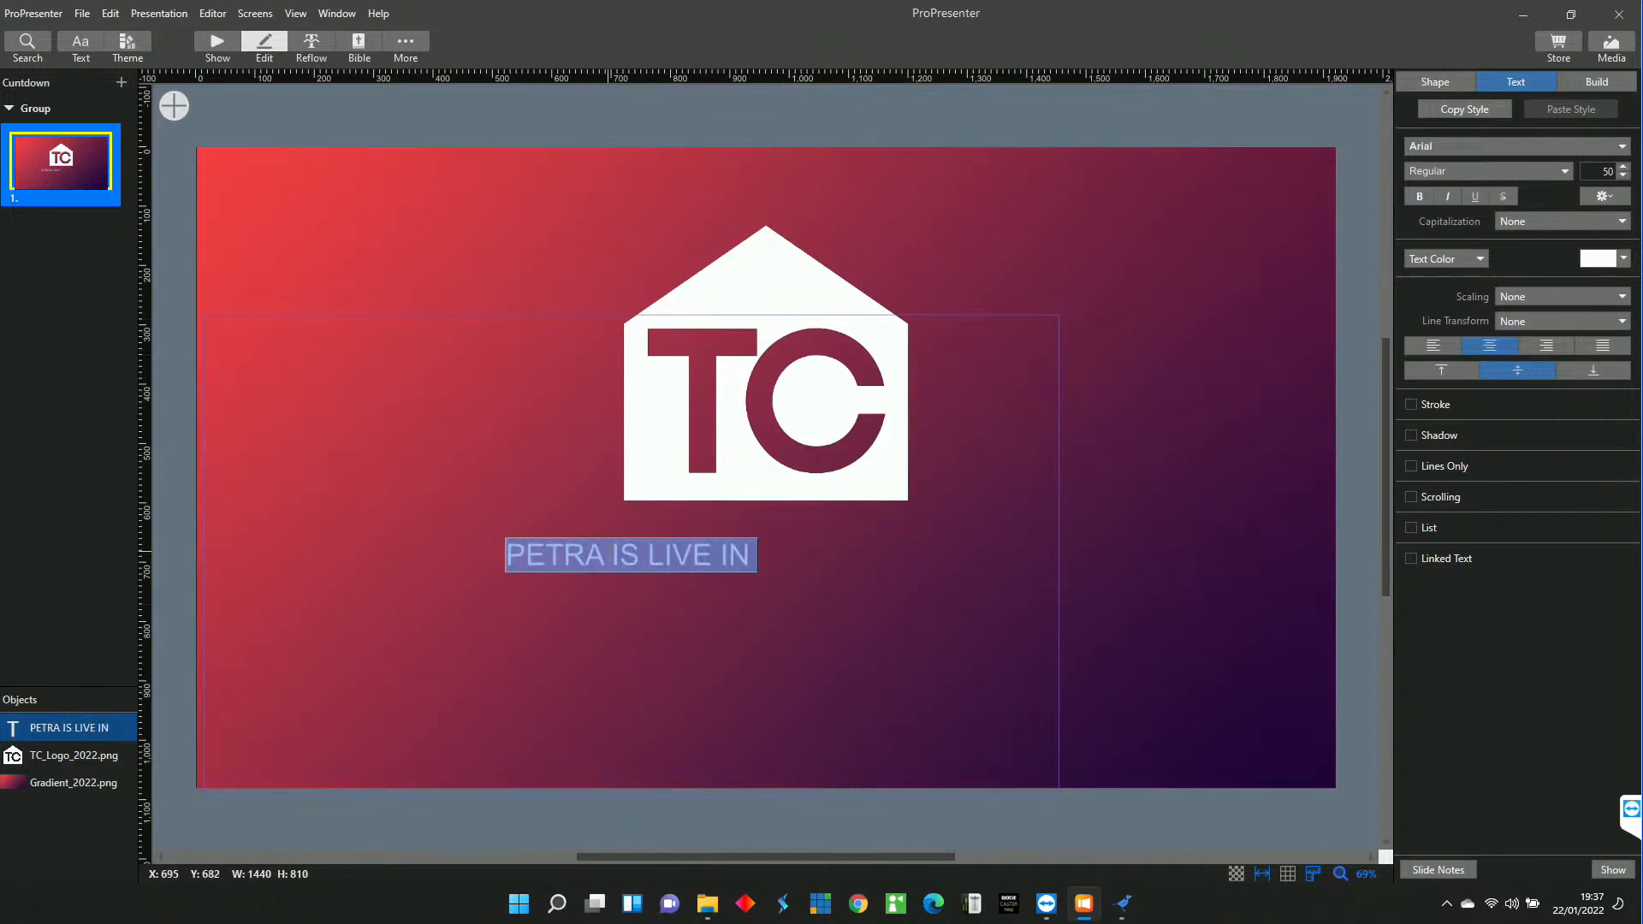
left_click(1495, 146)
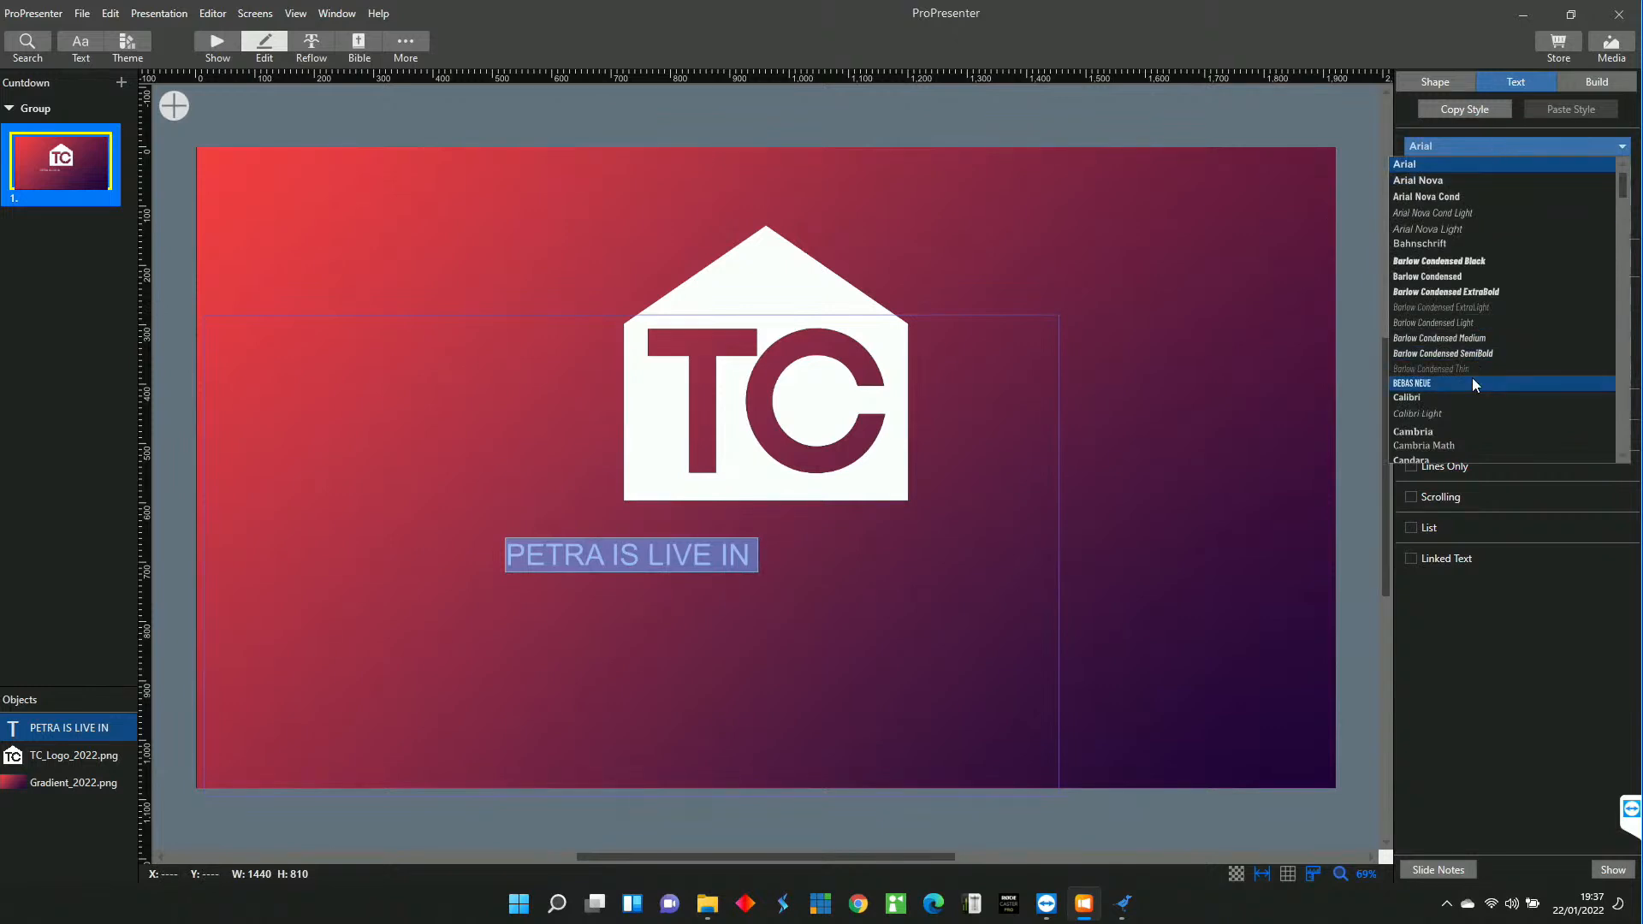
scroll(1468, 385, "down", 1)
scroll(1460, 420, "down", 1)
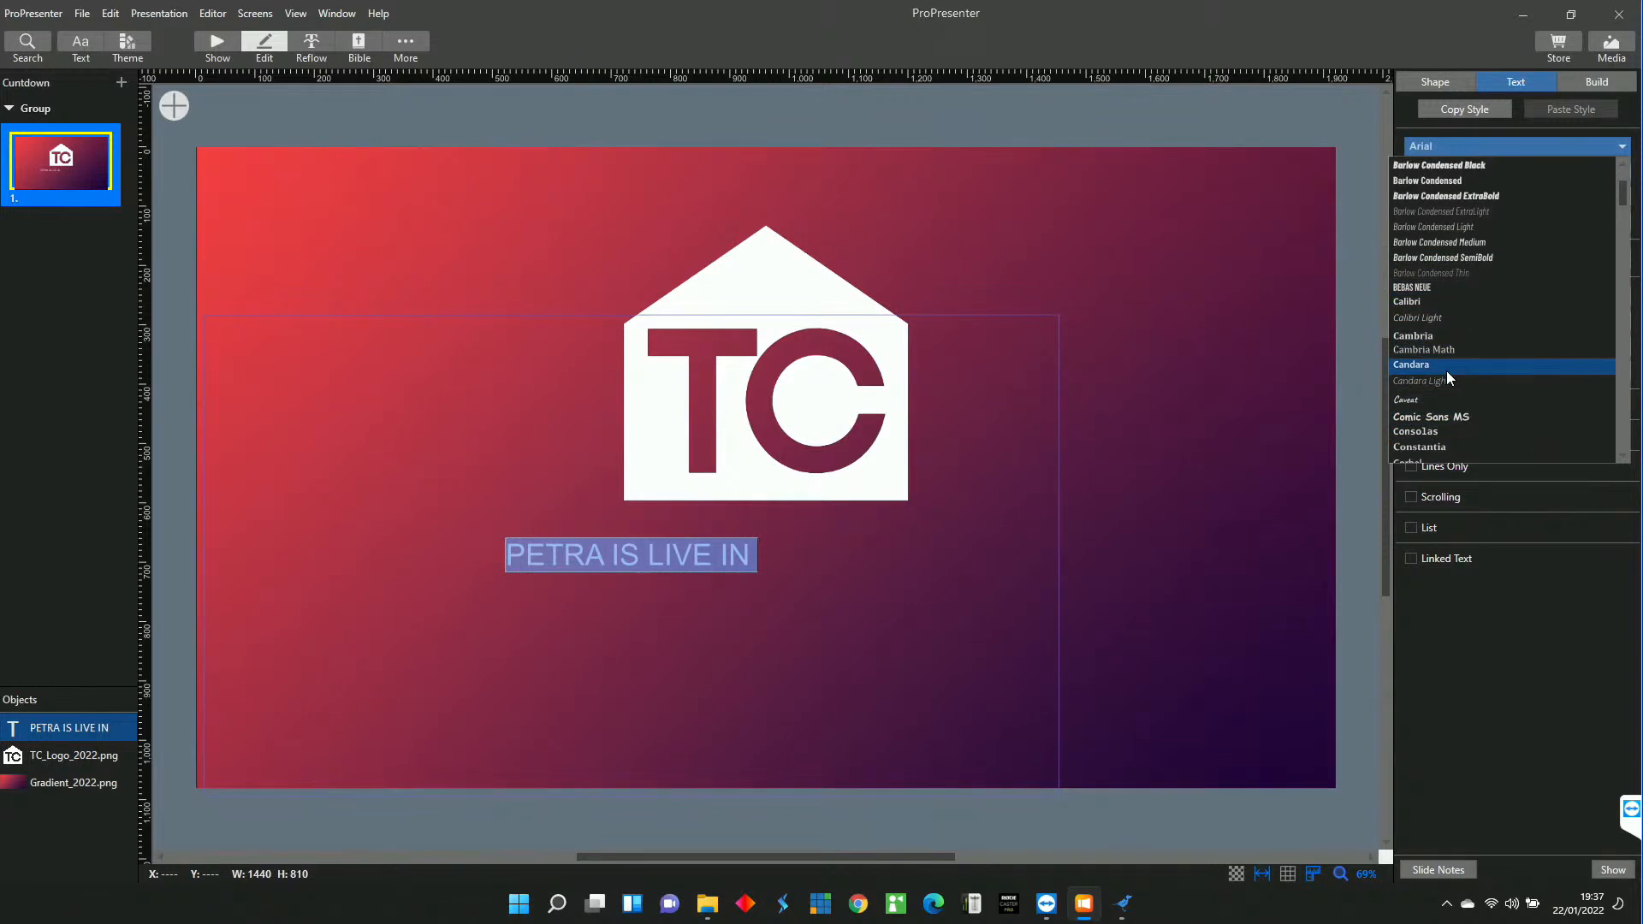
scroll(1450, 393, "down", 2)
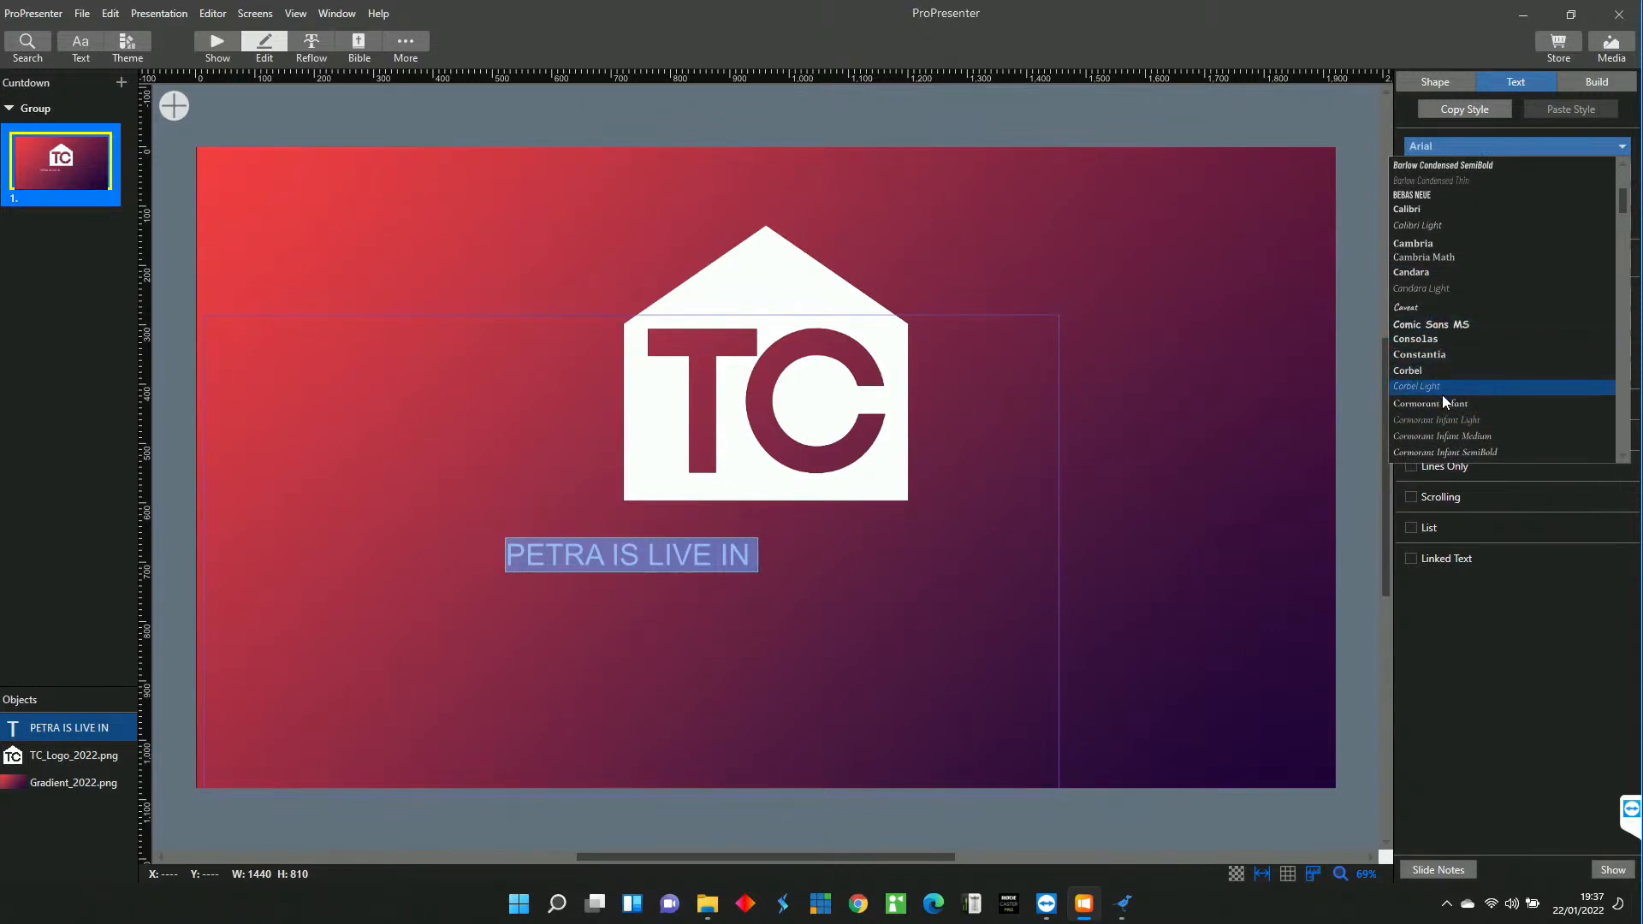
scroll(1443, 399, "down", 1)
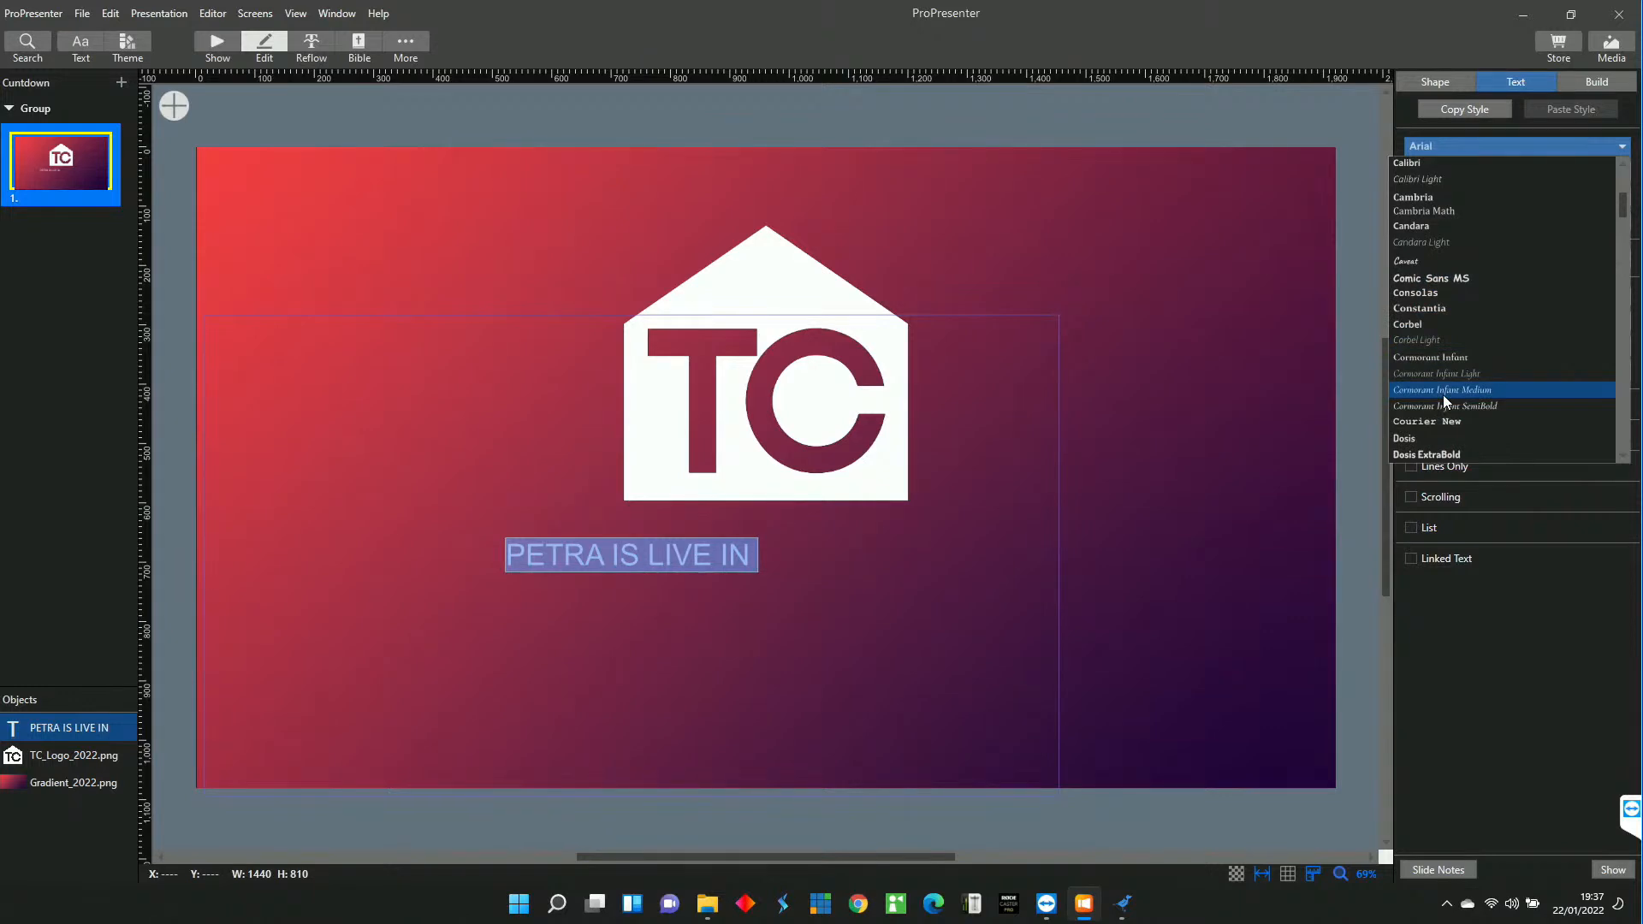
scroll(1443, 393, "up", 3)
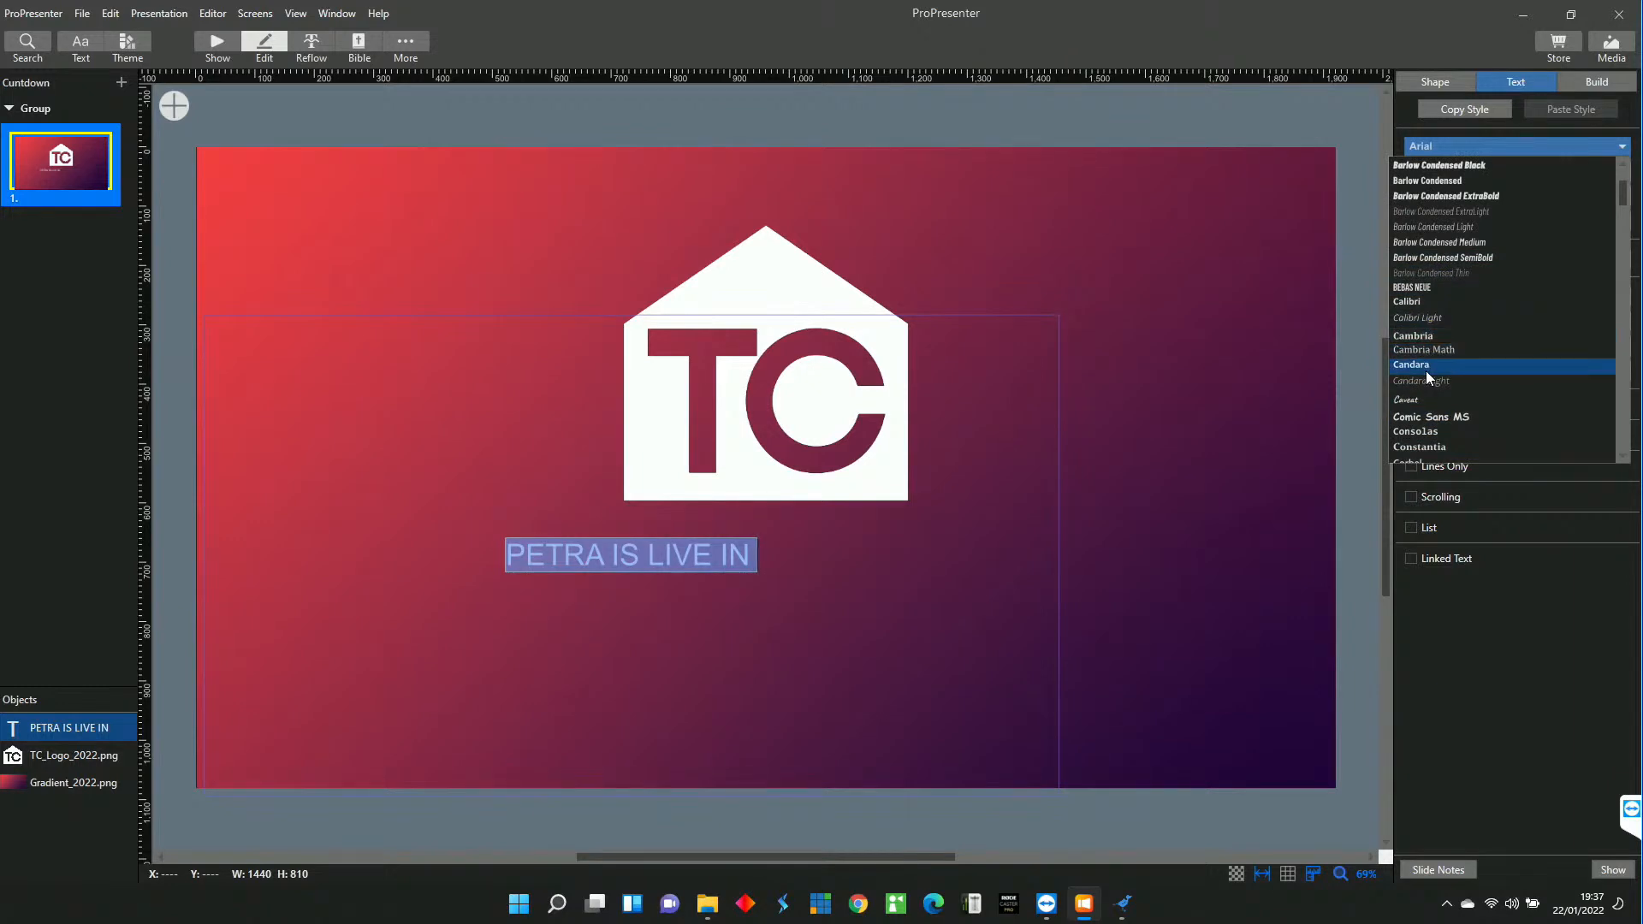
left_click(1426, 416)
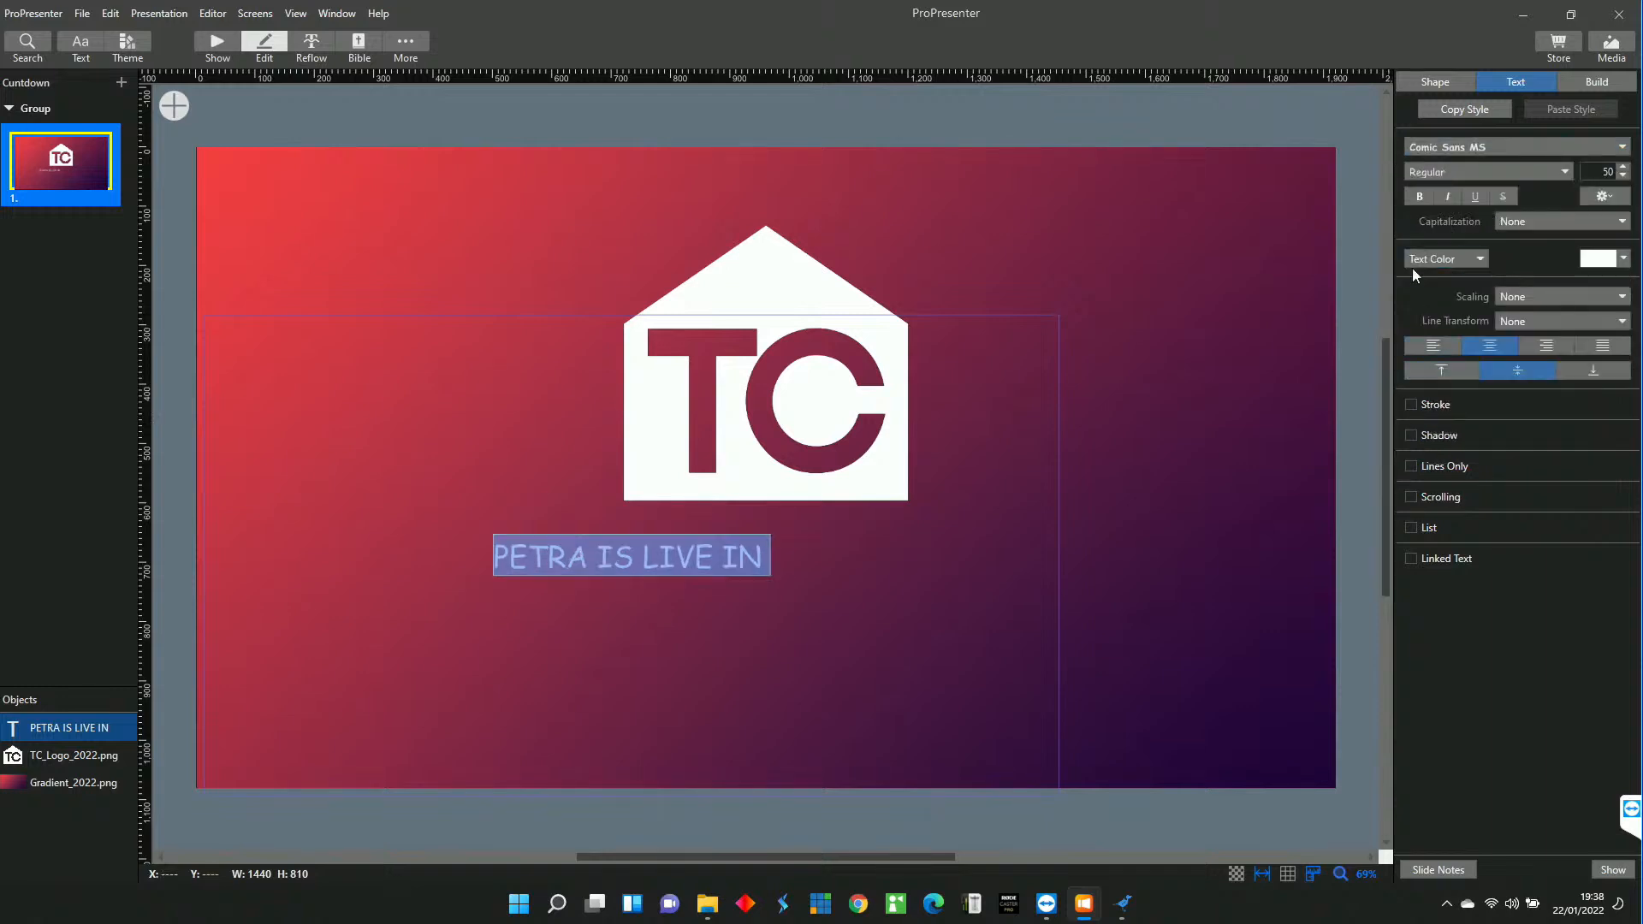
left_click(1162, 529)
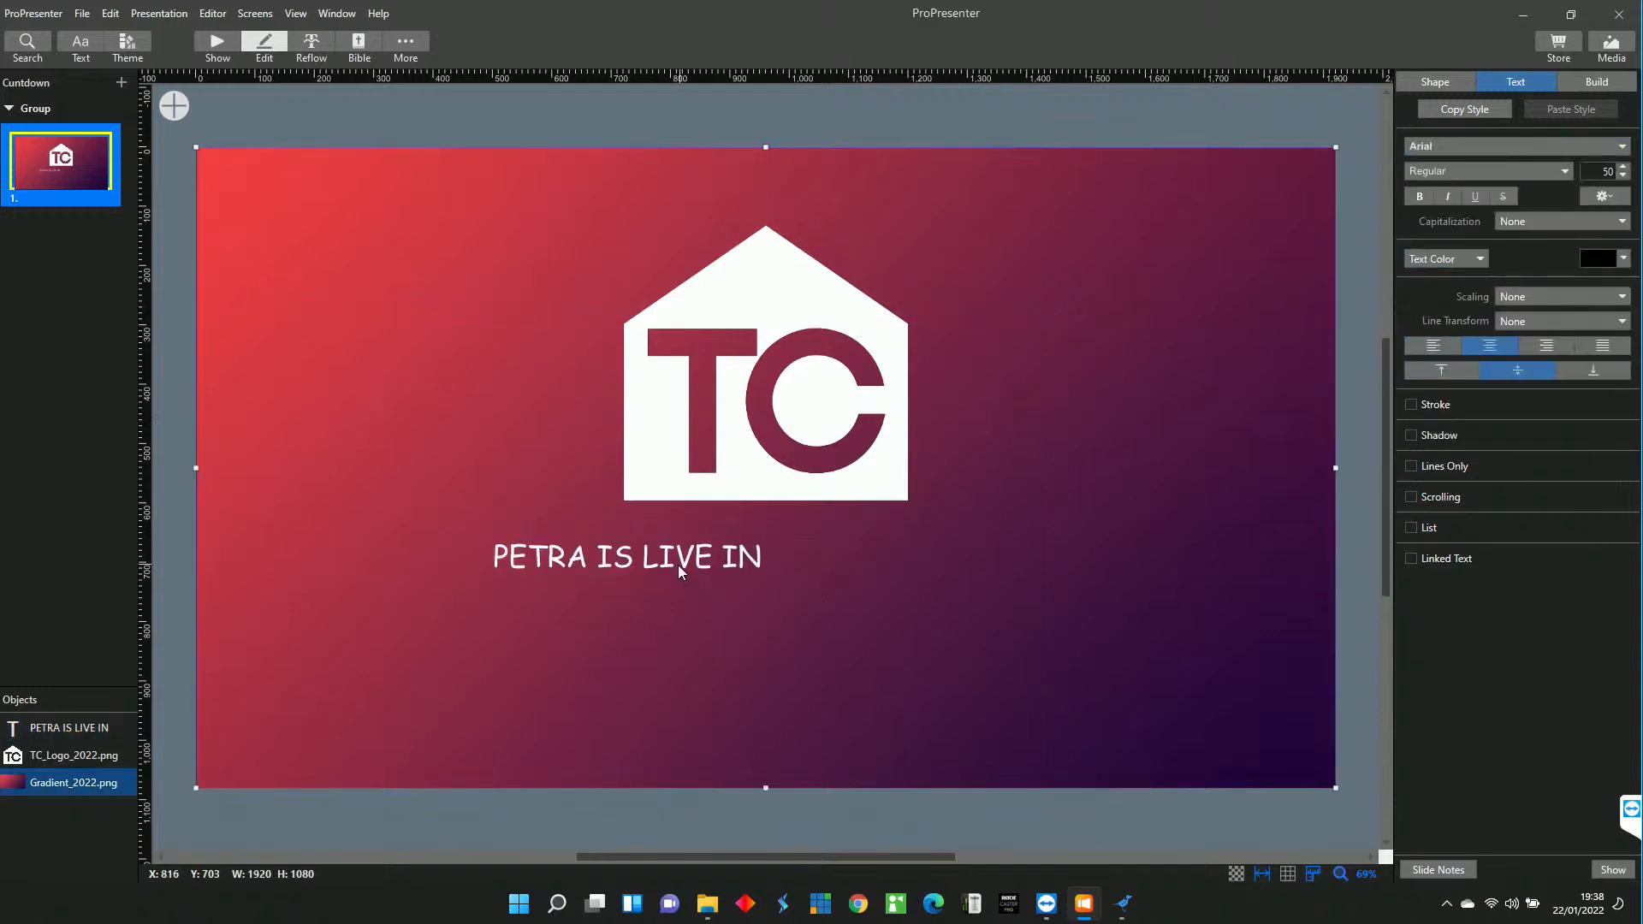
Set the font size of the whole "IS LIVE IN" text to 80.
left_click(680, 565)
double_click(668, 563)
key("ctrl+a")
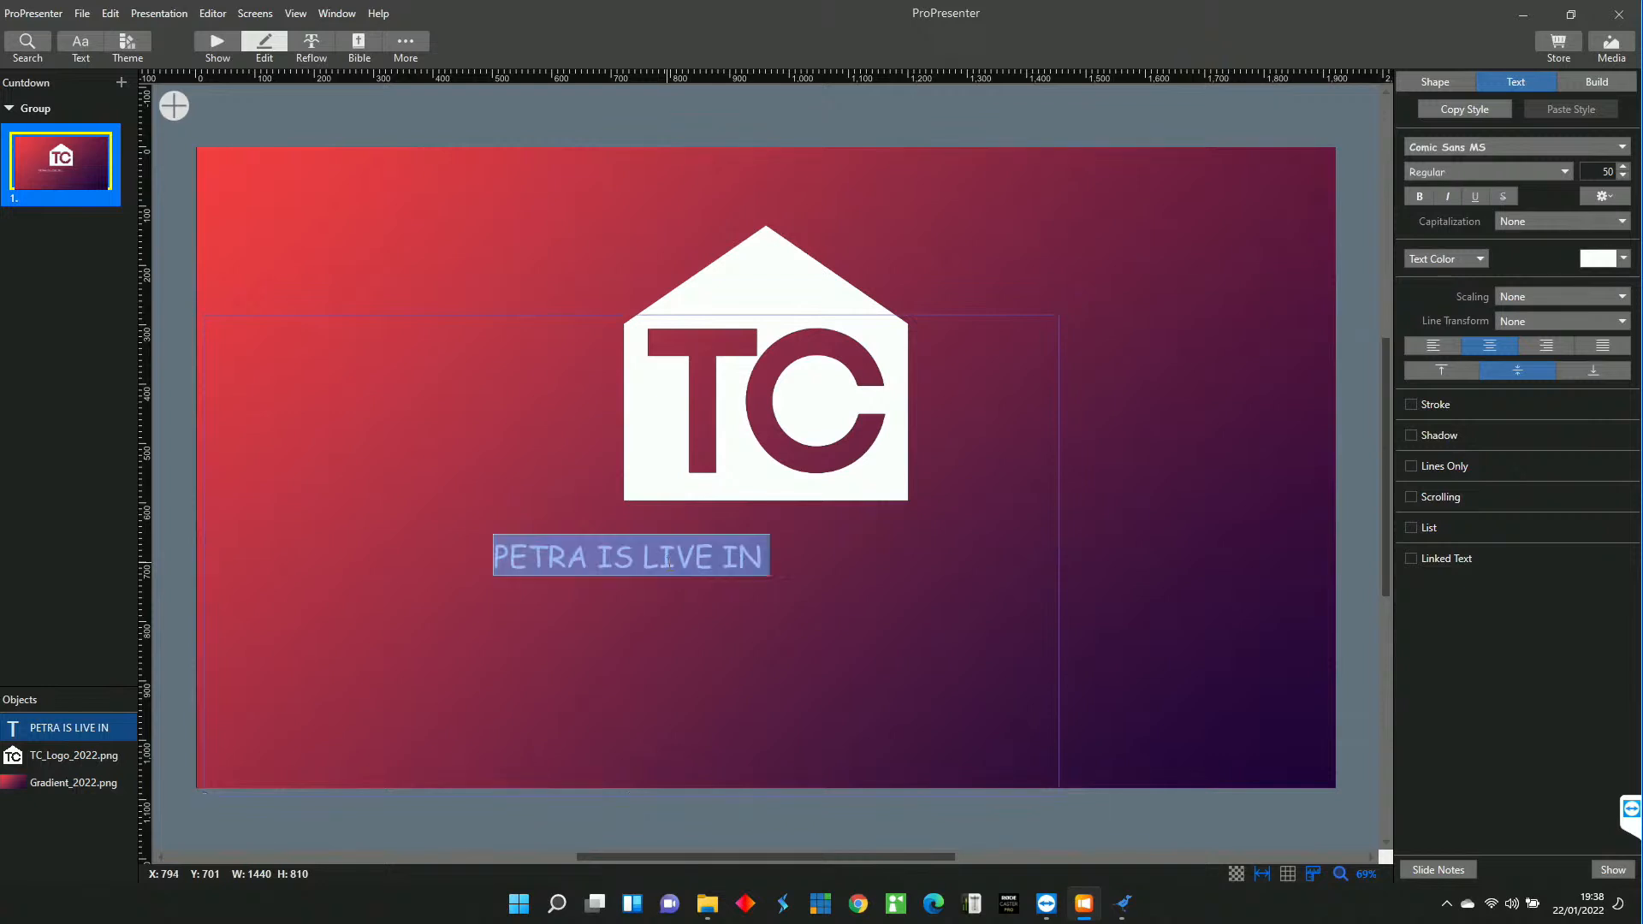
left_click(1621, 176)
type("80")
key("Return")
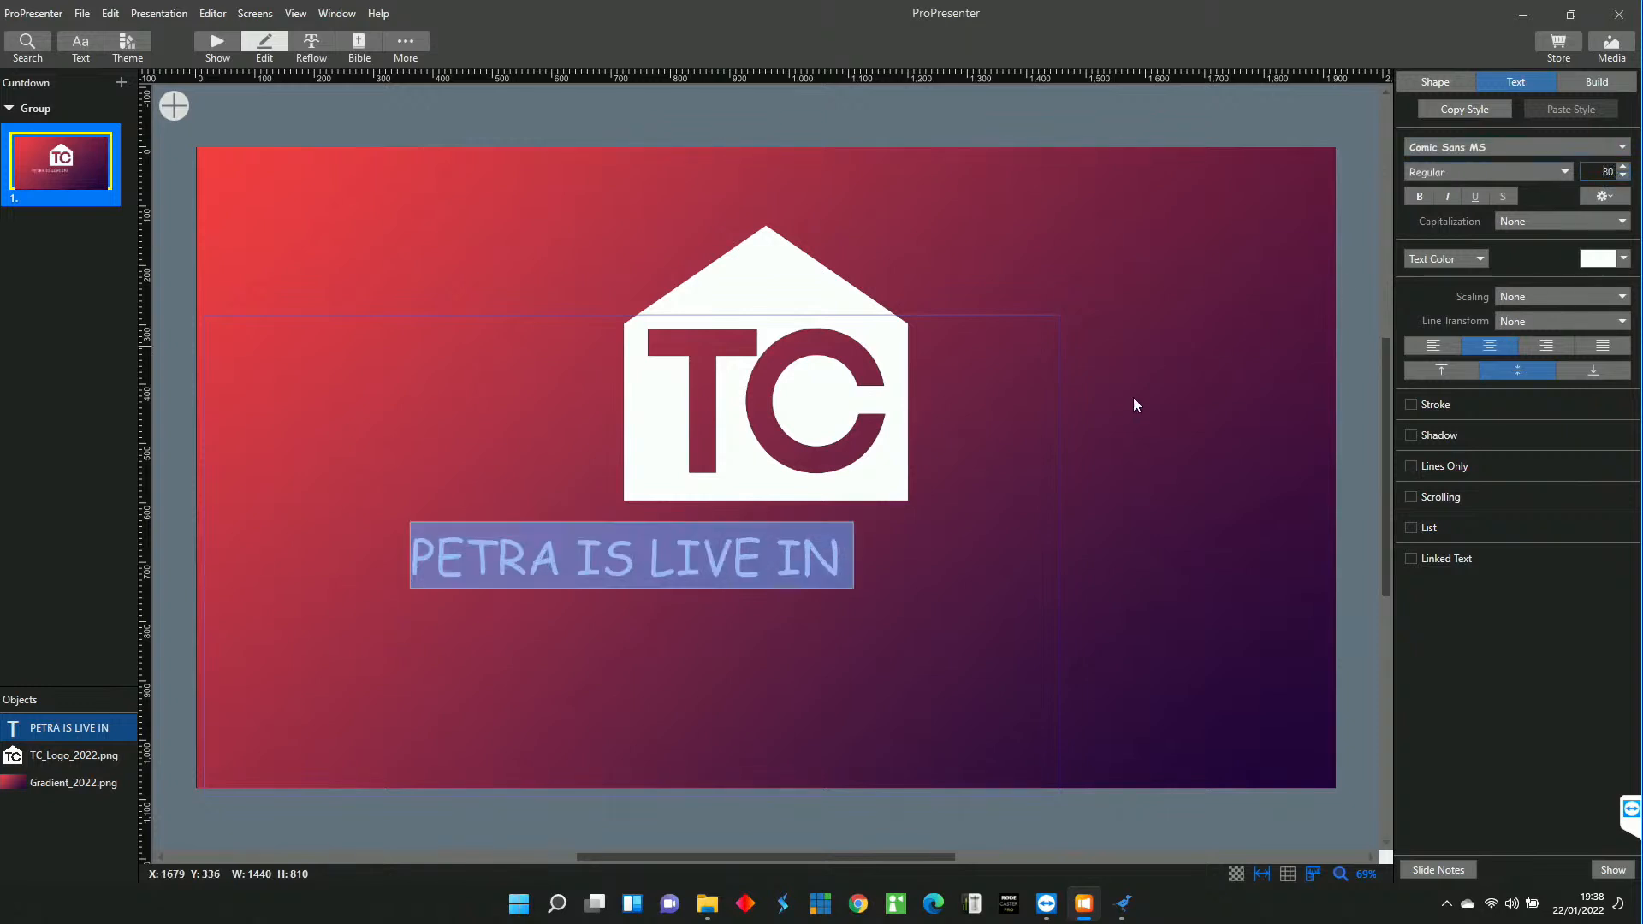
Move the "IS LIVE IN" text down and to the left, below the logo, leaving room beside it.
left_click(567, 551)
left_click_drag(583, 572, 533, 608)
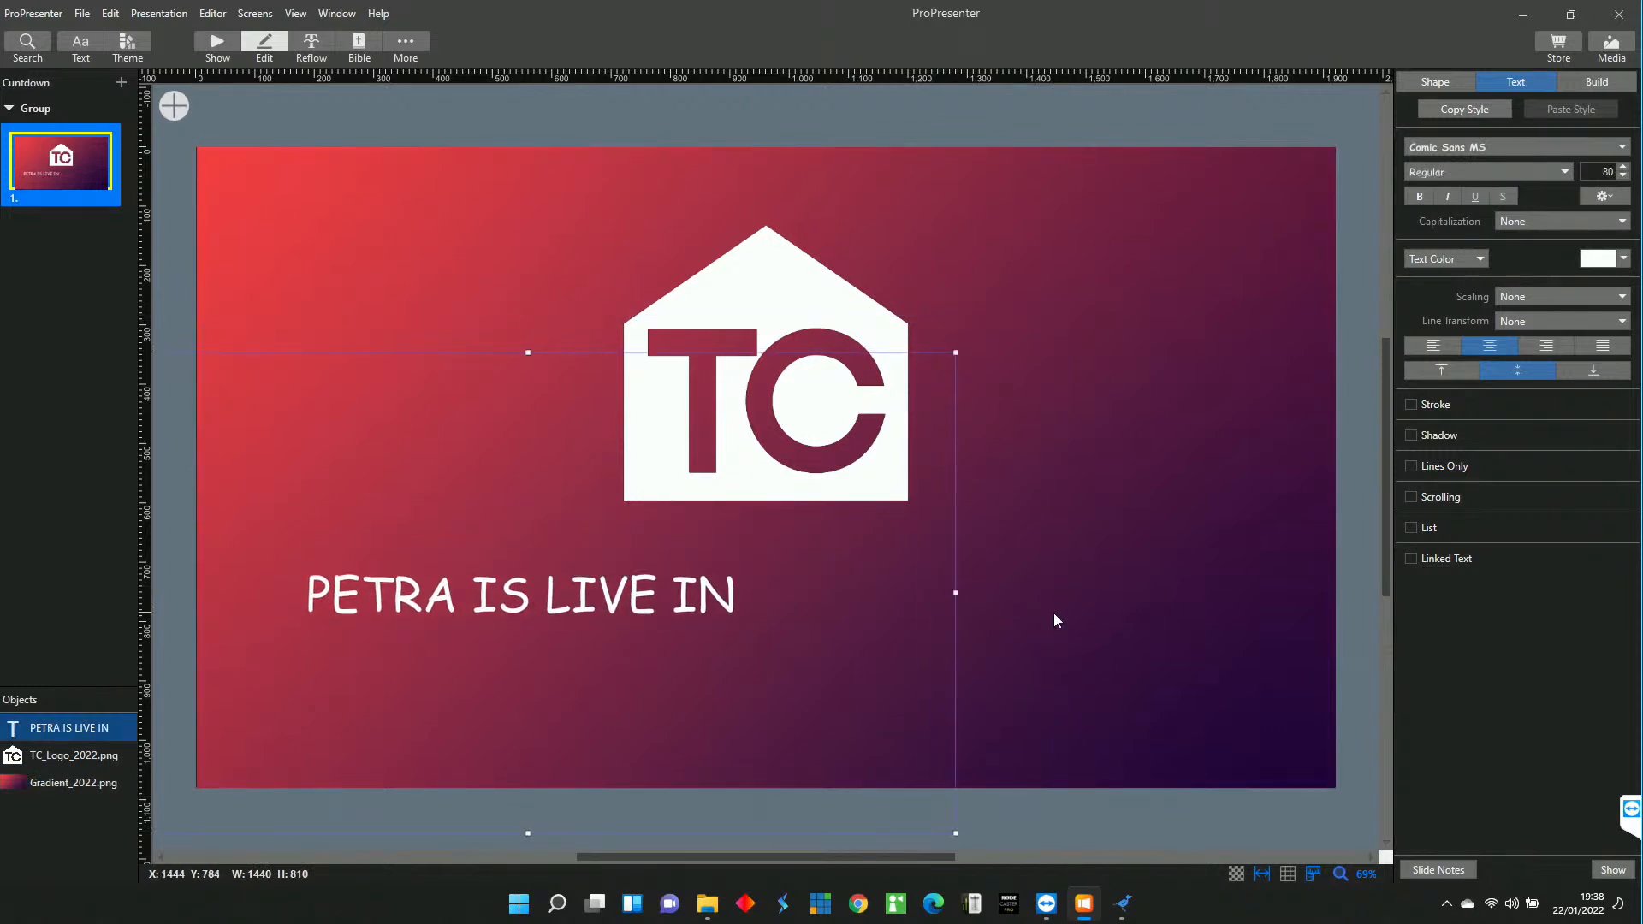
left_click(1056, 613)
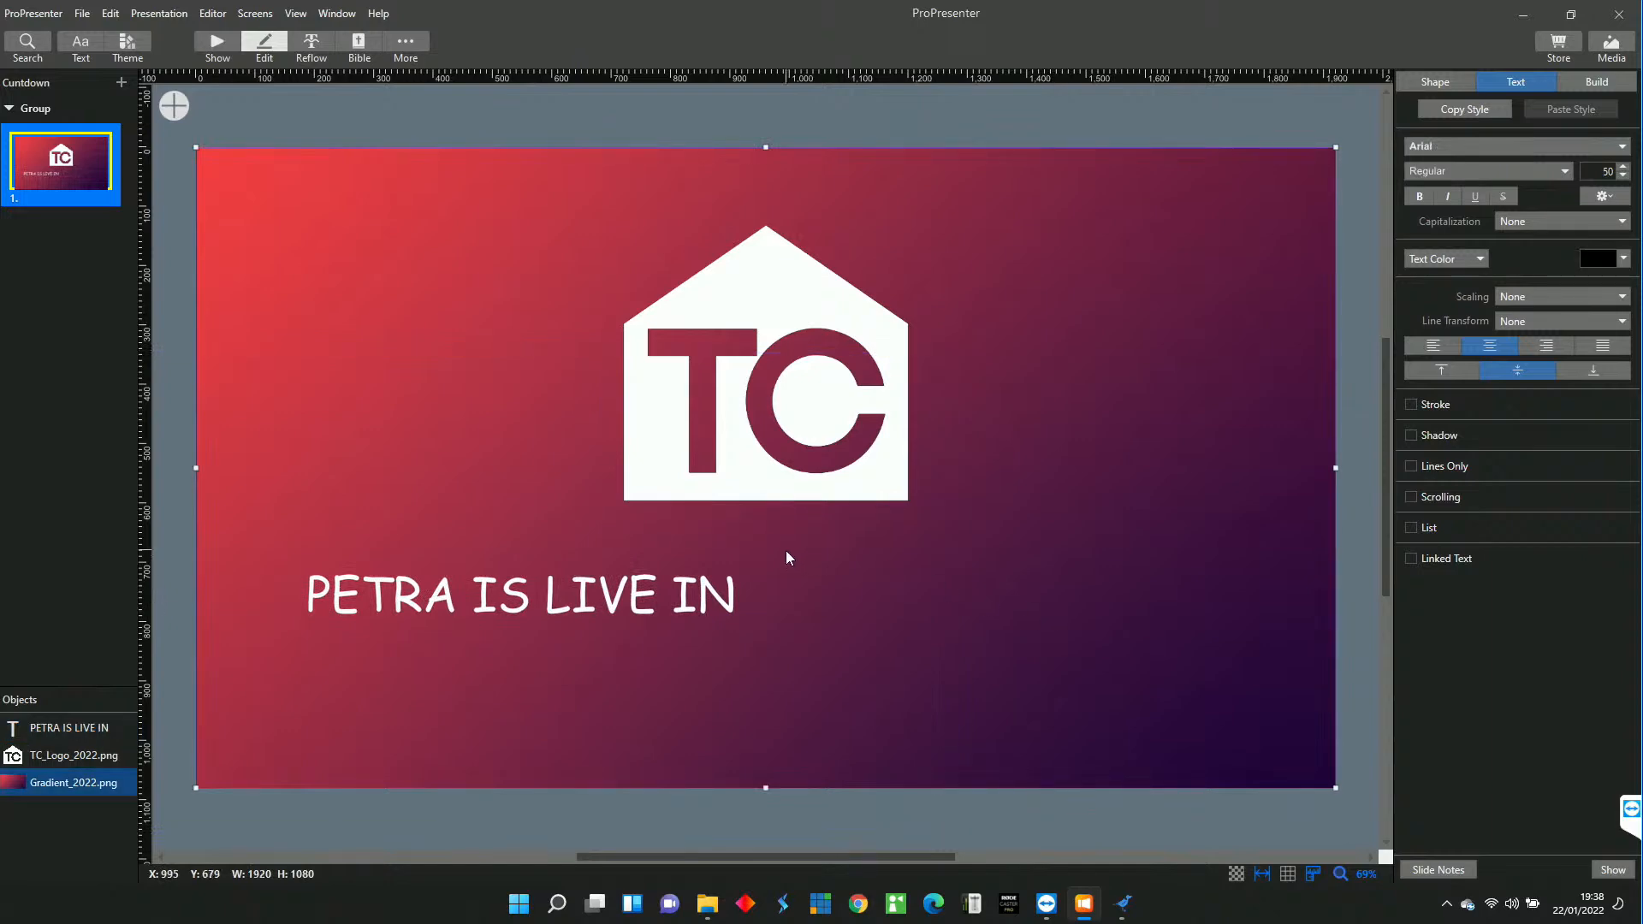
Add a second text object to the slide and move it to the right of the "IS LIVE IN" text.
left_click(175, 107)
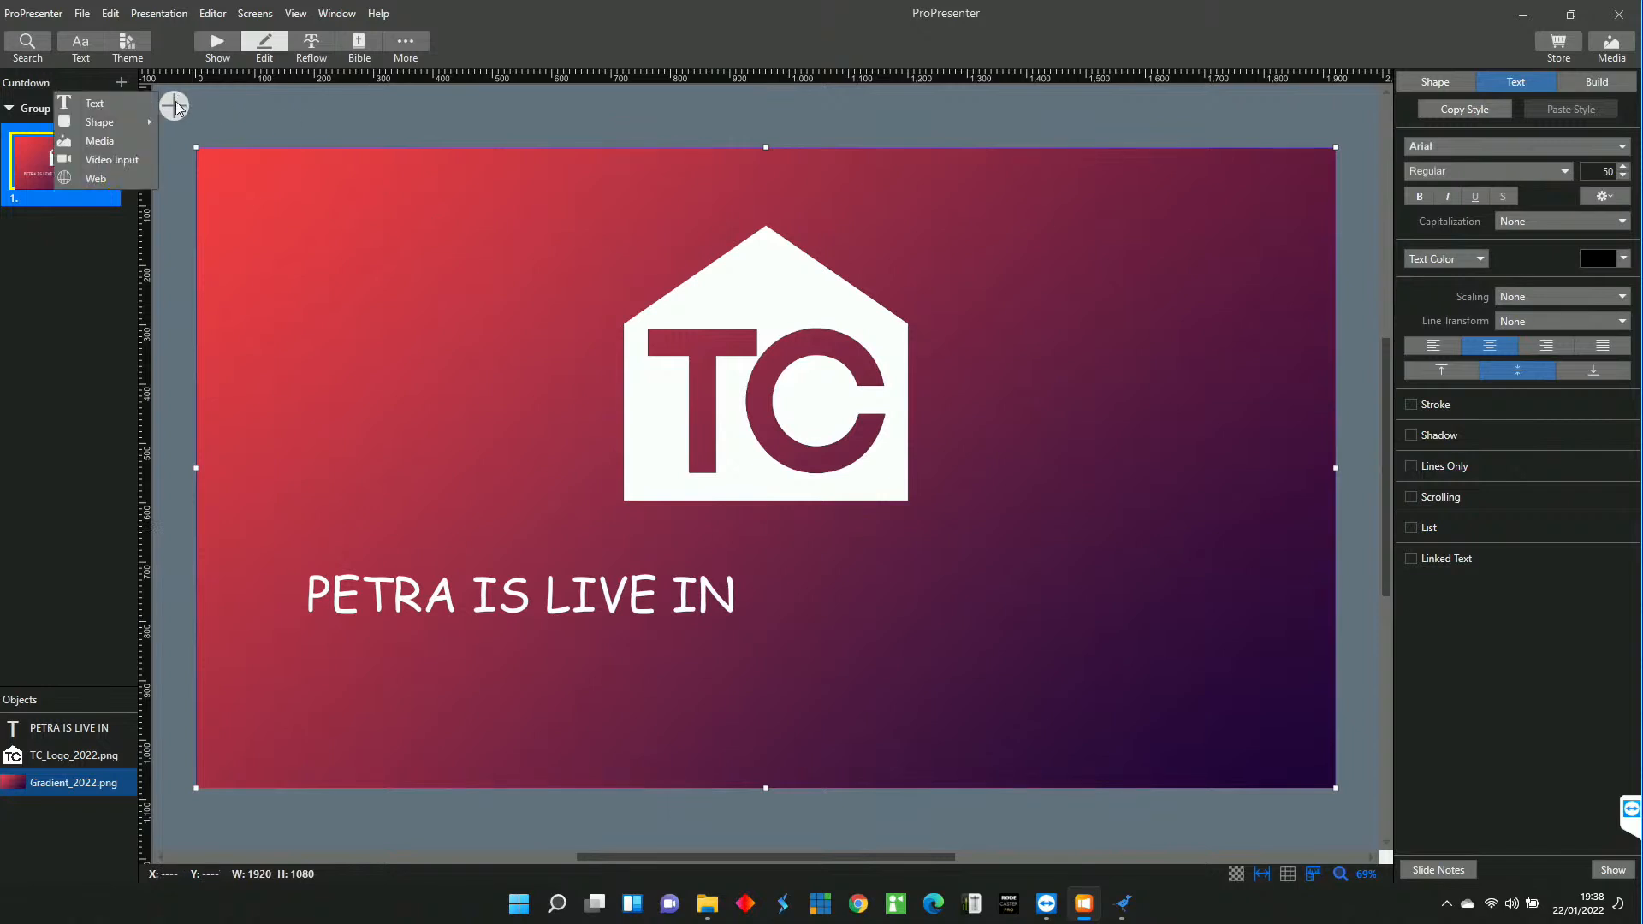
left_click(106, 109)
left_click_drag(768, 482, 885, 613)
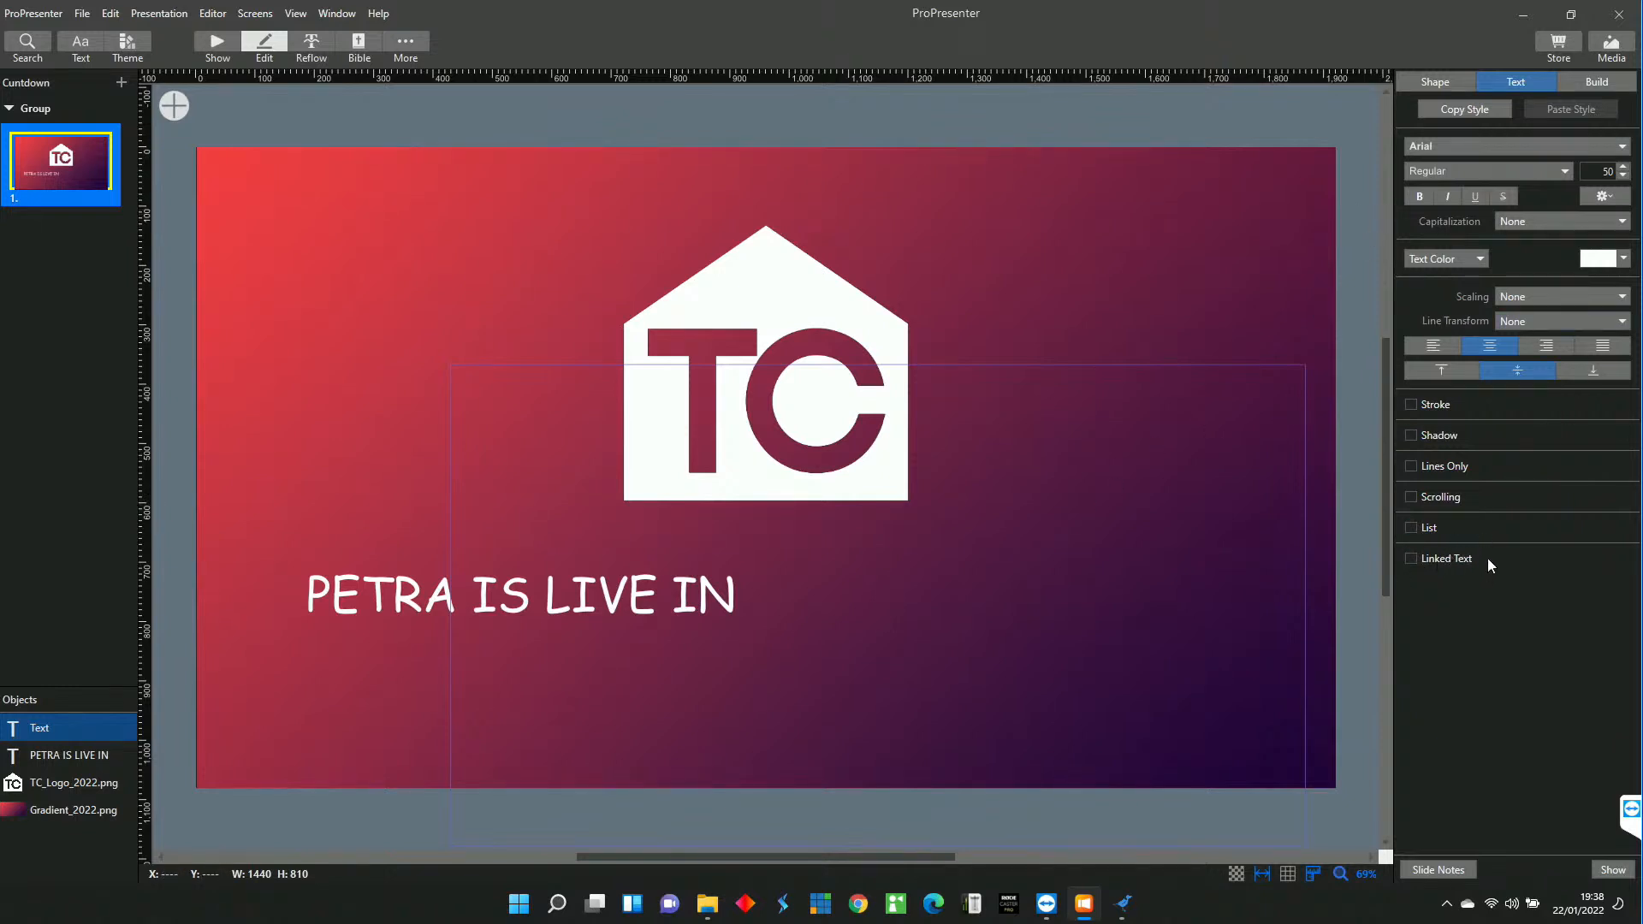
Link the new text object to the Segment Countdown timer and line it up beside the "IS LIVE IN" text.
left_click(1411, 559)
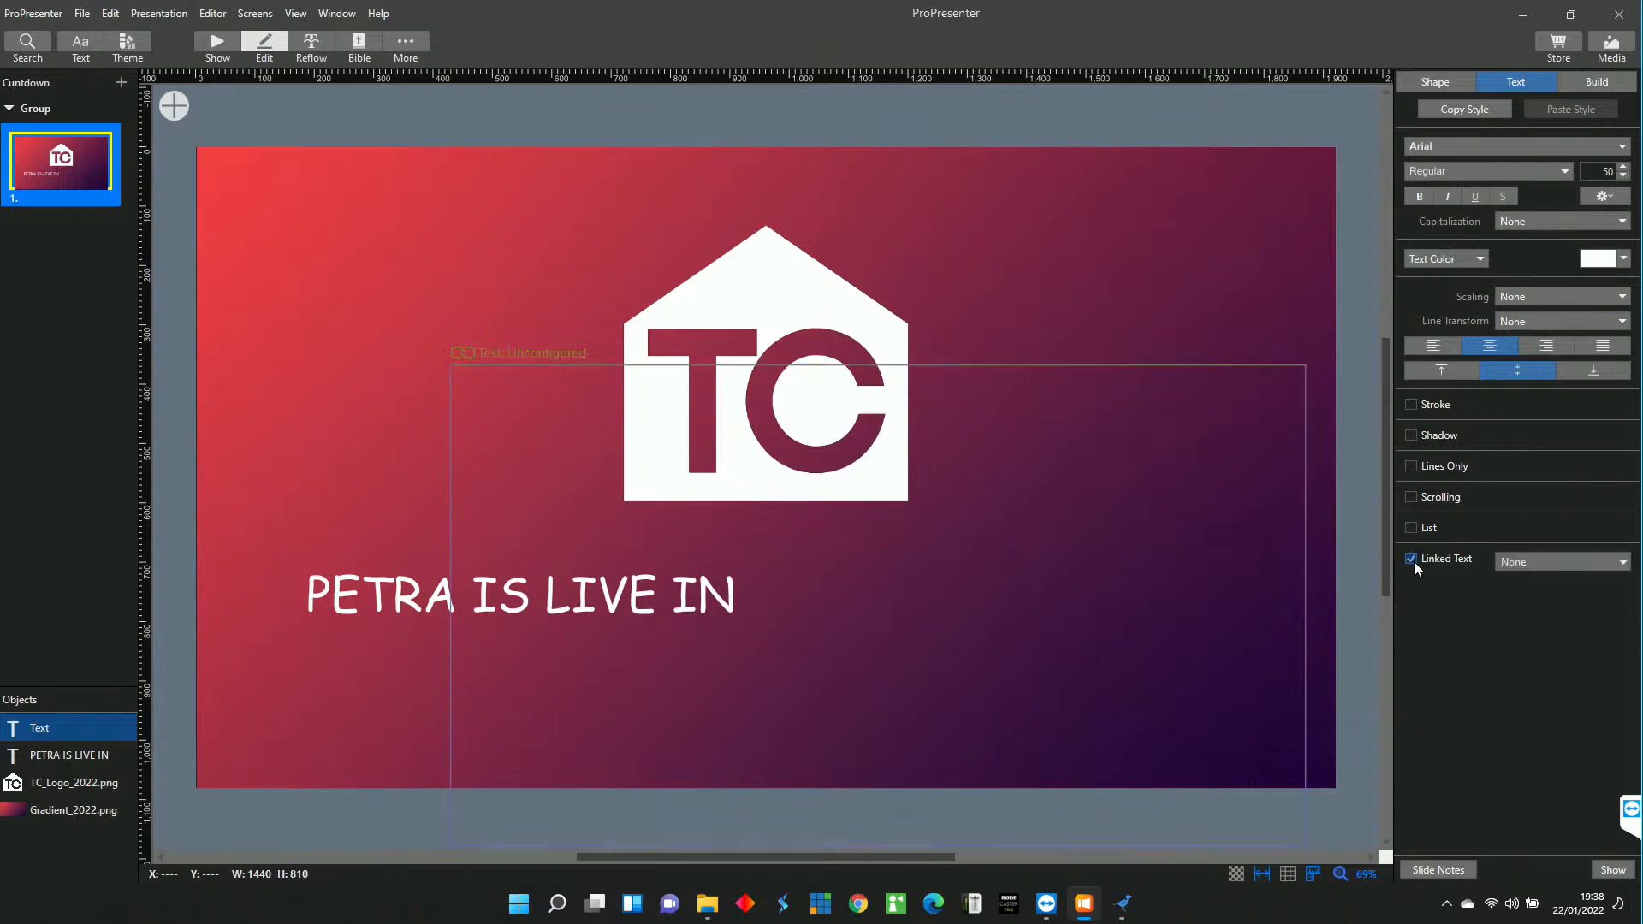
left_click(1557, 563)
mouse_move(1569, 276)
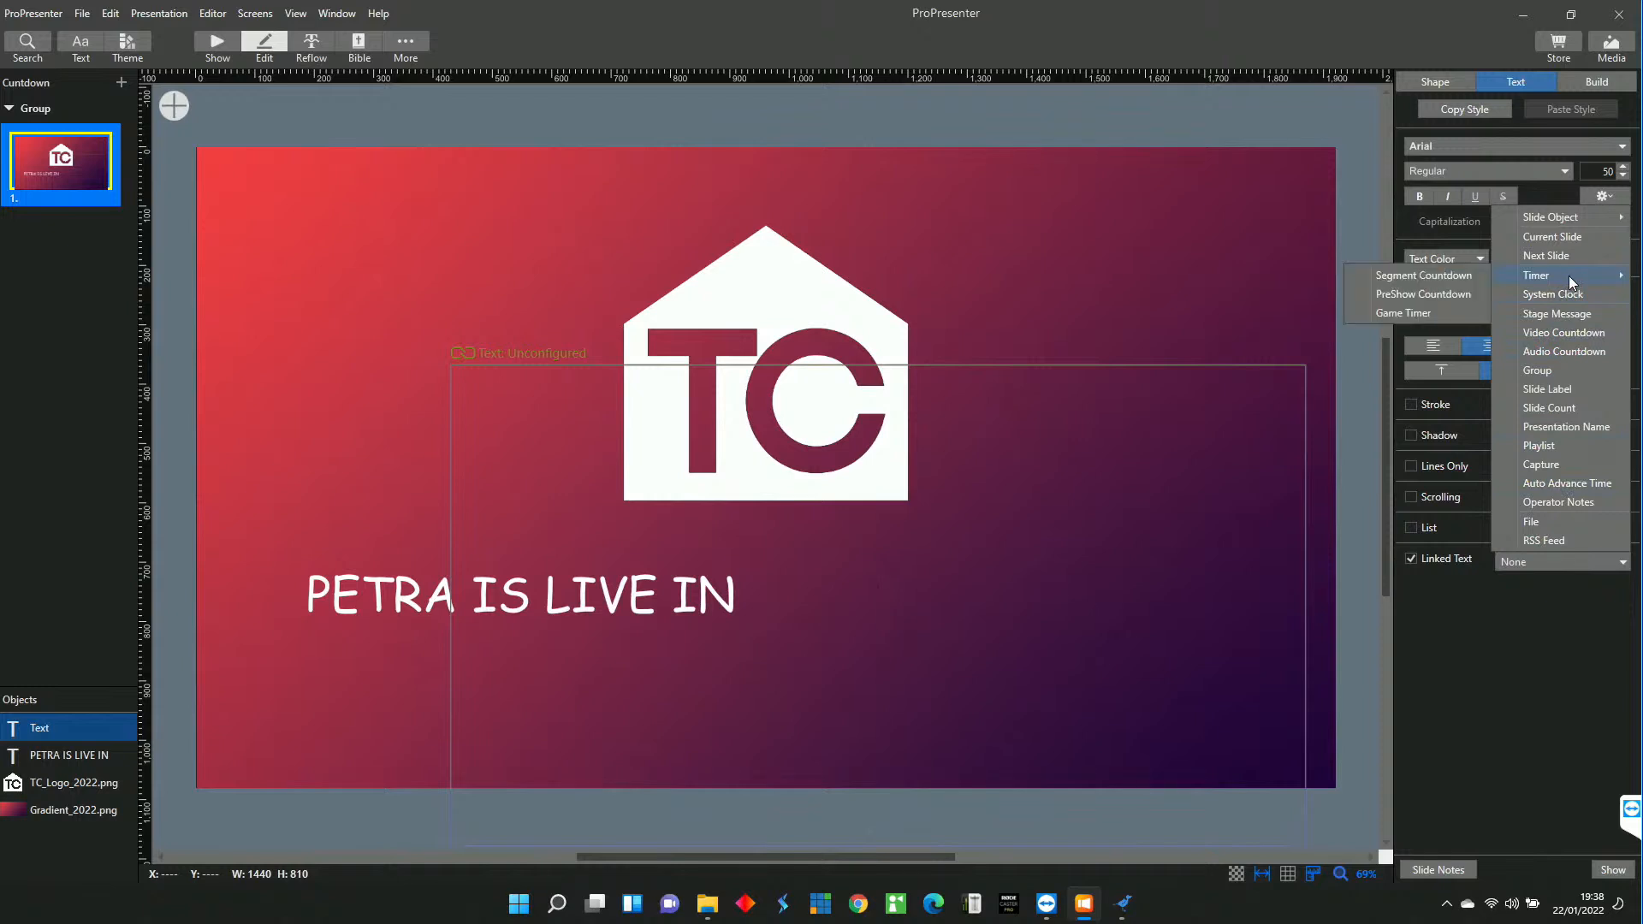
left_click(1420, 275)
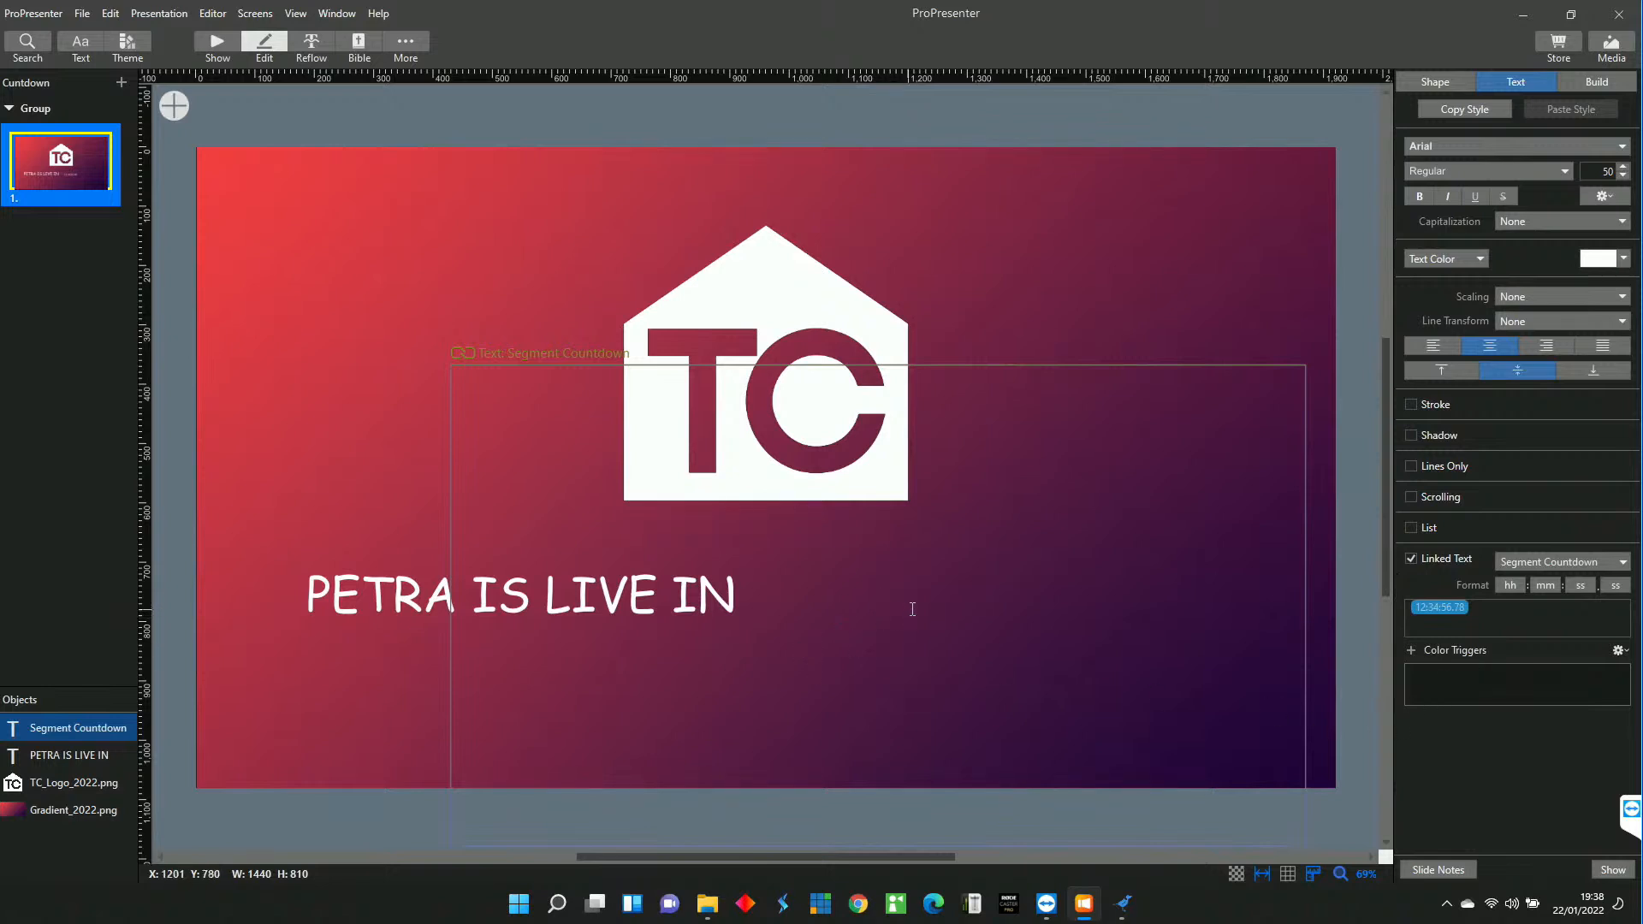
left_click(1474, 608)
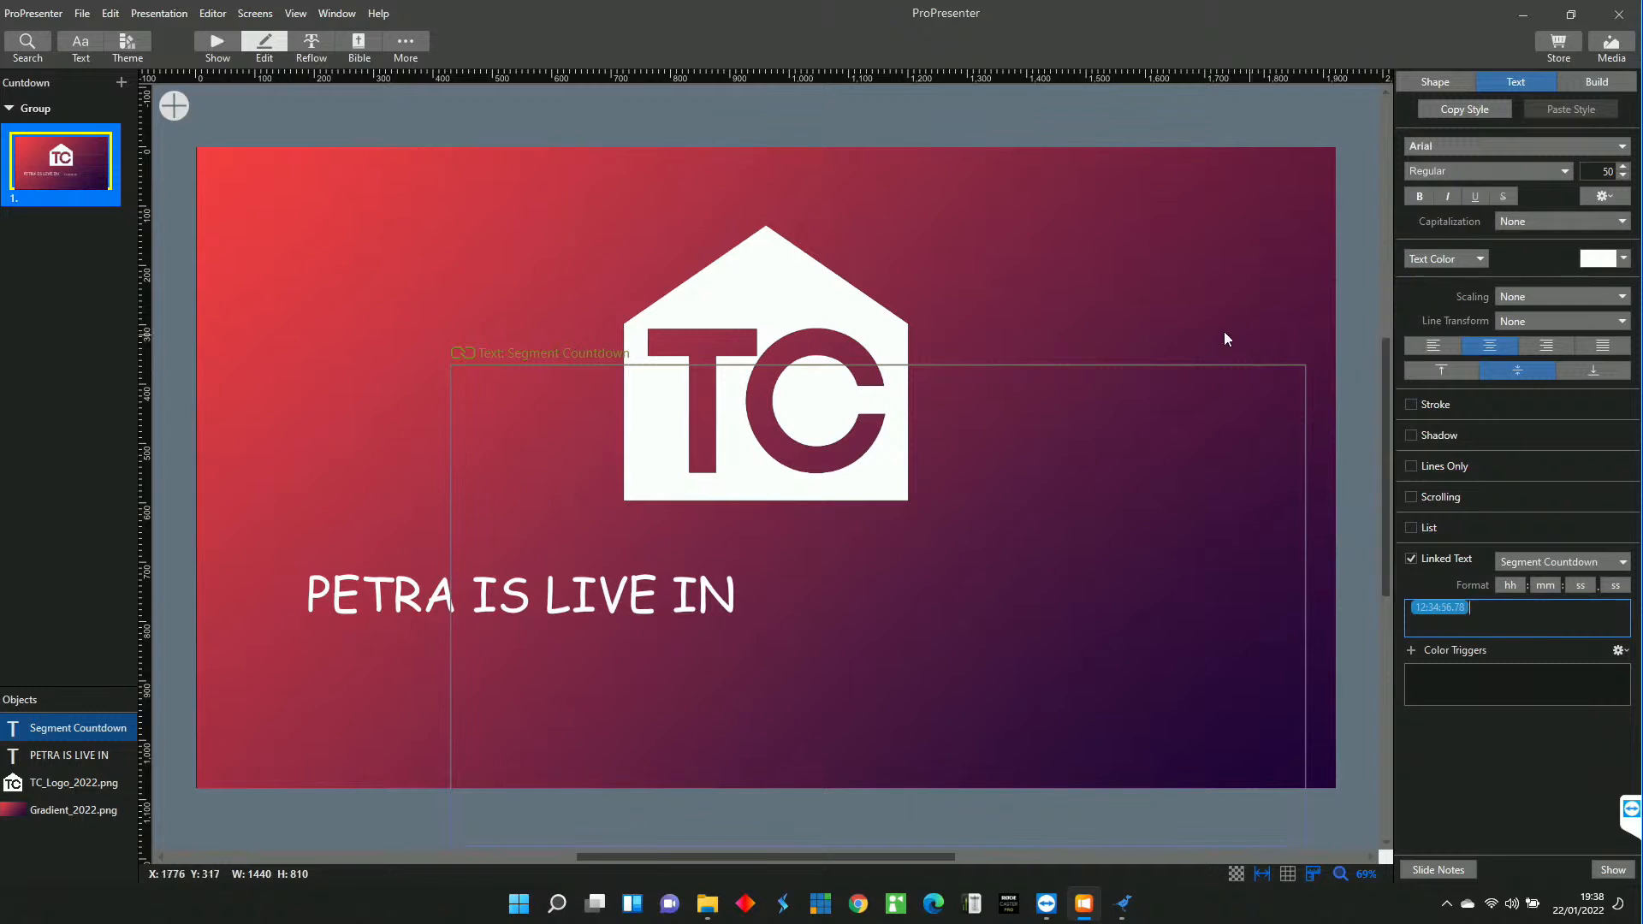
left_click(717, 576)
mouse_move(876, 582)
left_mouse_down()
mouse_move(850, 599)
mouse_move(865, 599)
left_mouse_up()
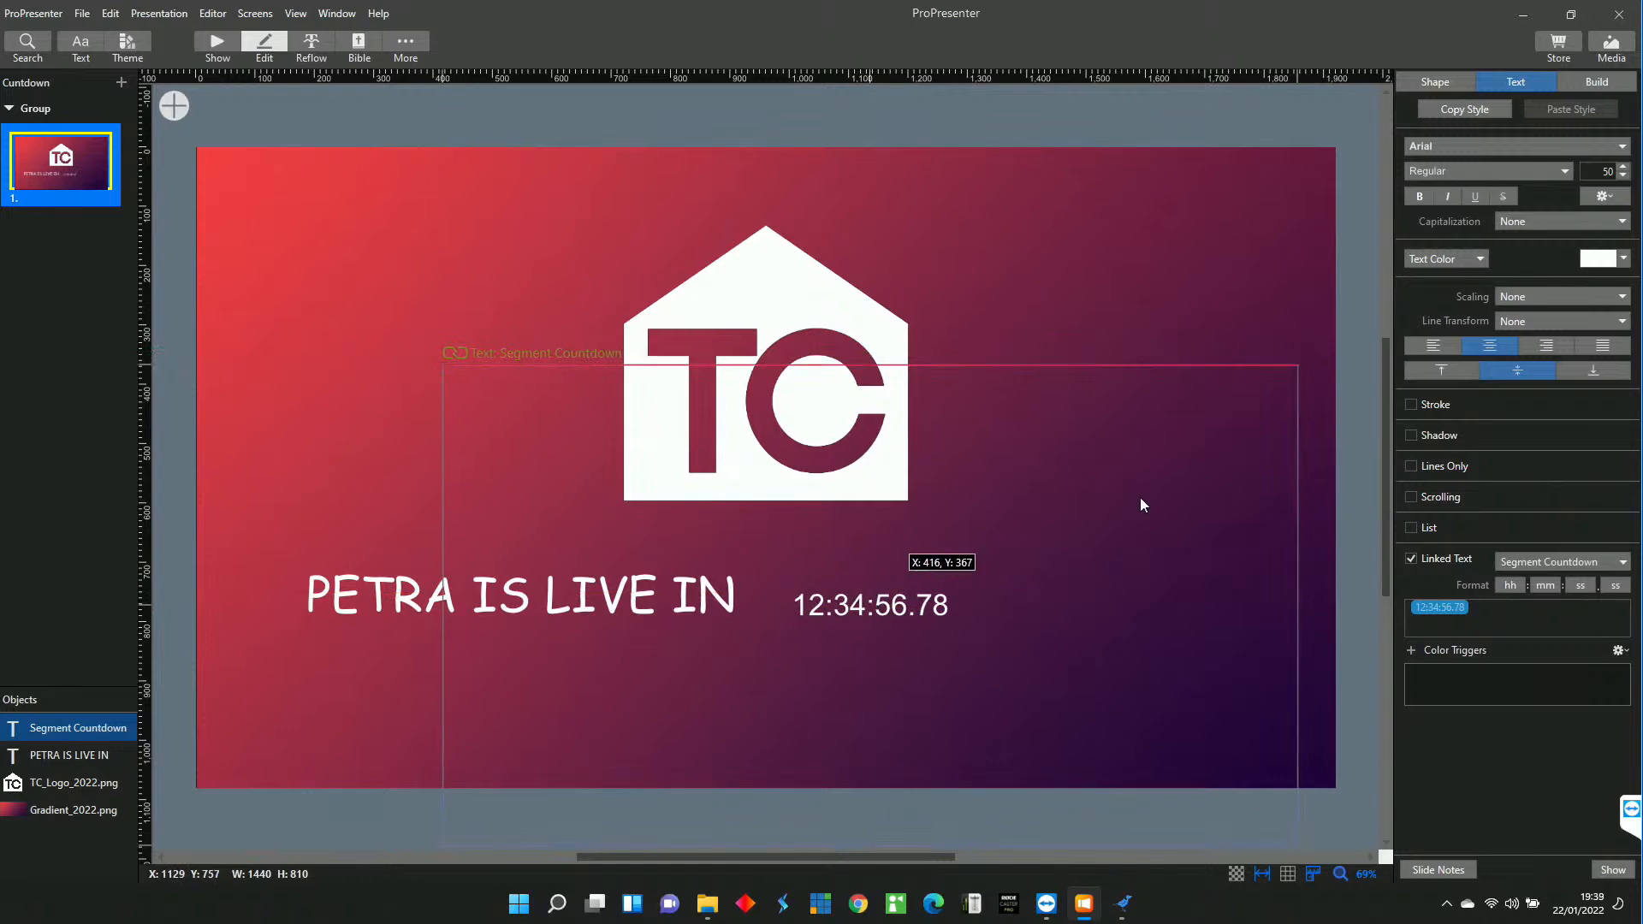
Format the countdown text as bold Comic Sans MS at size 80 and move it farther right of the "IS LIVE IN" text.
left_click(1491, 145)
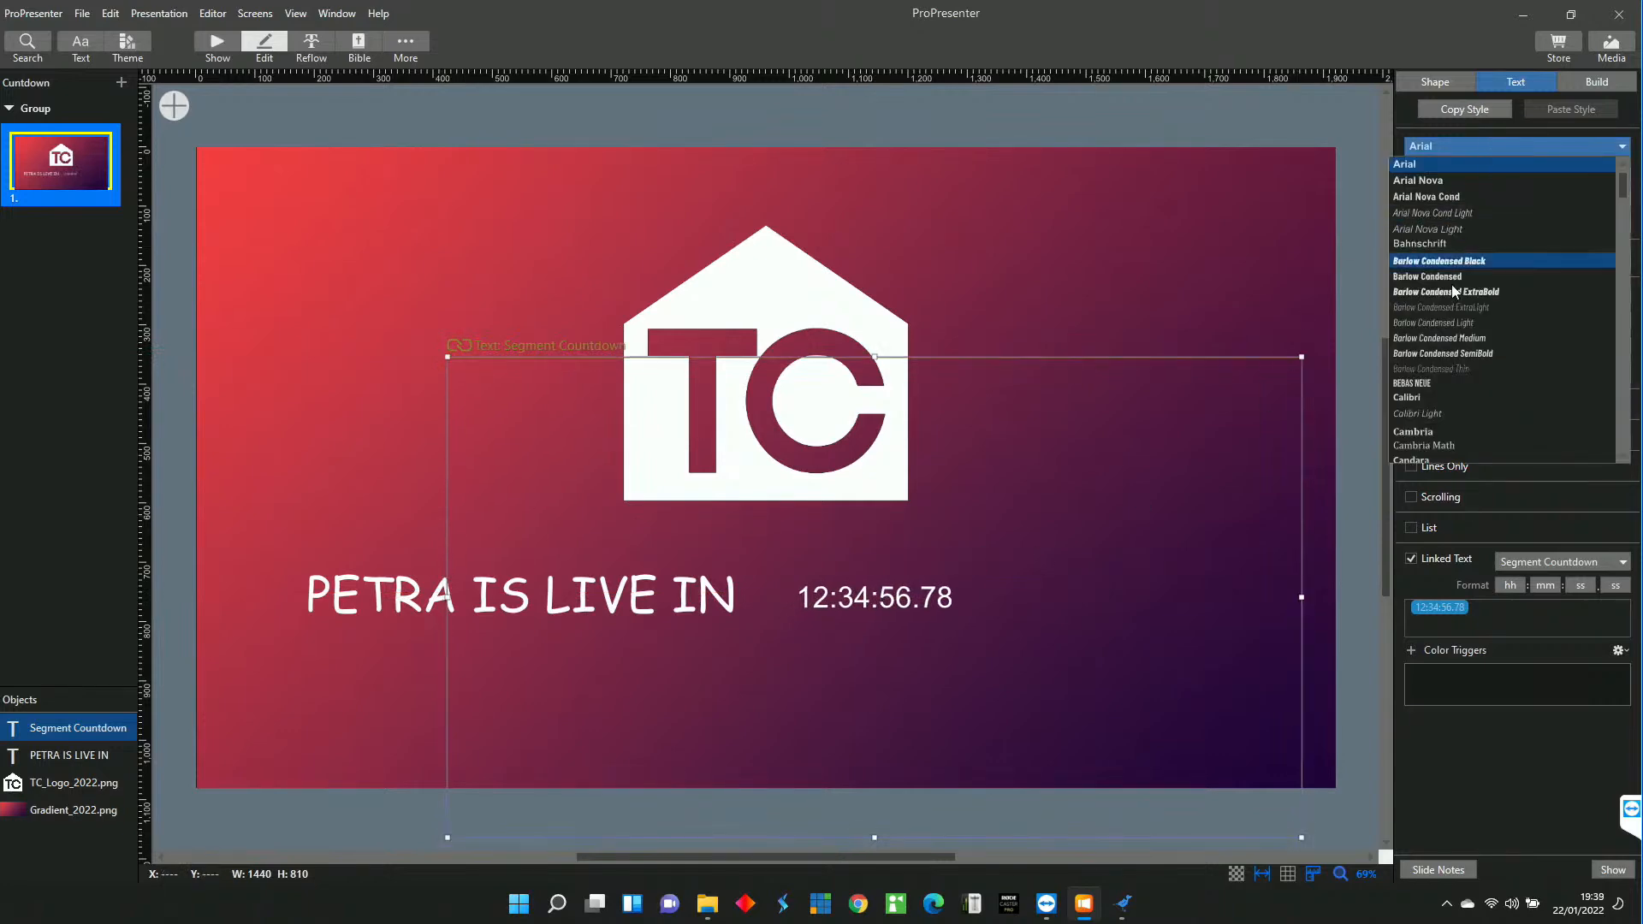
scroll(1436, 380, "down", 1)
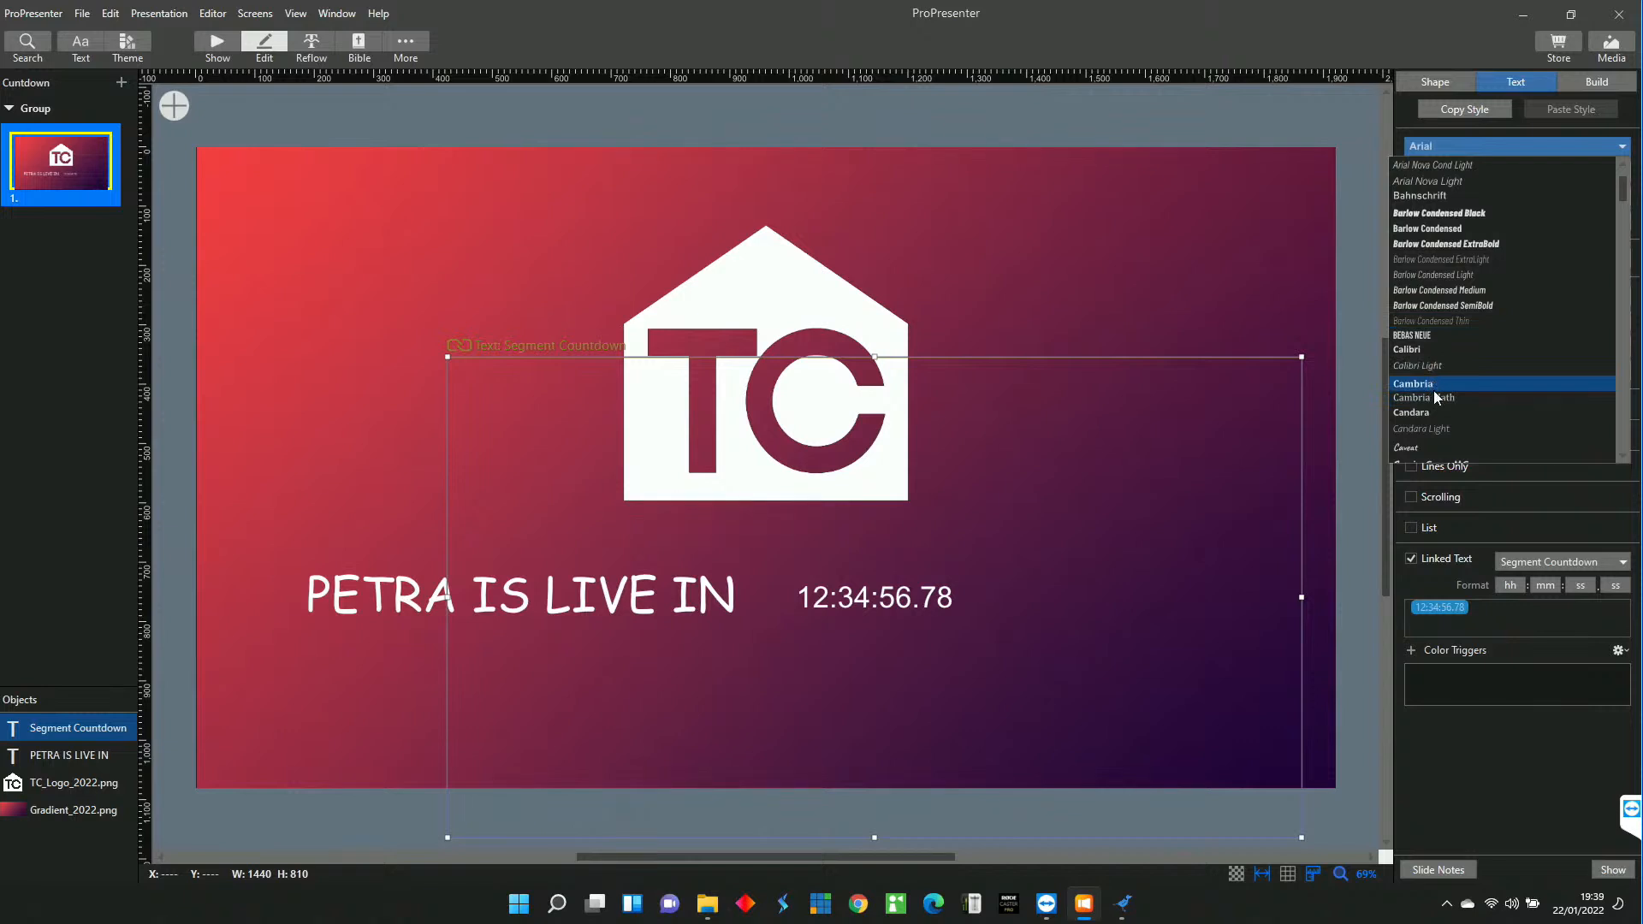
scroll(1446, 394, "down", 2)
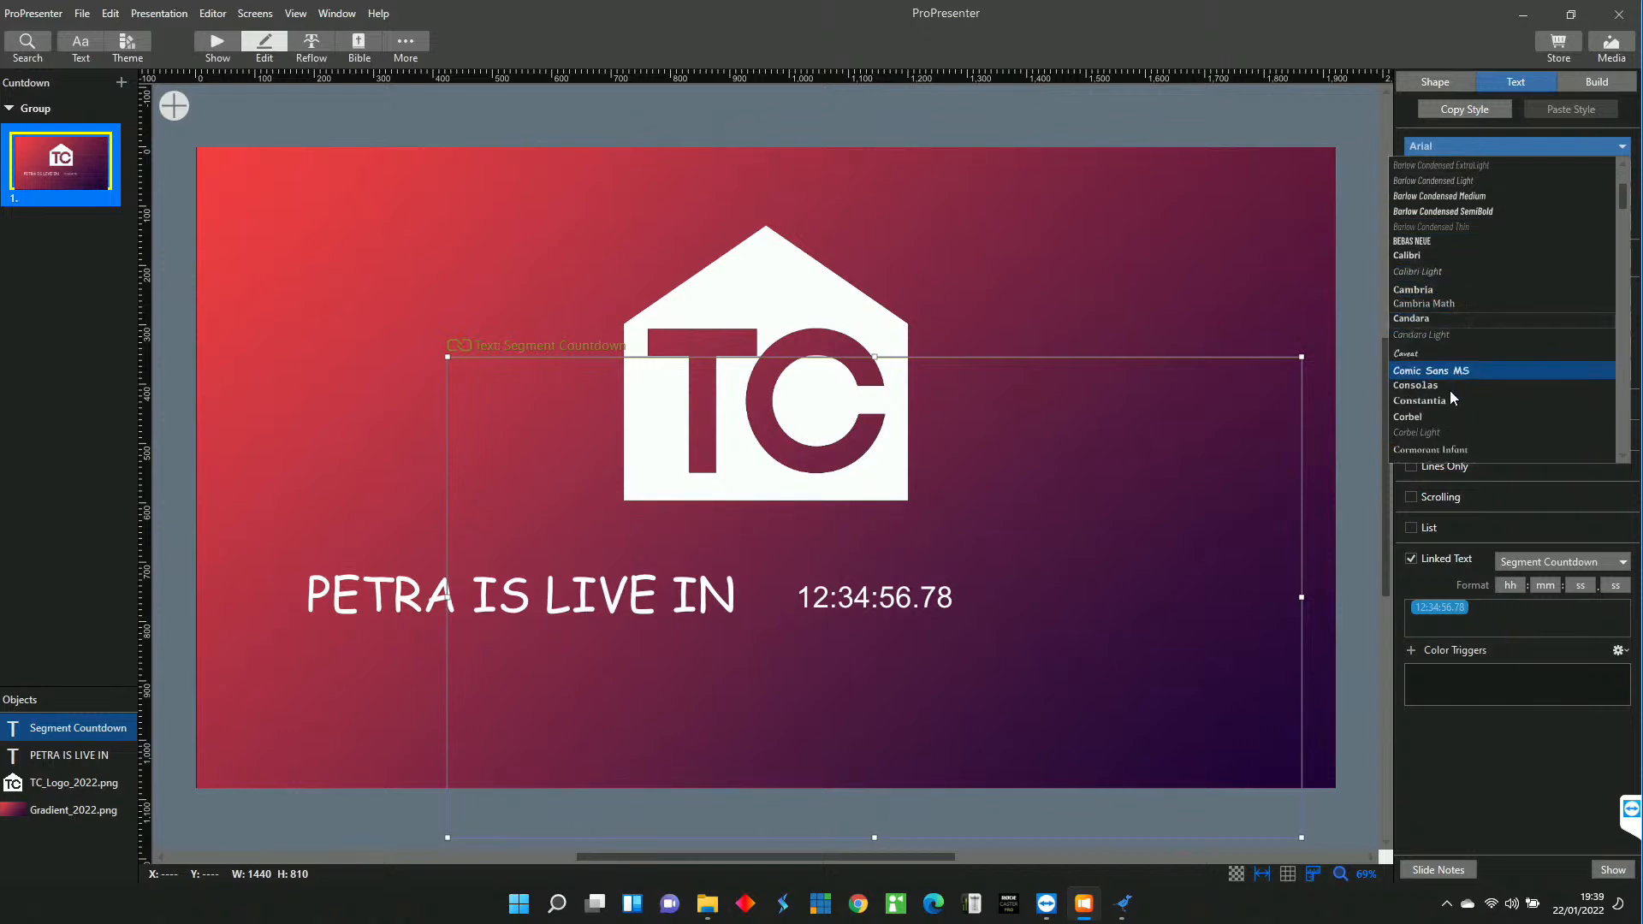
left_click(1455, 373)
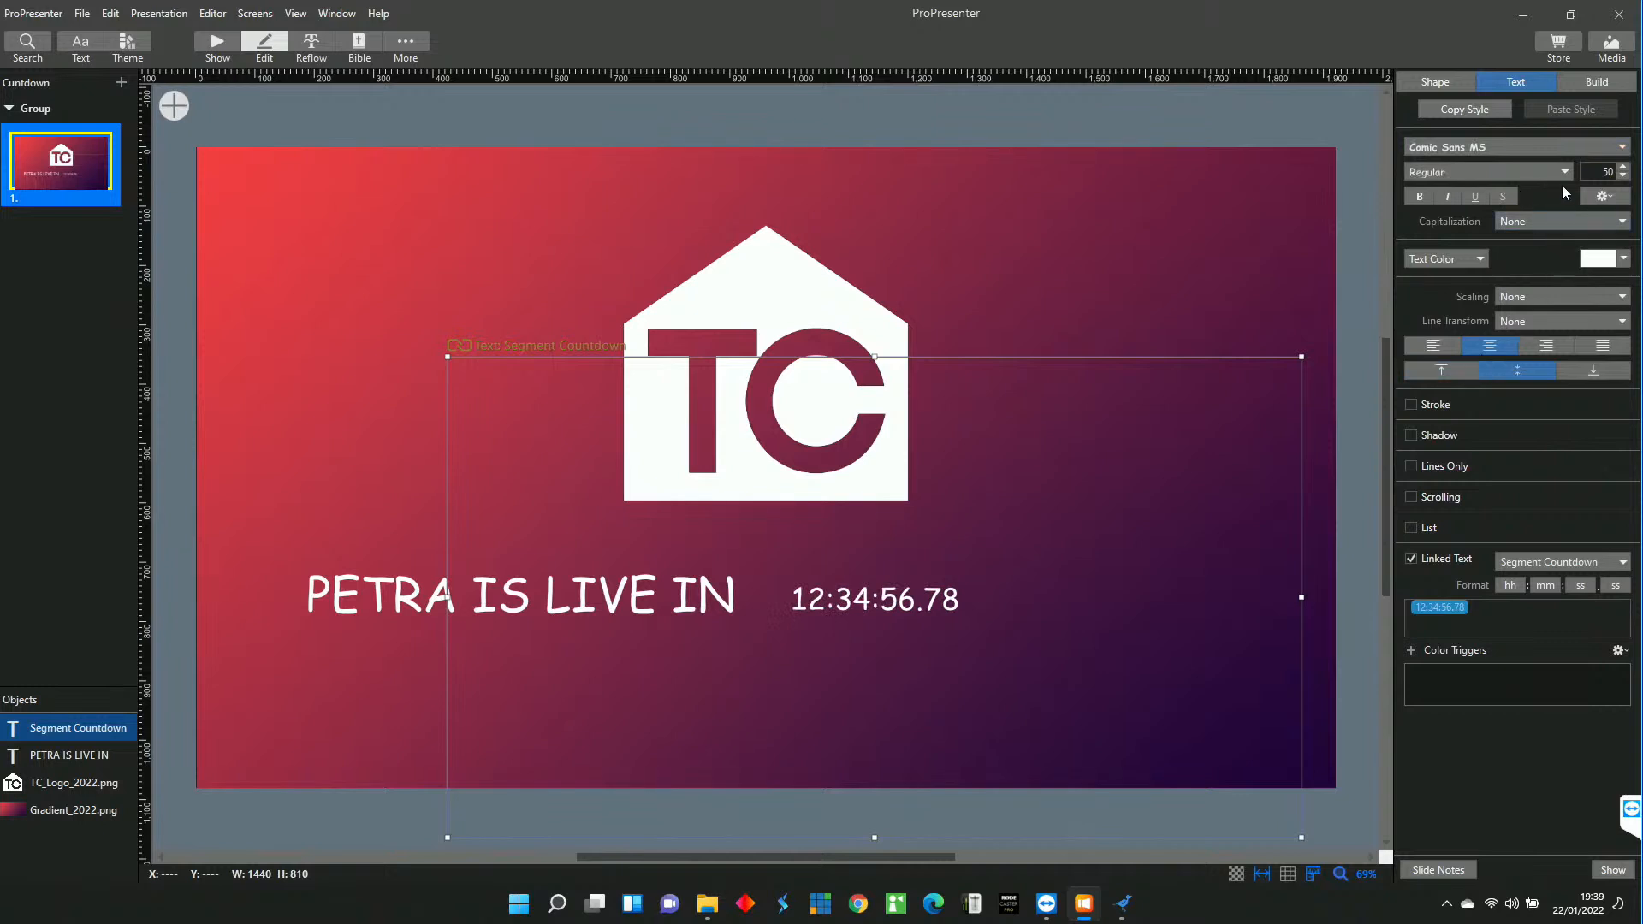
left_click(1605, 171)
type("80")
key("Return")
left_click(1418, 196)
left_click_drag(889, 599, 974, 602)
left_click(1148, 290)
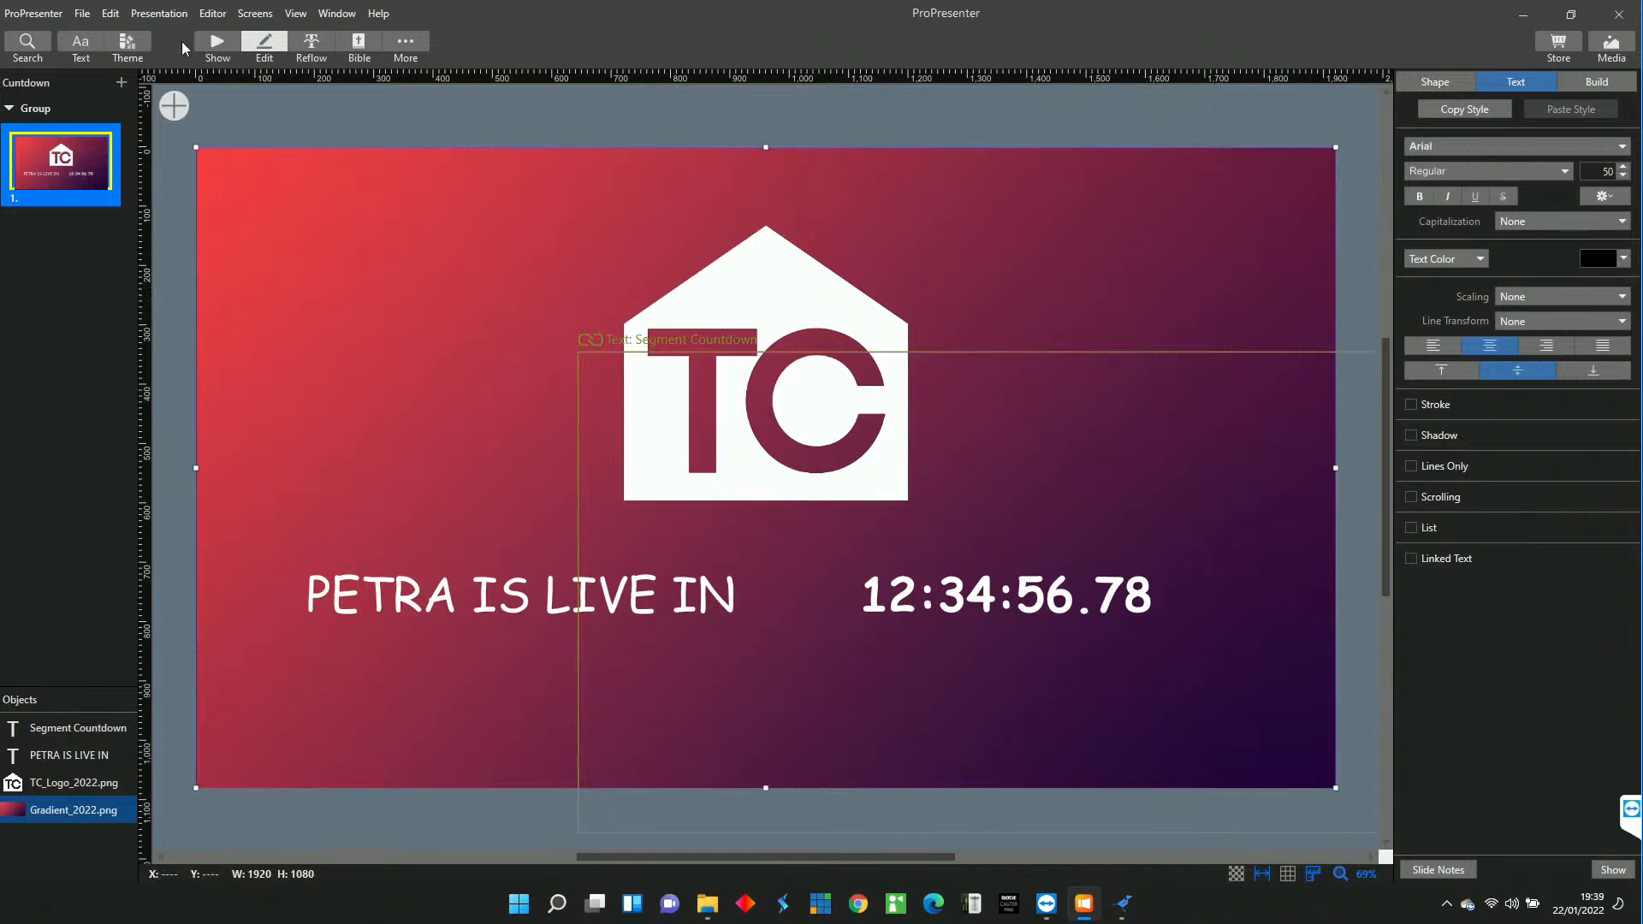
Leave slide editing, present the countdown slide on the audience output to test the timer, and clear the output.
left_click(215, 43)
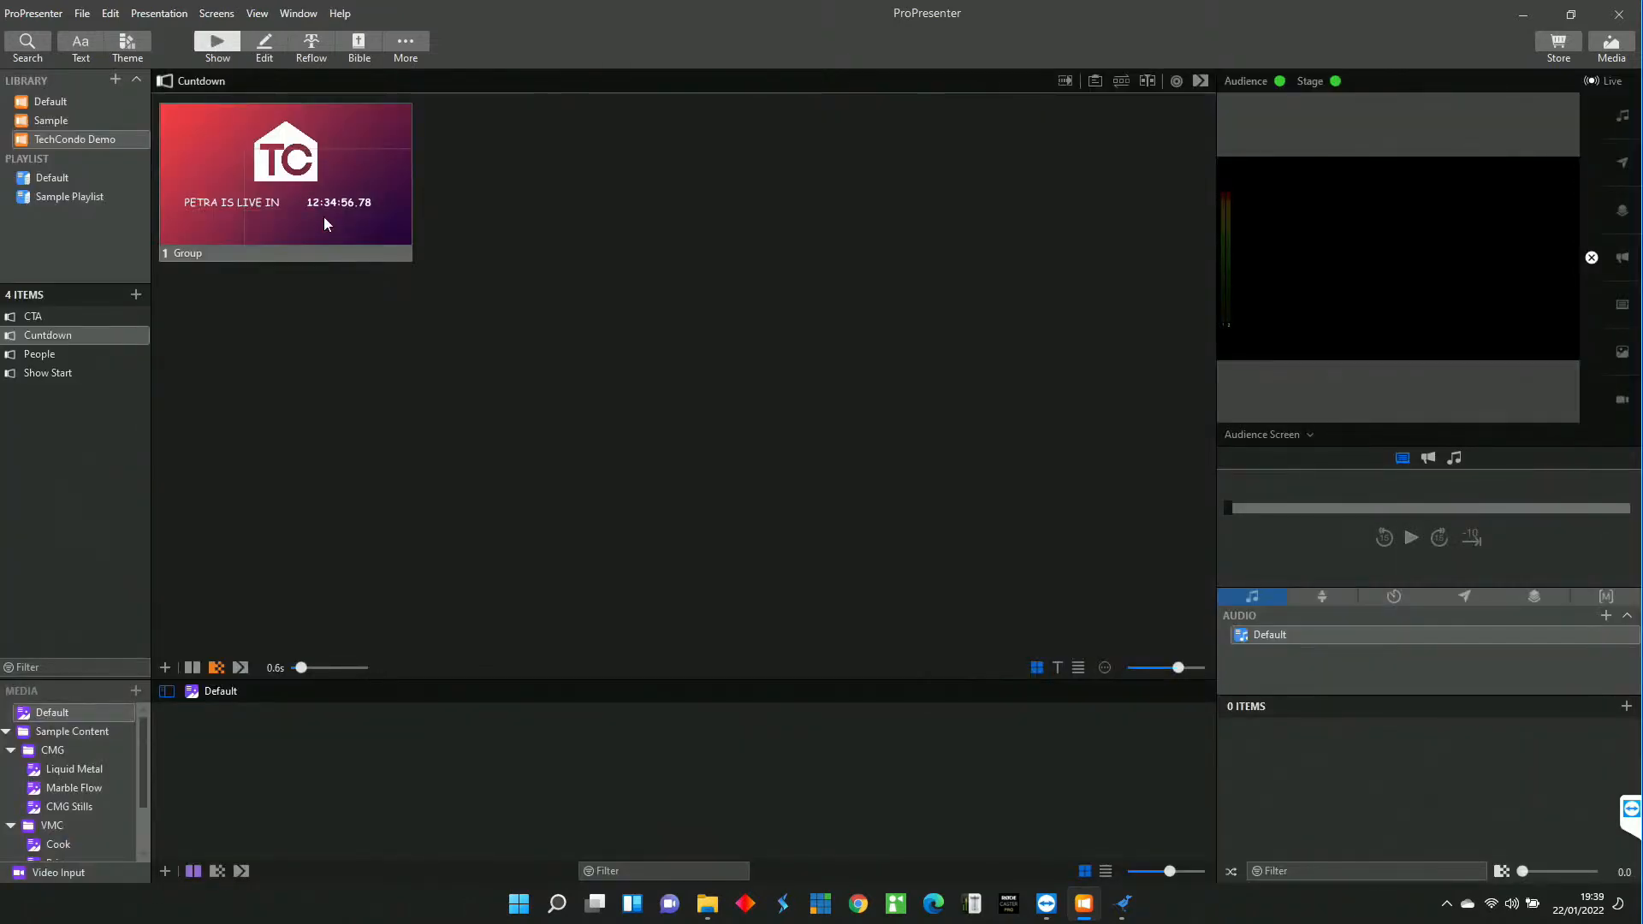
left_click(371, 202)
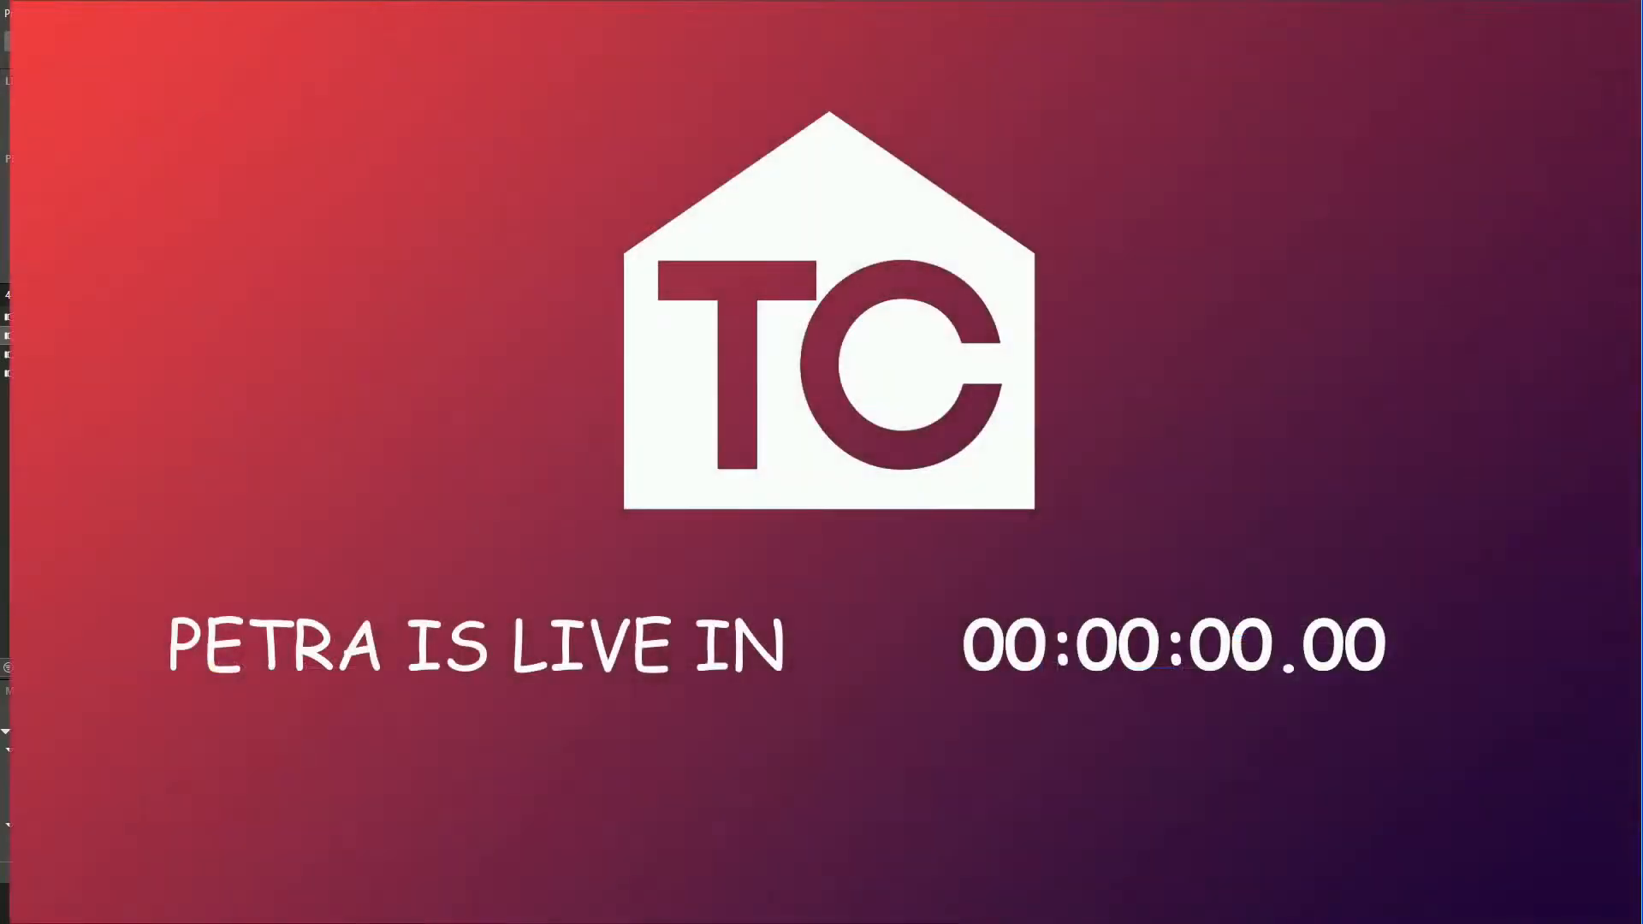
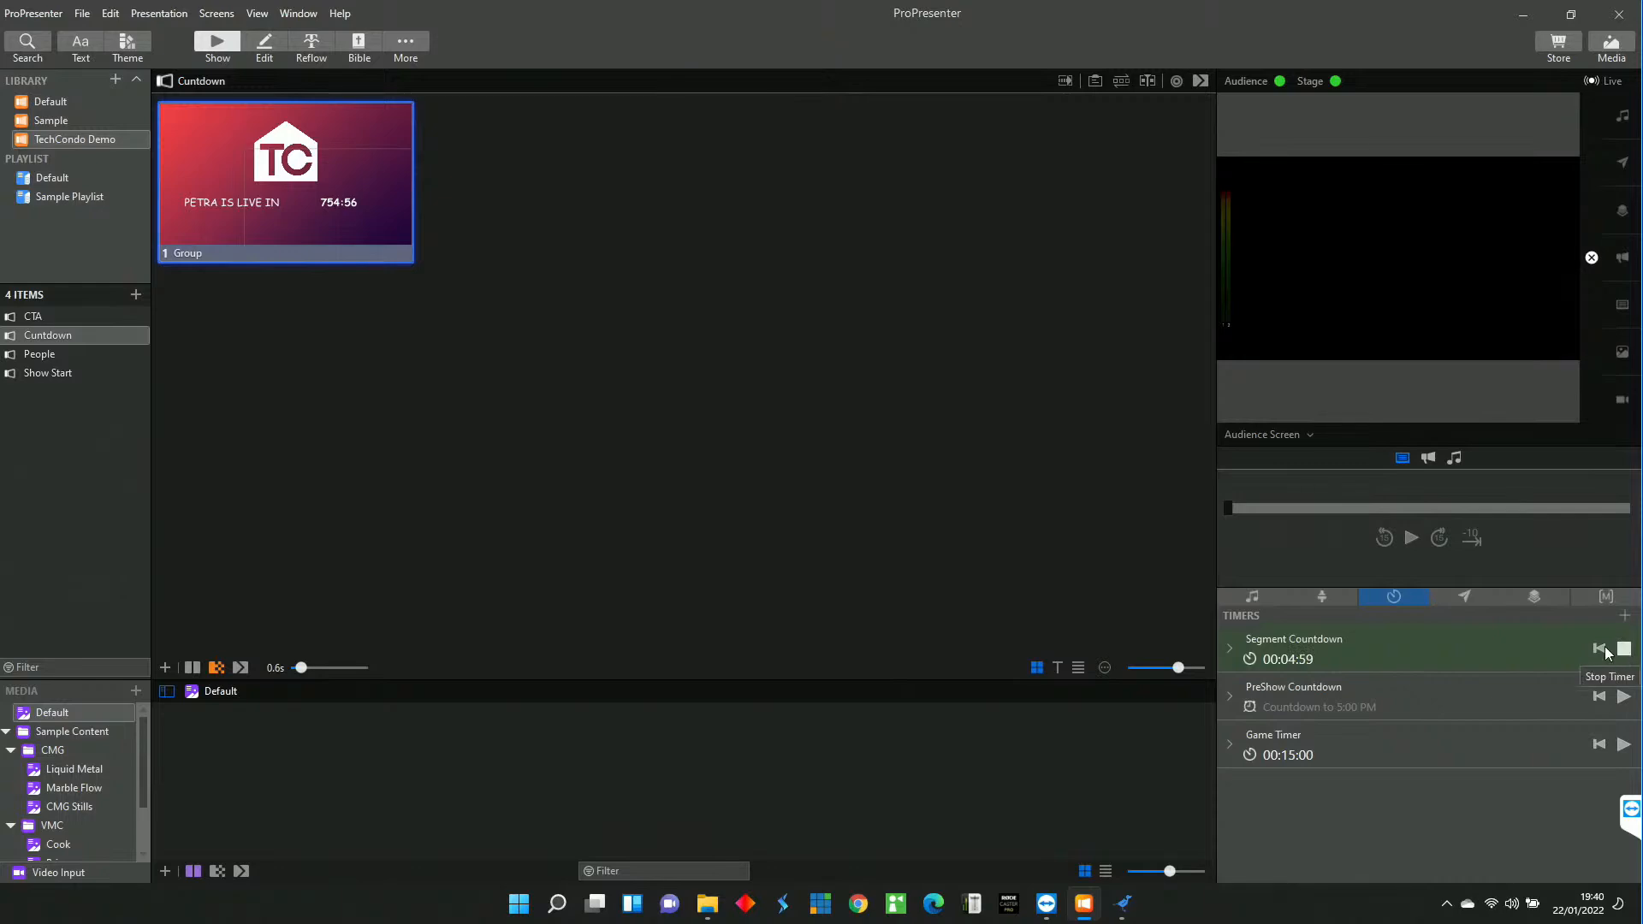
left_click(325, 196)
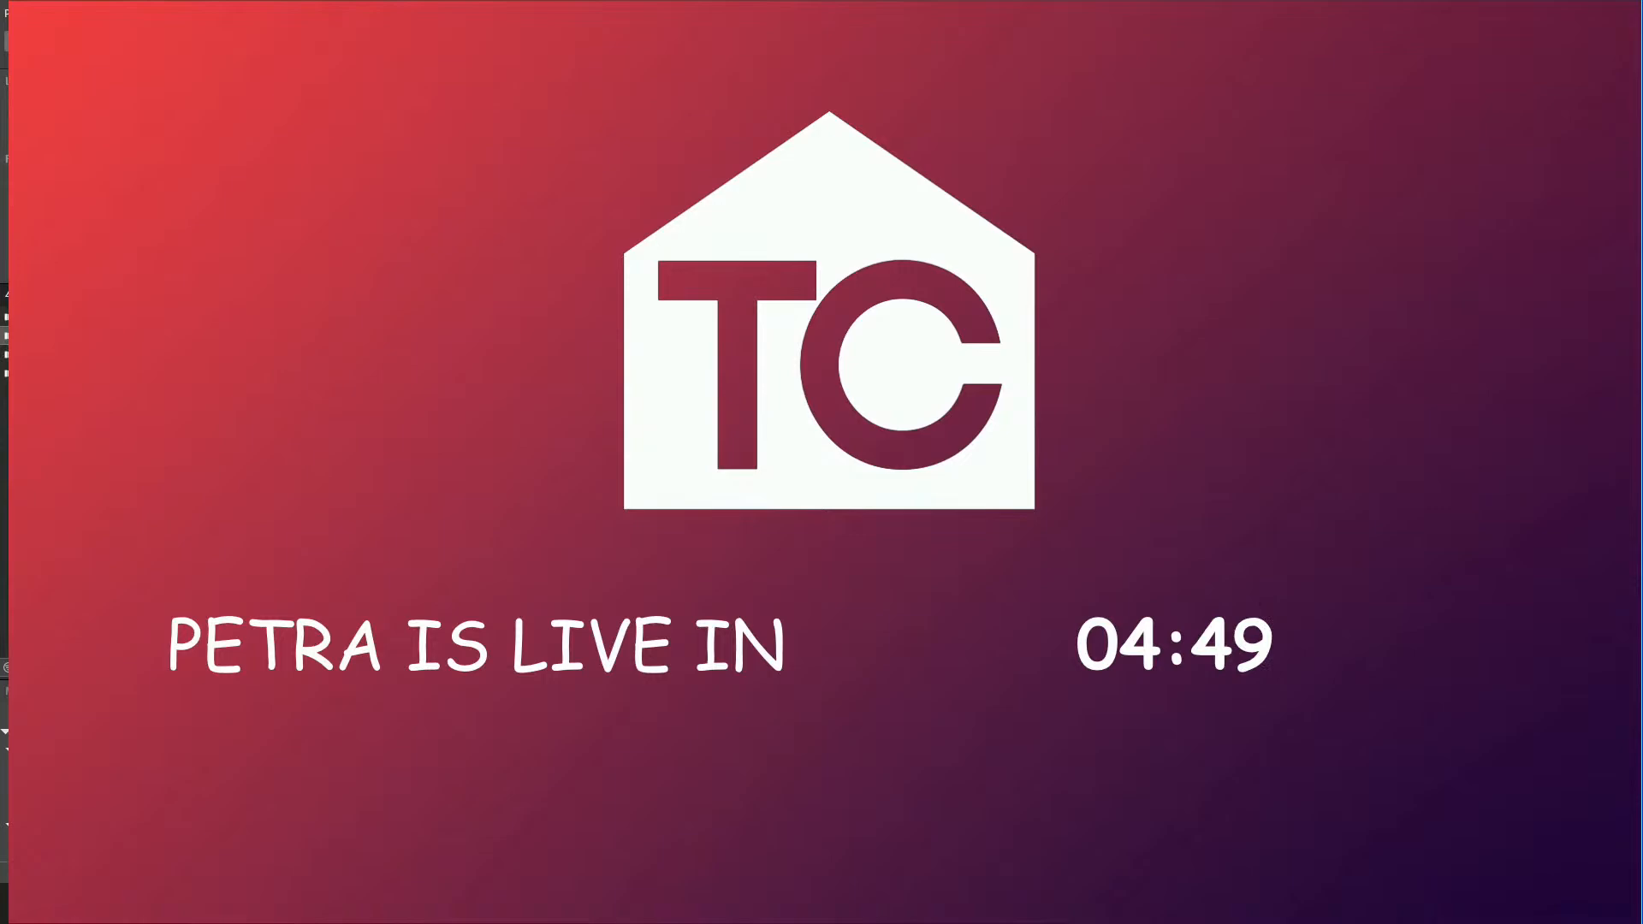
left_click(1591, 257)
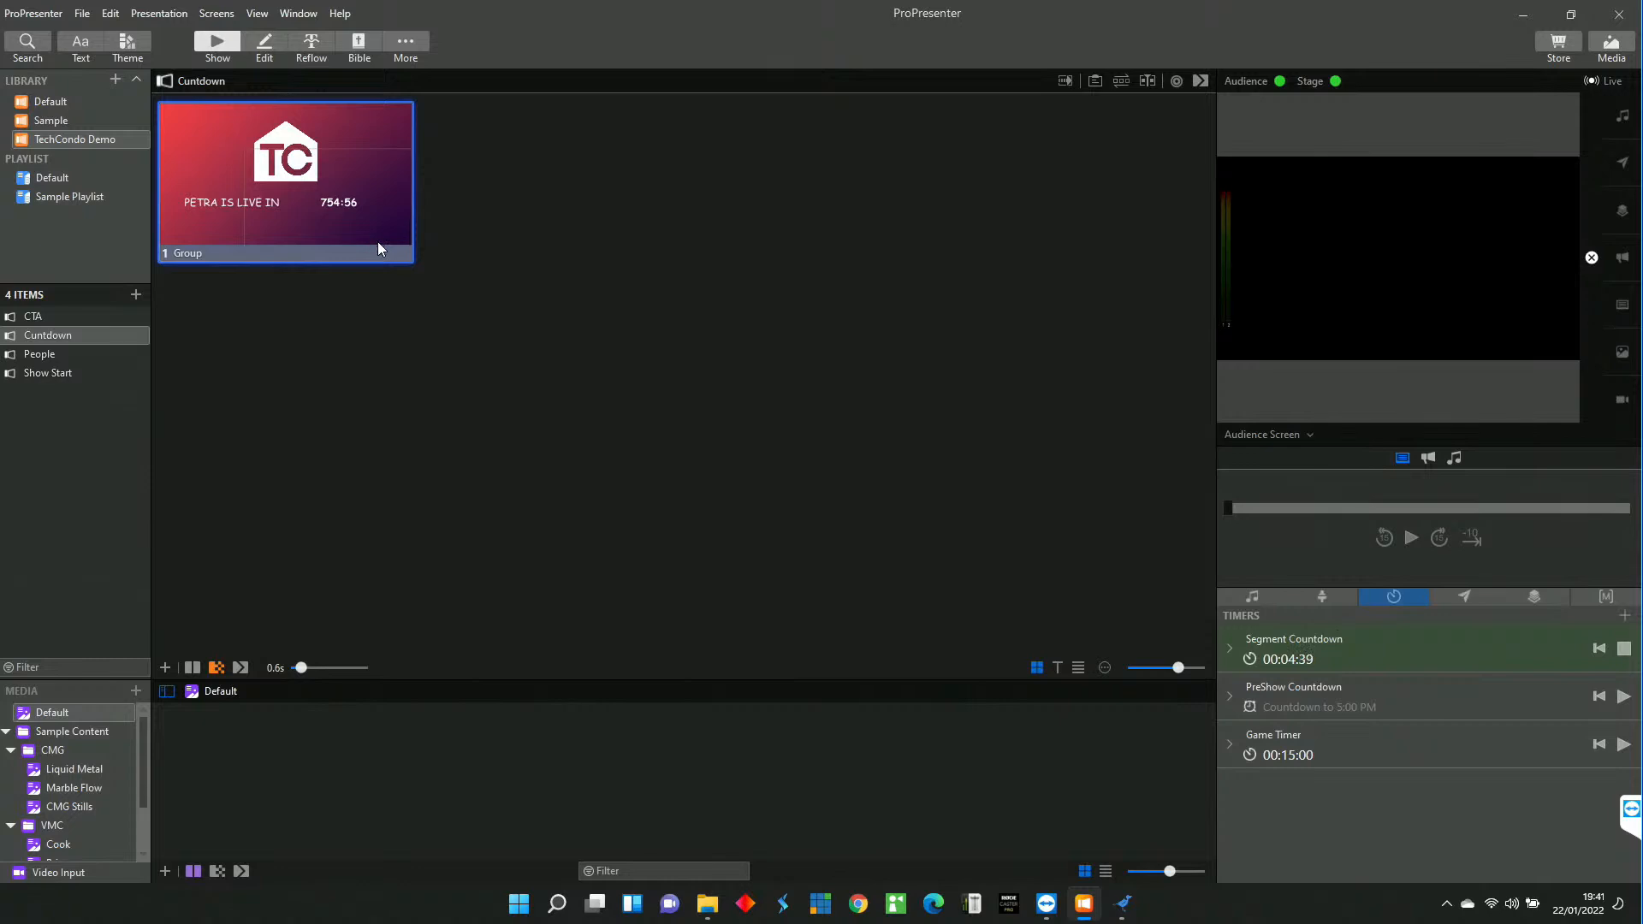
Add a timer action to the countdown slide that starts the Segment Countdown as a 00:05:00 countdown timer.
right_click(325, 222)
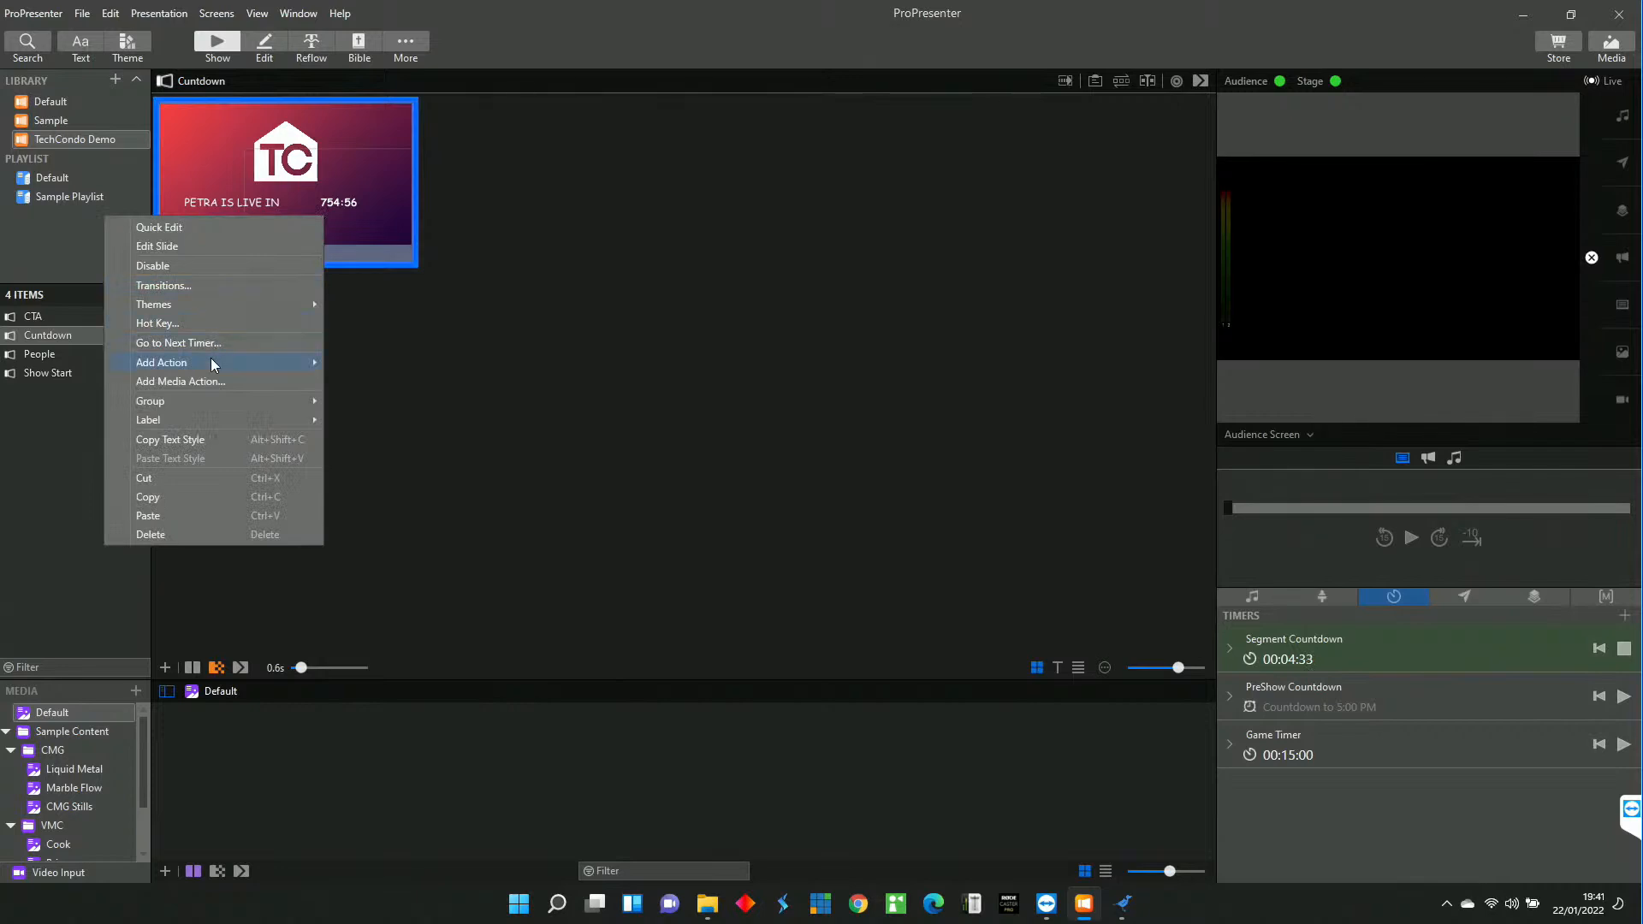
mouse_move(213, 365)
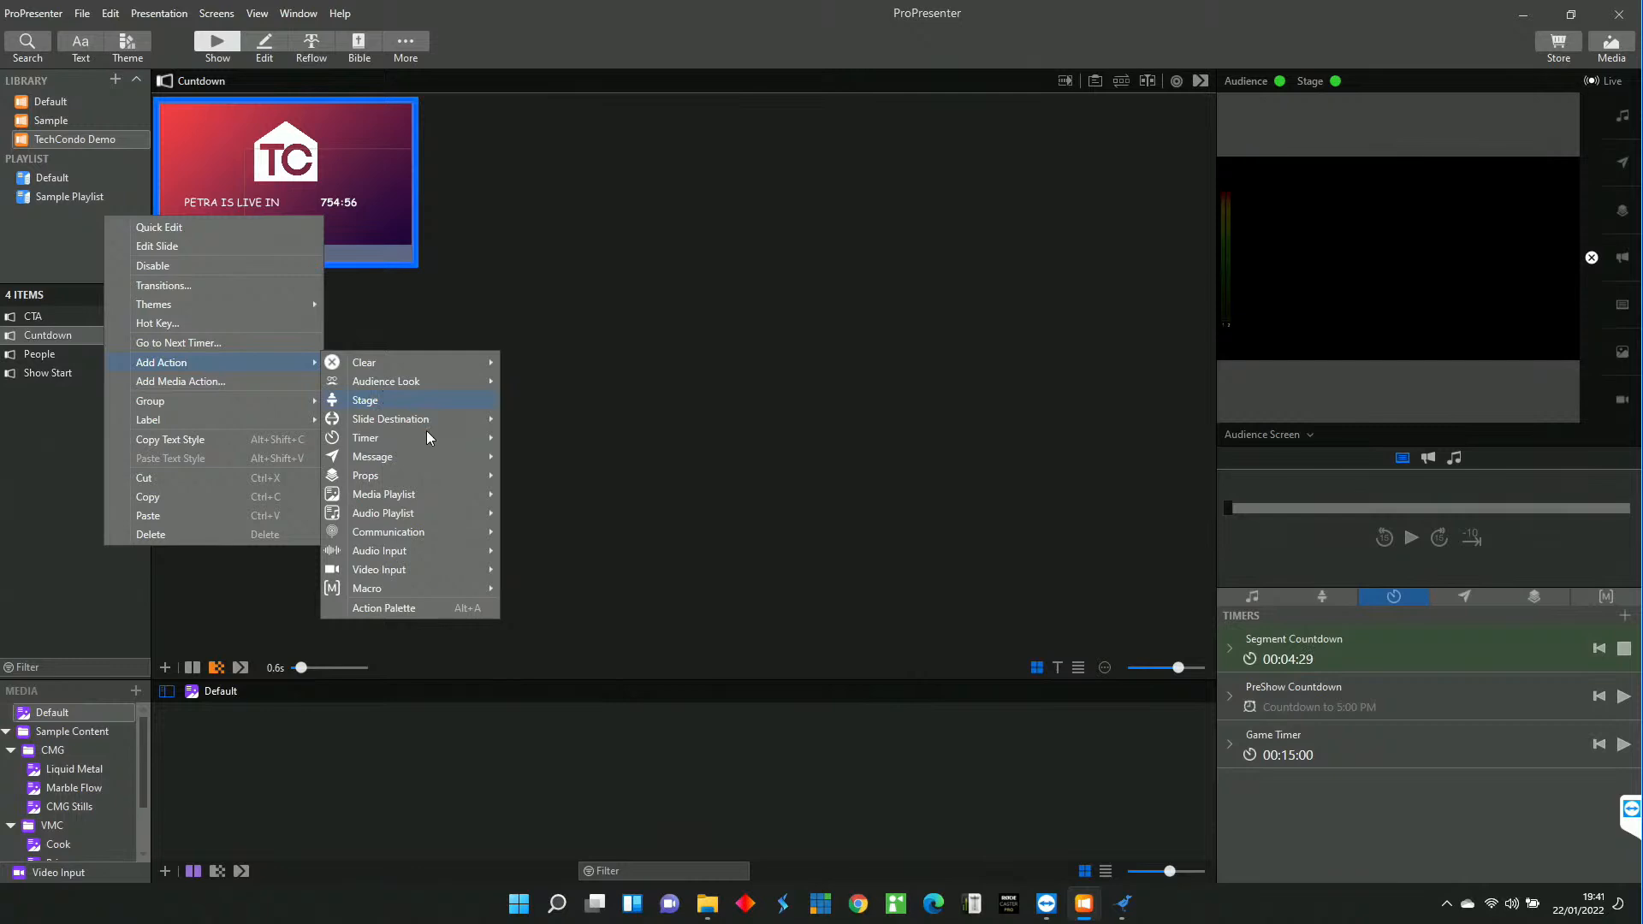
mouse_move(426, 440)
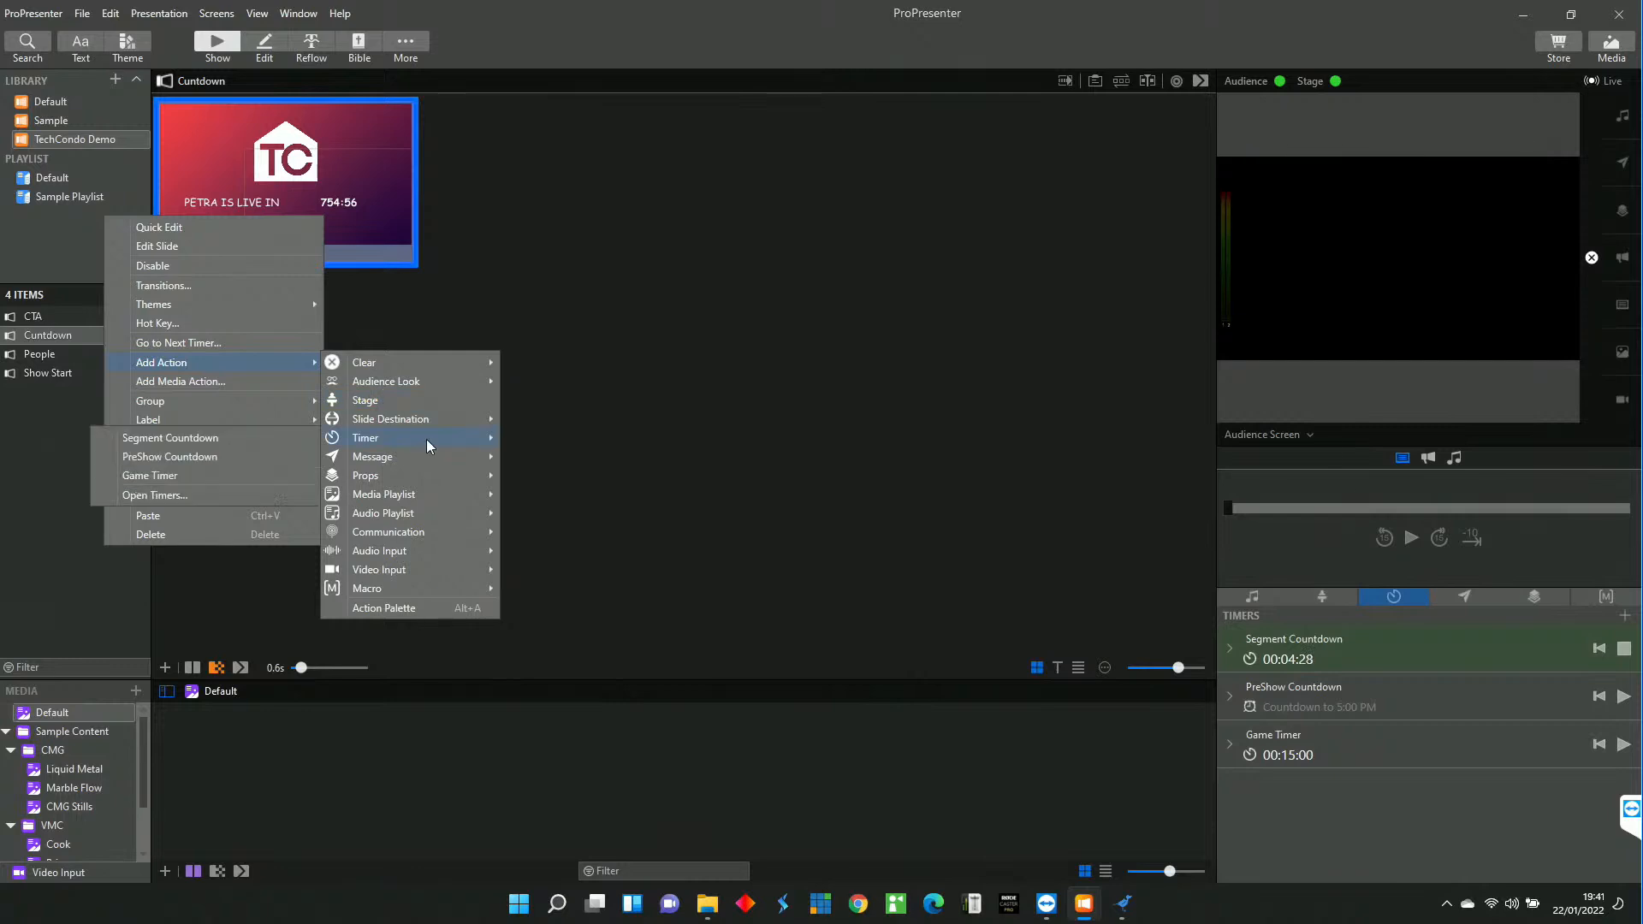
left_click(214, 441)
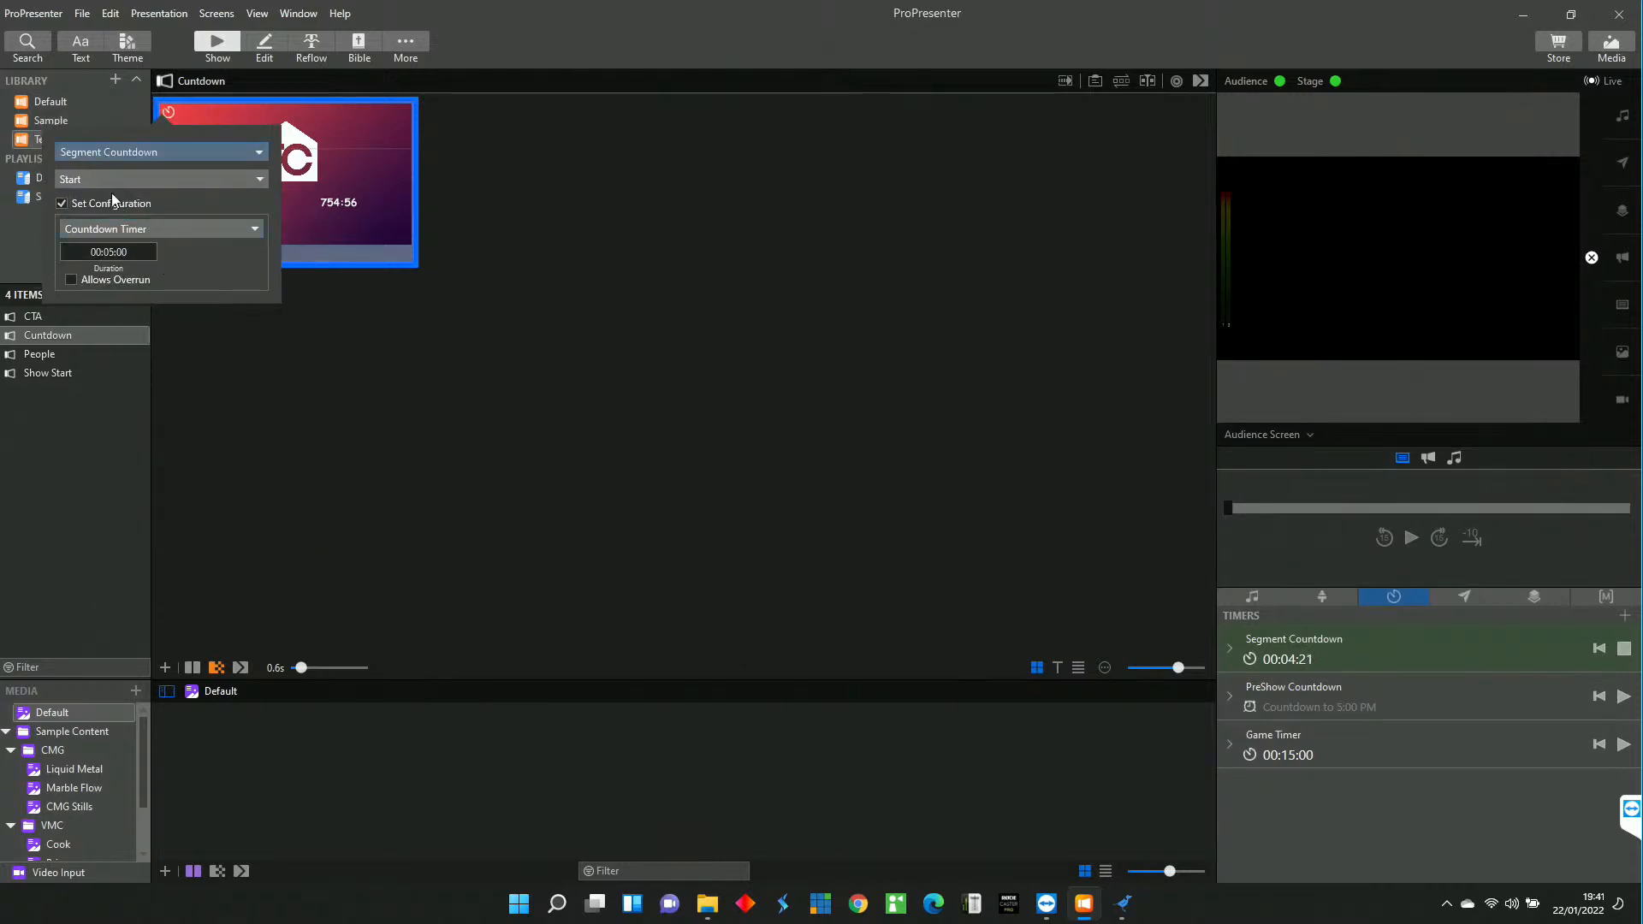
left_click(368, 366)
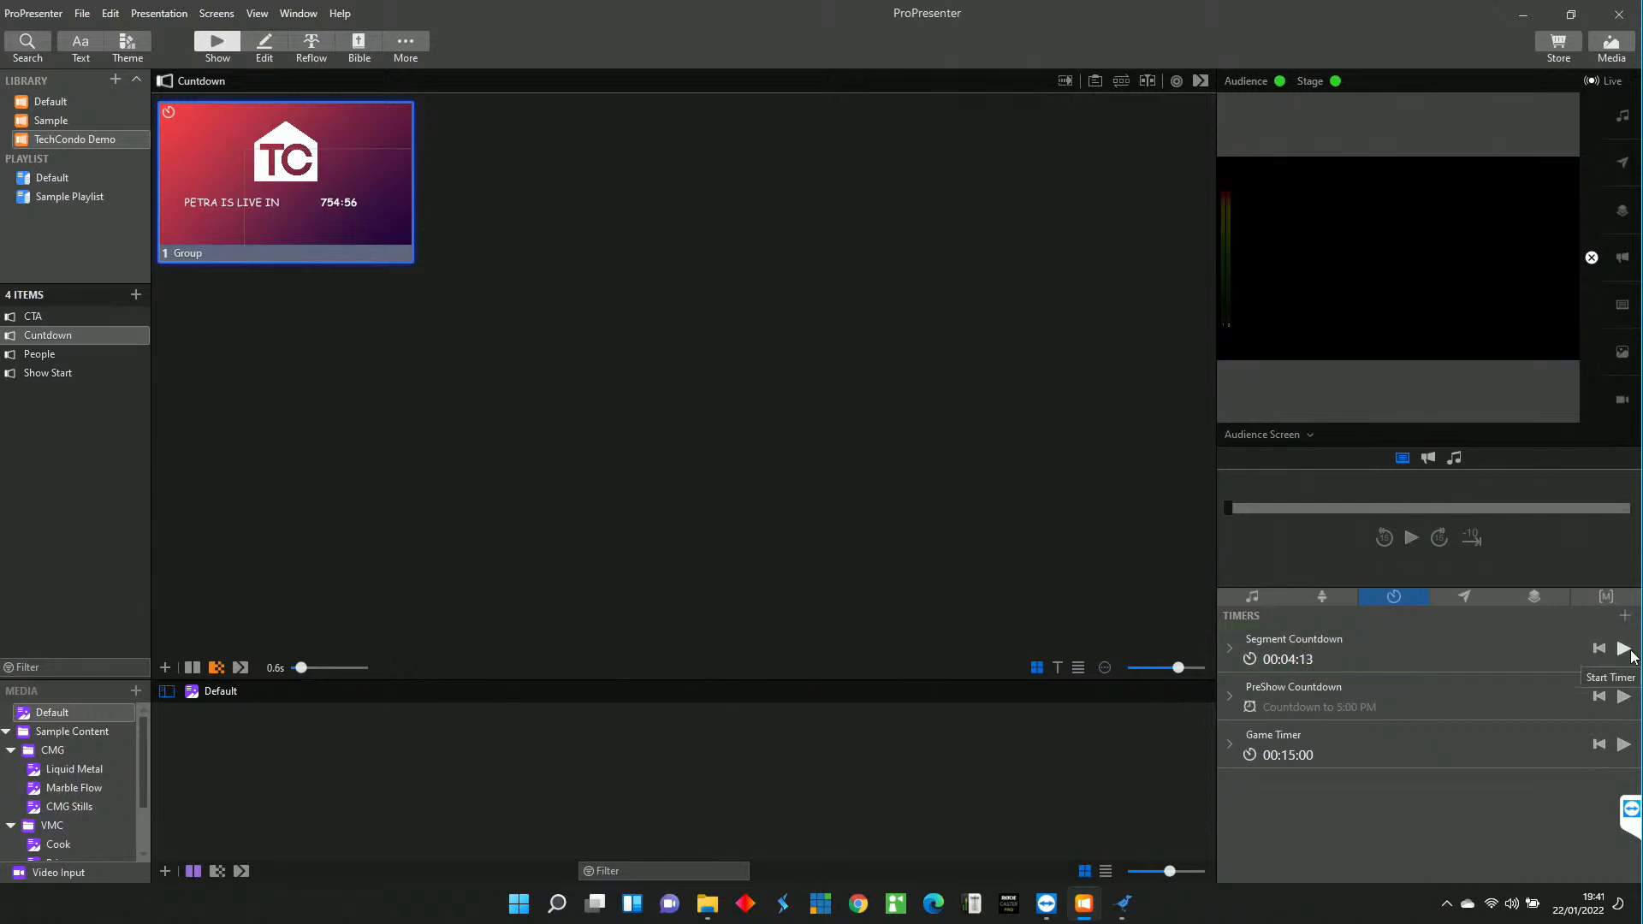
Stop the running Segment Countdown timer and reset it to its full duration.
left_click(1615, 651)
left_click(1599, 648)
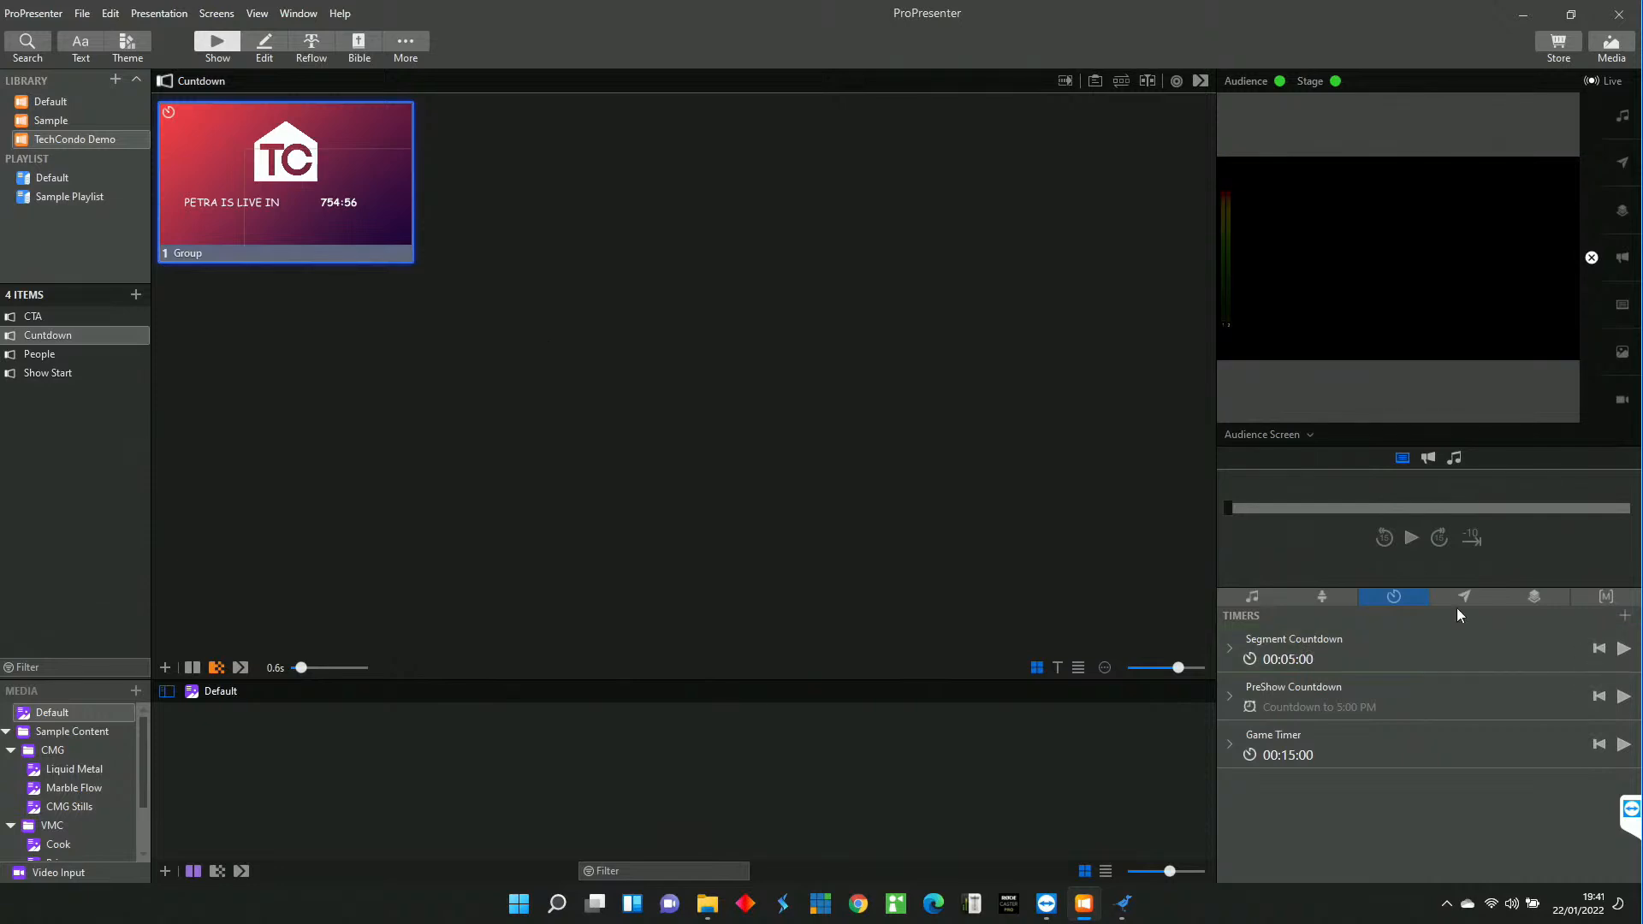
Trigger the countdown slide to start its linked timer and look through the CTA, countdown, People and Show Start presentations.
left_click(354, 195)
left_click(55, 317)
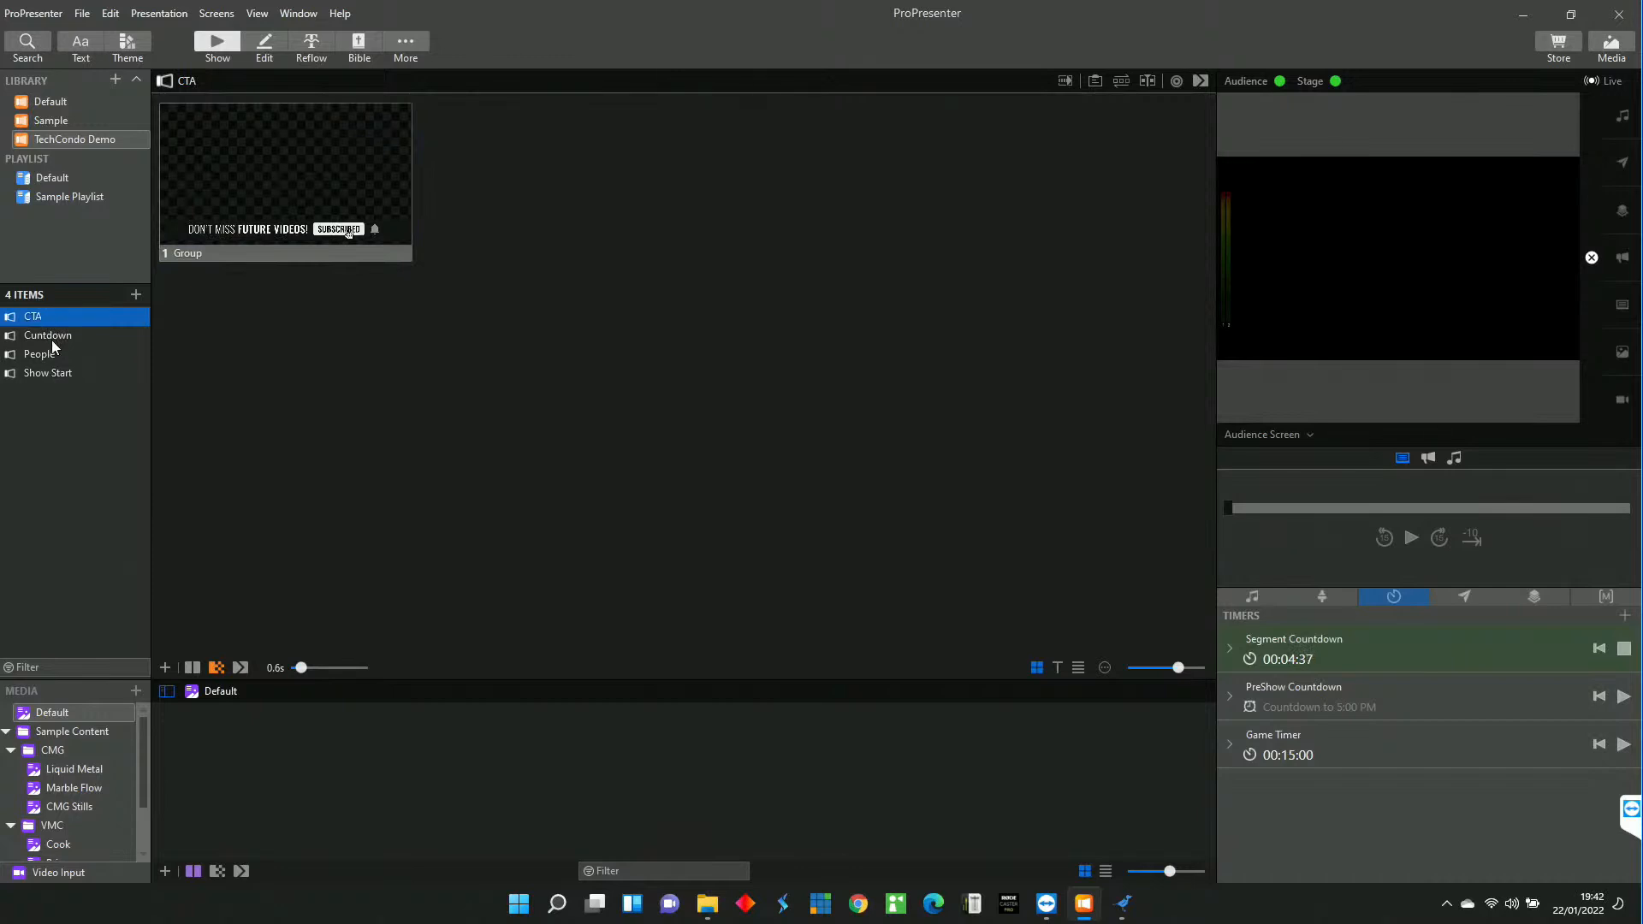
left_click(52, 340)
left_click(53, 352)
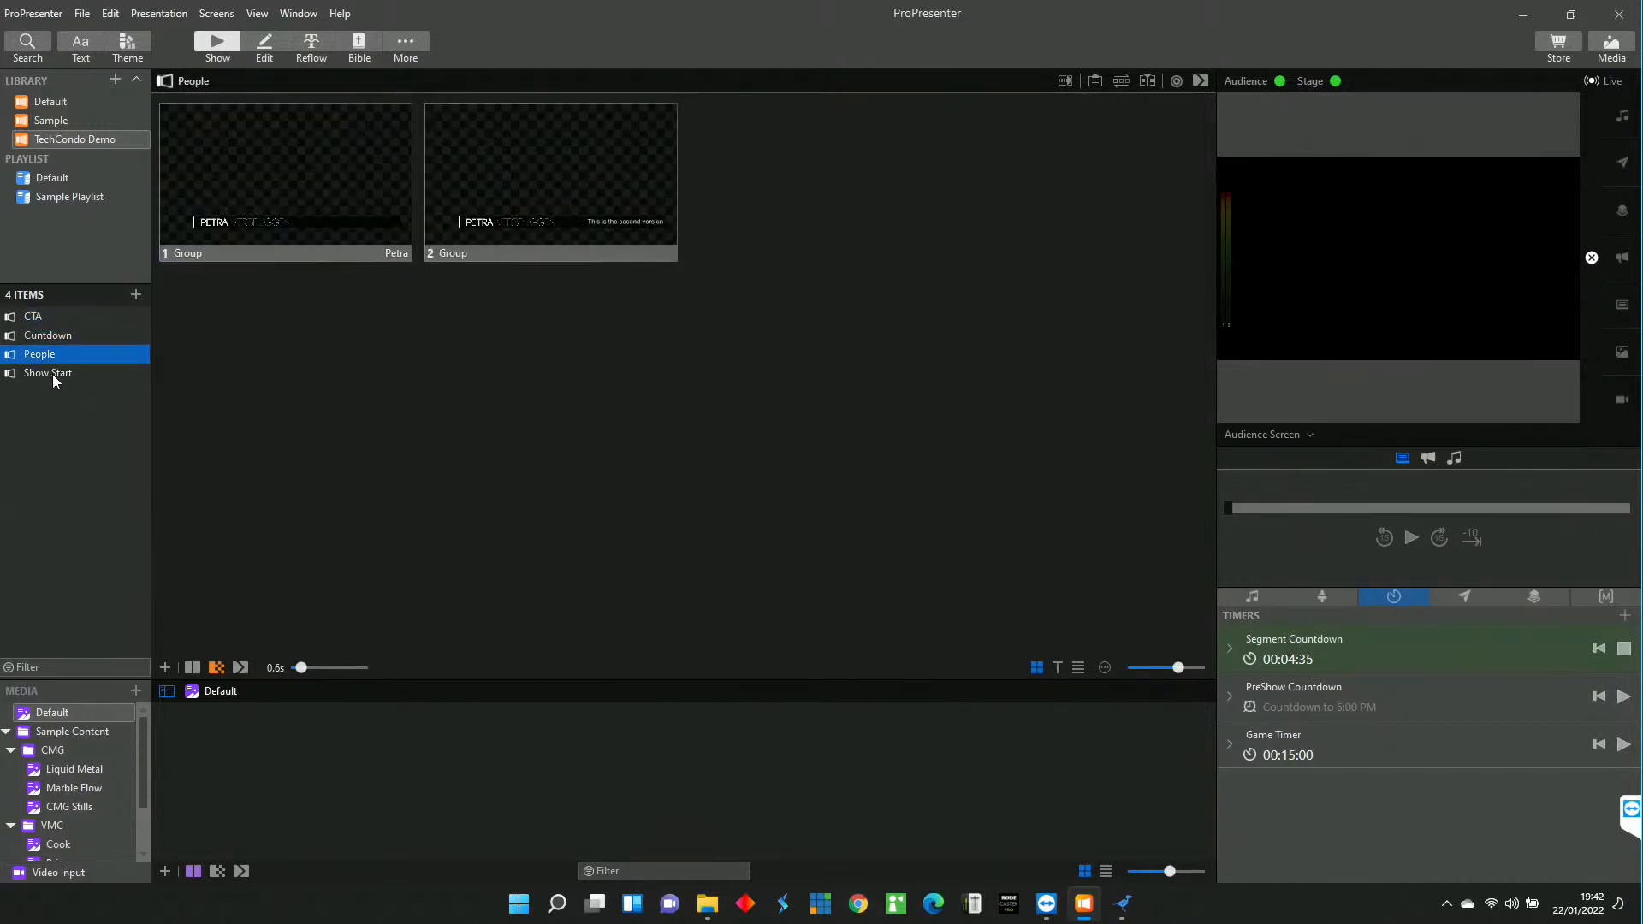
left_click(53, 373)
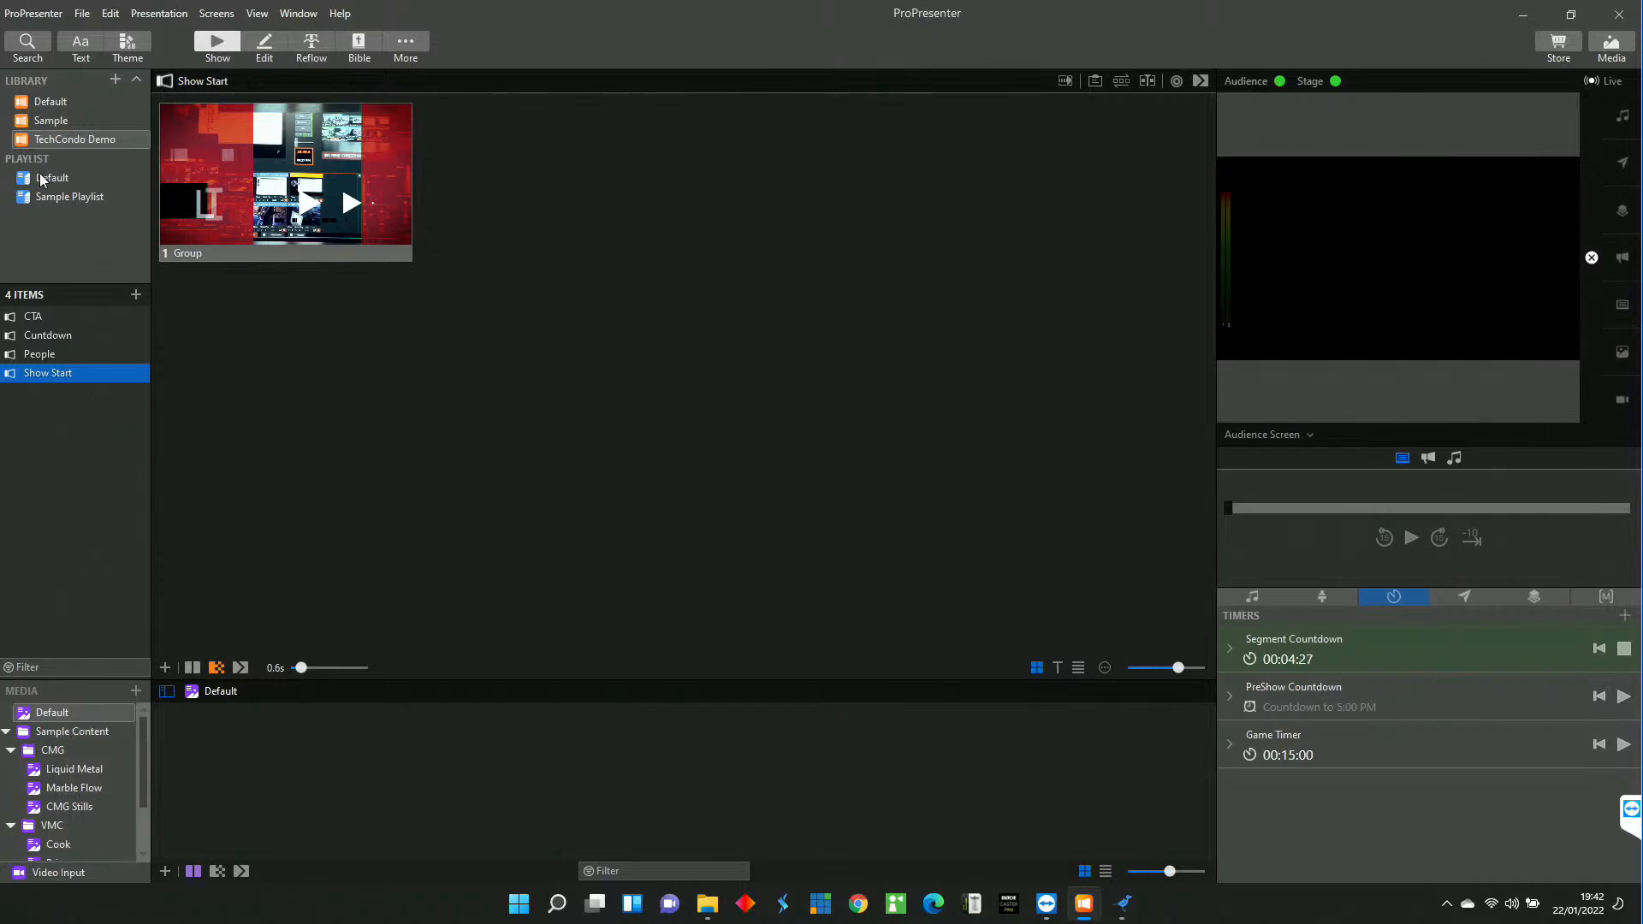
Create a new playlist named Showflow.
left_click(114, 80)
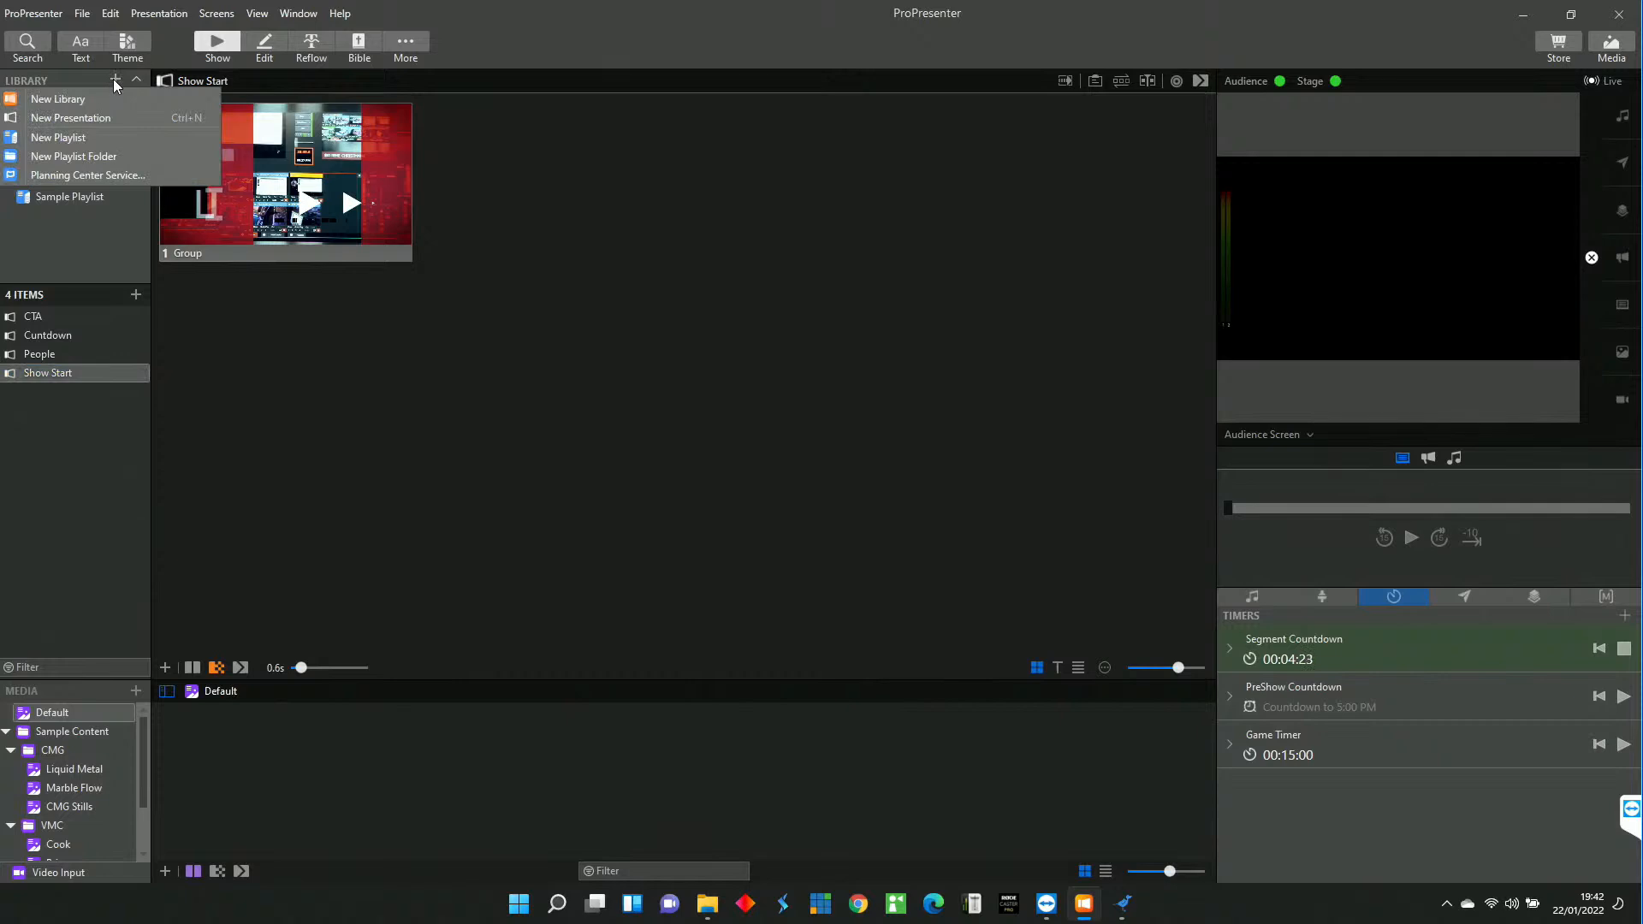
left_click(59, 137)
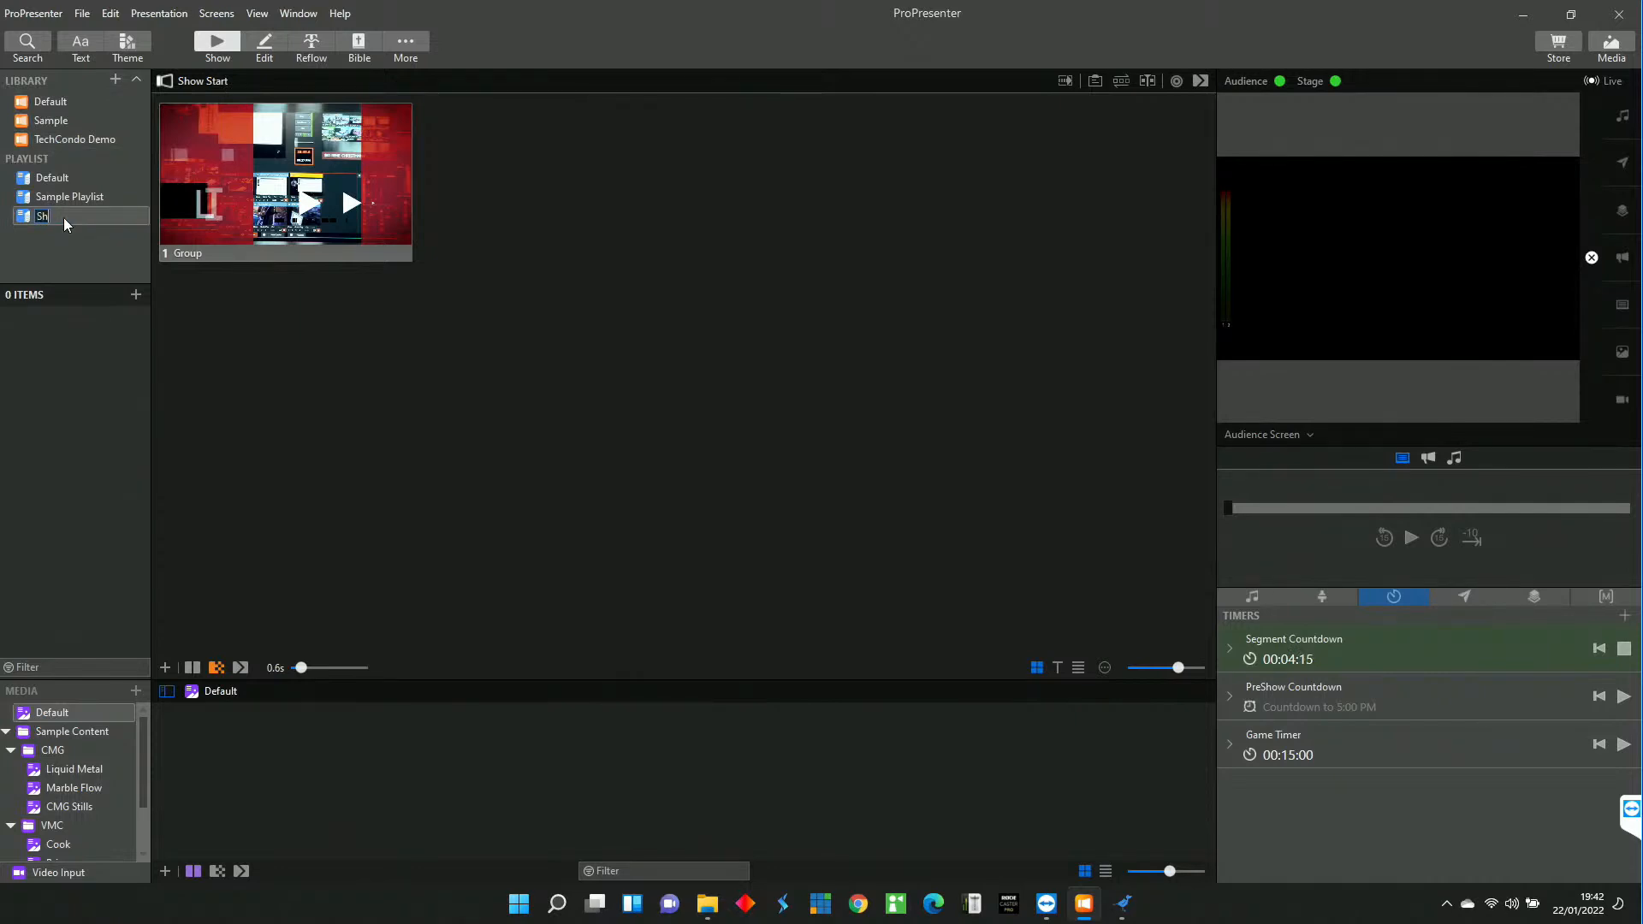
type("Showflow")
key("Return")
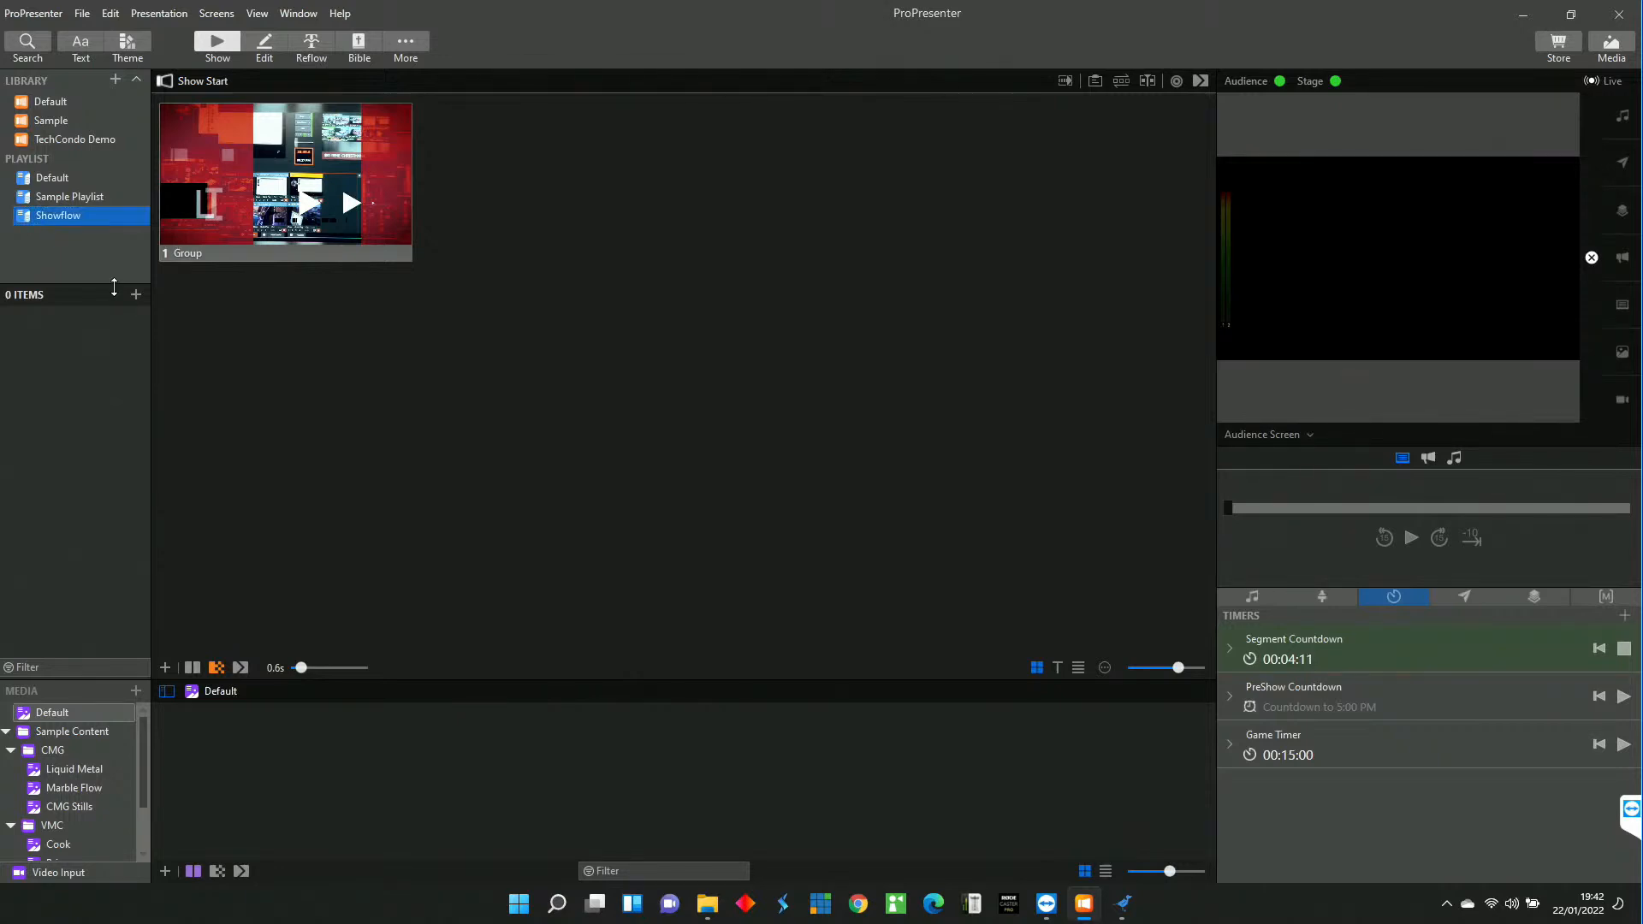
Add the countdown and Show Start presentations from the TechCondo Demo library to the Showflow playlist, in that order.
left_click(49, 138)
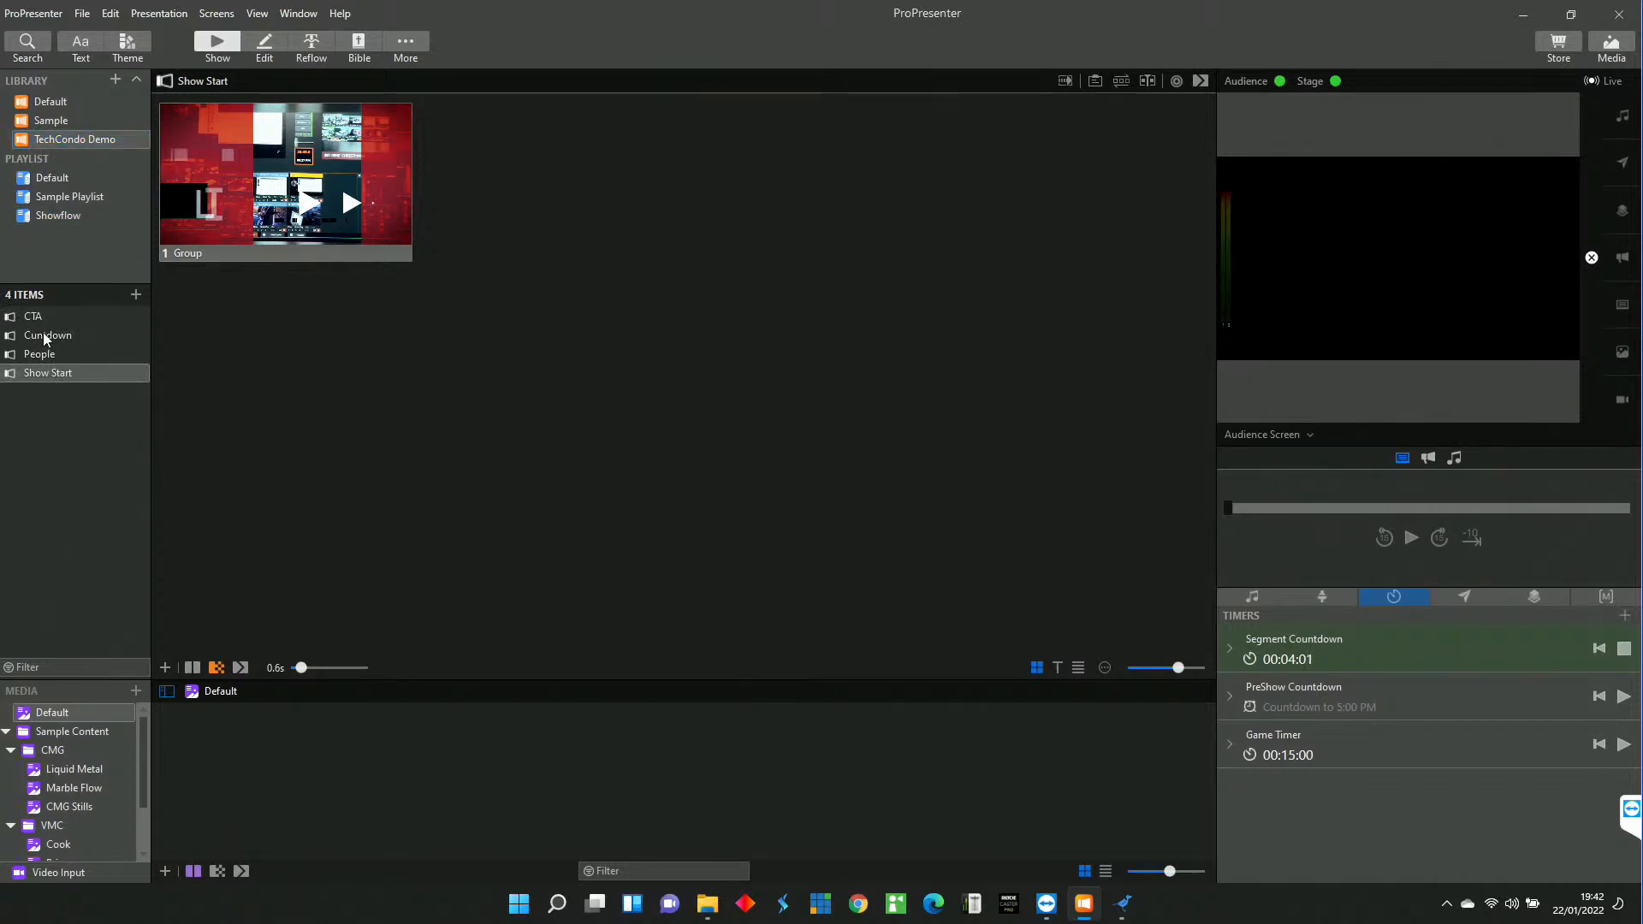
left_click(54, 217)
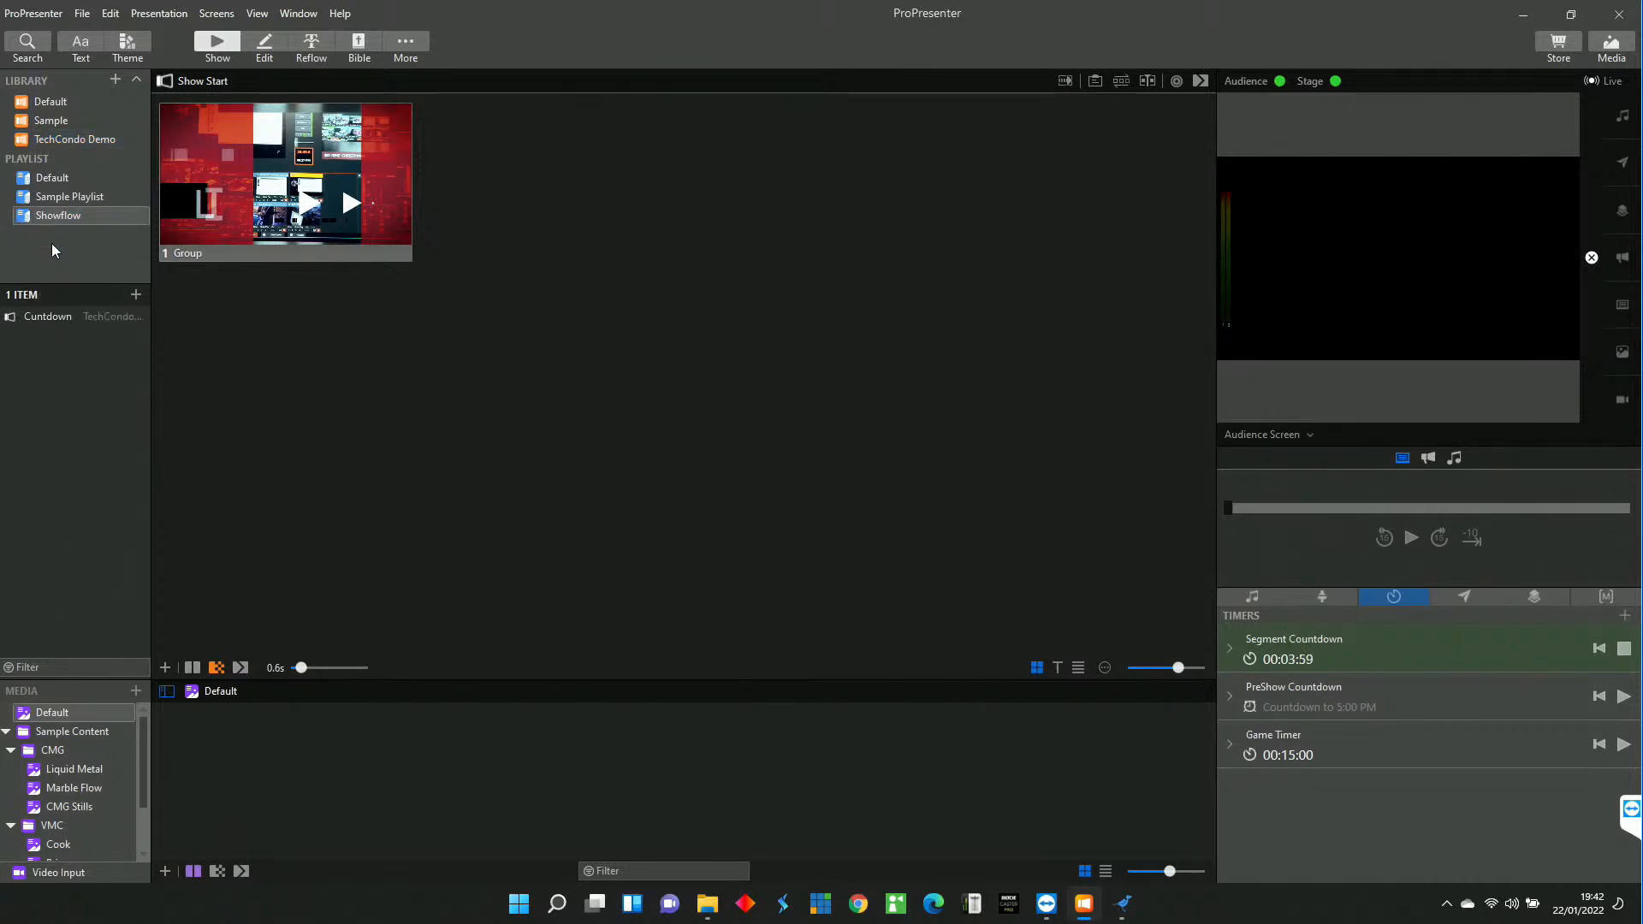
left_click(58, 141)
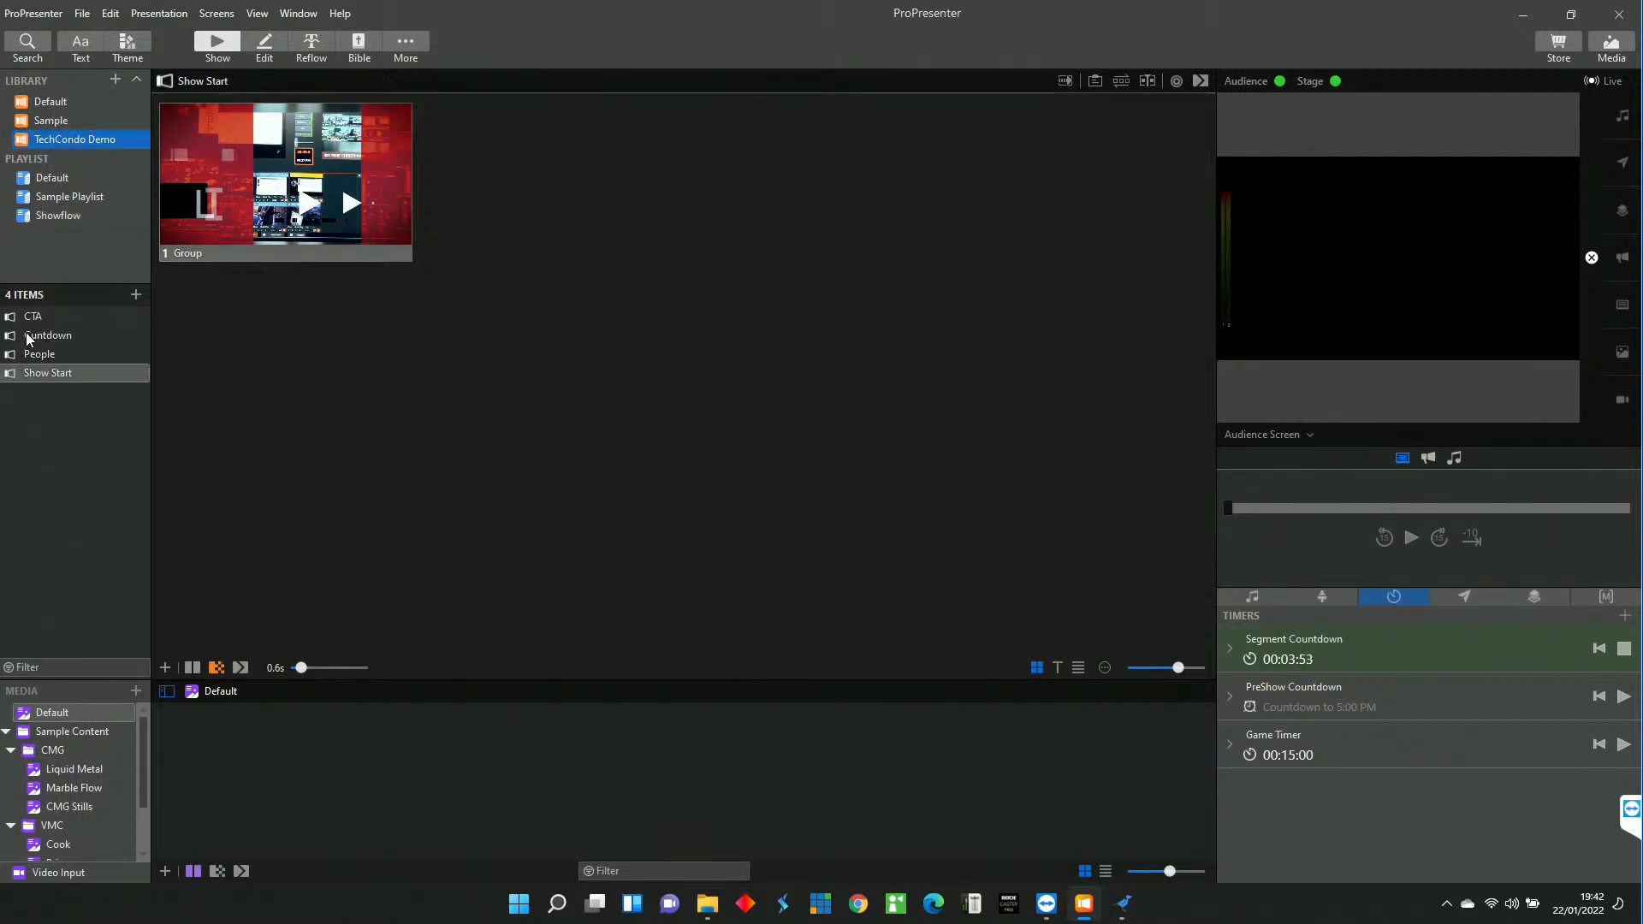
left_click_drag(38, 374, 60, 222)
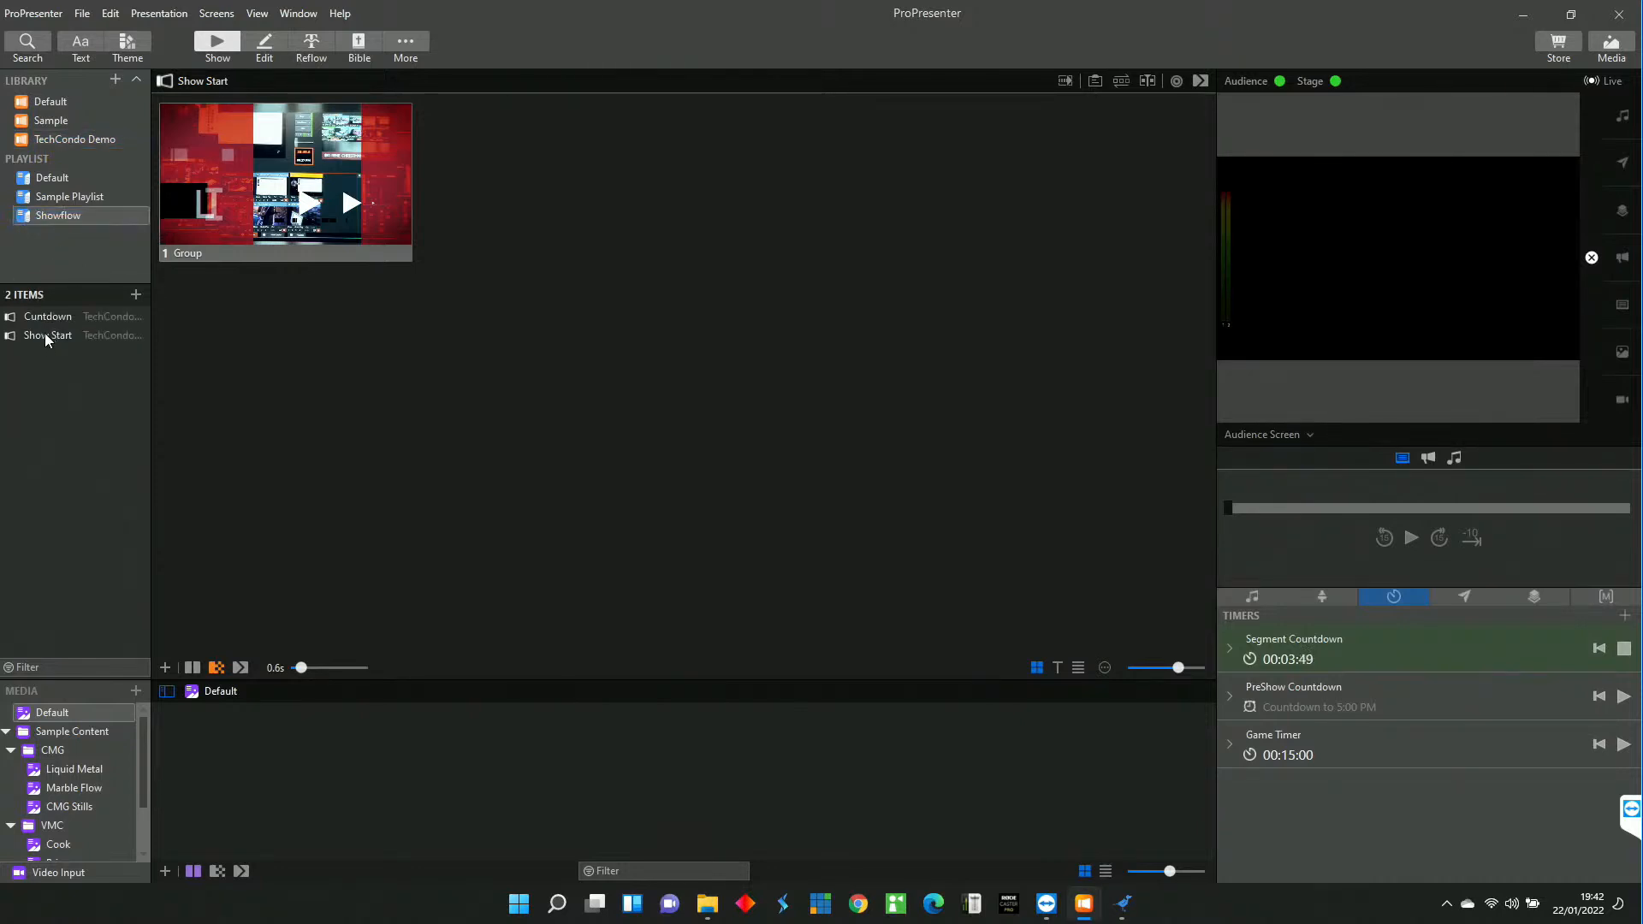
Add the CTA and People presentations from the TechCondo Demo library to the end of the Showflow playlist.
left_click(57, 140)
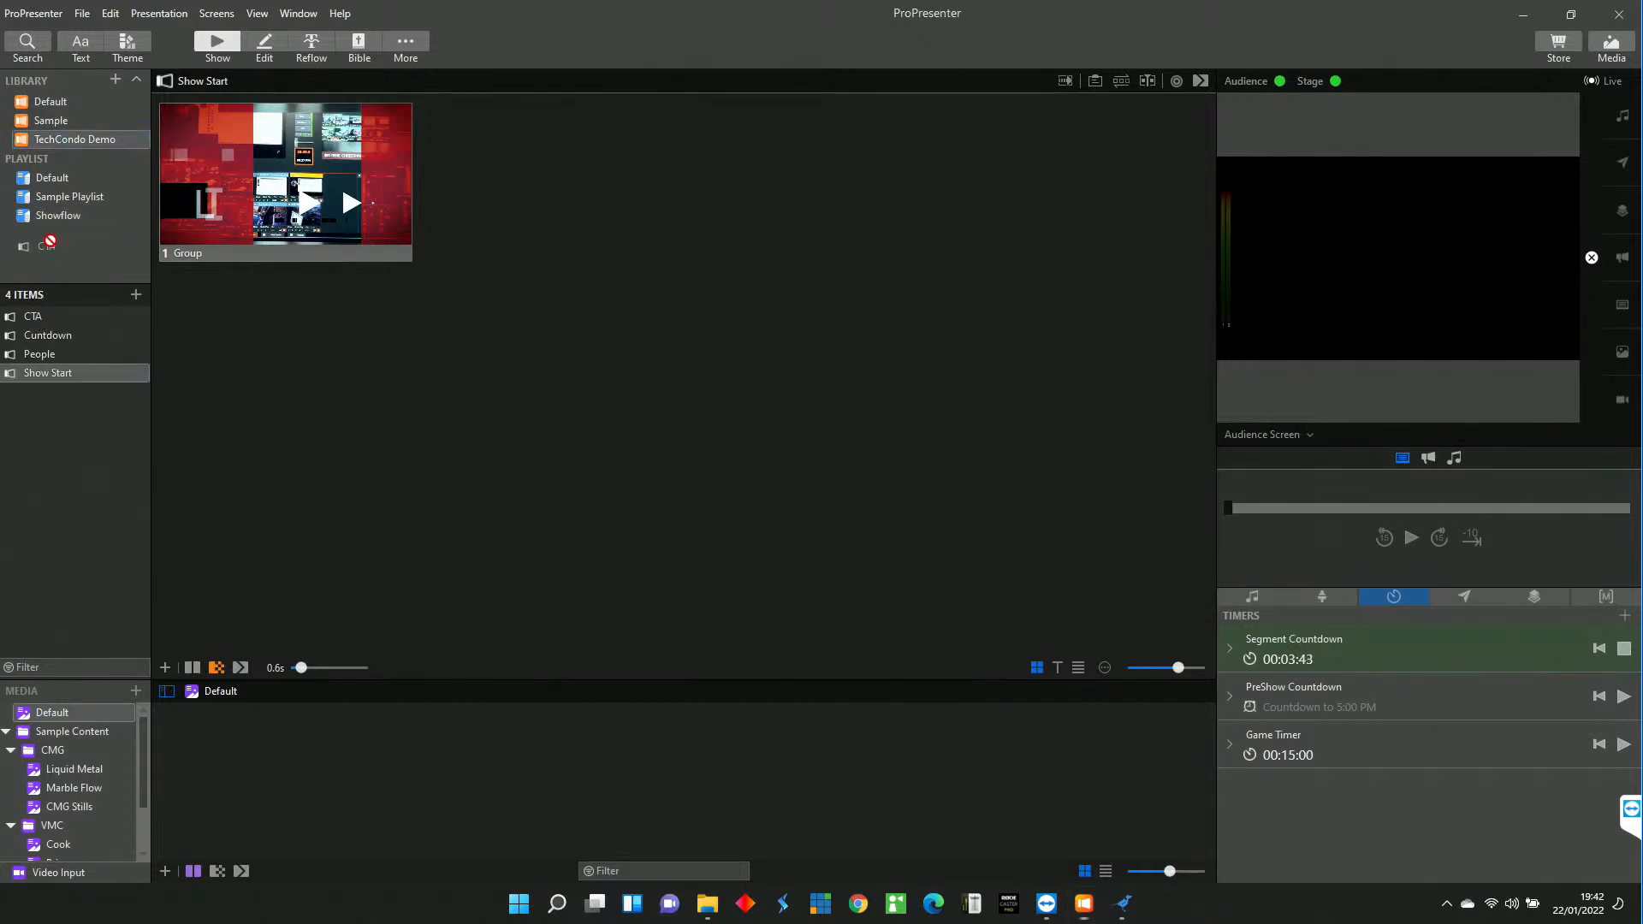
left_click(62, 219)
left_click_drag(63, 217, 55, 217)
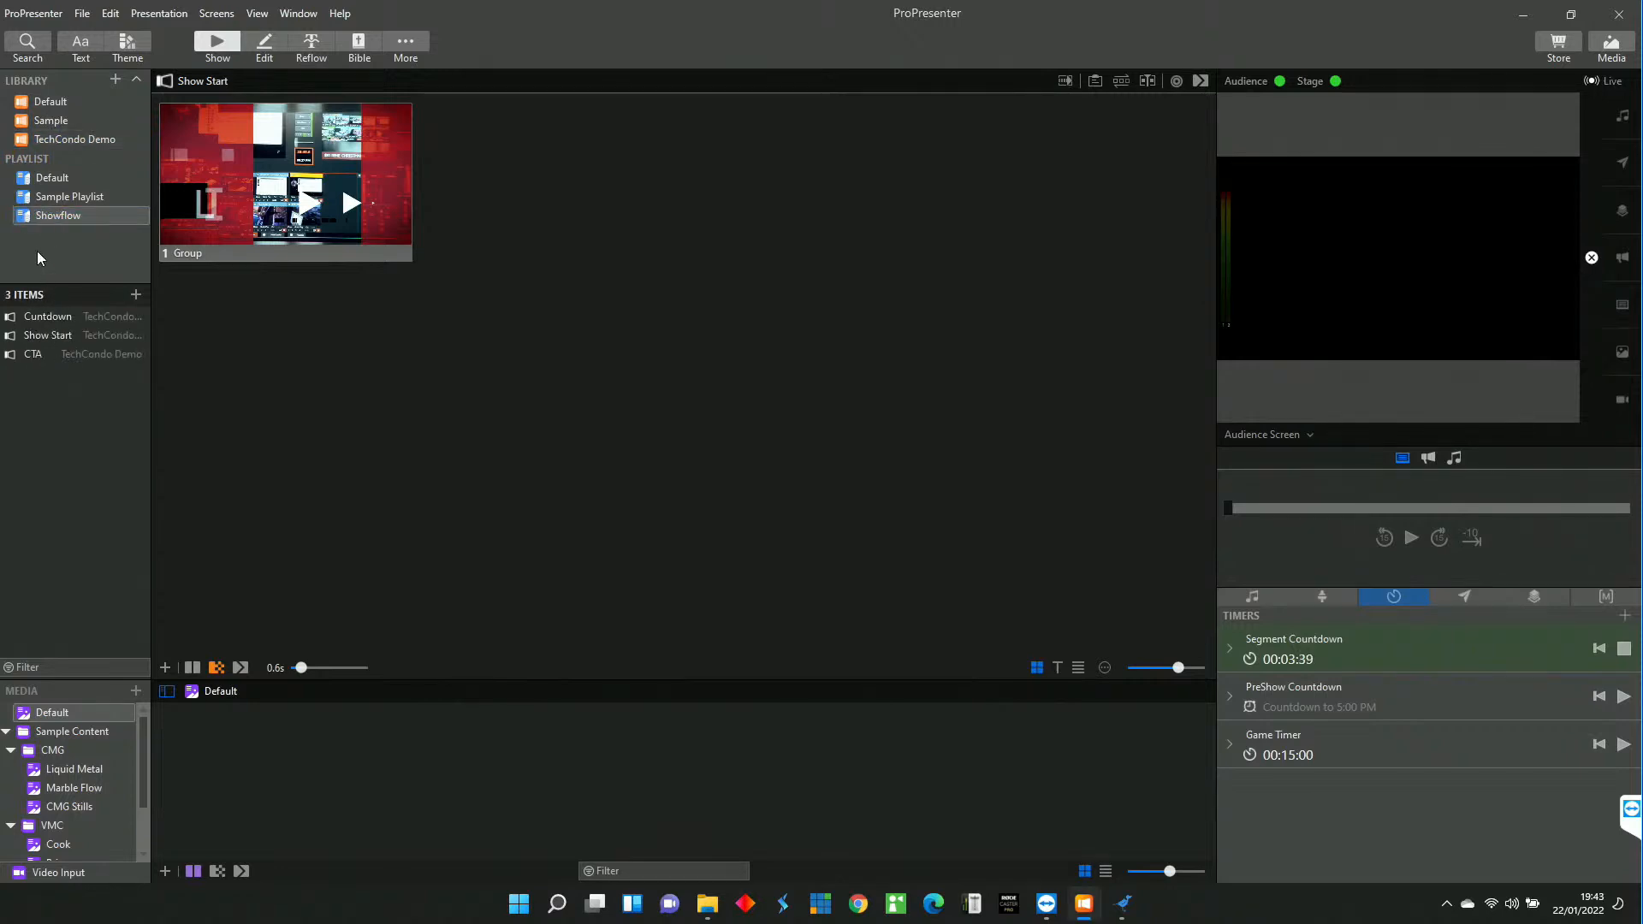
left_click(58, 141)
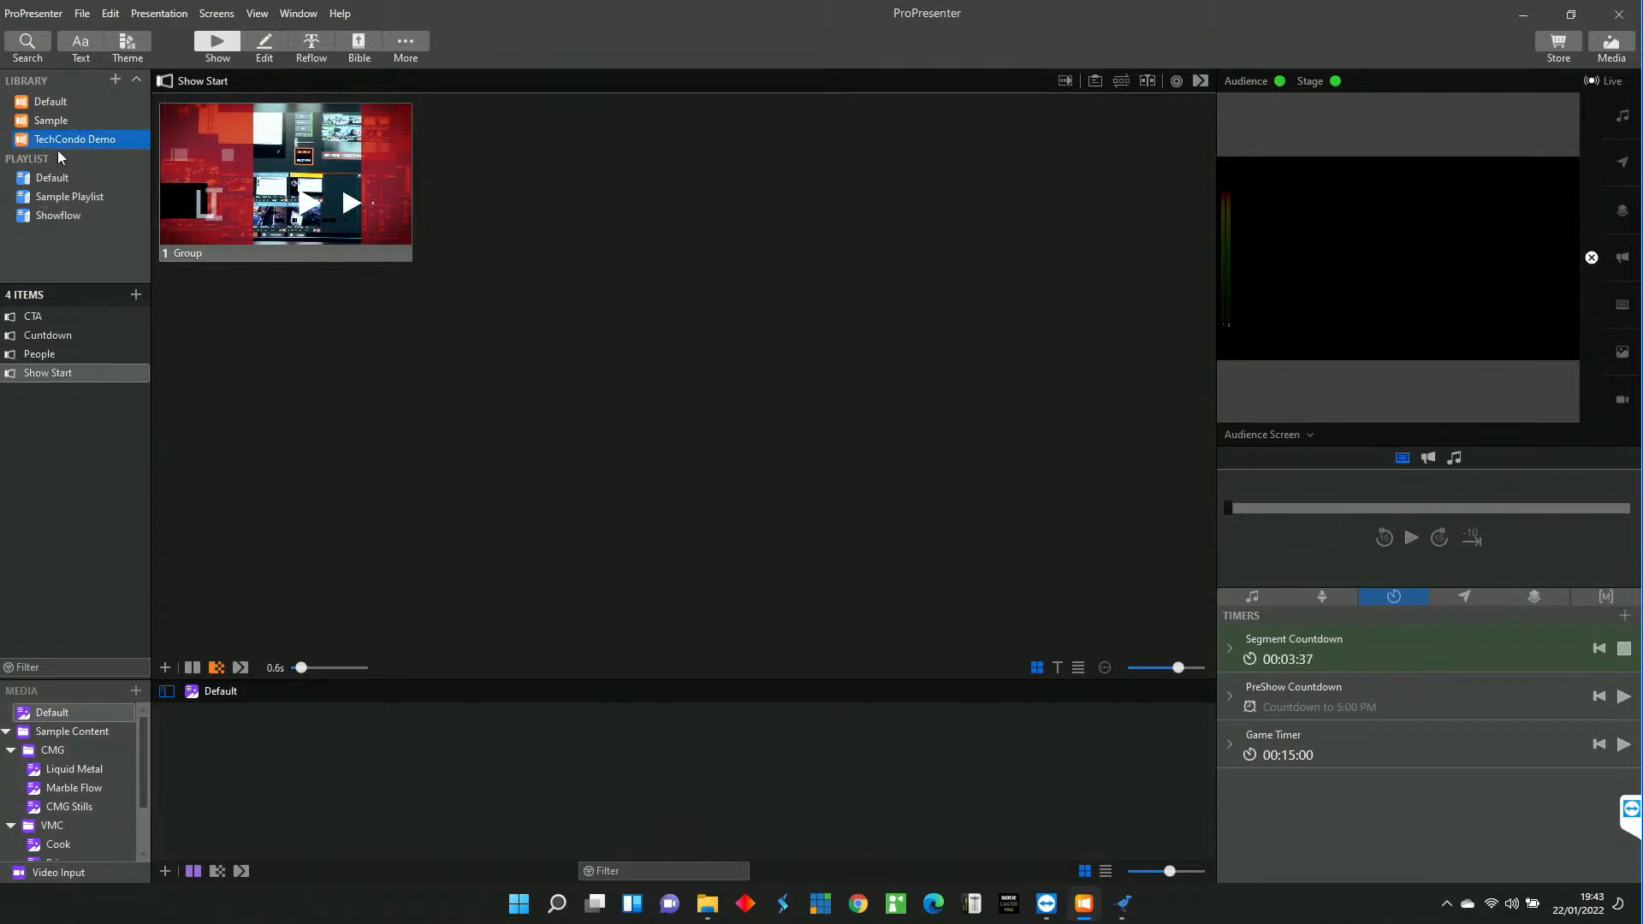
left_click(50, 216)
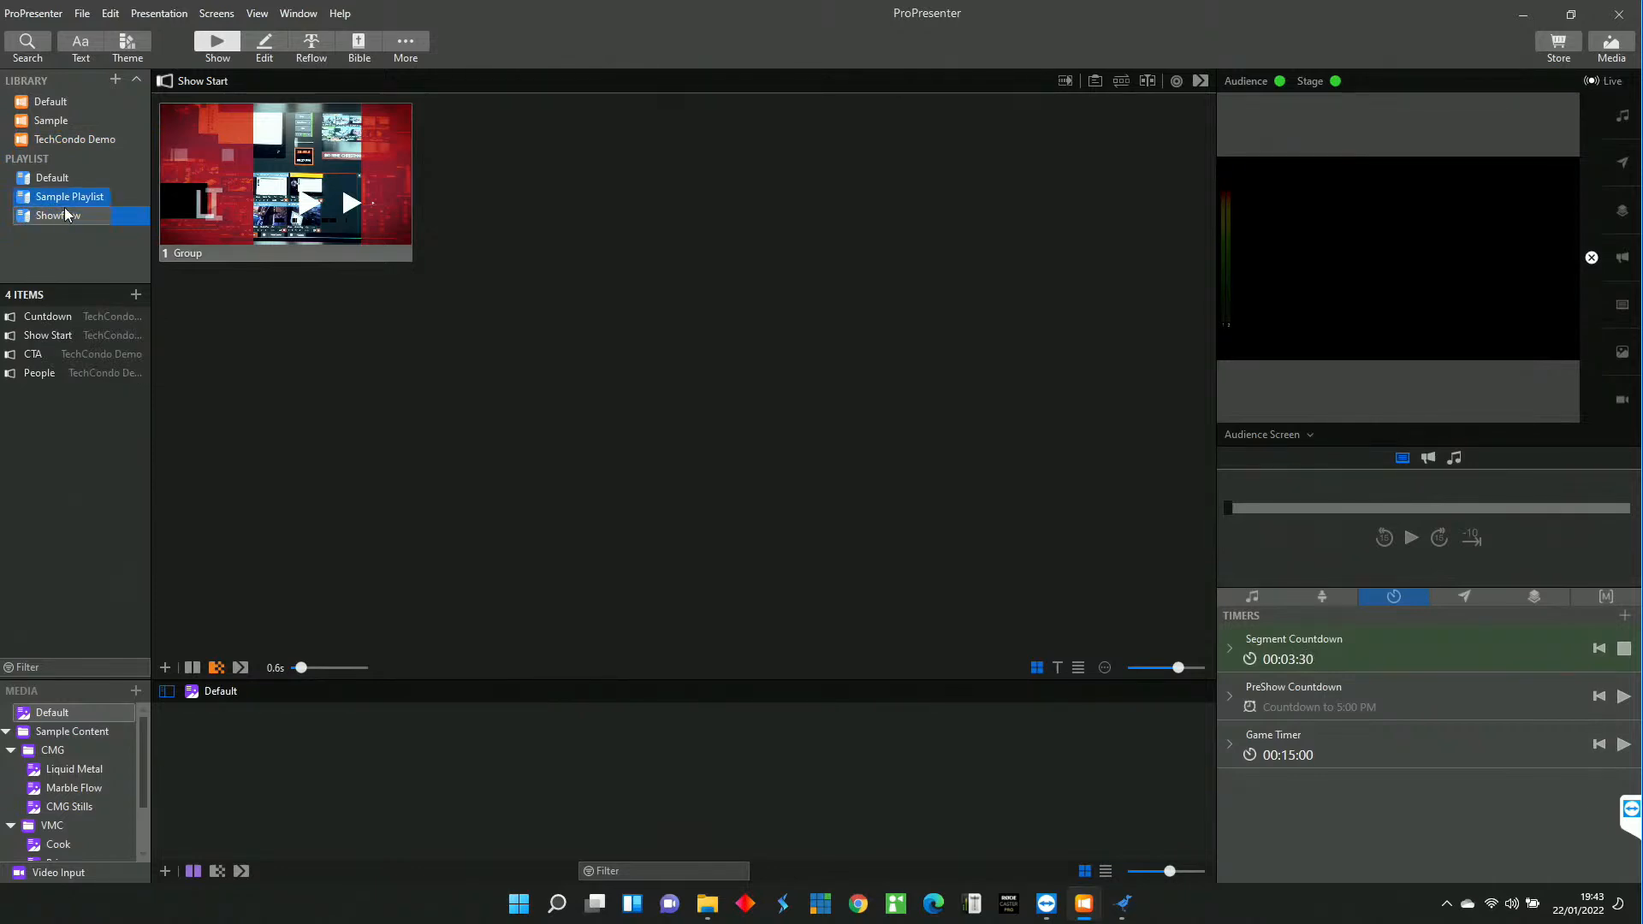
Look at the Sample Playlist for comparison, and examine the order and slides of the presentations in the Showflow playlist.
left_click(53, 196)
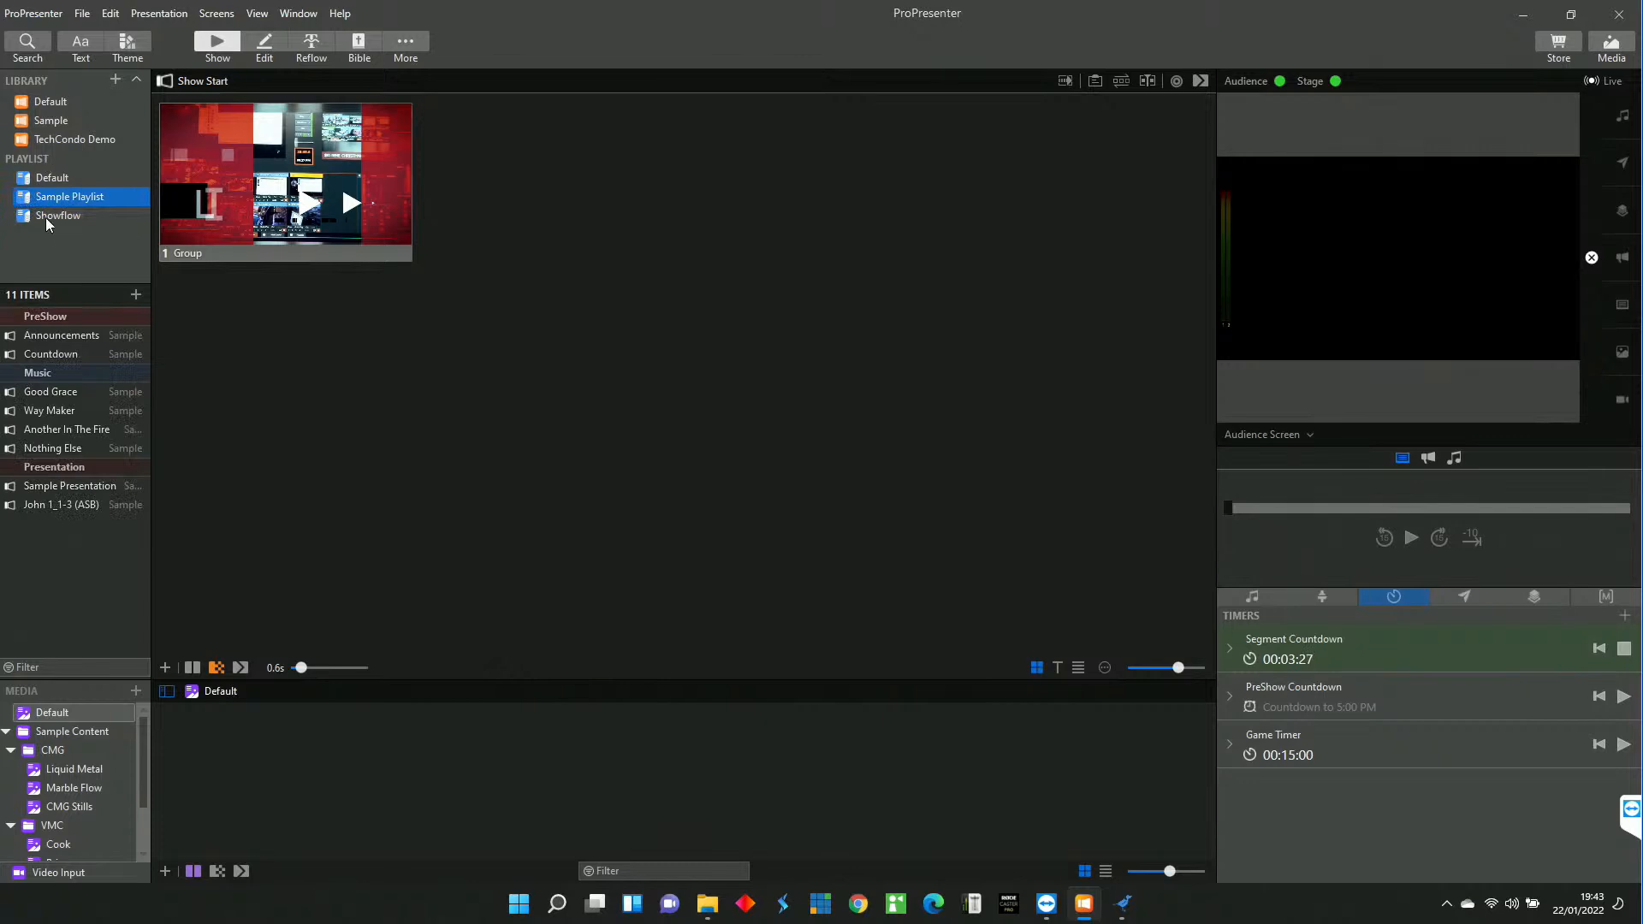
left_click(45, 218)
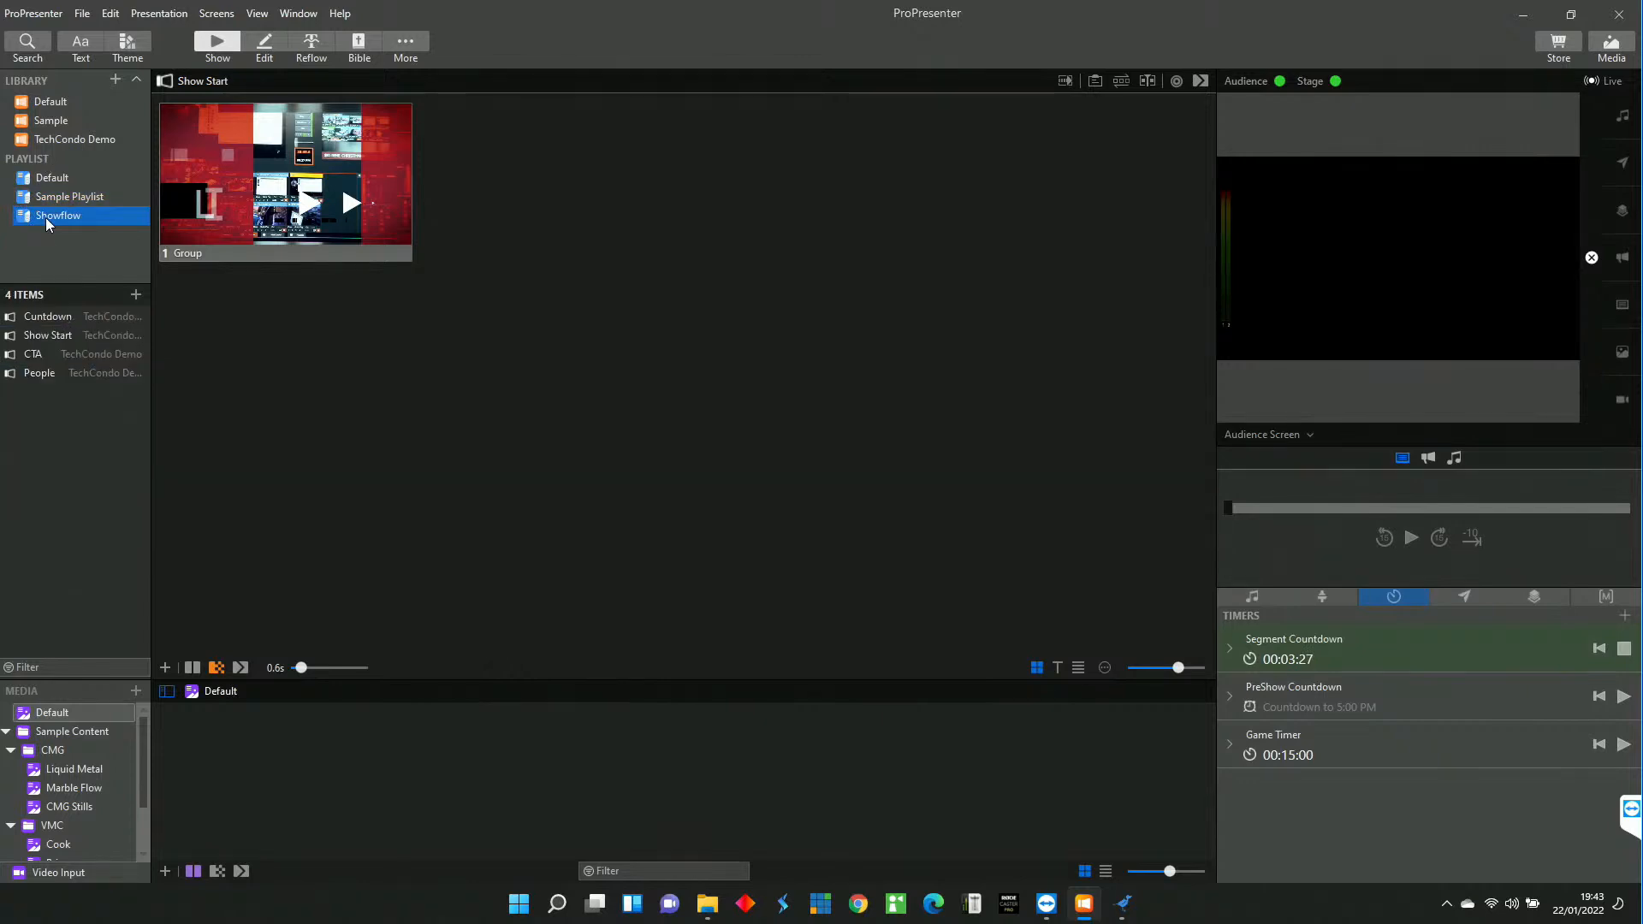
left_click(77, 319)
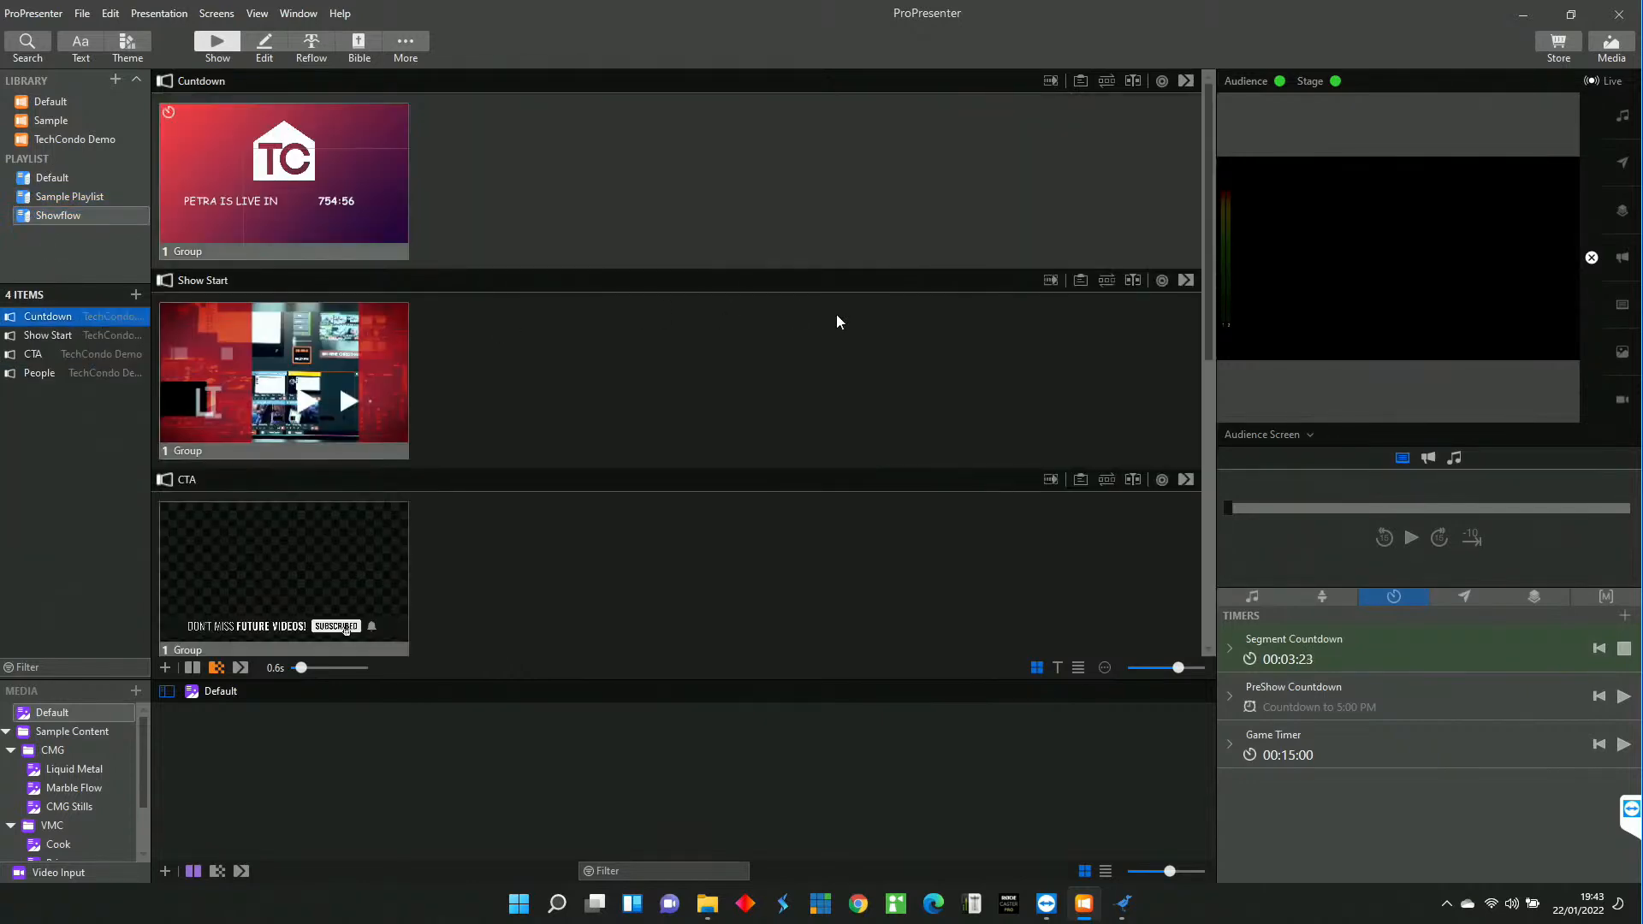
scroll(647, 329, "down", 5)
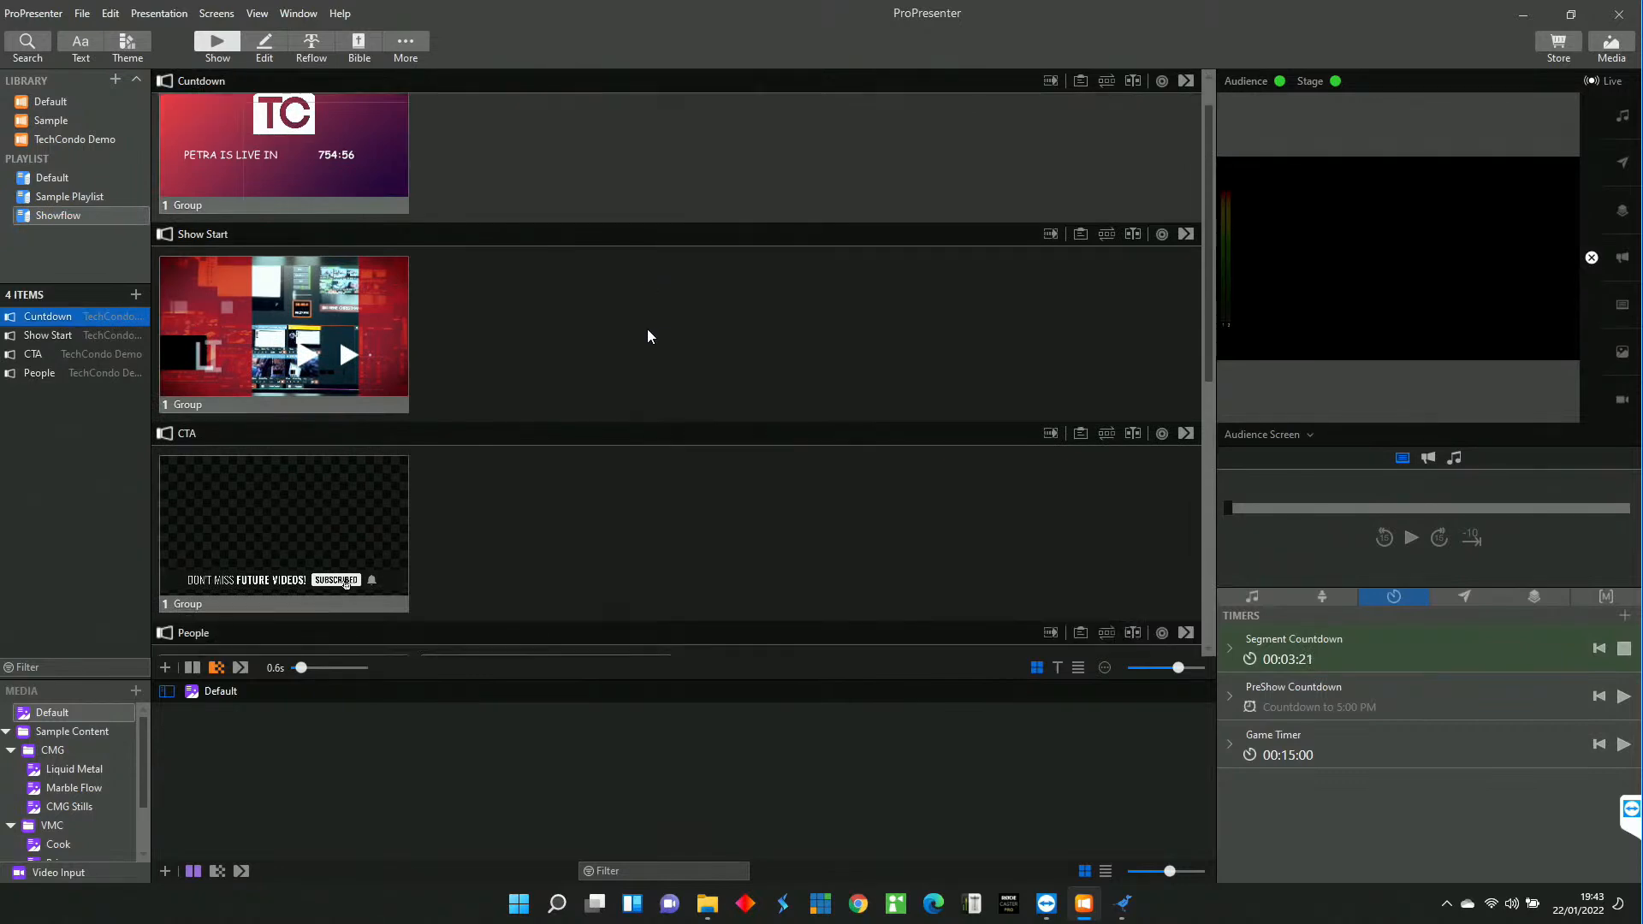
scroll(646, 340, "down", 3)
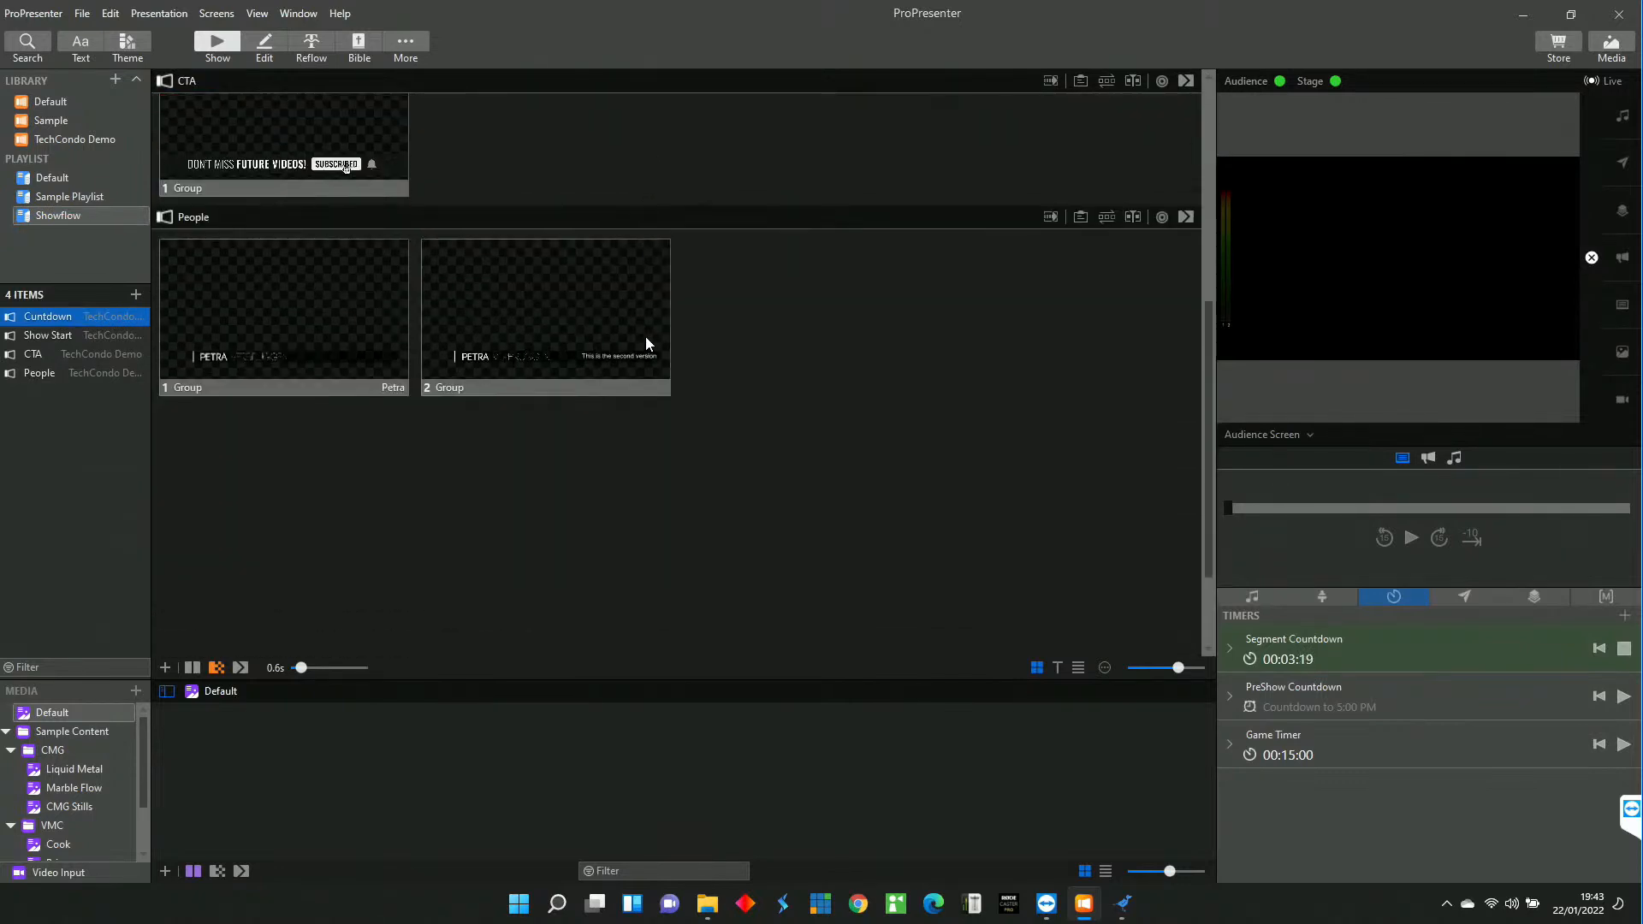
scroll(647, 337, "up", 5)
scroll(646, 339, "up", 2)
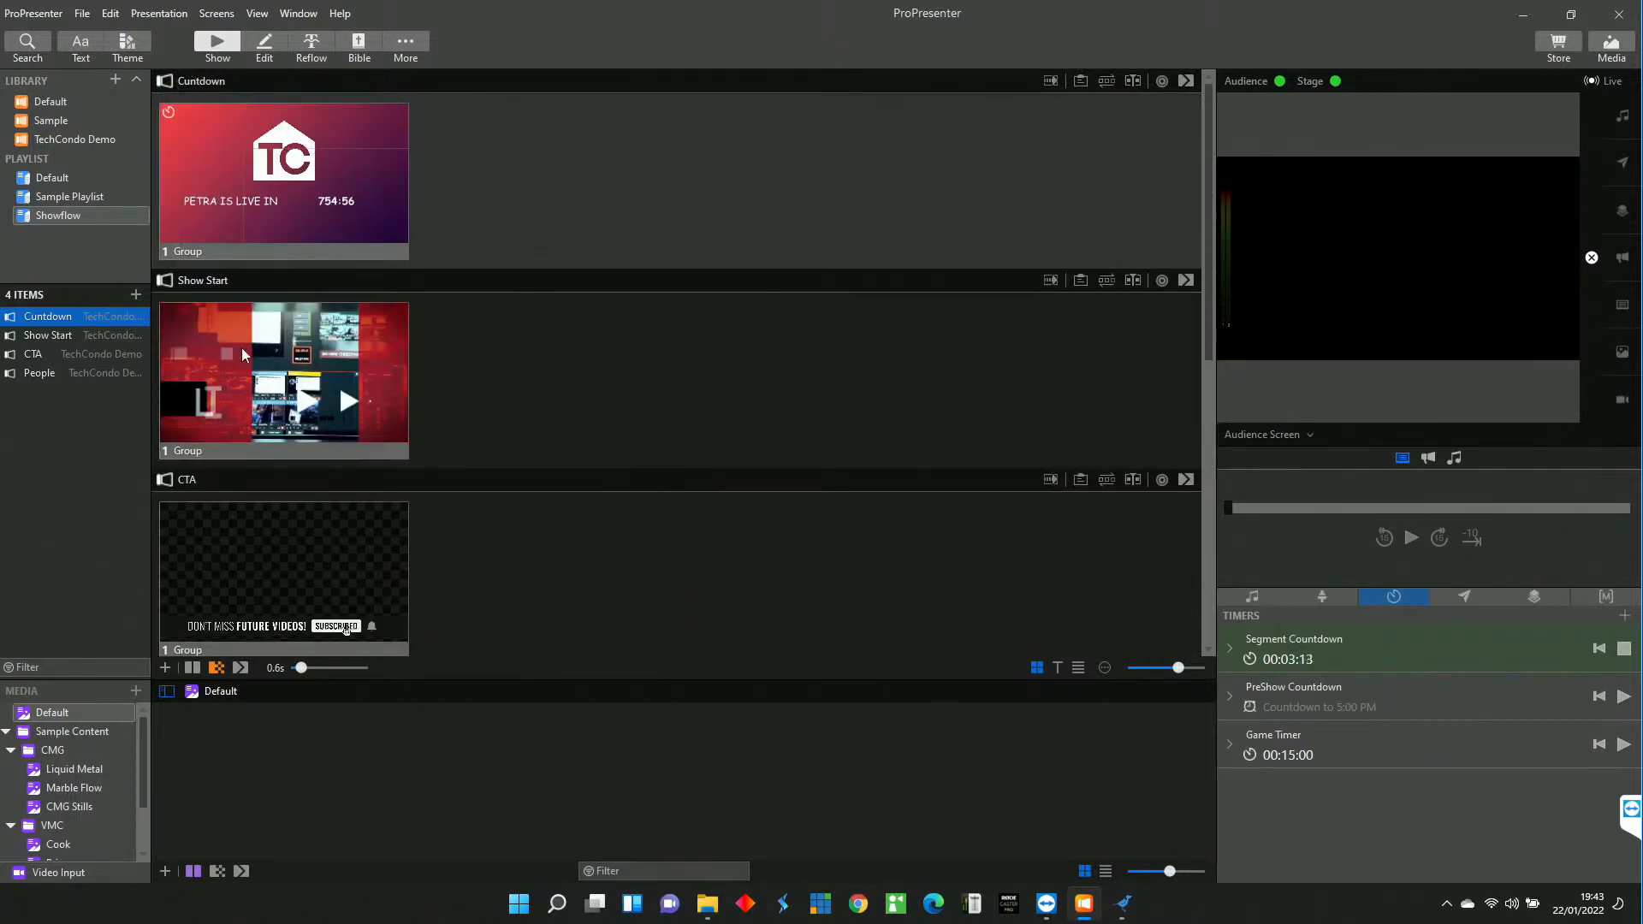
scroll(428, 421, "down", 1)
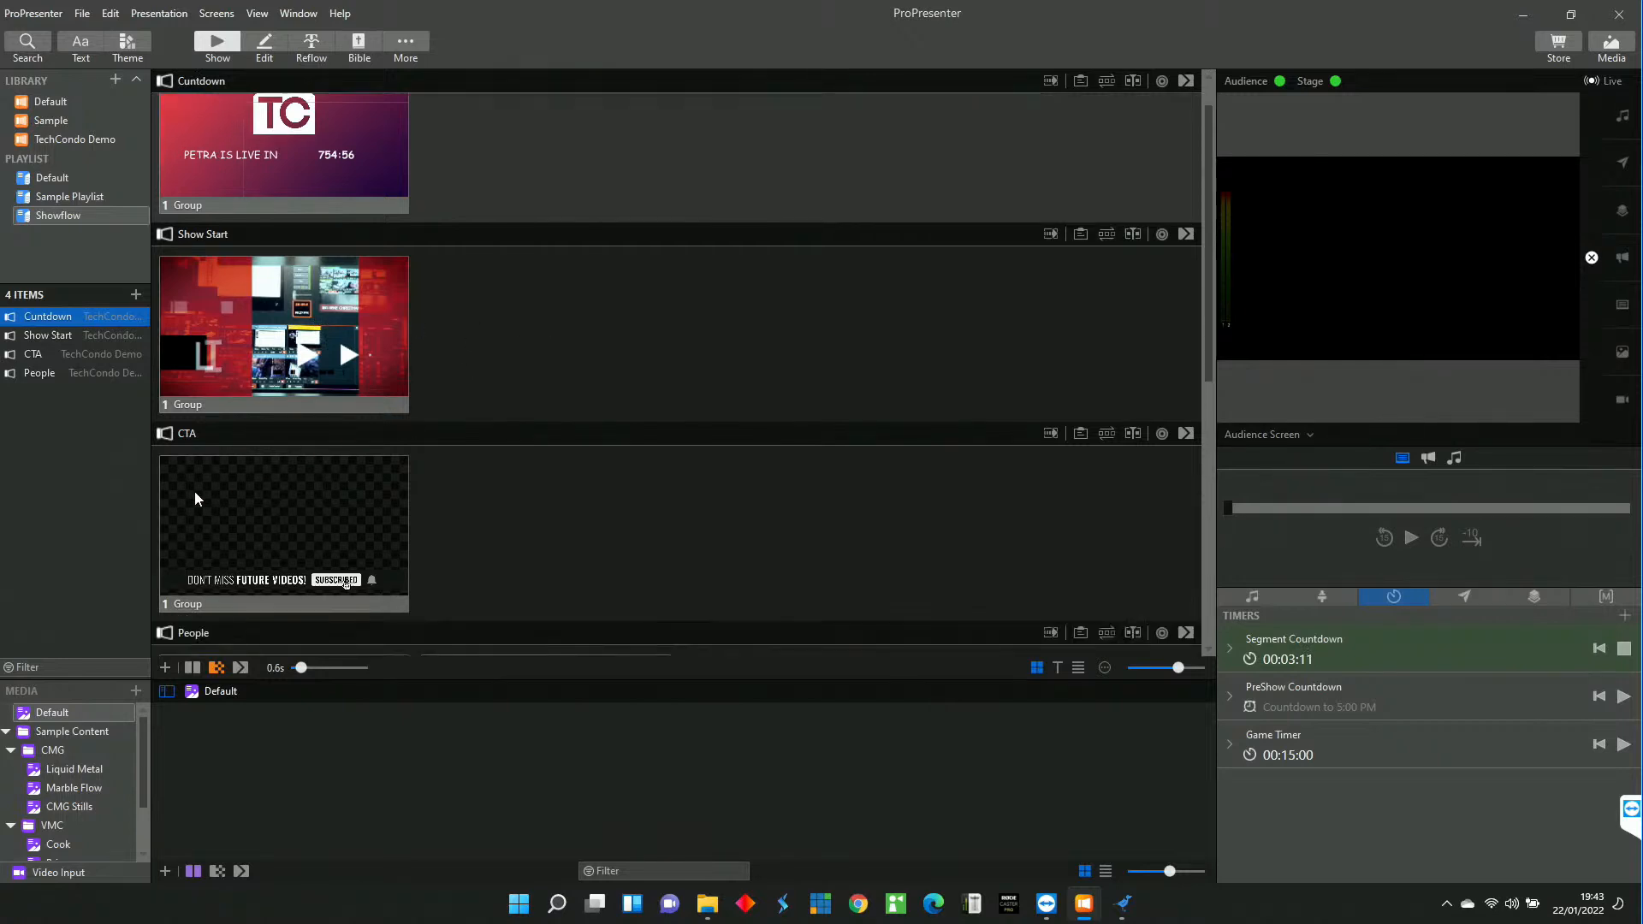
scroll(417, 490, "down", 3)
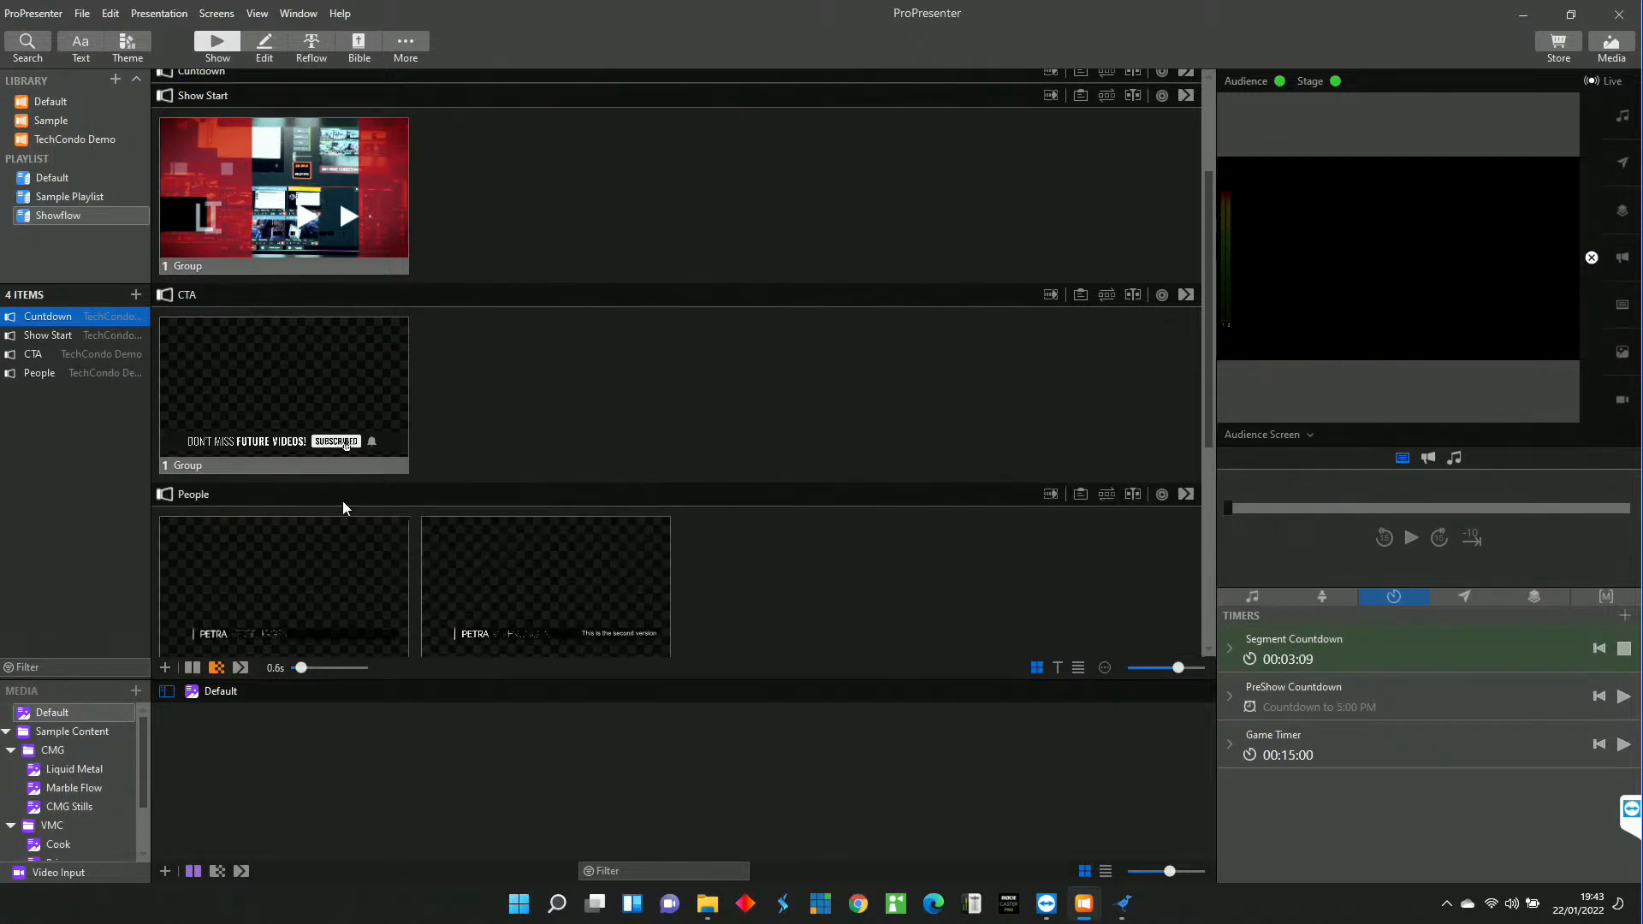